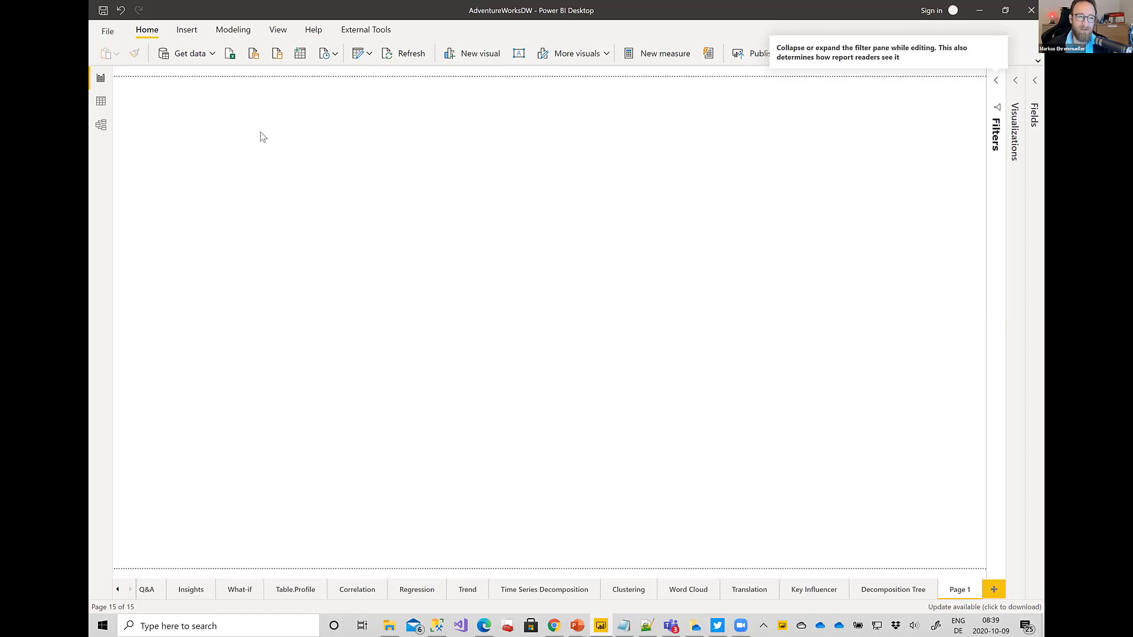
Add a Q&A visual asking "sales amount by category" and fit it to the upper-left quarter of the report page
key("ctrl+v")
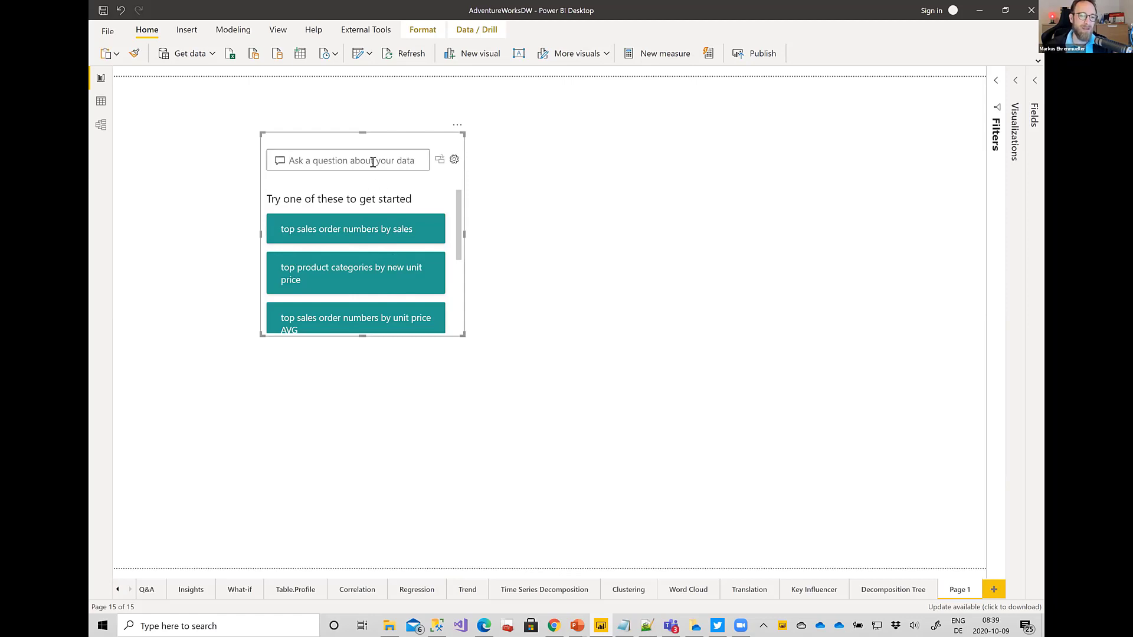
type("sales amount")
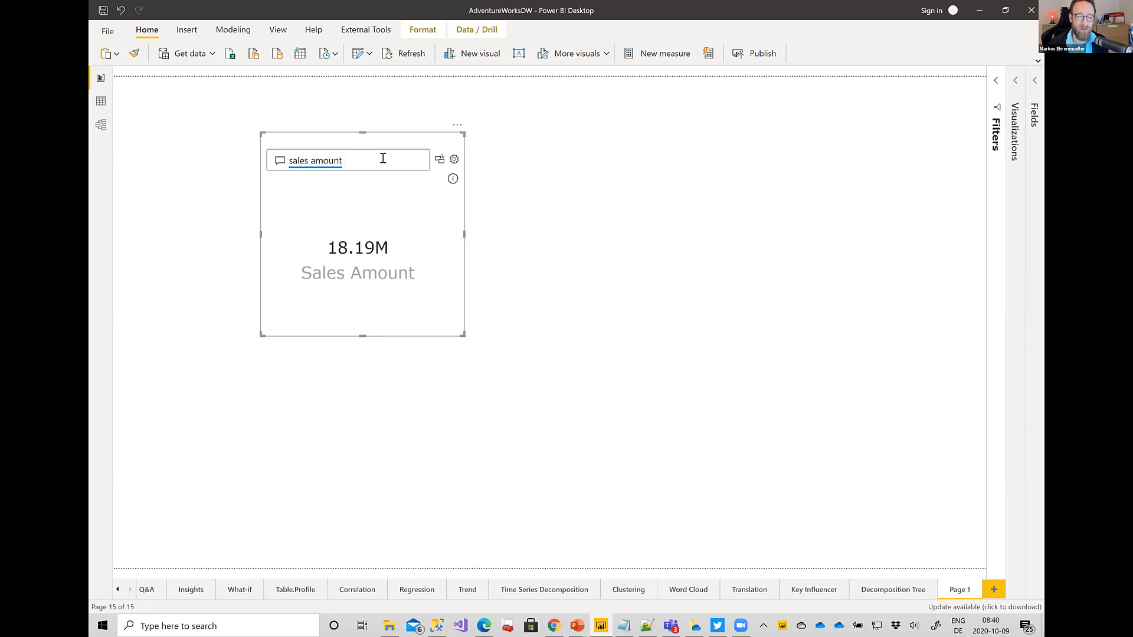
type("by")
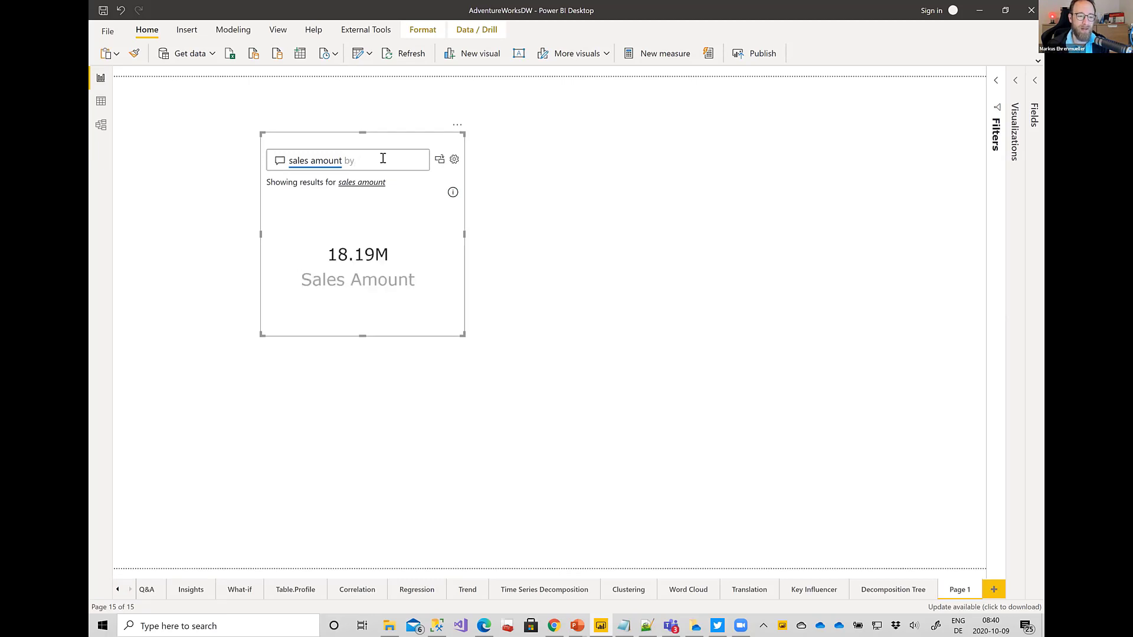
type(" category")
left_click(367, 191)
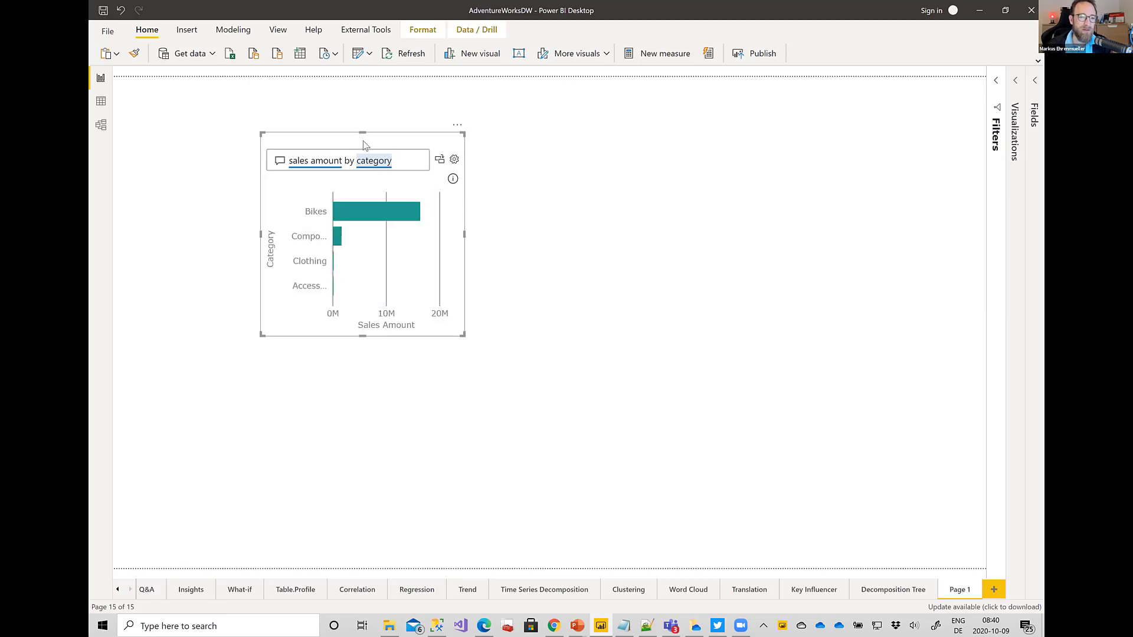
left_click_drag(320, 131, 173, 76)
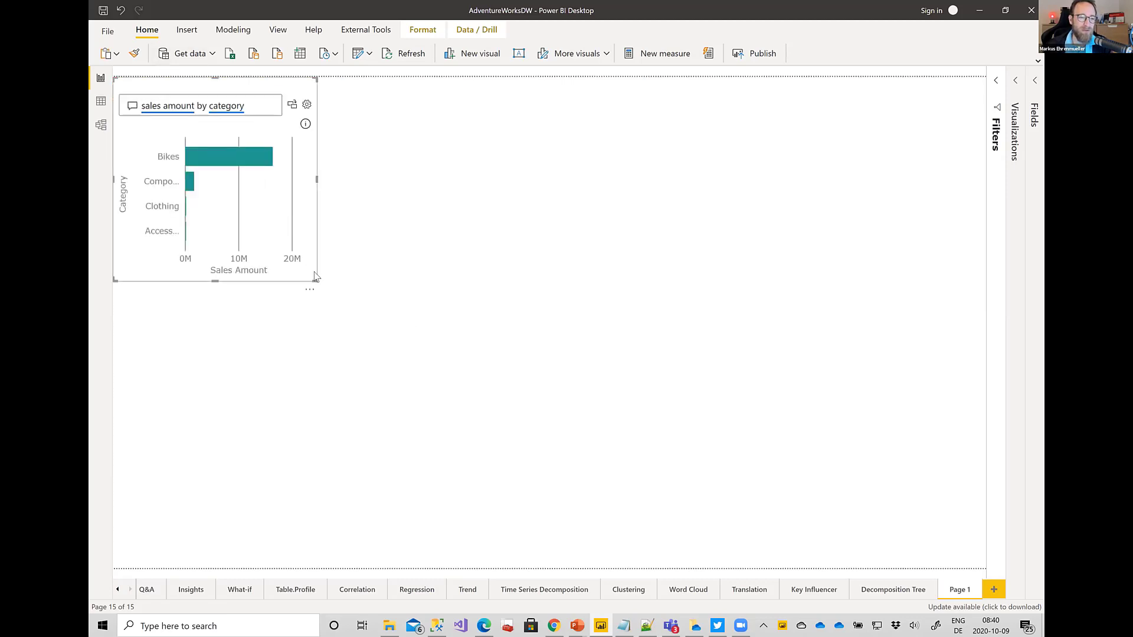
left_click_drag(315, 277, 548, 322)
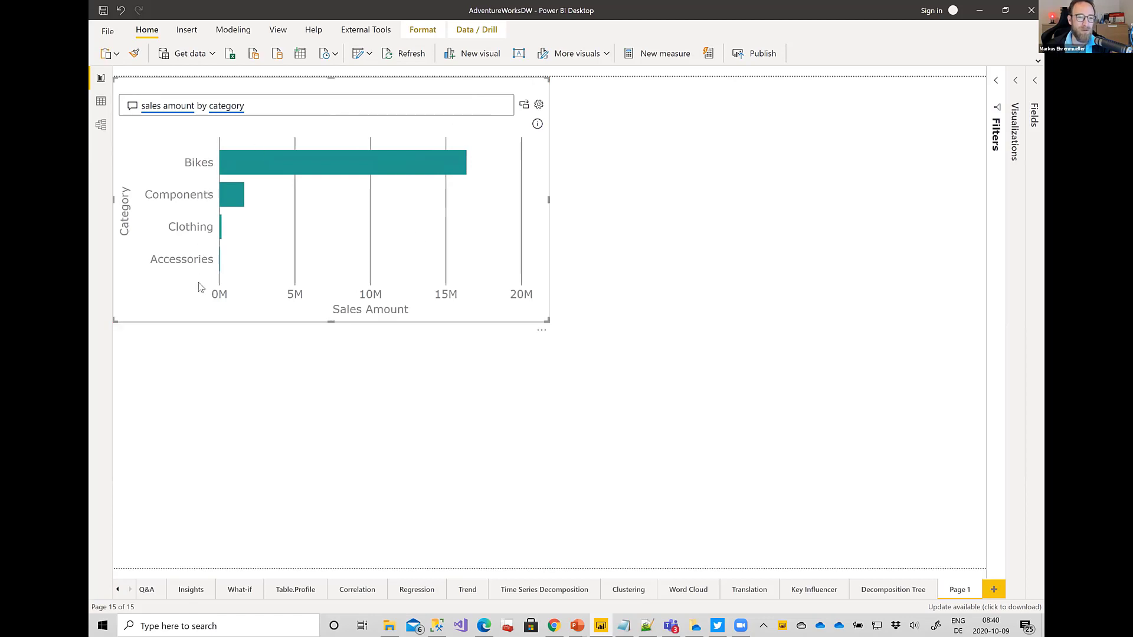
Remove the Year filter that applies to all pages and collapse the filter area
left_click(998, 82)
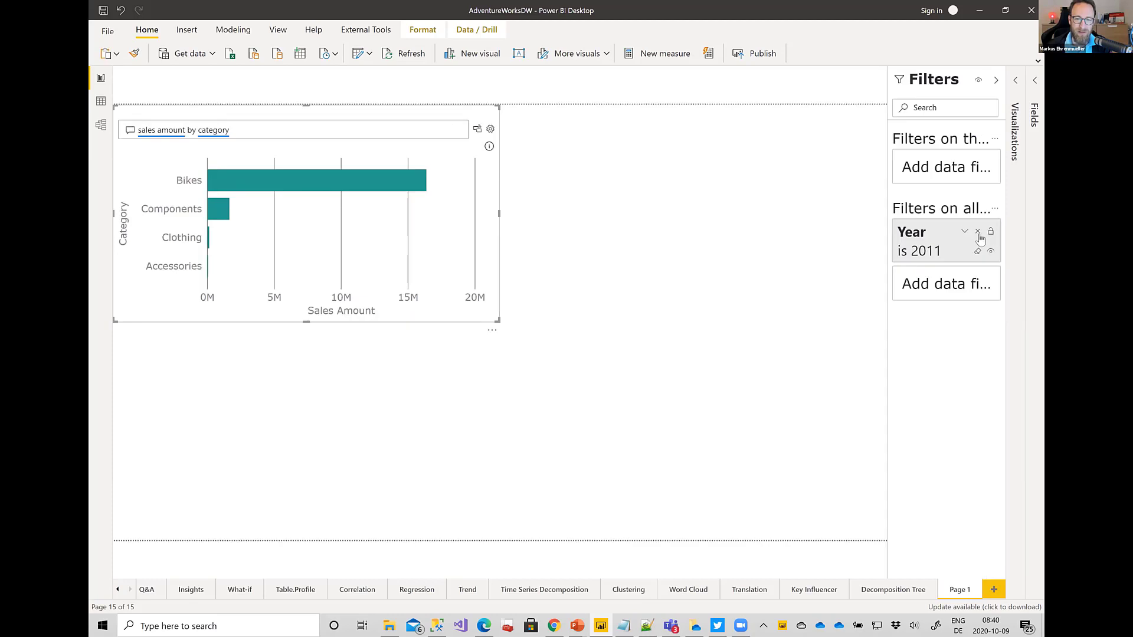
left_click(979, 233)
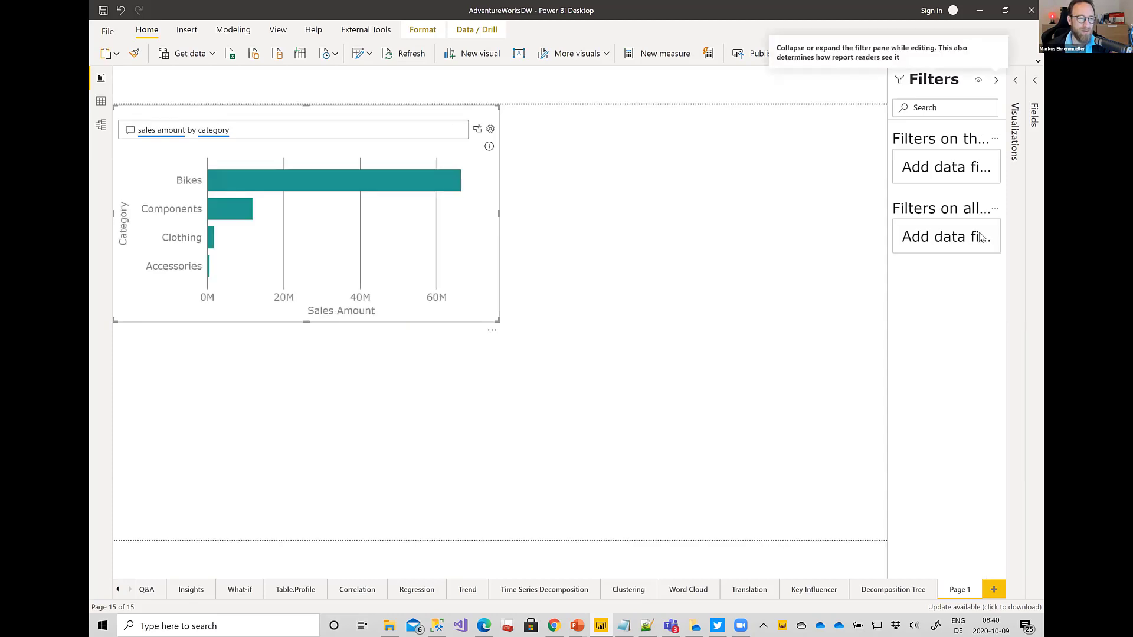
left_click(996, 81)
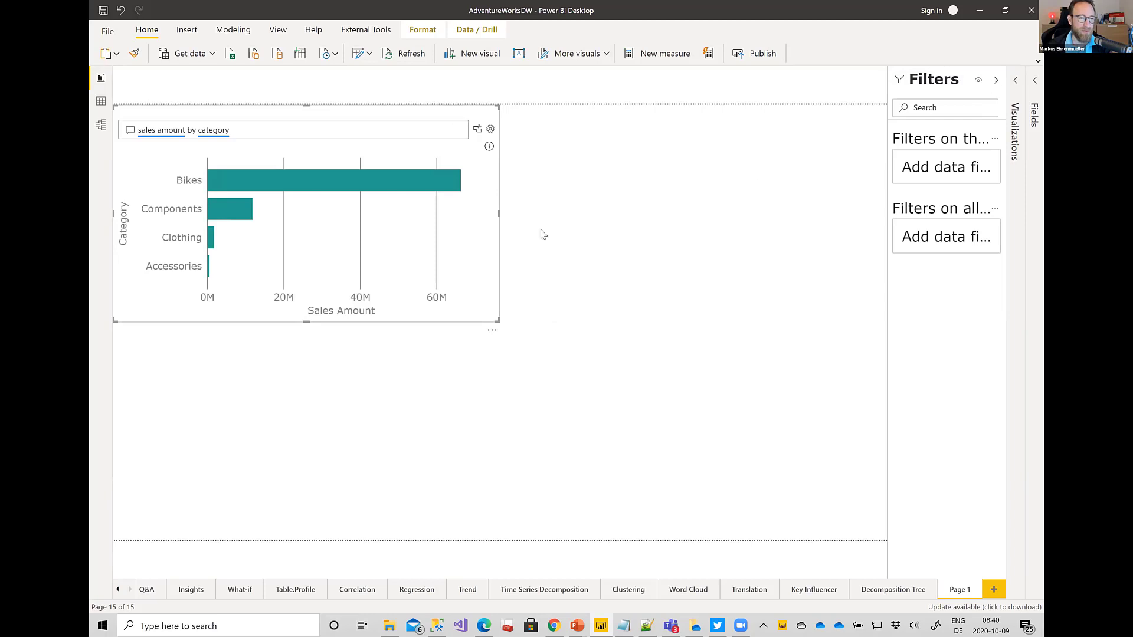
Add a Q&A visual in the page's upper-right quarter asking "sales amount by promotion for 2013"
double_click(667, 144)
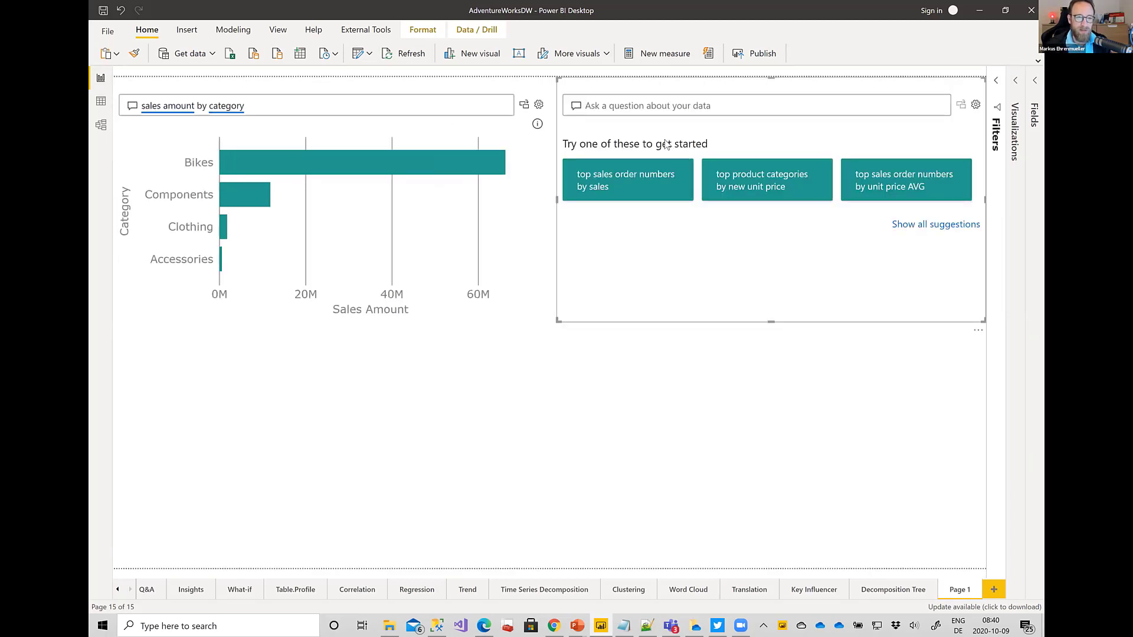
type("sales ")
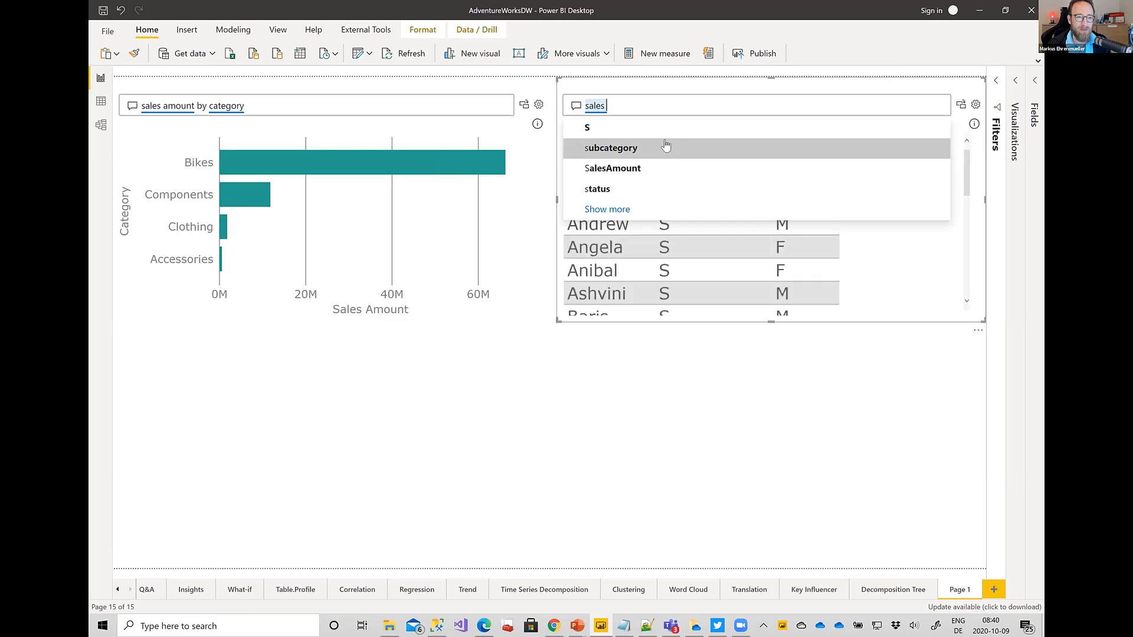
type("amount by prom")
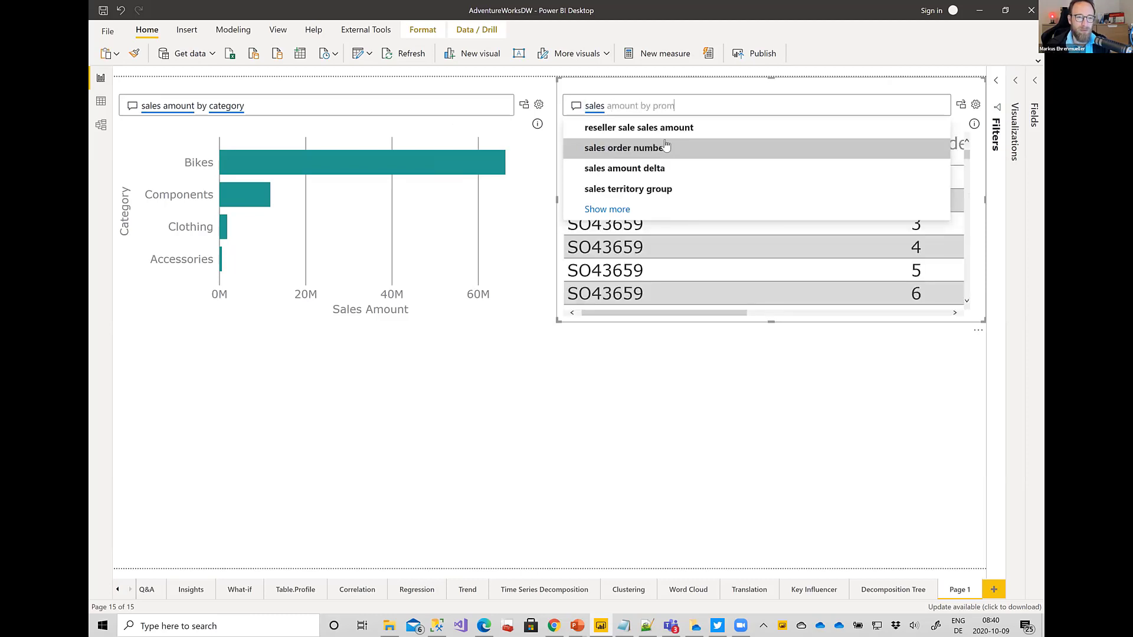
type("otion f")
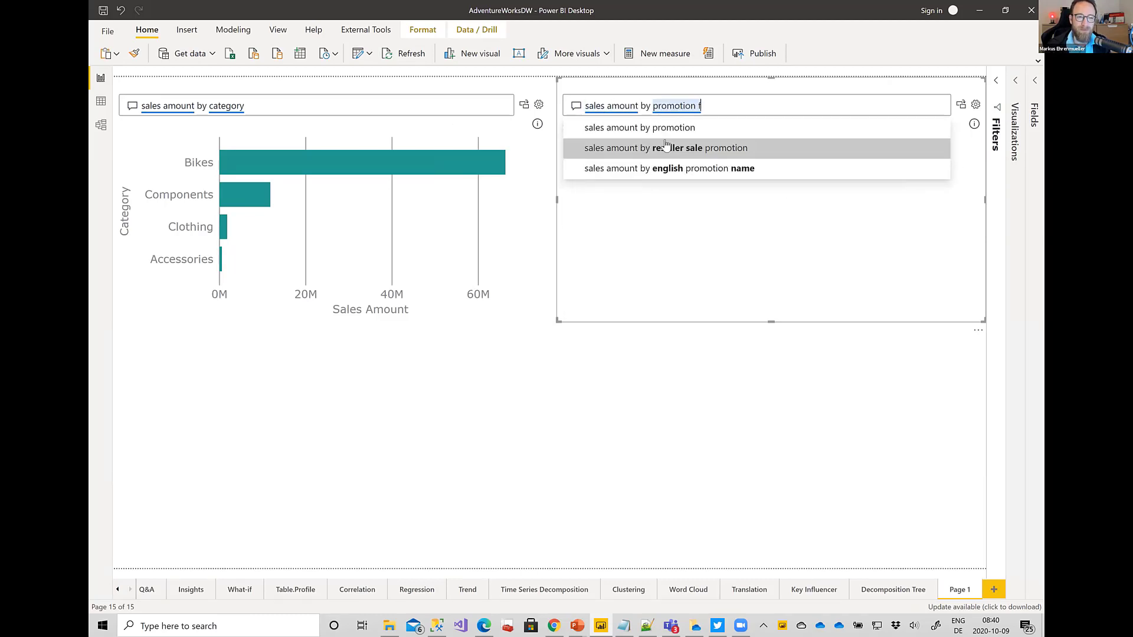
type("or 2013")
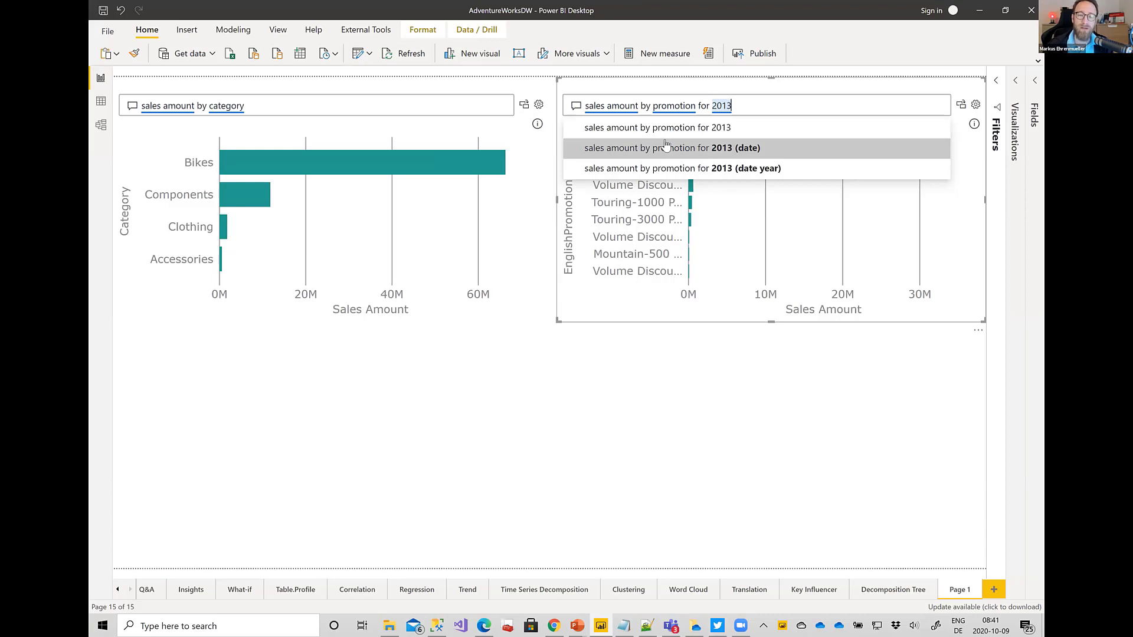
Try the "2013 (date year)" interpretation in the promotion question and trim the question back to "2013"
left_click(751, 170)
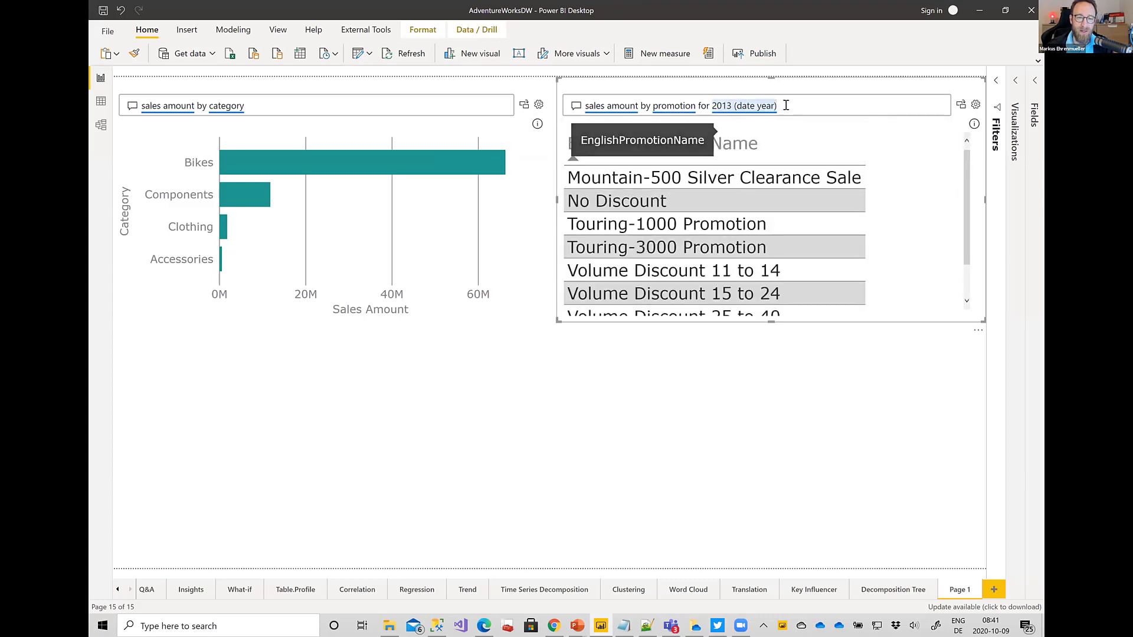
key("BackSpace")
key("BackSpace")
key("BackSpace")
key("BackSpace")
key("BackSpace")
key("BackSpace")
key("BackSpace")
key("BackSpace")
key("BackSpace")
key("BackSpace")
key("BackSpace")
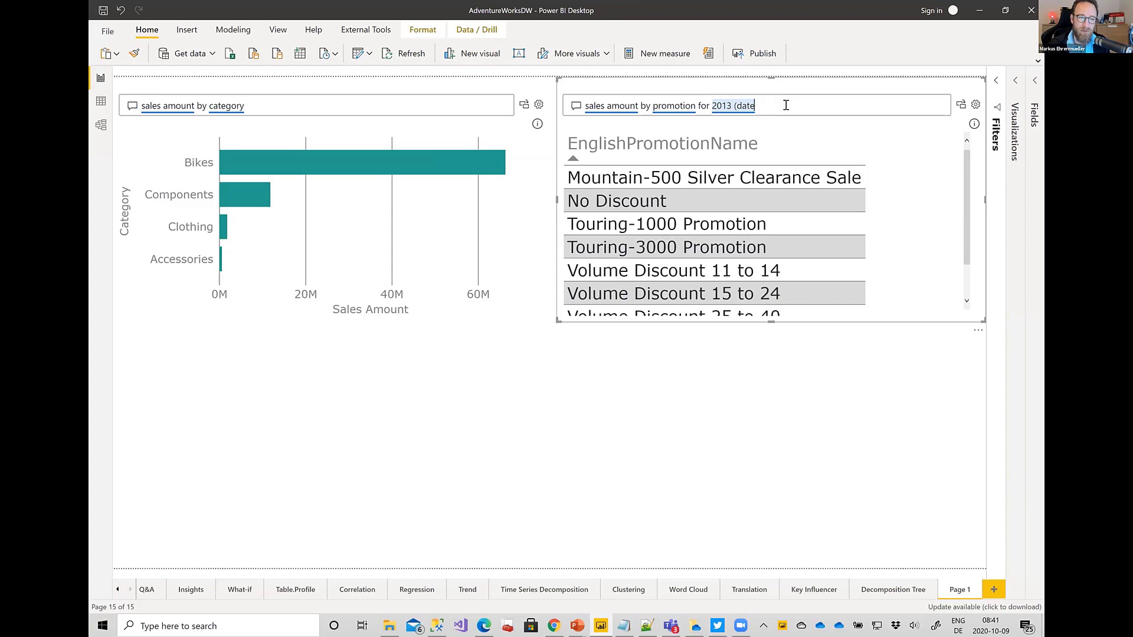
key("BackSpace")
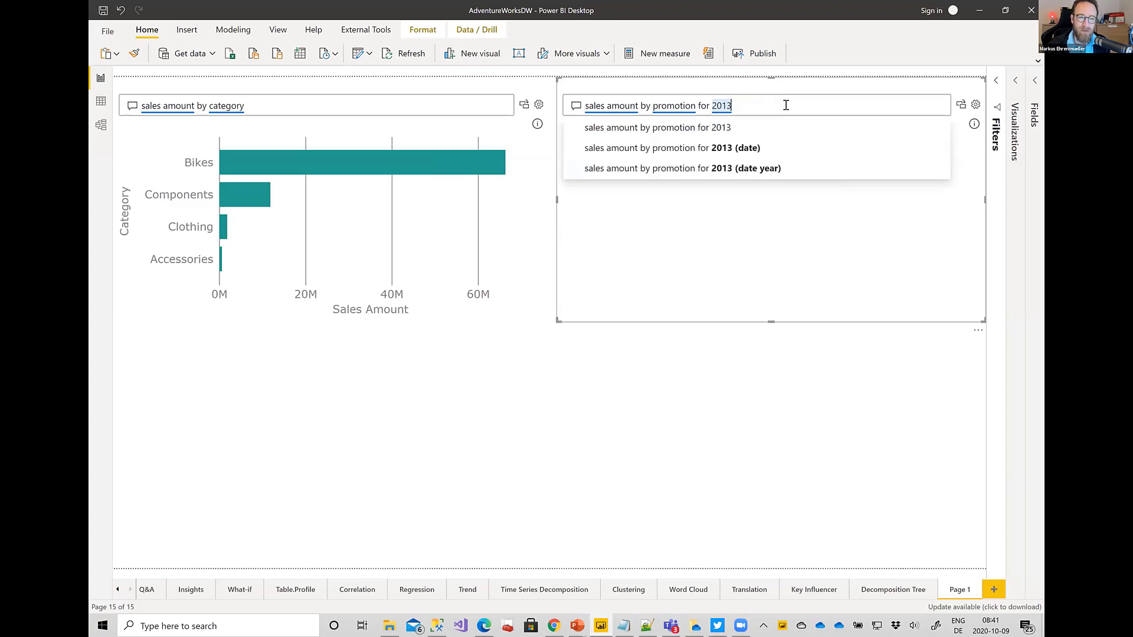
Complete the promotion question with the suggested "2013 (date)" interpretation
key("Down")
key("Down")
key("Return")
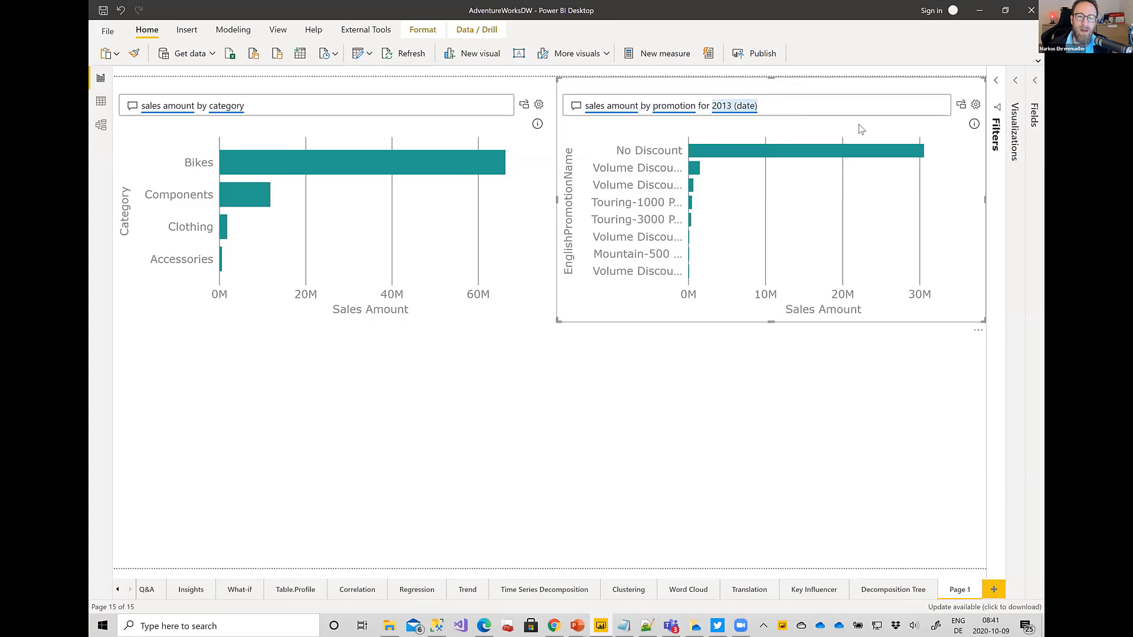
Convert the promotion Q&A result into a standard visual and exclude the No Discount bar from it
left_click(999, 83)
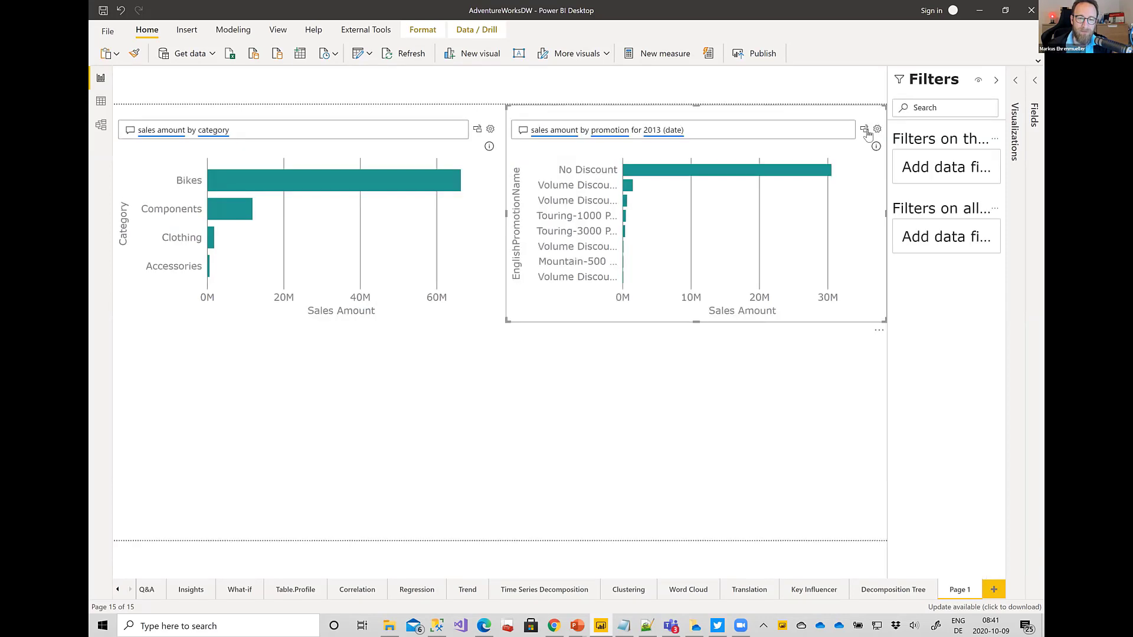
left_click(865, 130)
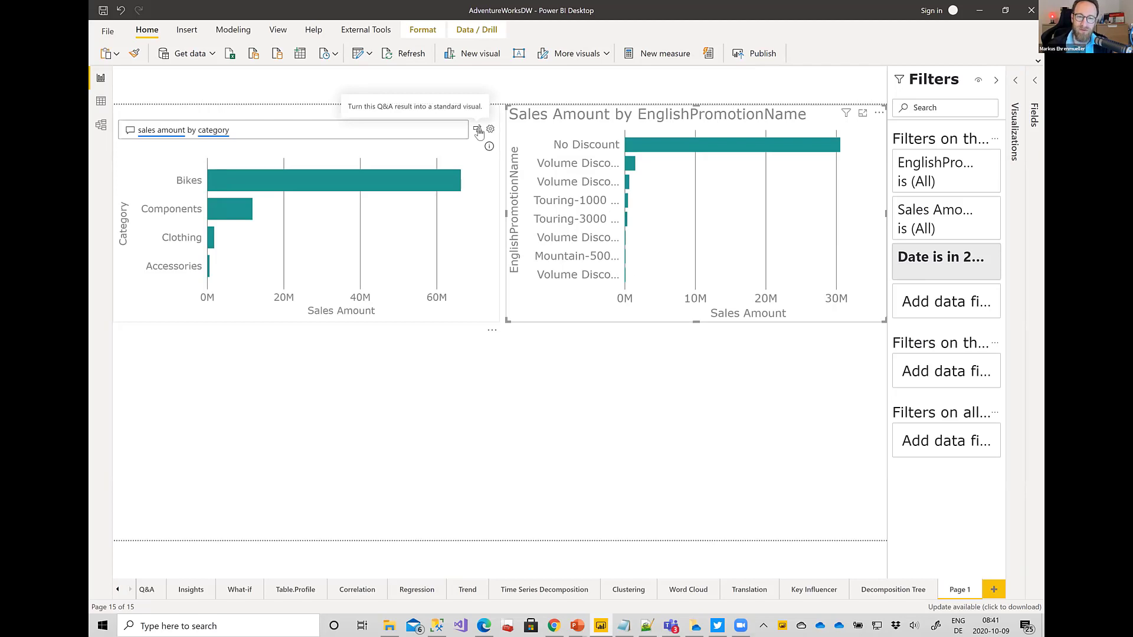
right_click(747, 144)
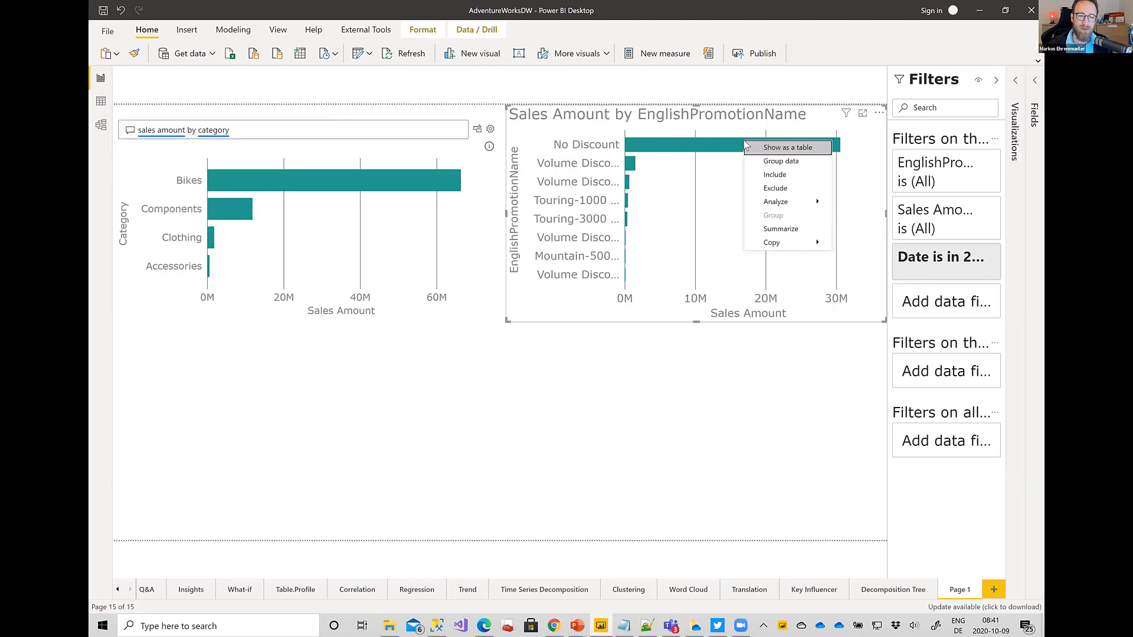
left_click(802, 187)
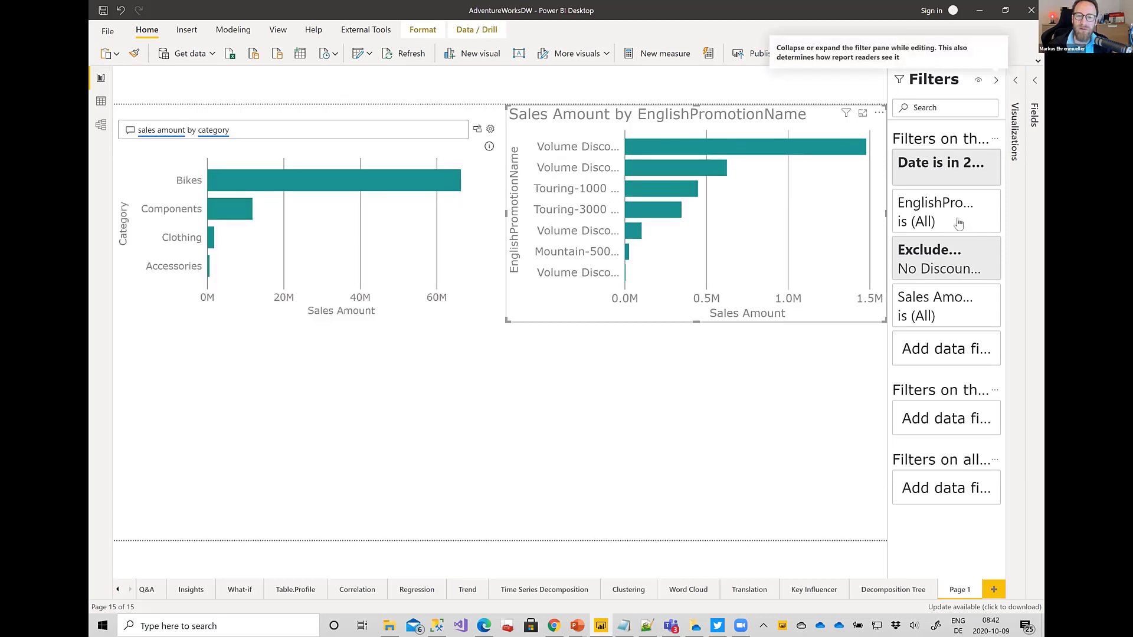
mouse_move(988, 252)
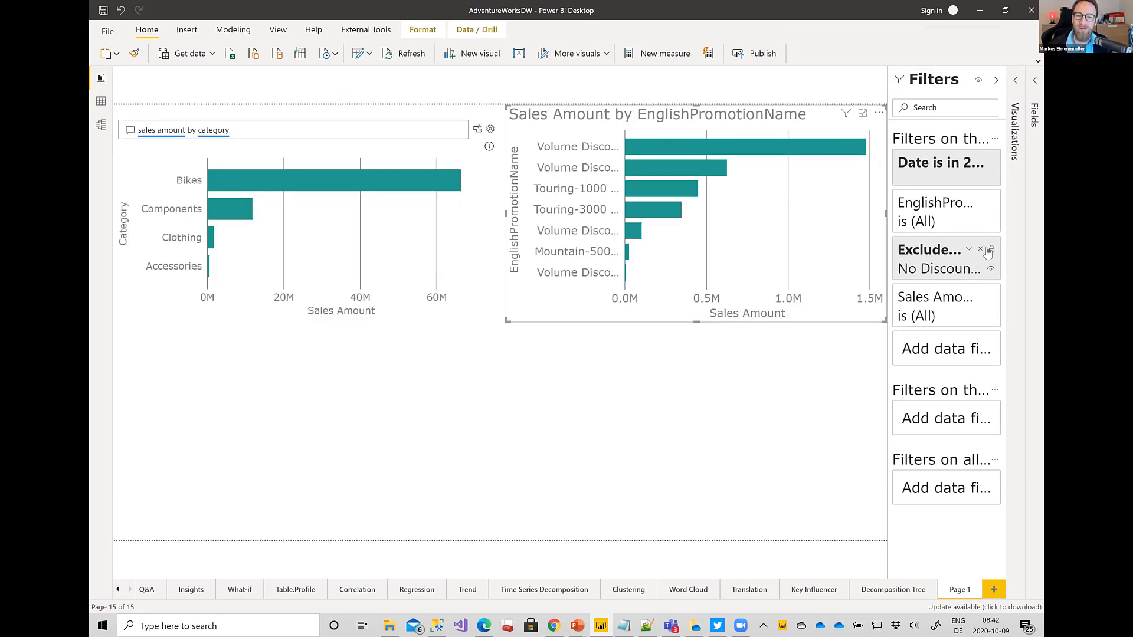
left_click(997, 83)
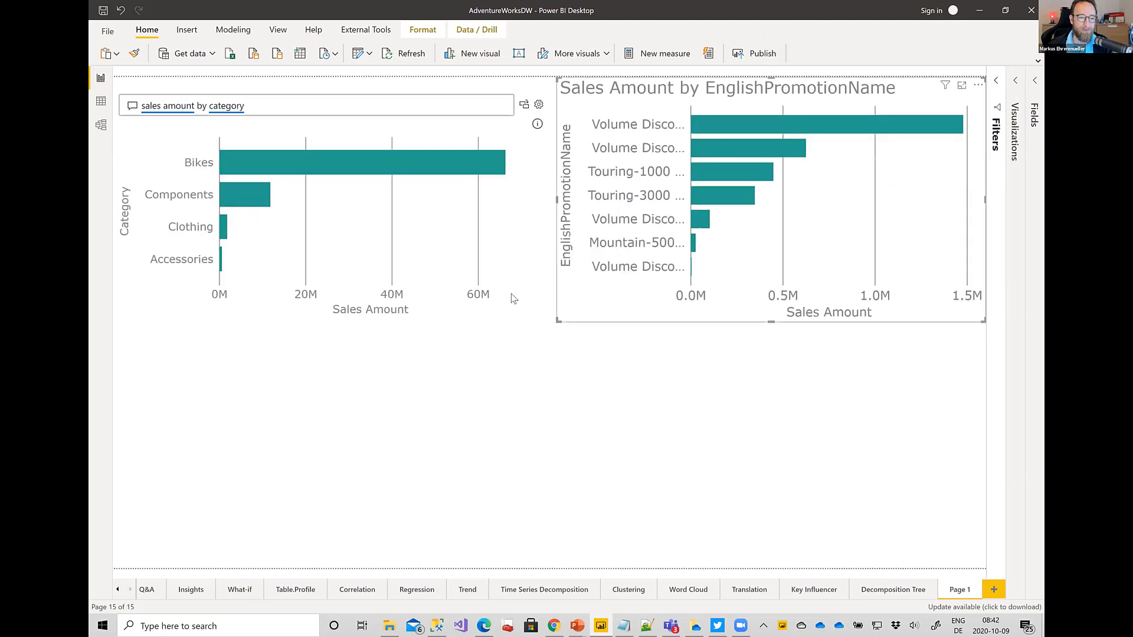
Add a Q&A visual in the page's lower-left quarter asking "sales amount by sales territory group"
left_click(319, 404)
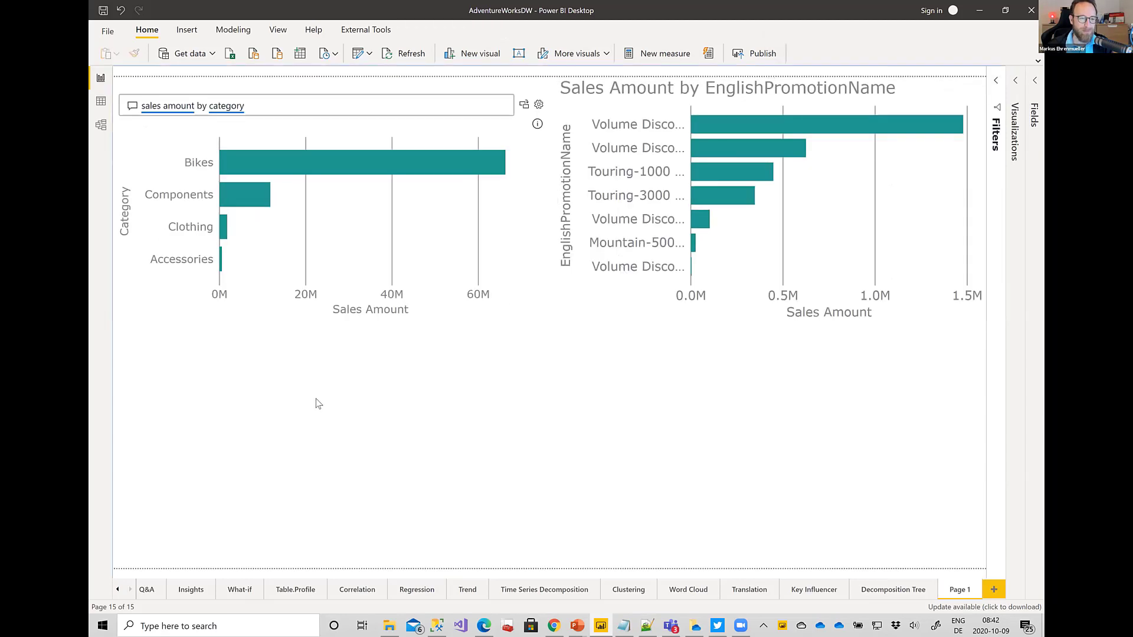
double_click(319, 404)
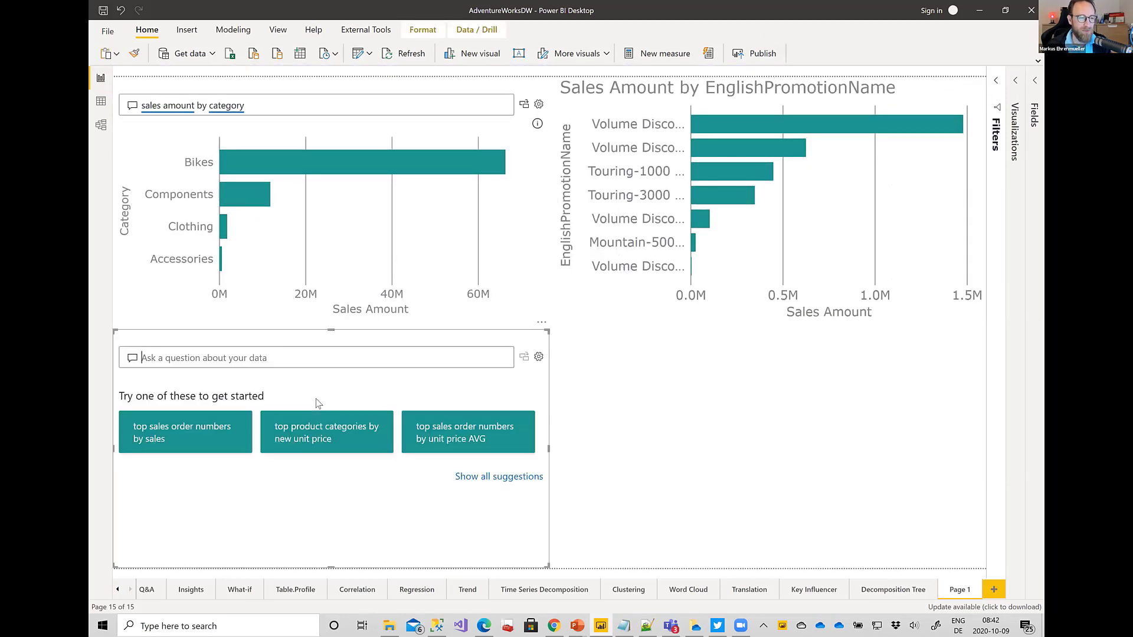
type("al")
key("BackSpace")
key("BackSpace")
type("sales")
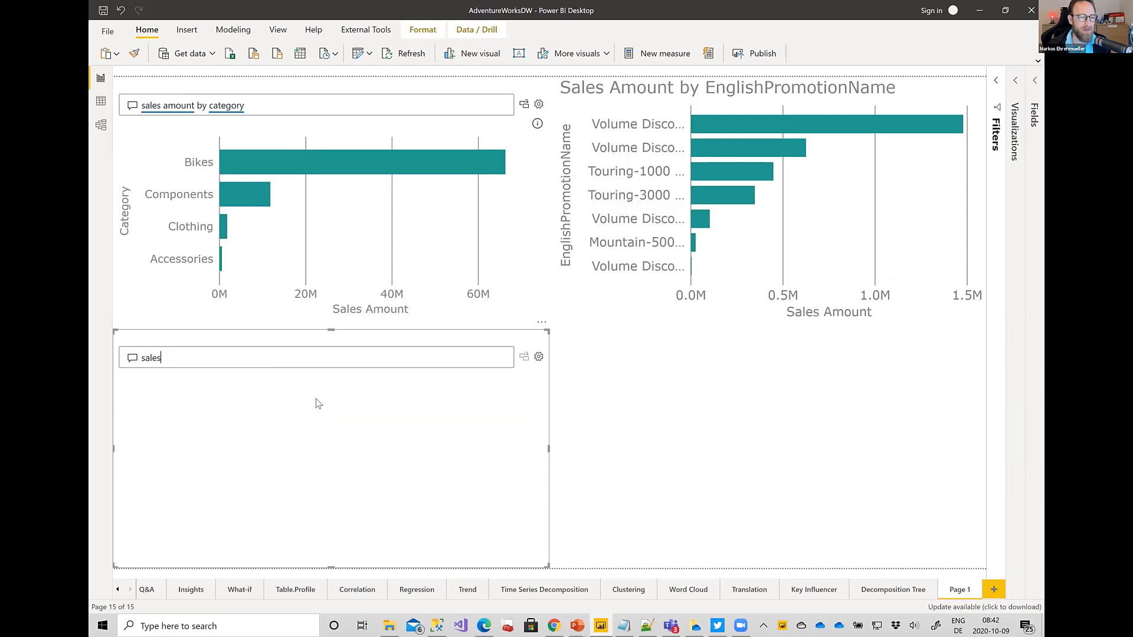
type(" amount by")
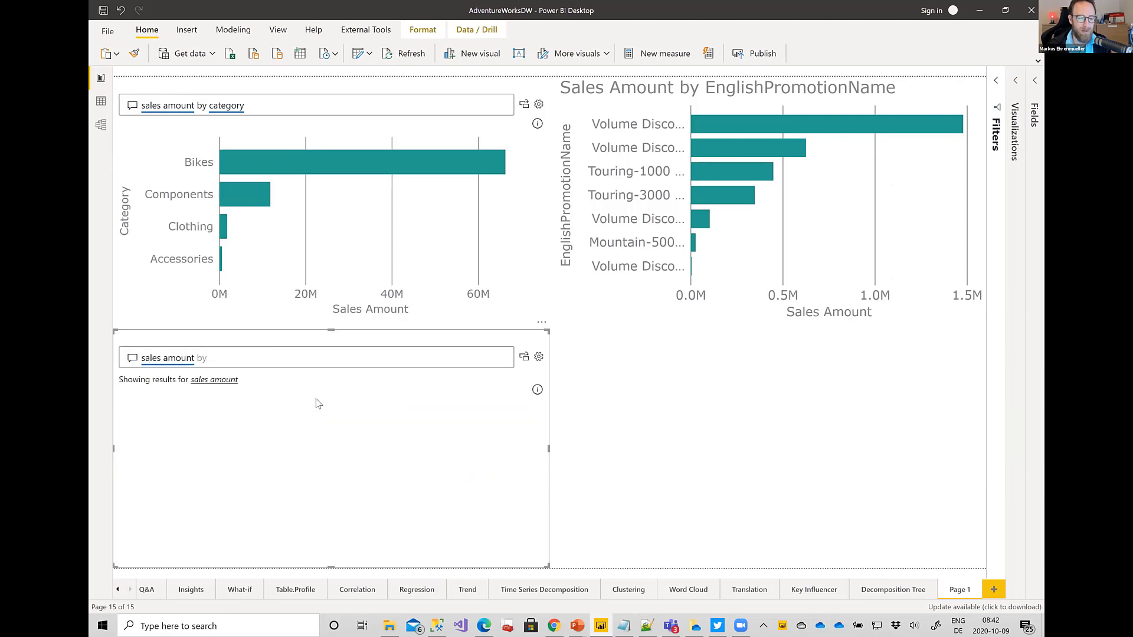
type("group")
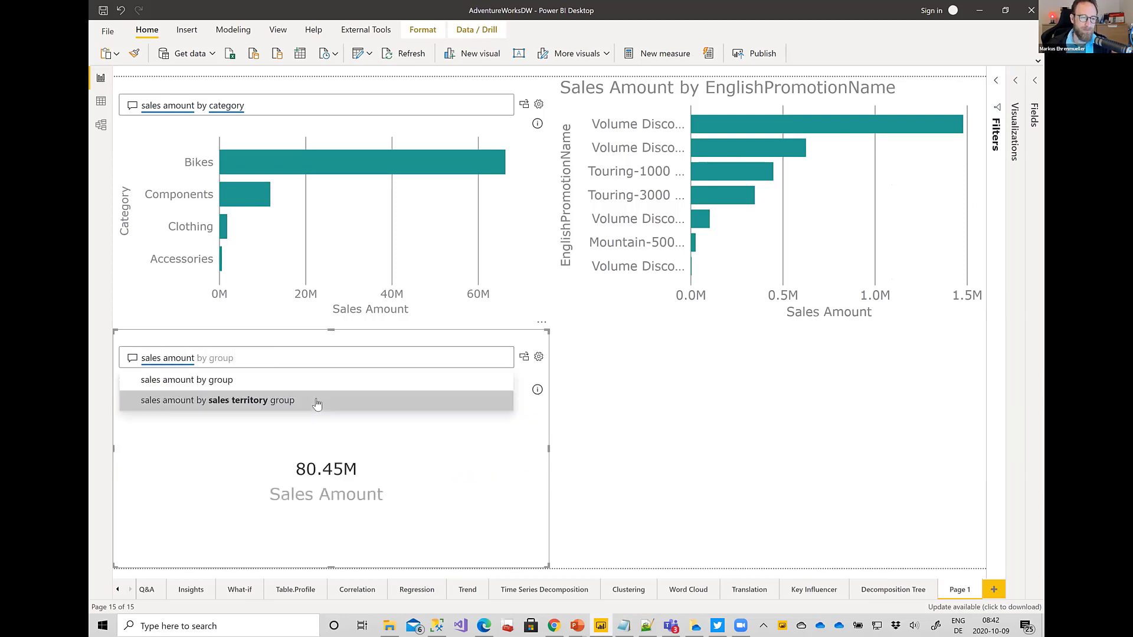
left_click(317, 403)
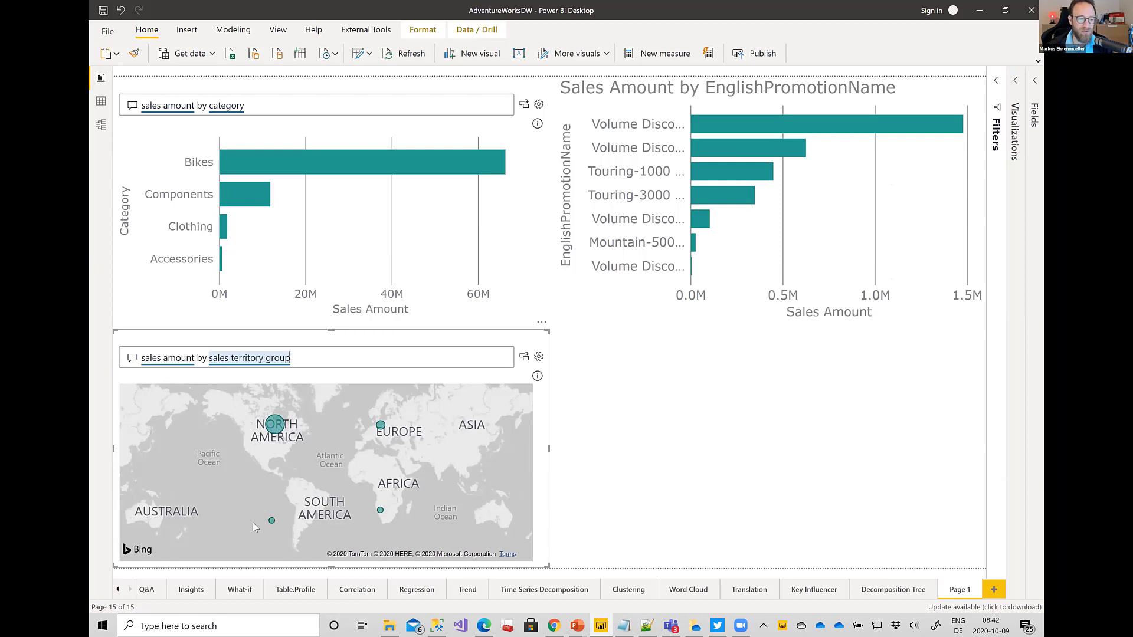
Extend the sales territory group question with "as bar" to display the result as a bar chart
mouse_move(273, 524)
mouse_move(383, 513)
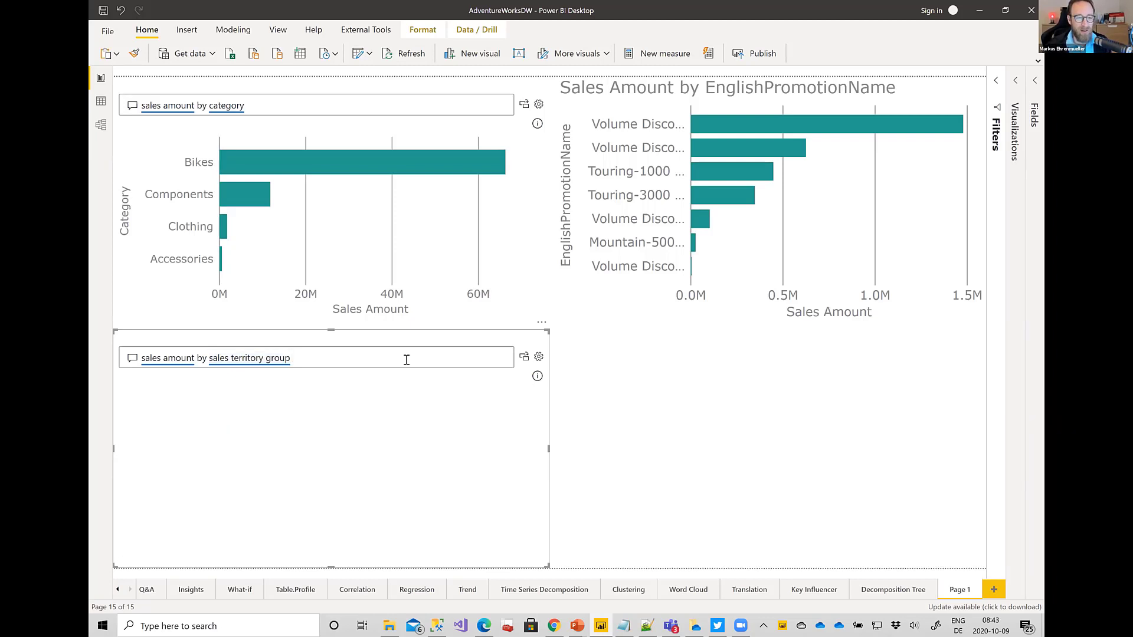
type("as bar")
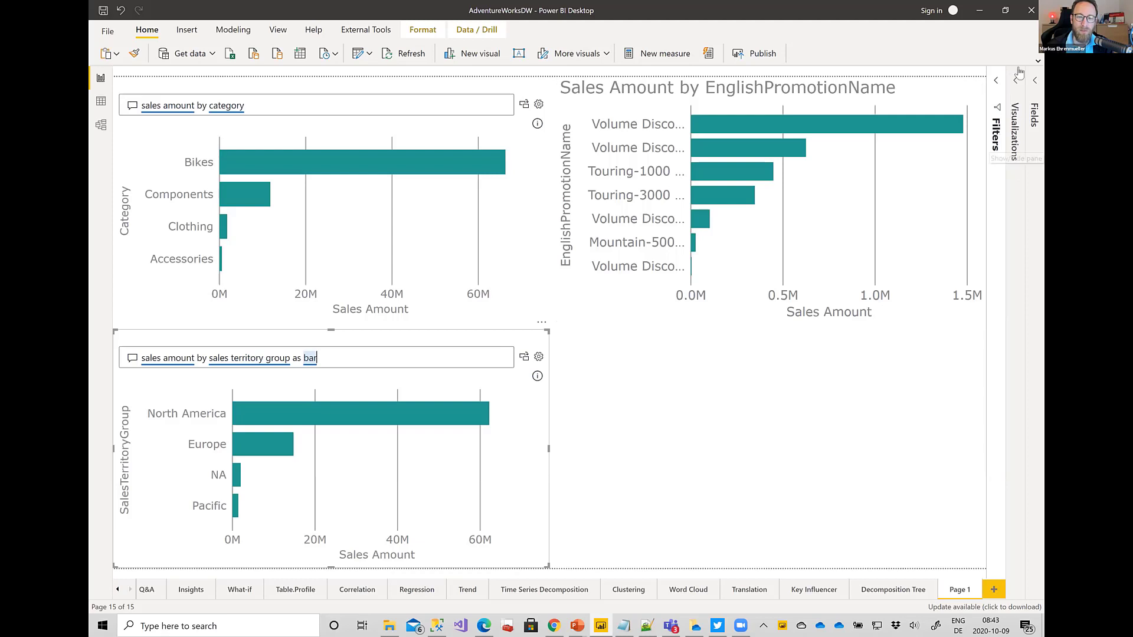
mouse_move(482, 411)
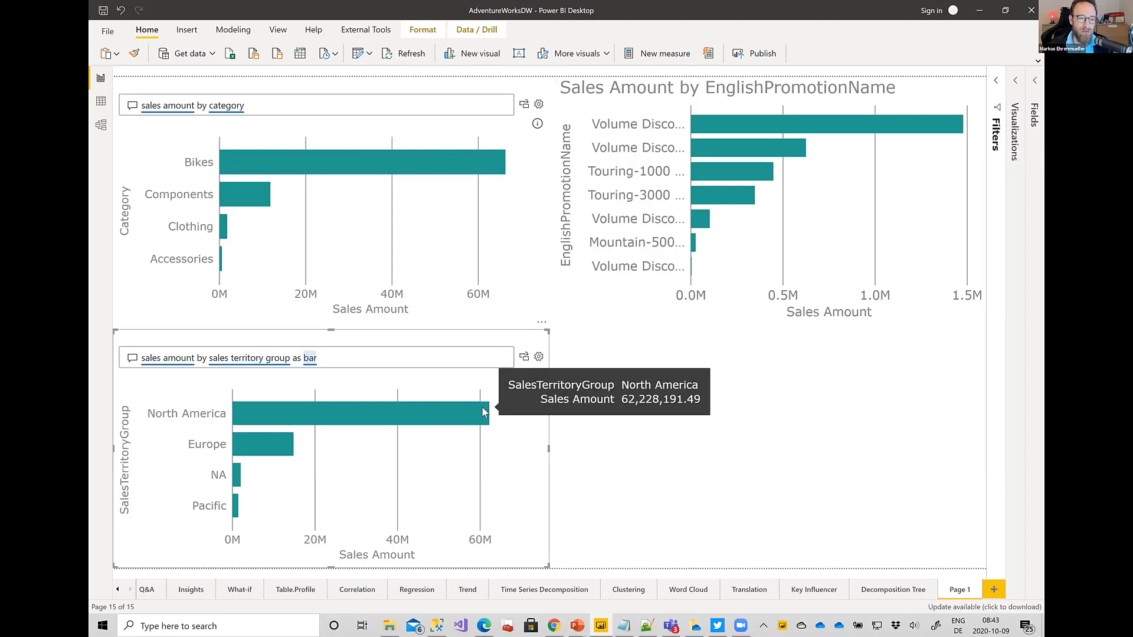
Add a Q&A visual in the page's lower-right quarter asking "sales amount by date"
double_click(744, 400)
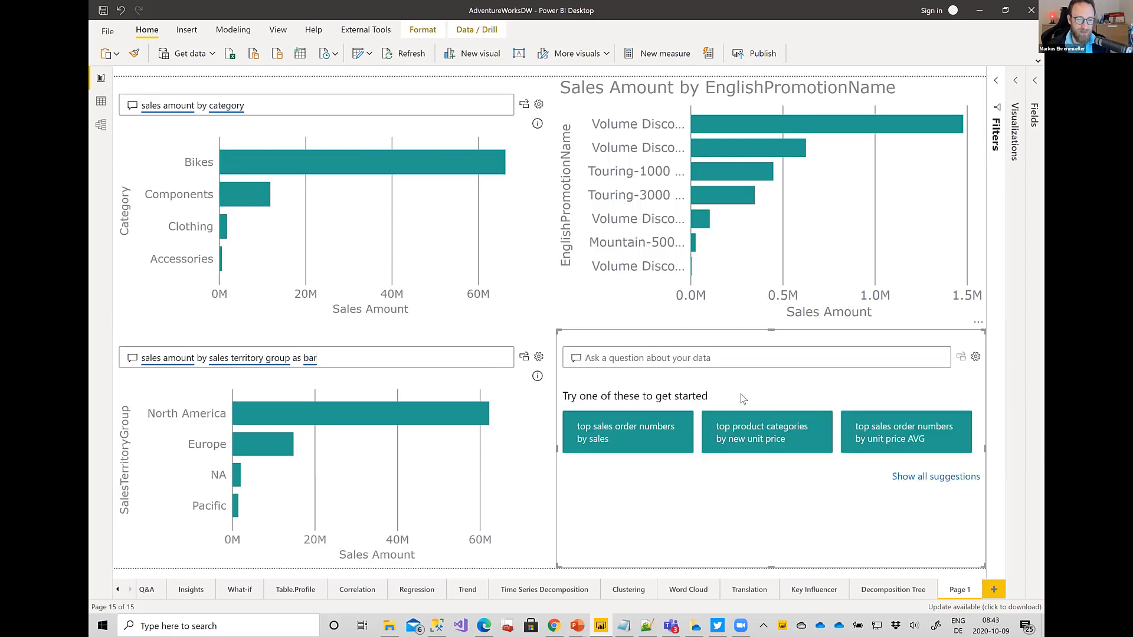
type("sales amount b")
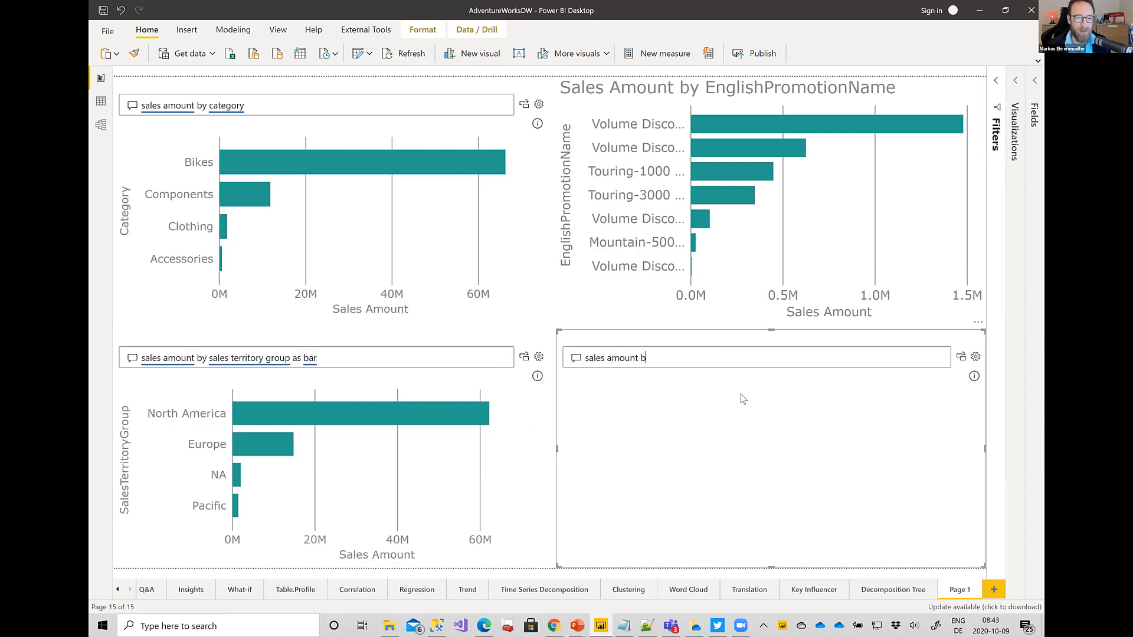
type("y date")
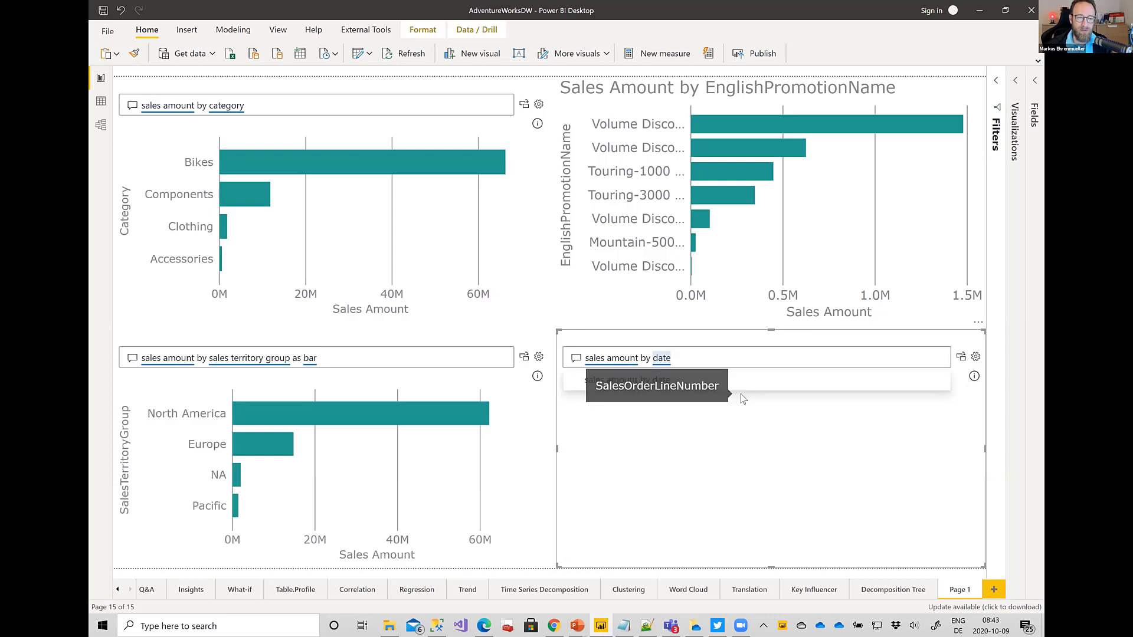
mouse_move(742, 399)
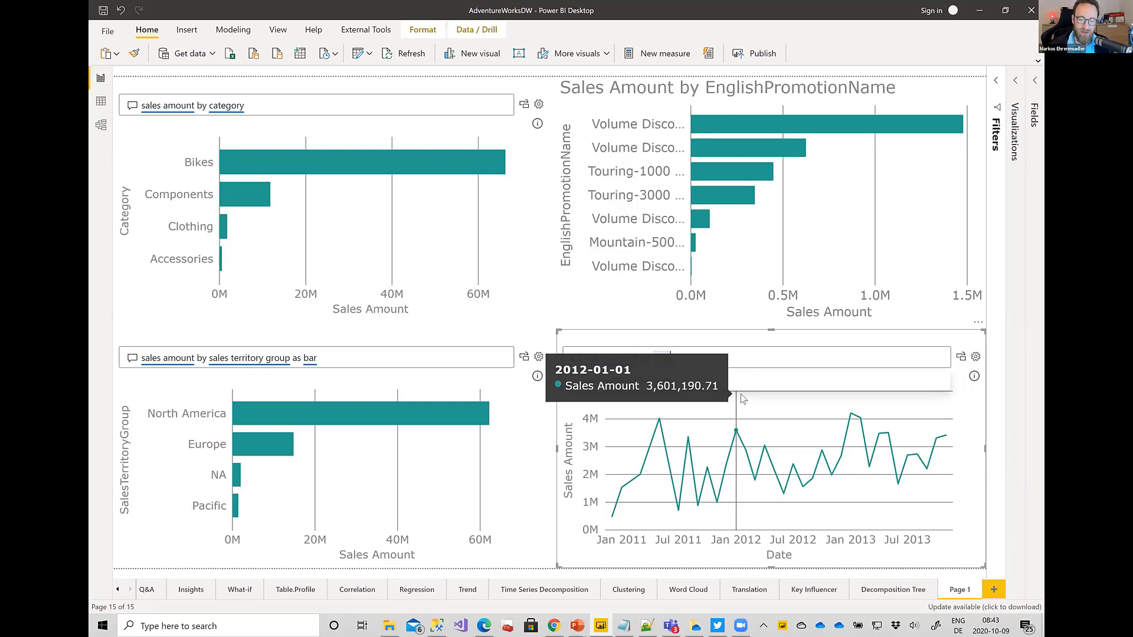
Add a new report page and create a Q&A visual on it asking "sales amount by date"
left_click(993, 589)
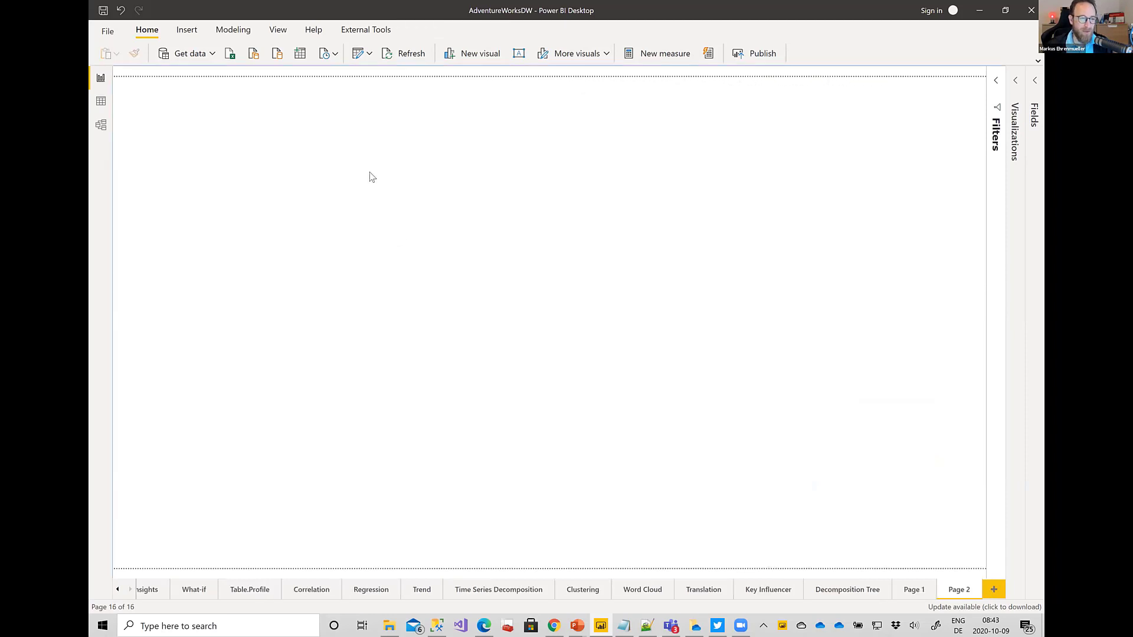
double_click(371, 177)
type("sales")
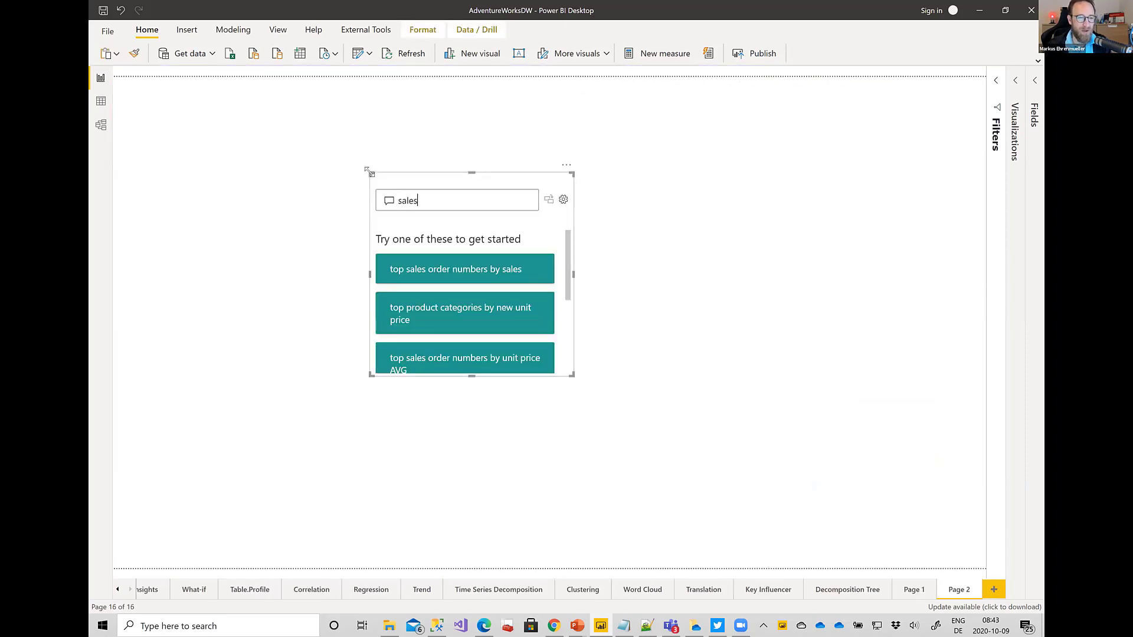
type(" amount by date")
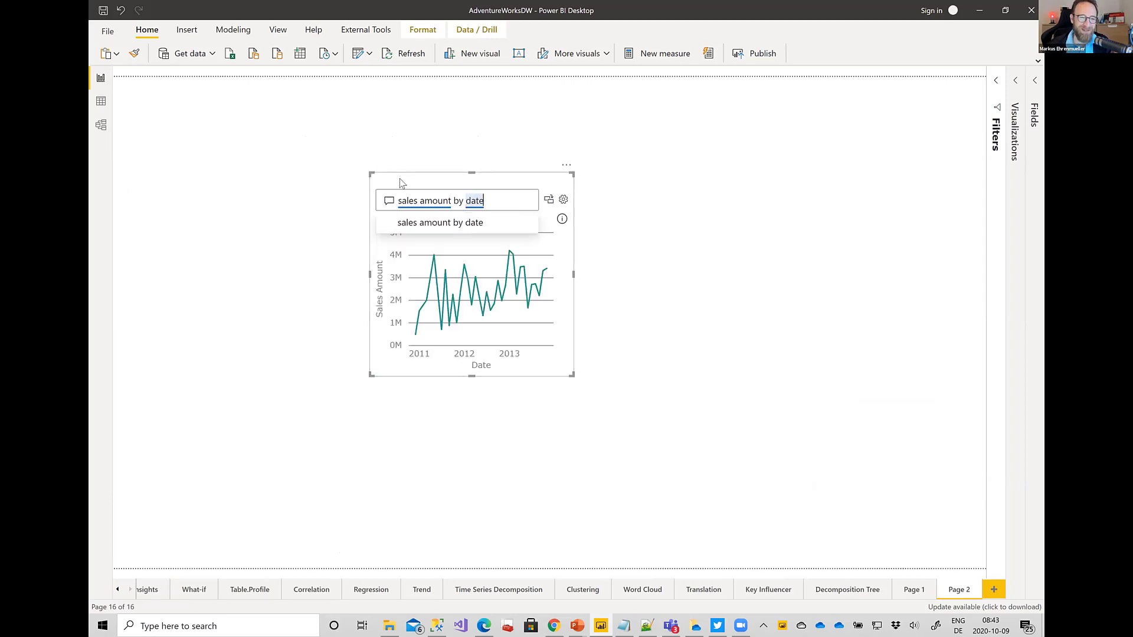
Stretch the sales by date Q&A visual across the page's upper half and convert it into a standard visual
left_click_drag(399, 178, 129, 75)
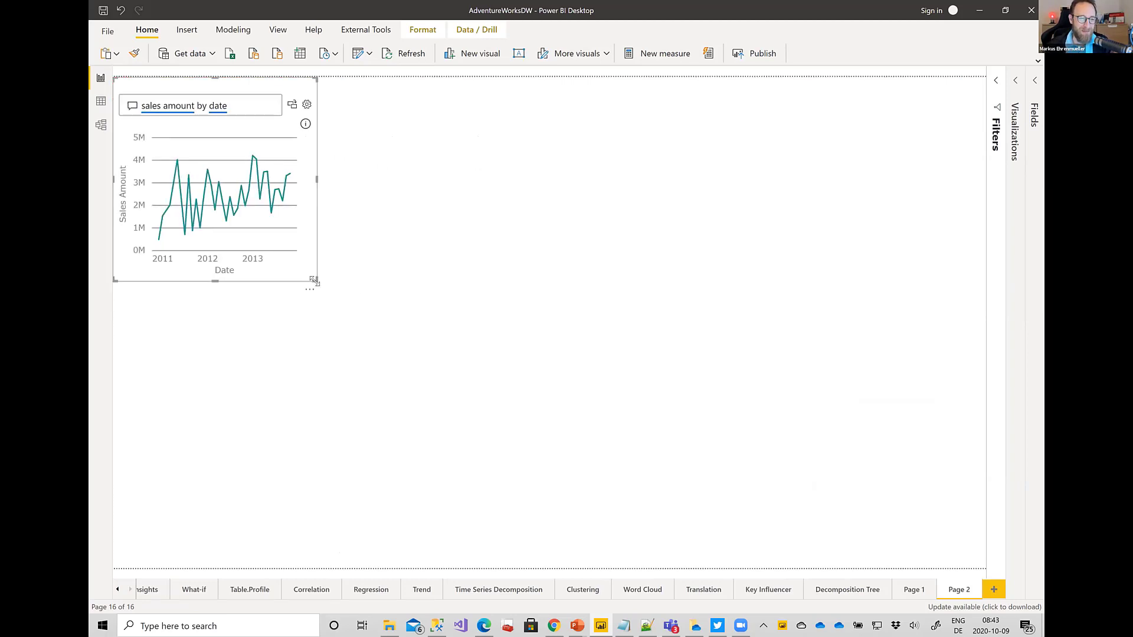
left_click_drag(1043, 281, 1025, 327)
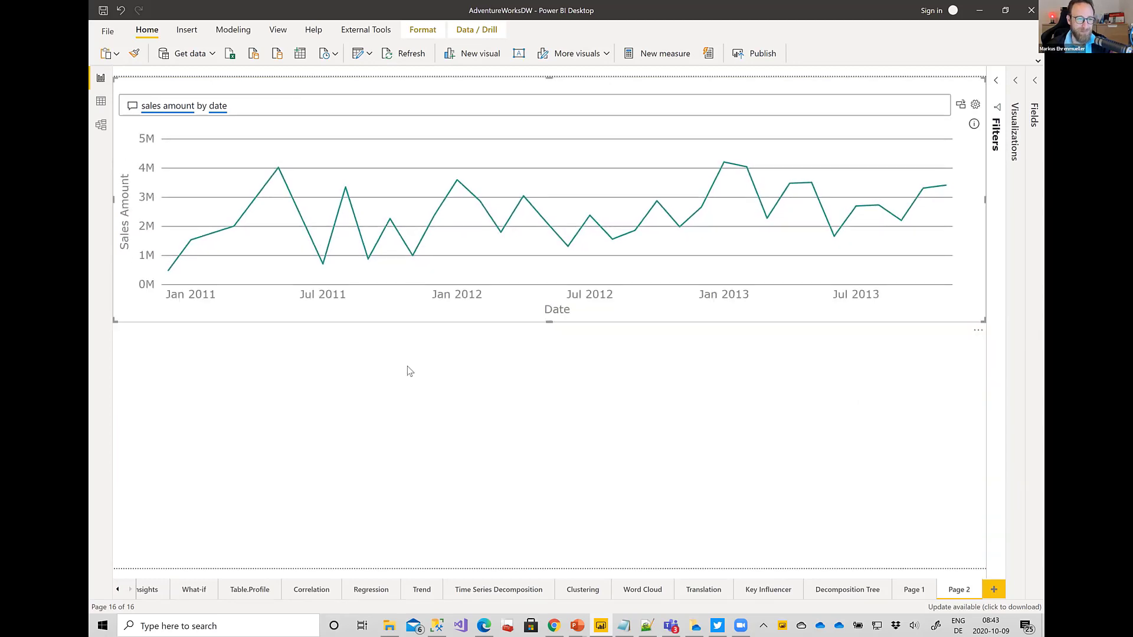
left_click(961, 108)
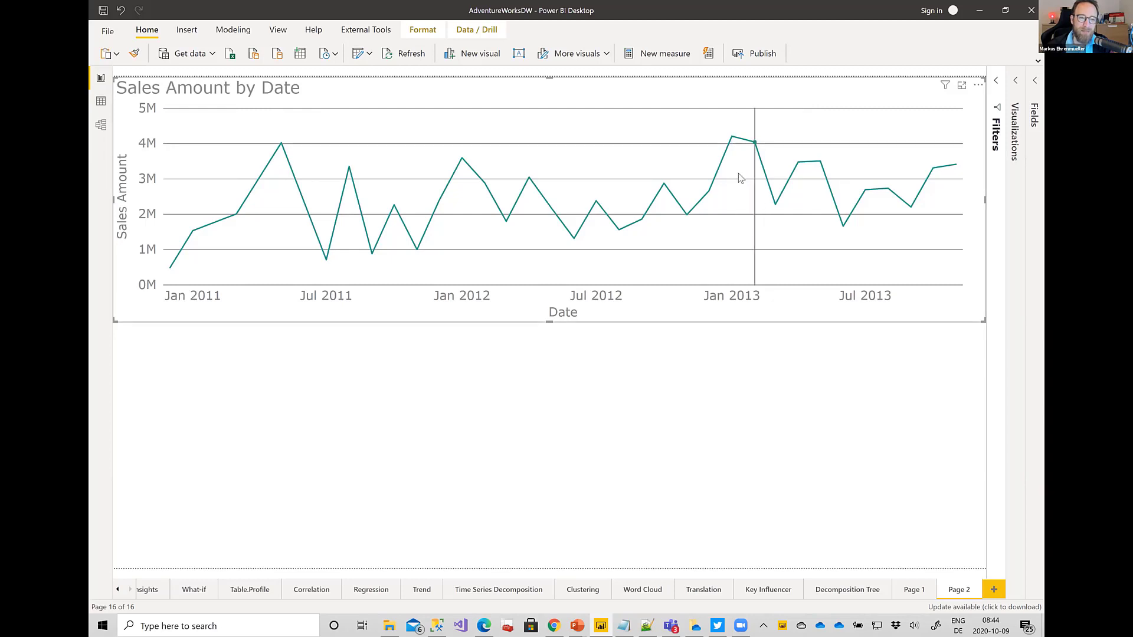
Run the explain-the-increase analysis on the 2013-01-01 point of the line chart and review its list of explanations
mouse_move(736, 142)
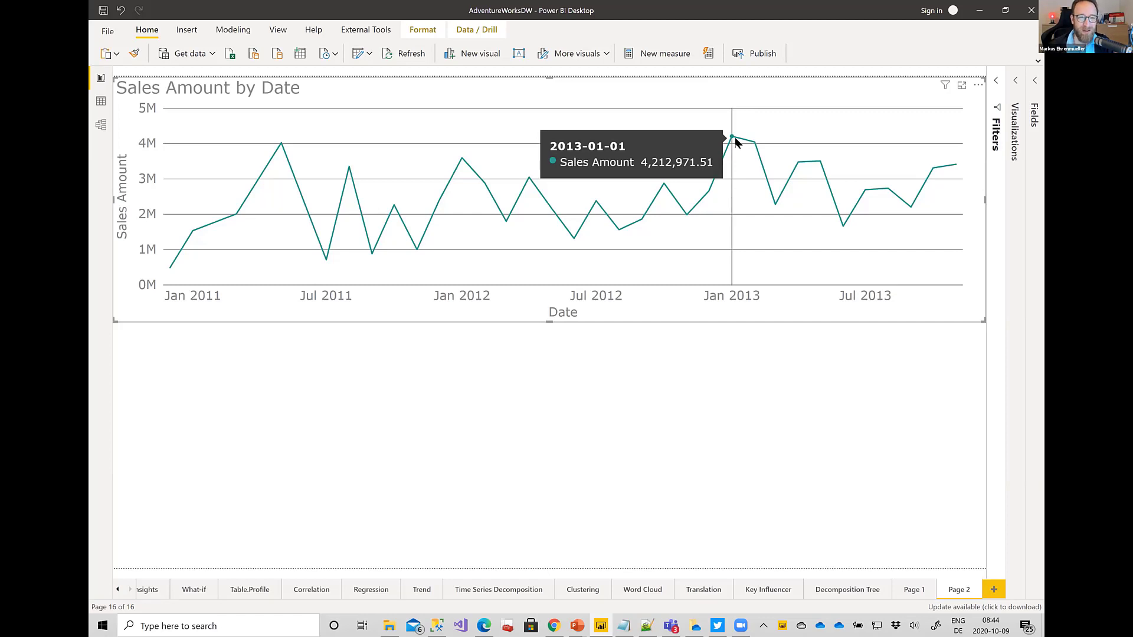
right_click(736, 142)
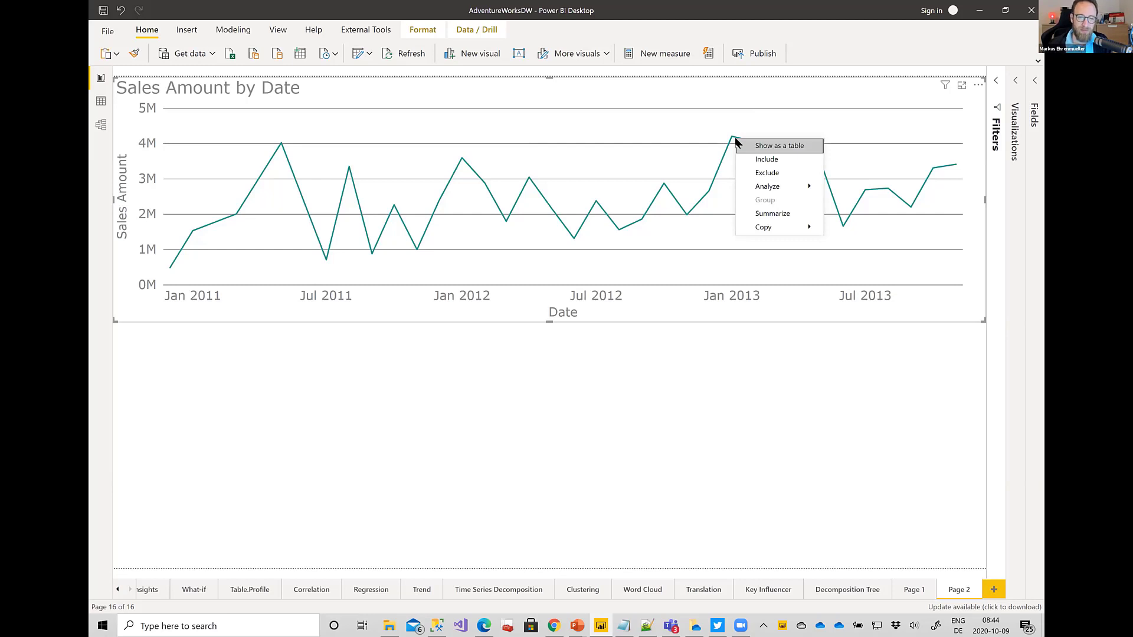
mouse_move(792, 187)
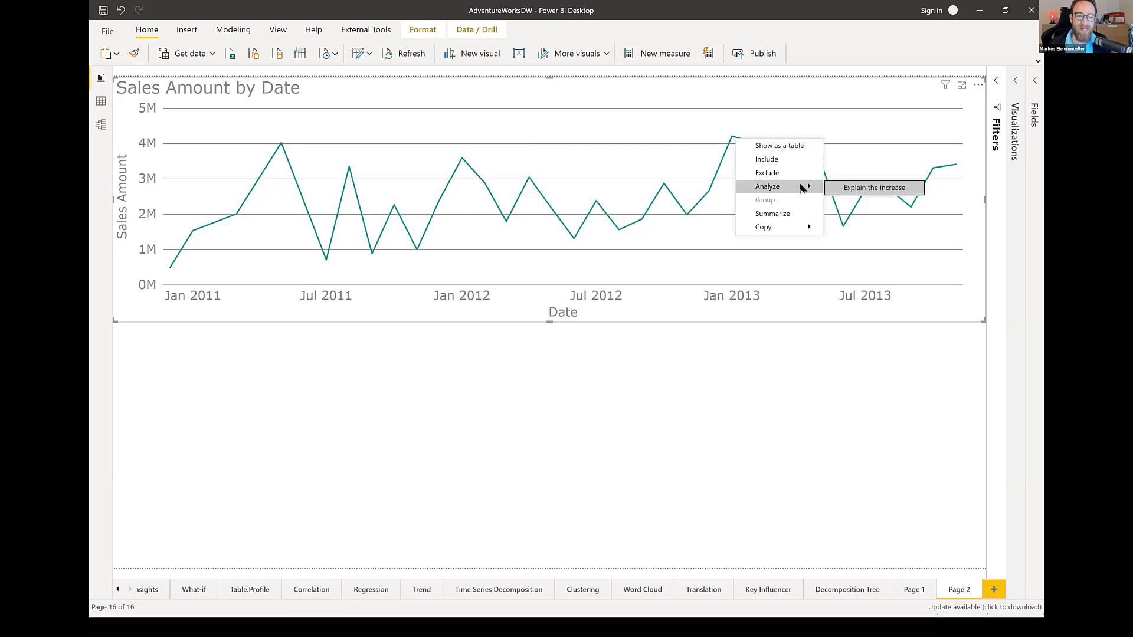
left_click(920, 188)
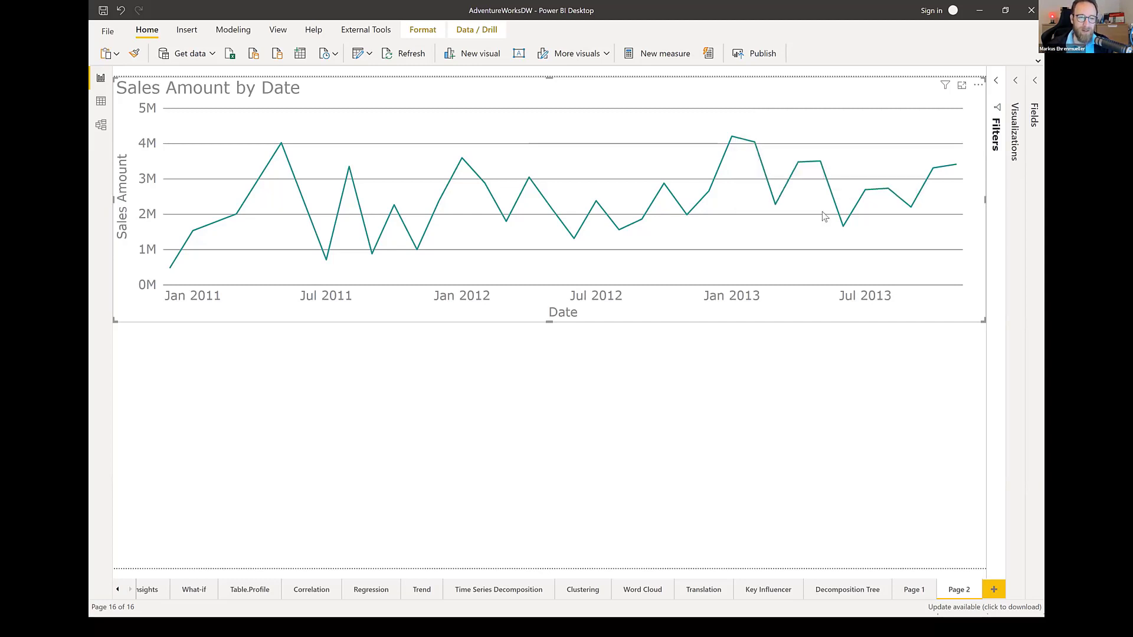
mouse_move(825, 217)
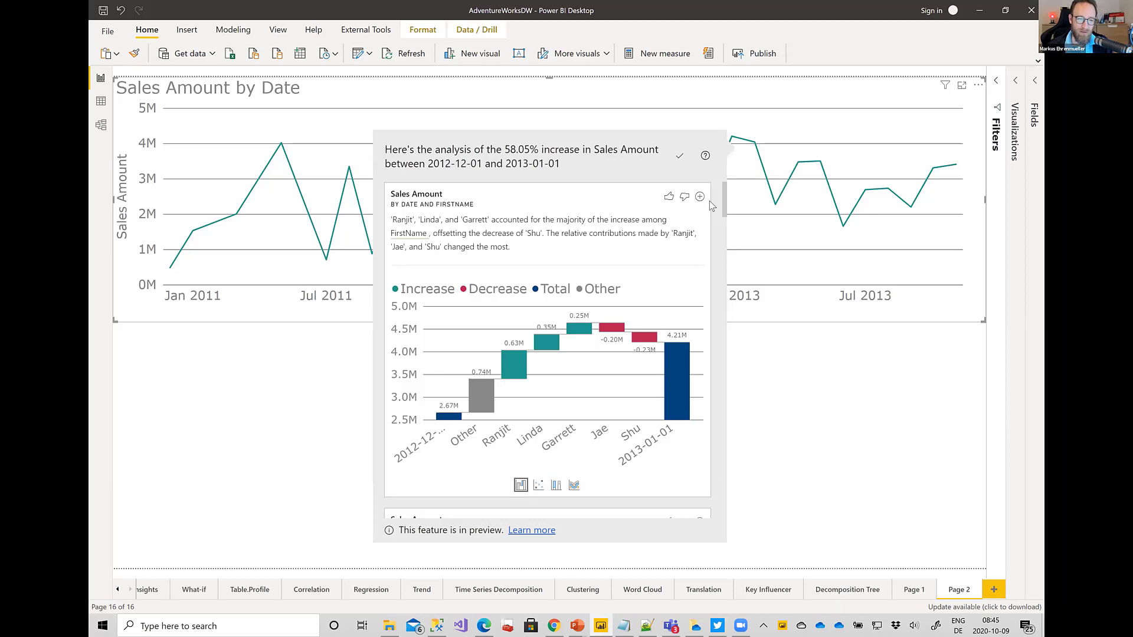
left_click_drag(727, 206, 724, 380)
left_click_drag(723, 440, 717, 531)
left_click_drag(719, 357, 712, 150)
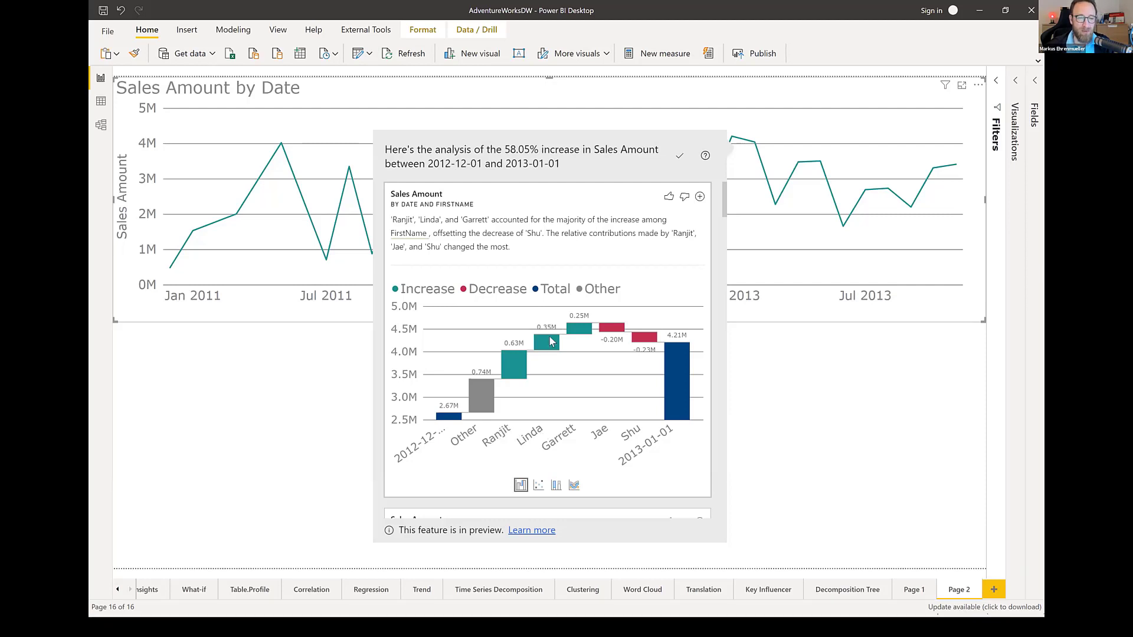
mouse_move(549, 337)
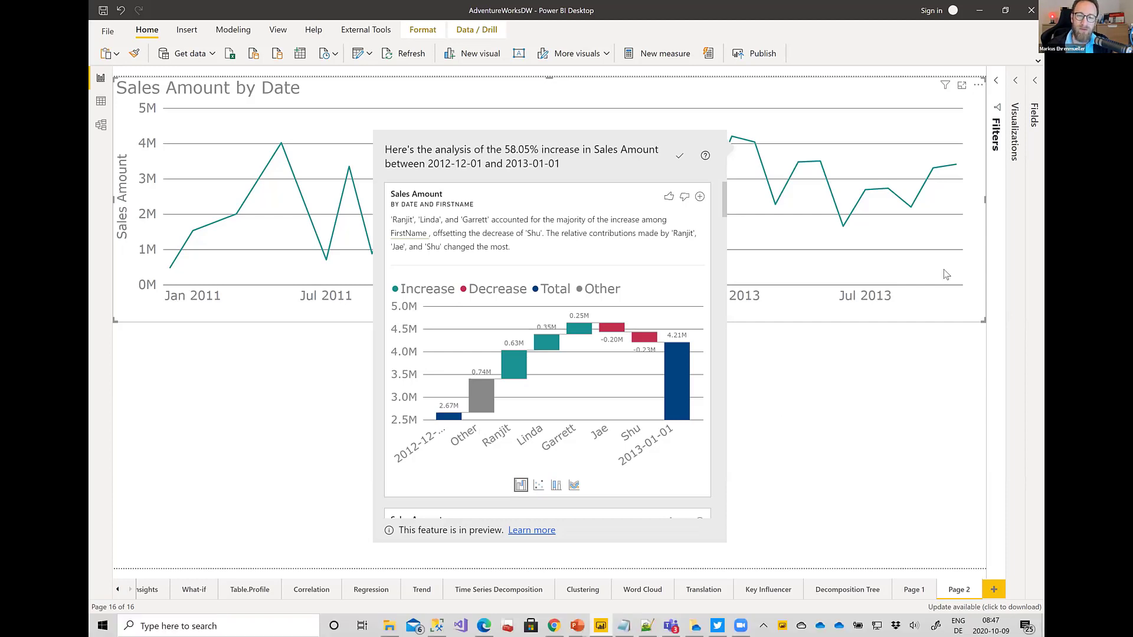
Hide the FirstName field of the Employee table
left_click(1032, 99)
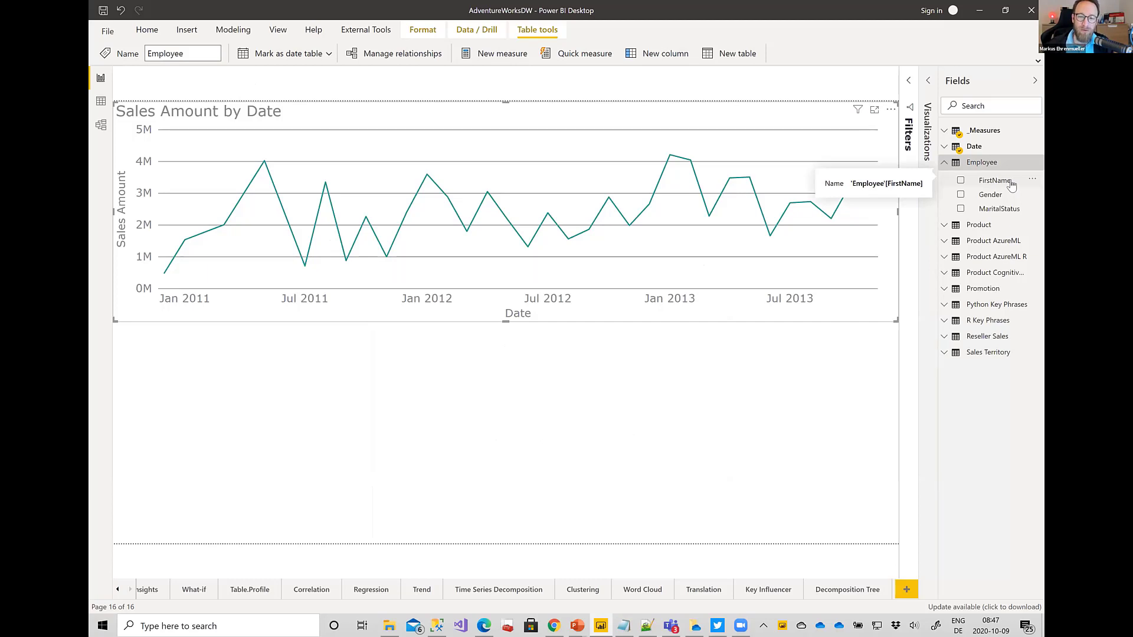
right_click(1011, 186)
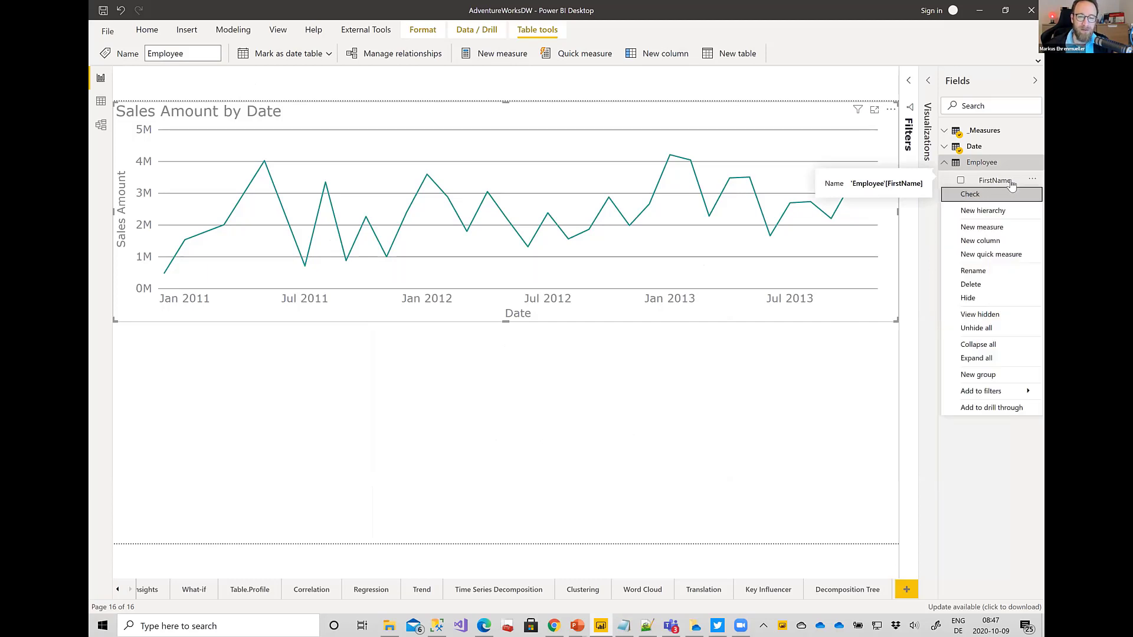
left_click(999, 298)
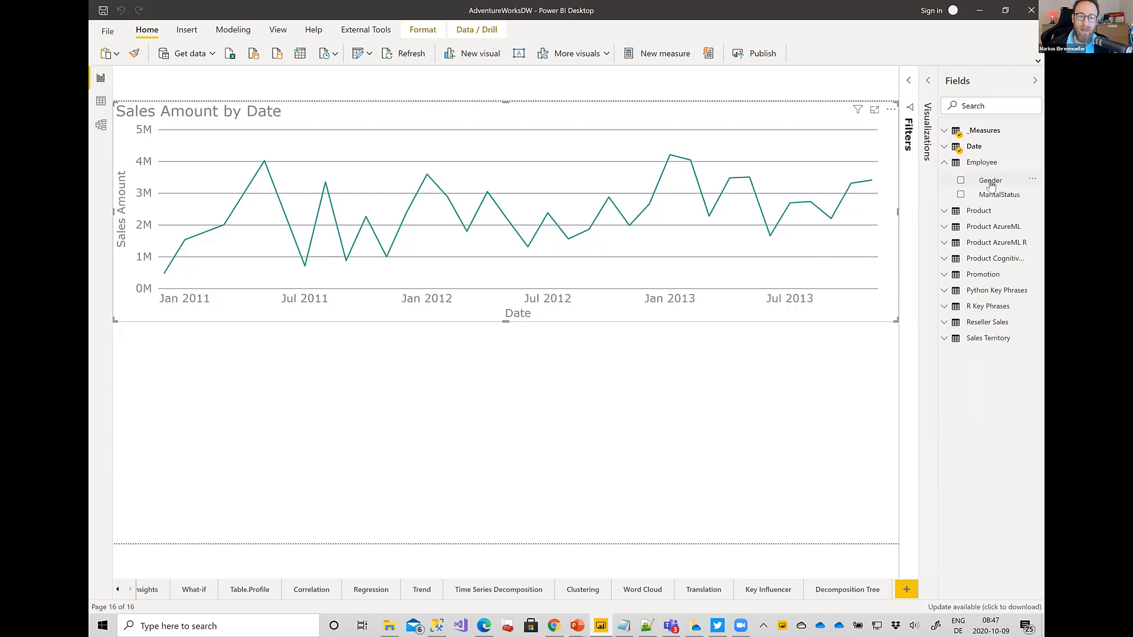
right_click(990, 182)
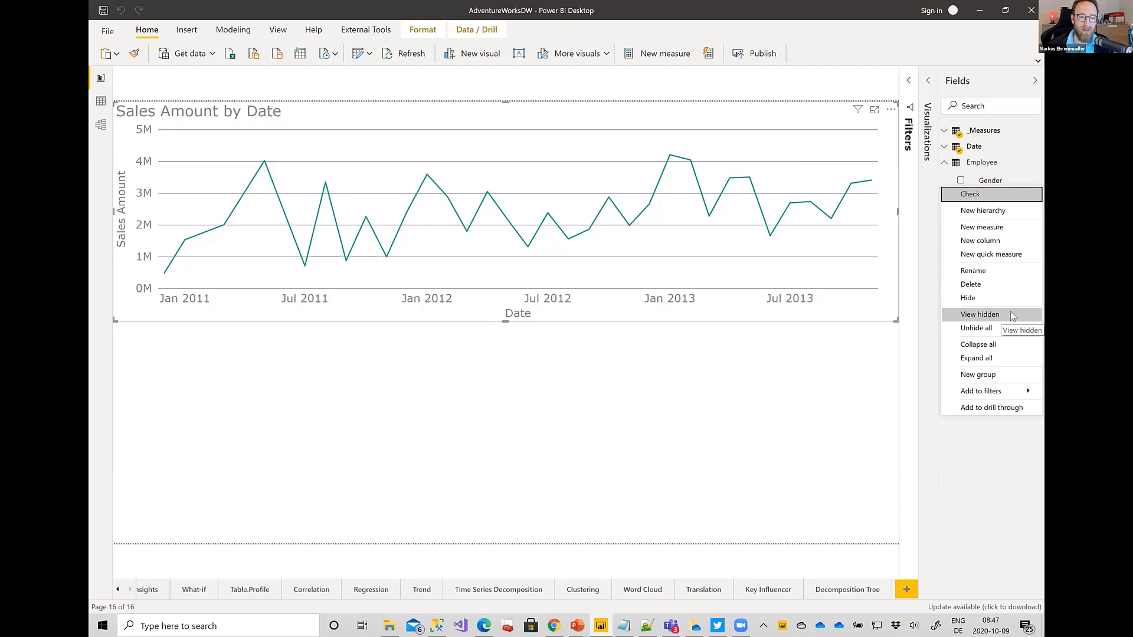
left_click(1035, 80)
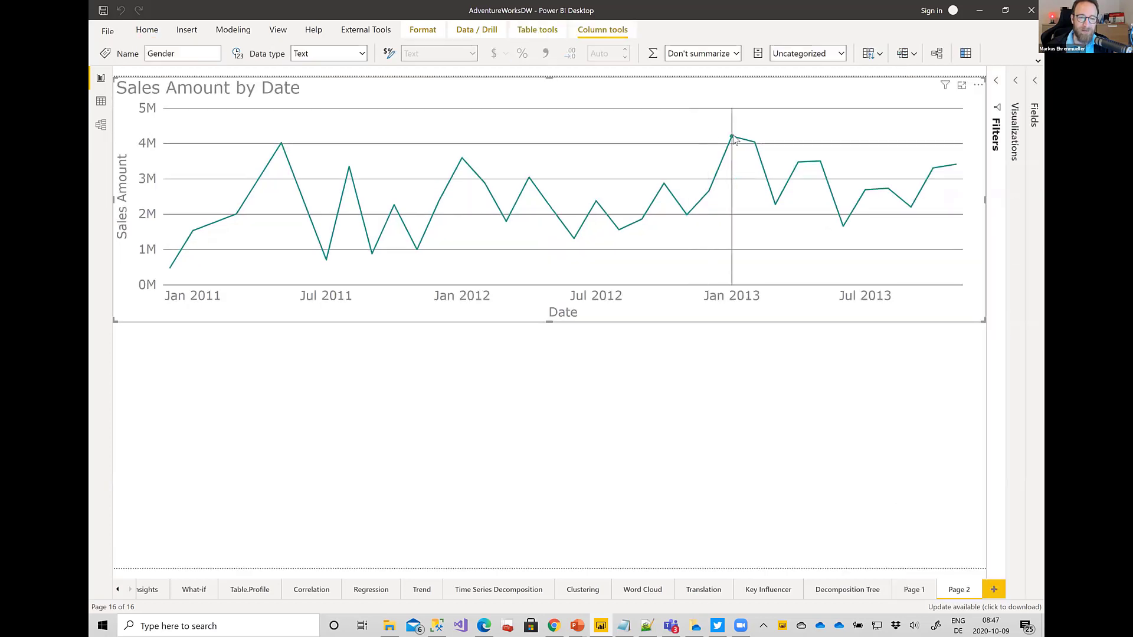
Rerun the explain-the-increase analysis on the 2013-01-01 point of the line chart
right_click(733, 136)
mouse_move(767, 183)
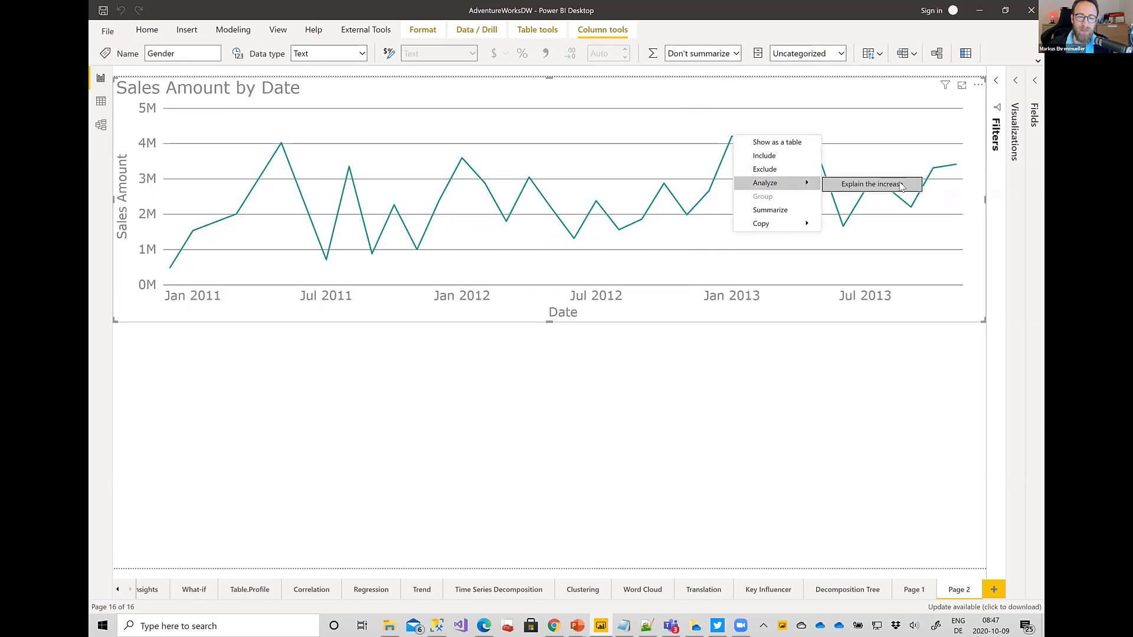
left_click(873, 184)
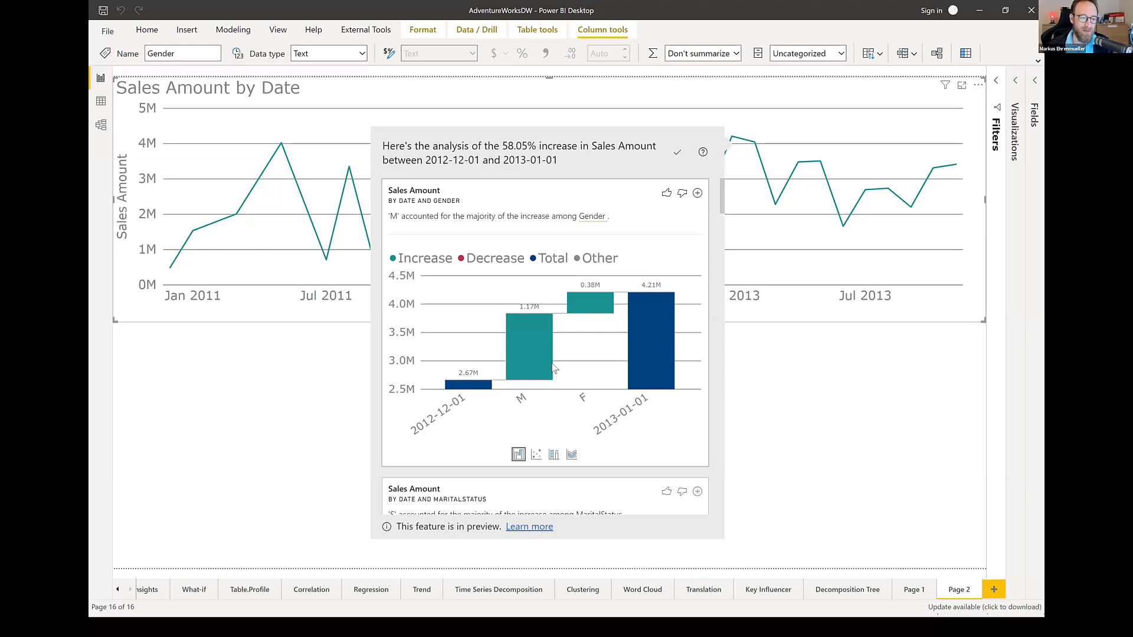
Show the Gender explanation as a 100% stacked column chart, compare its segments, and place it in the page's lower half
left_click(554, 455)
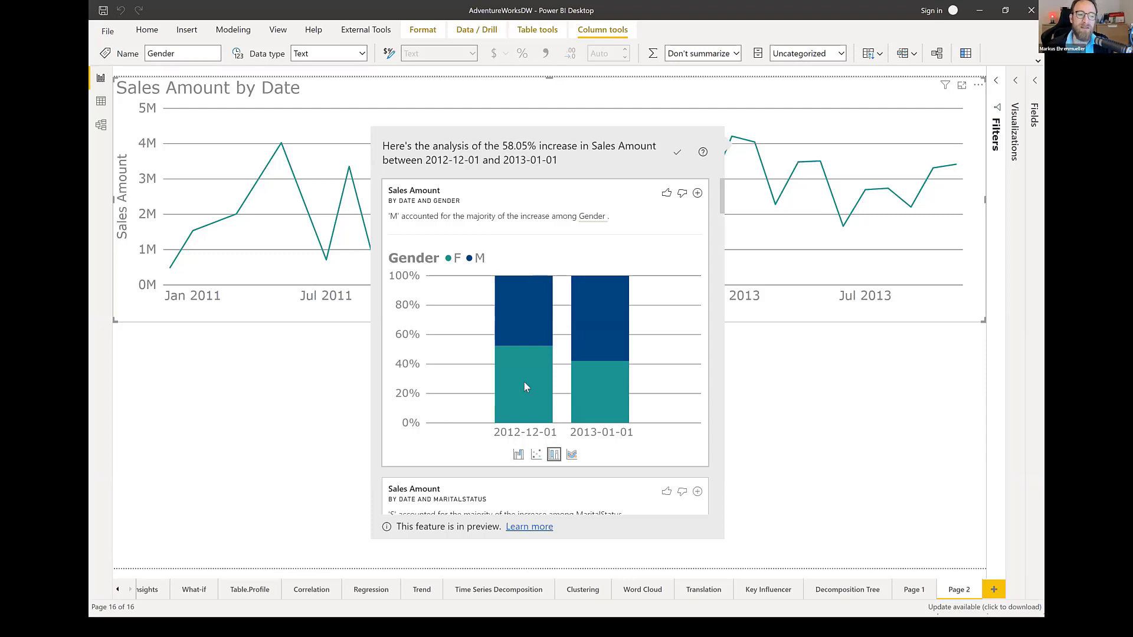
mouse_move(525, 384)
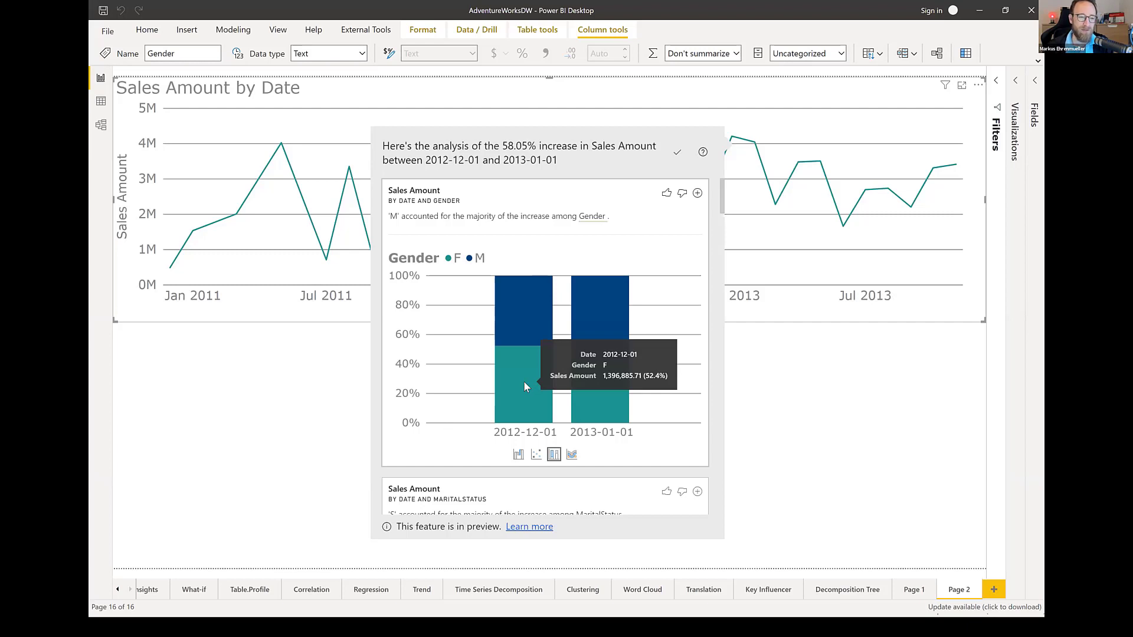
mouse_move(514, 284)
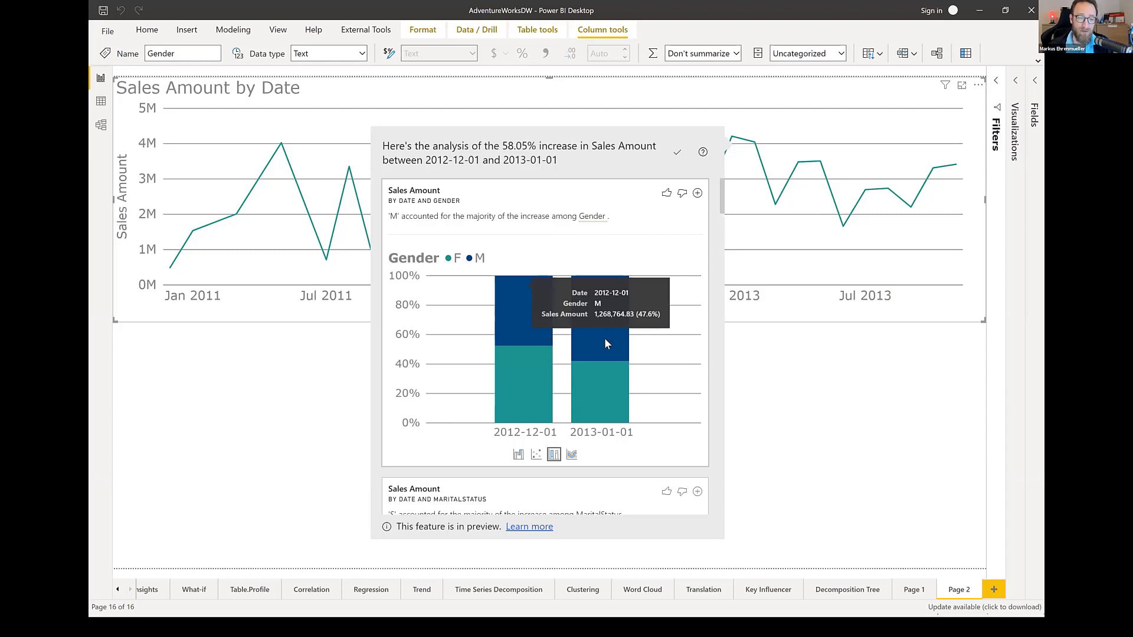
mouse_move(606, 344)
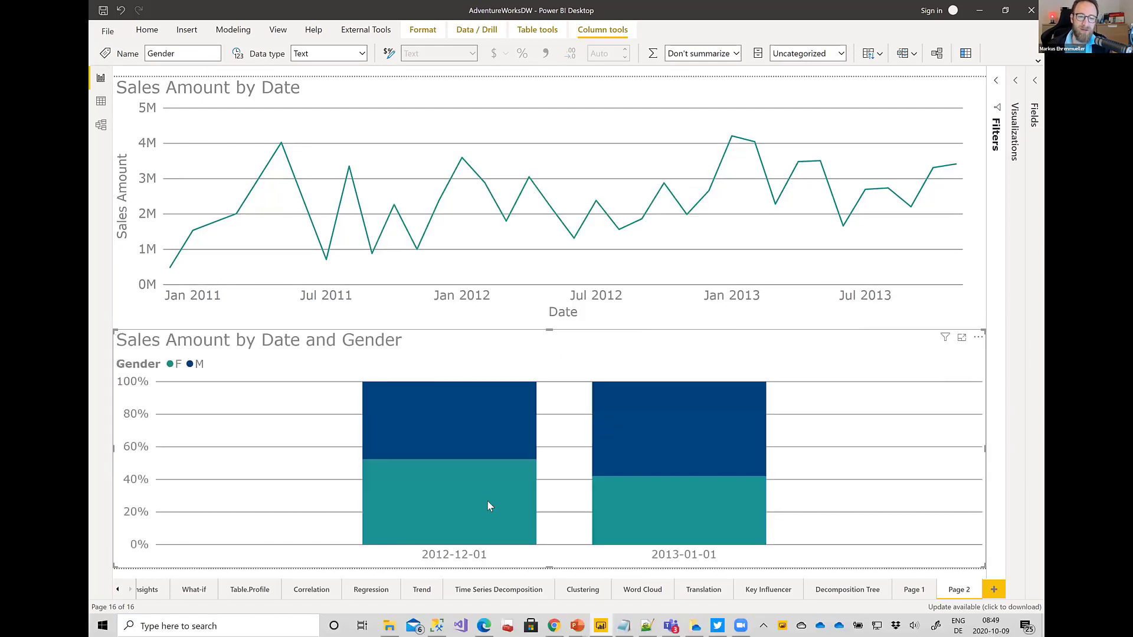
mouse_move(726, 431)
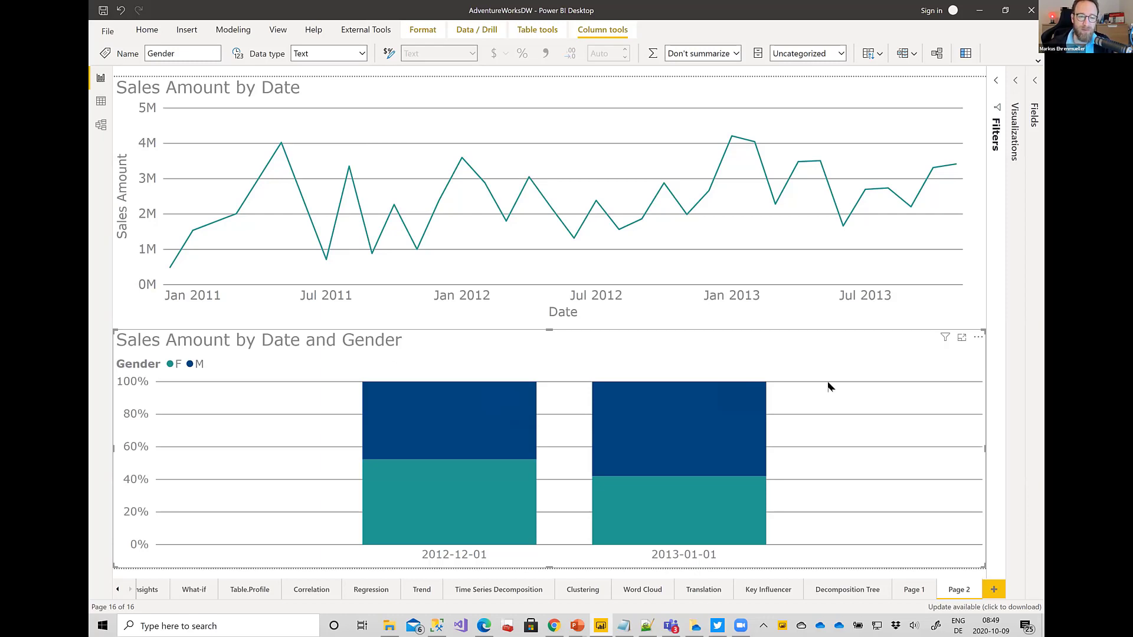
Set the data color of F in the Sales Amount by Date and Gender chart to the theme's red
left_click(1018, 83)
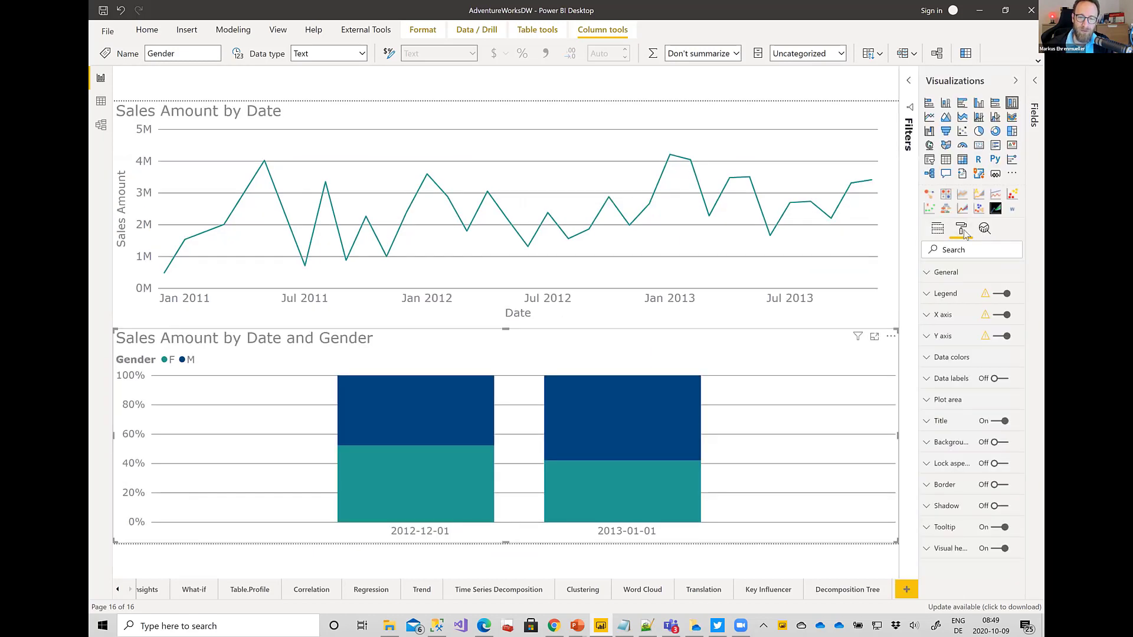
left_click(926, 359)
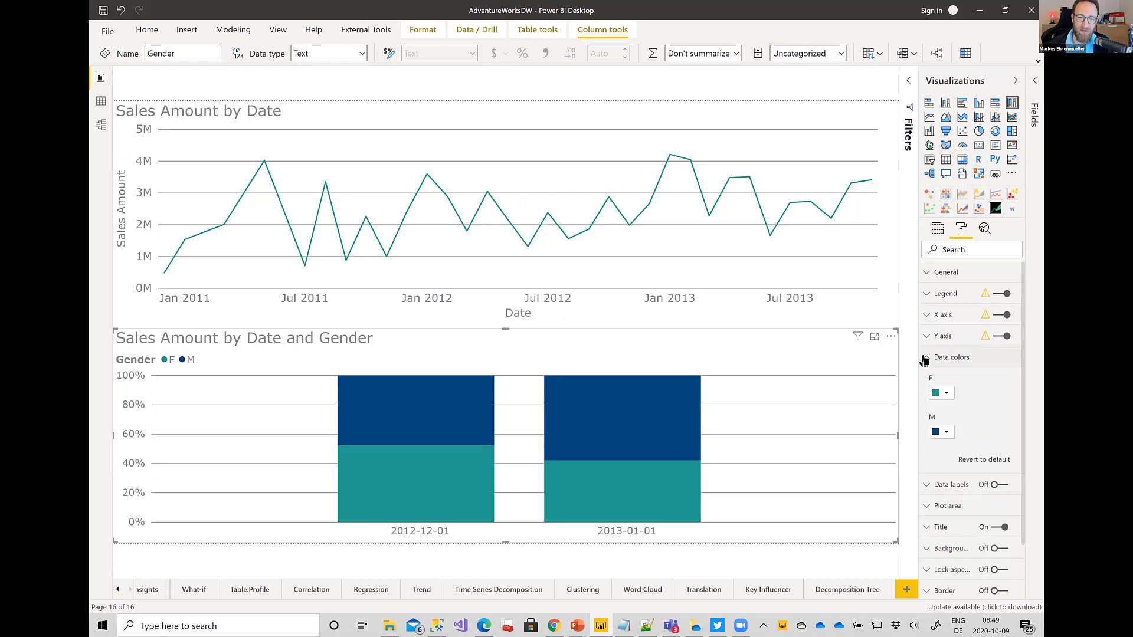
left_click(942, 394)
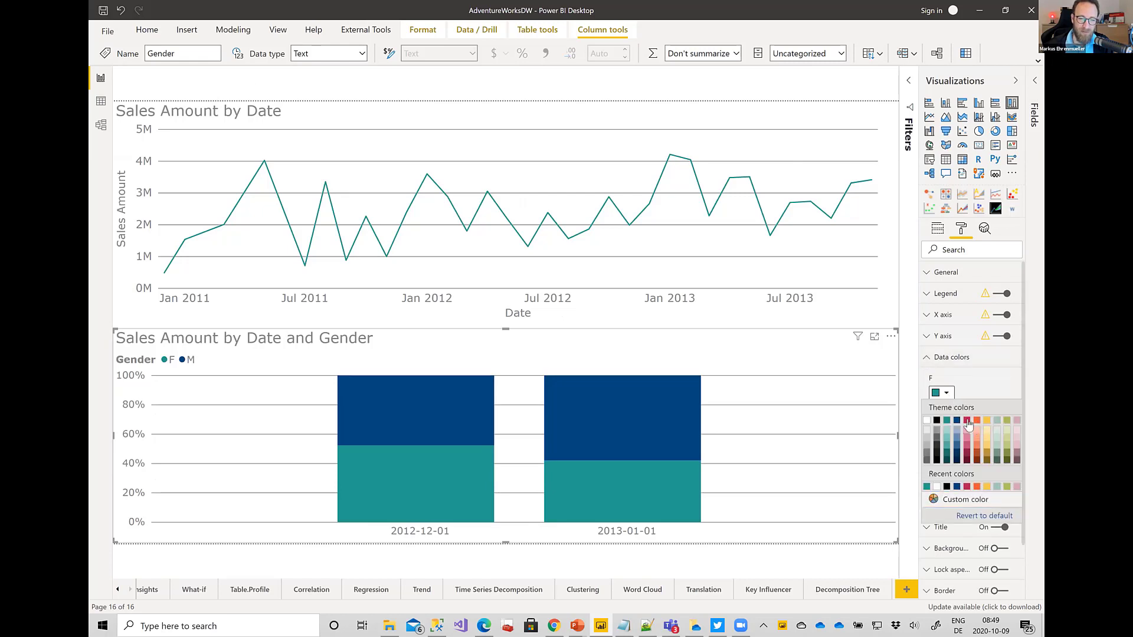
left_click(968, 421)
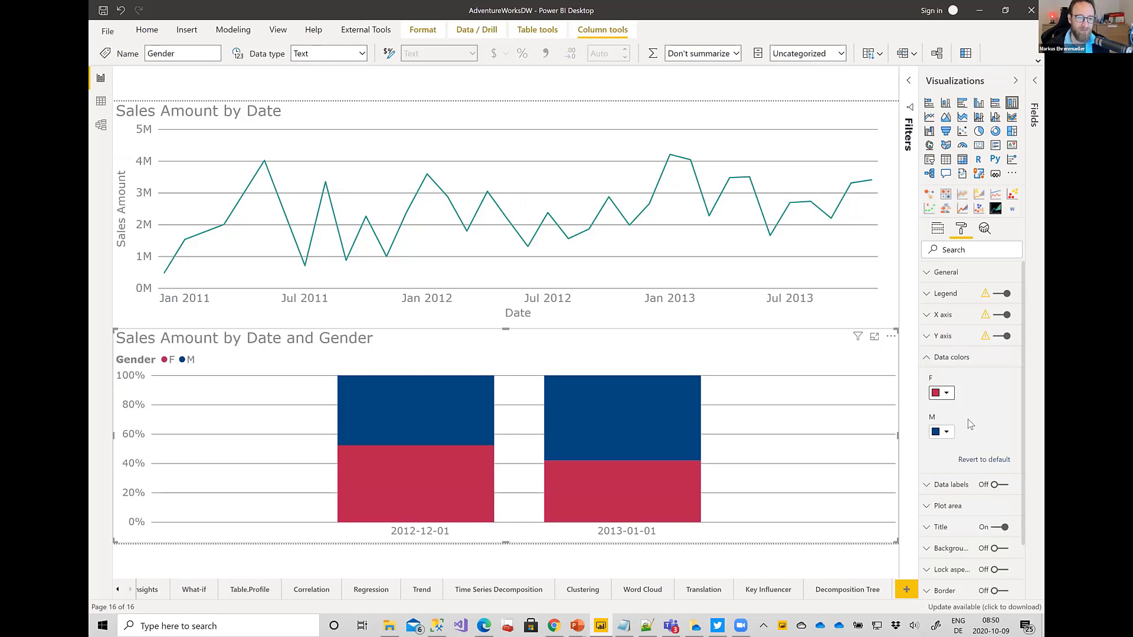
Add a constant line with value 0.5 to the Sales Amount by Date and Gender chart
left_click(985, 229)
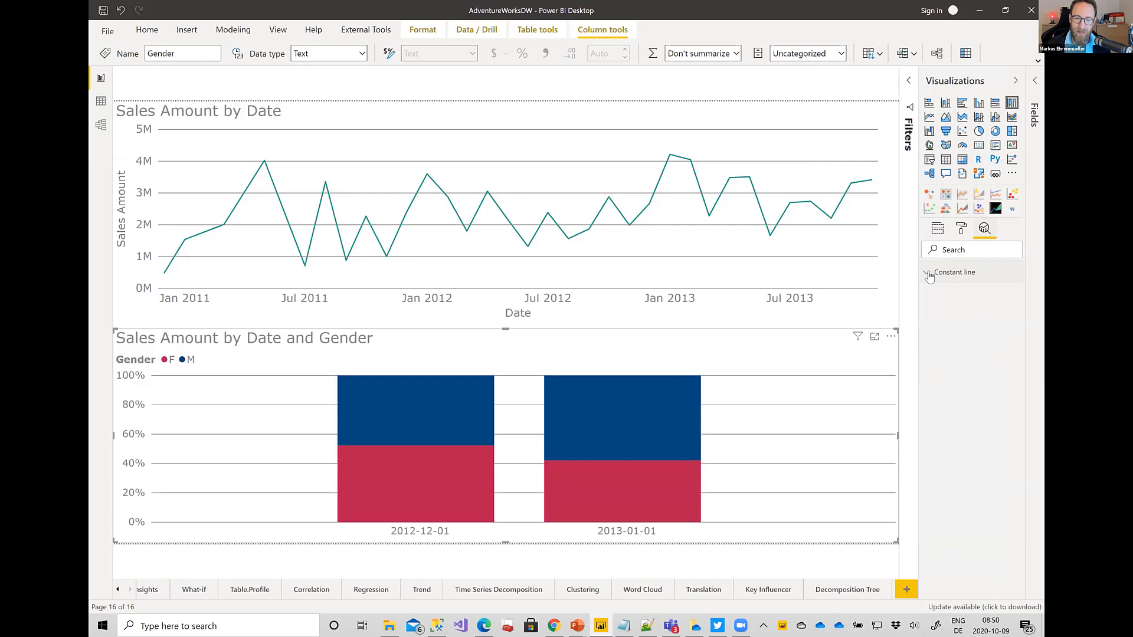
left_click(956, 273)
left_click(948, 301)
left_click(947, 345)
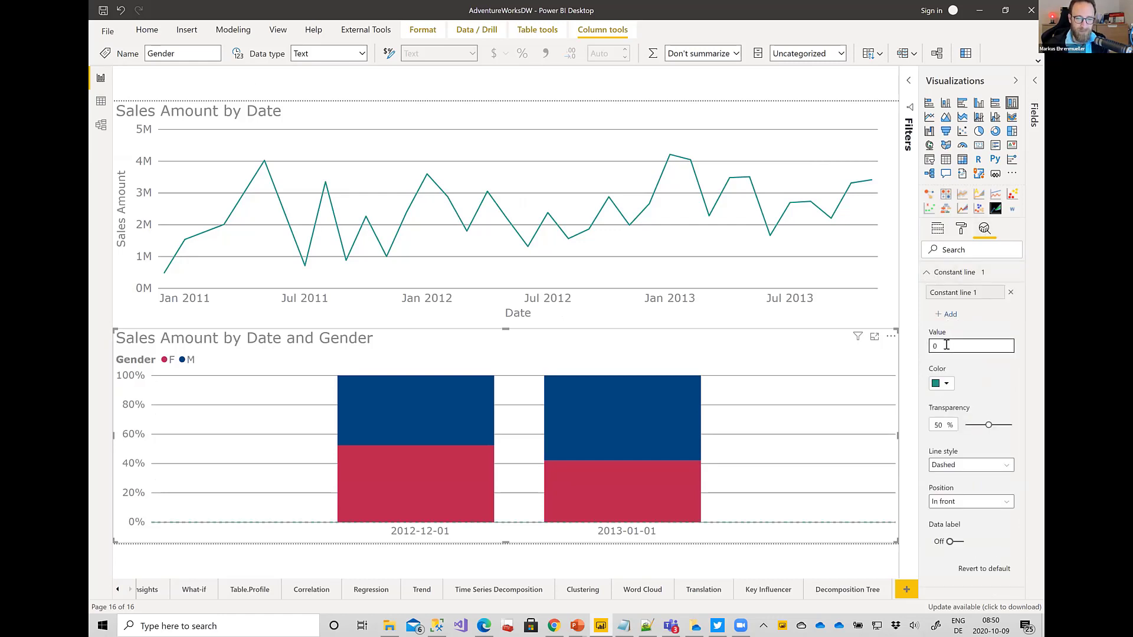
type(".5")
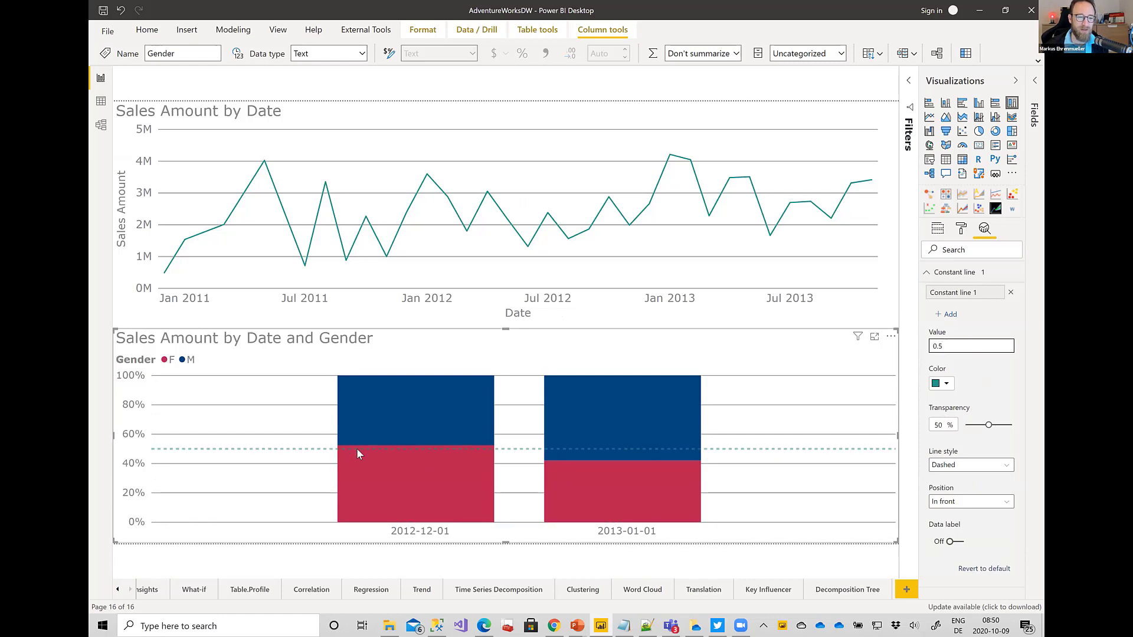
mouse_move(354, 454)
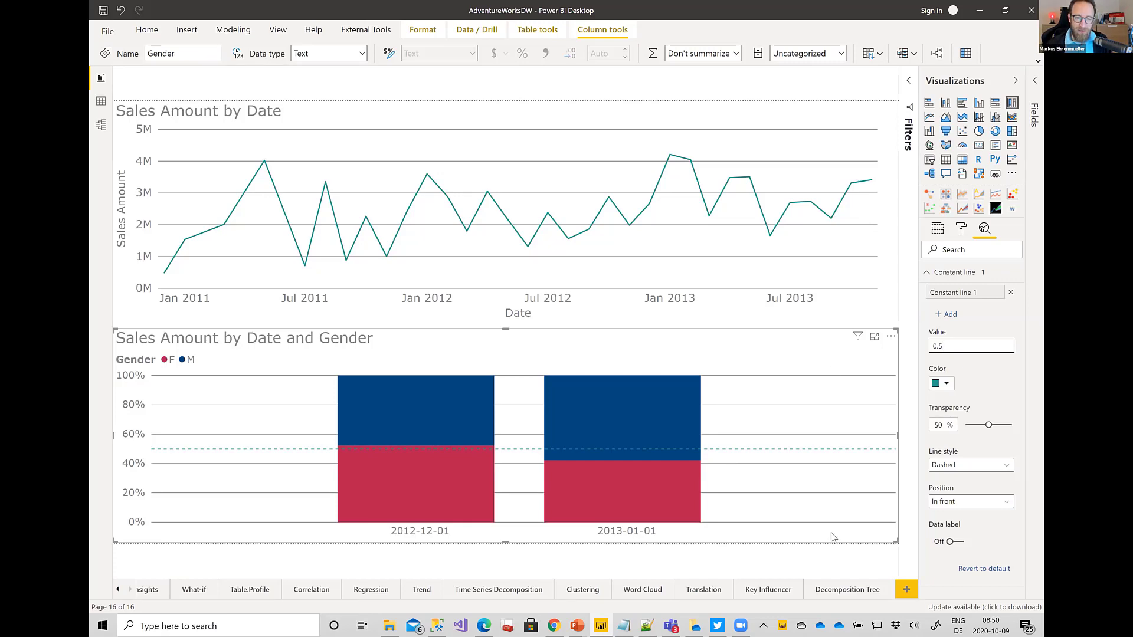
Add a new report page and insert a Q&A visual asking "sales amount by date"
left_click(907, 591)
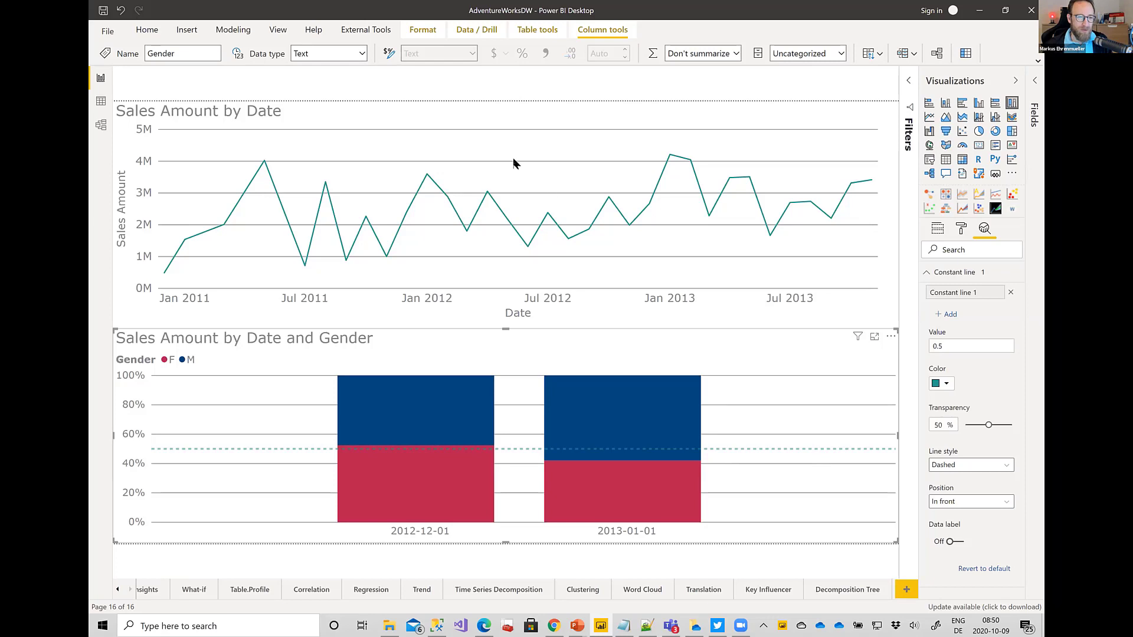
double_click(481, 144)
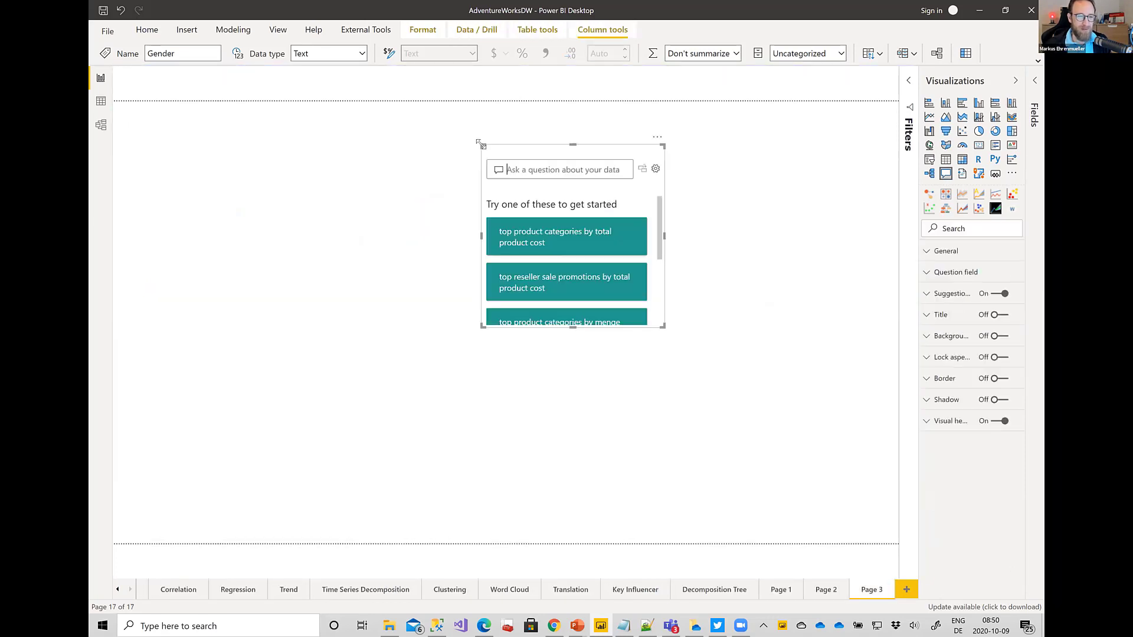
type("sales amount bay c")
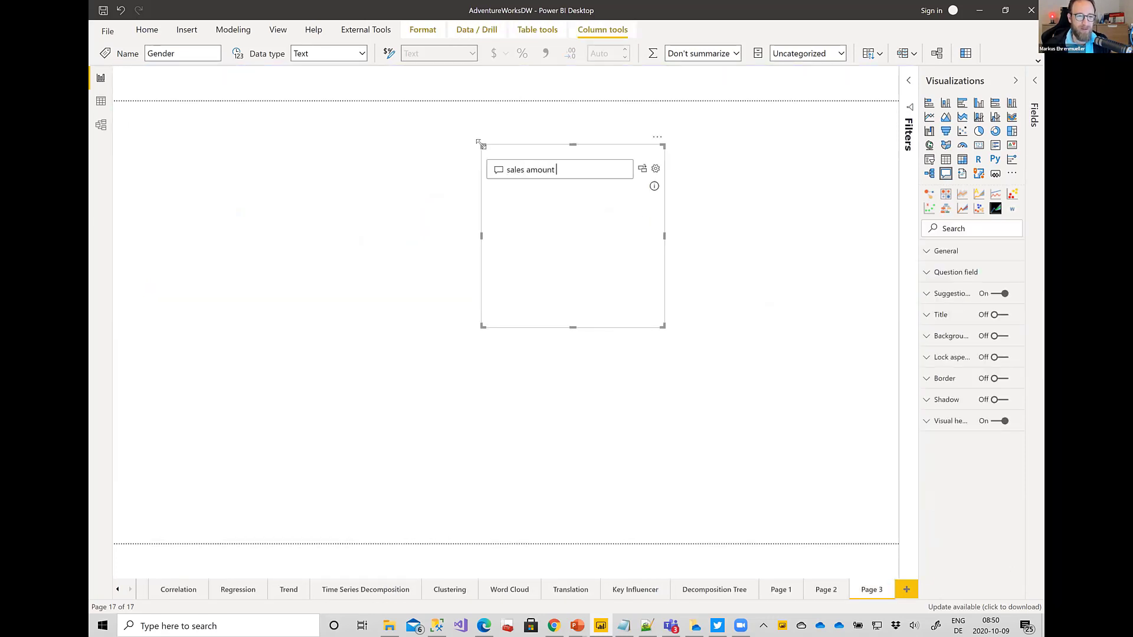
key("BackSpace")
key("BackSpace")
key("BackSpace")
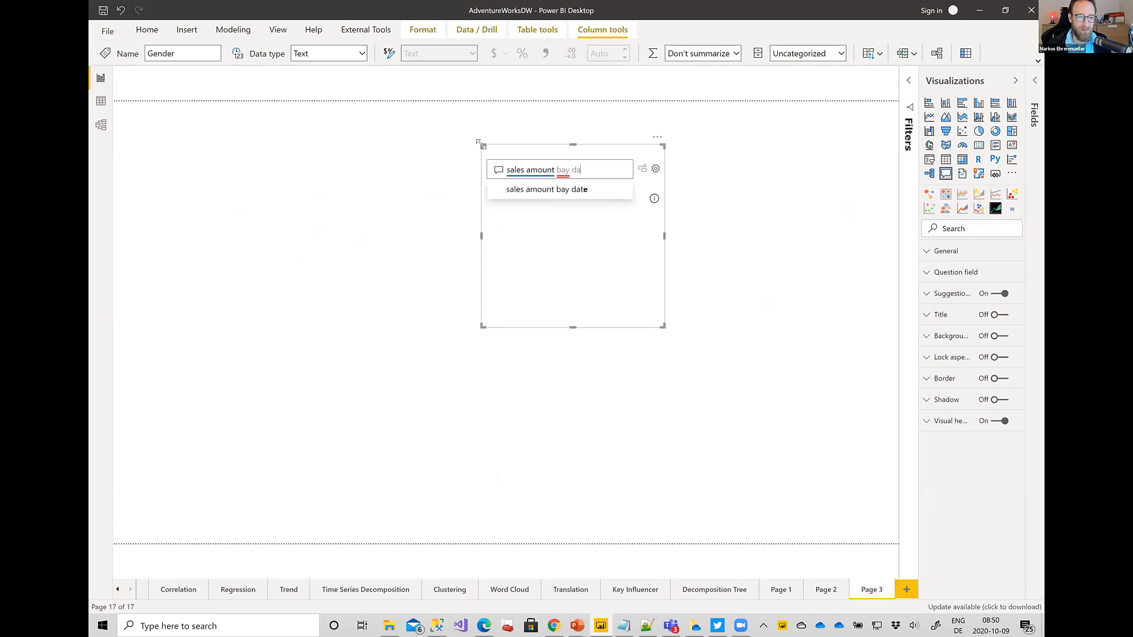
type("y")
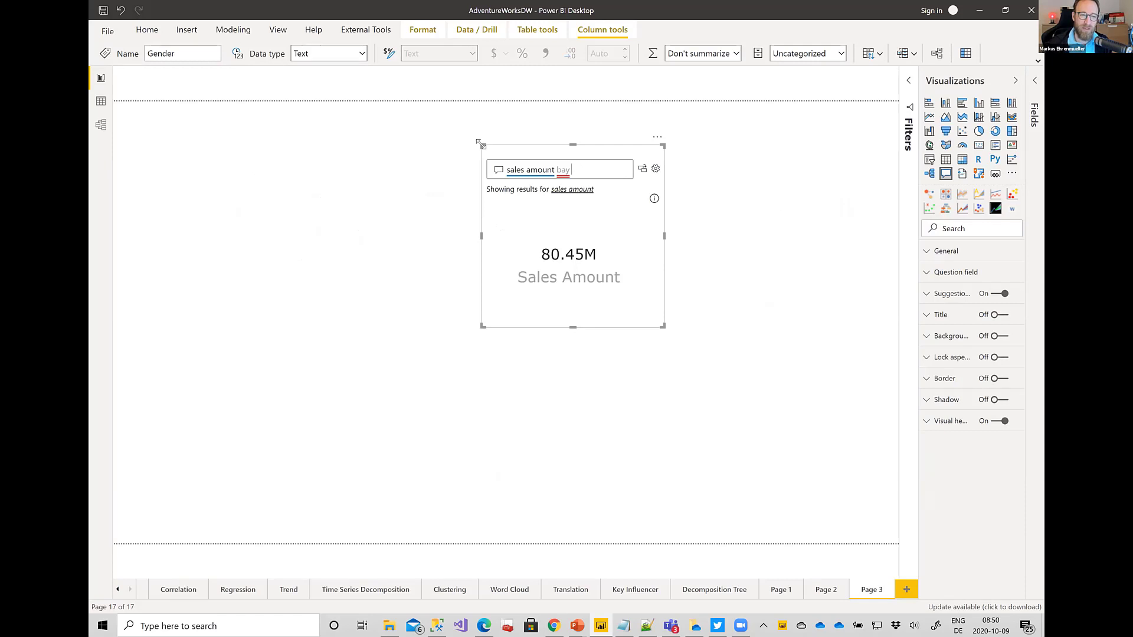
key("BackSpace")
key("BackSpace")
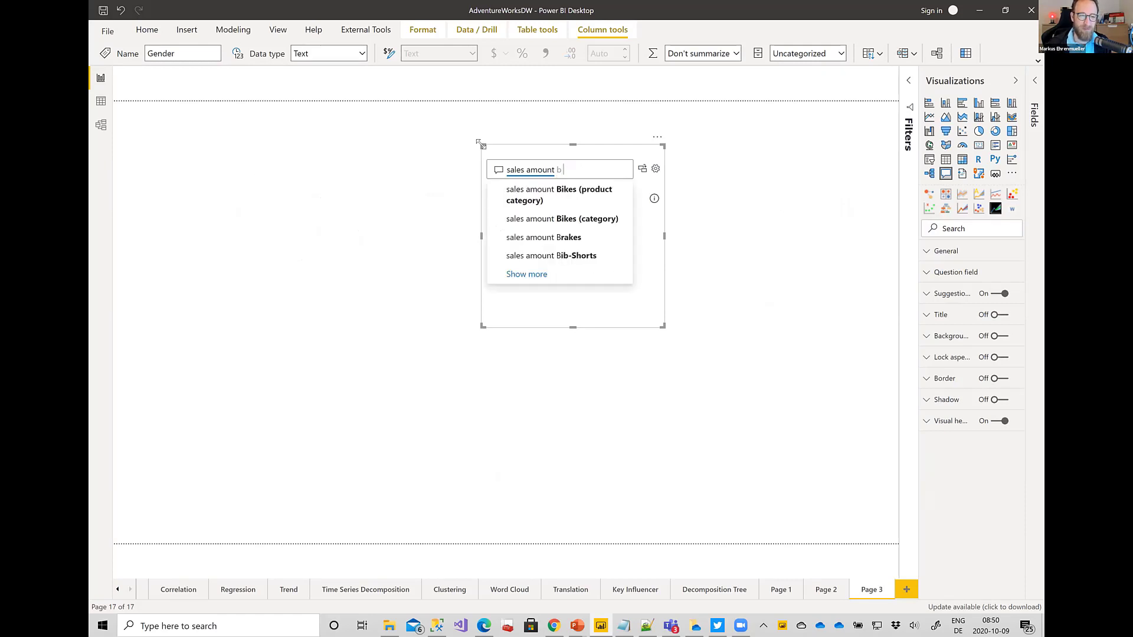
type("y ")
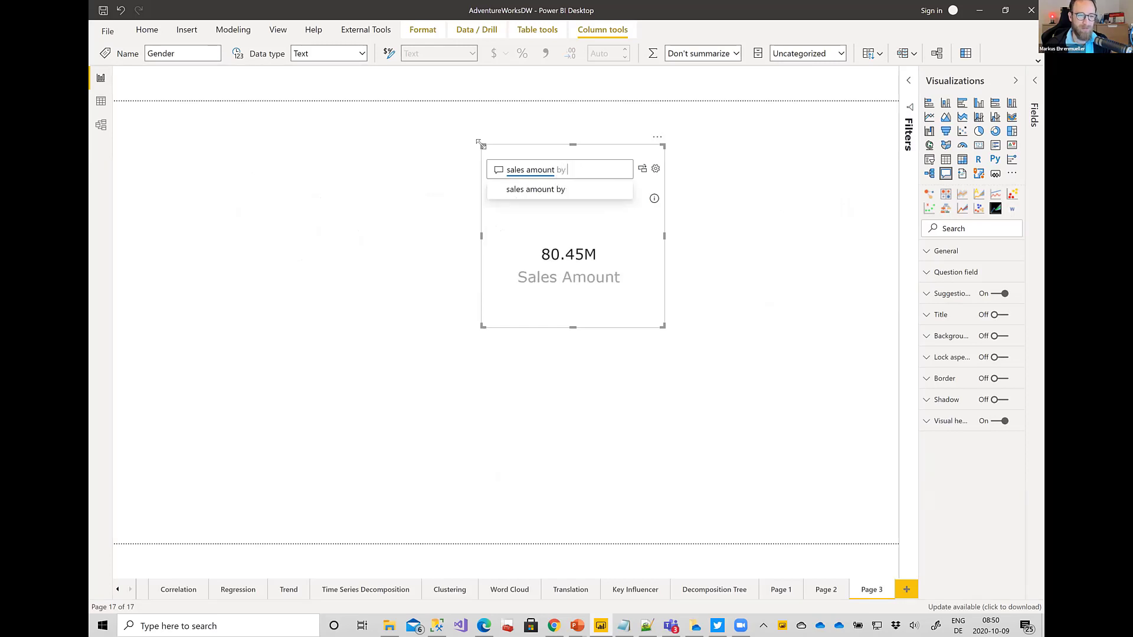
type("date")
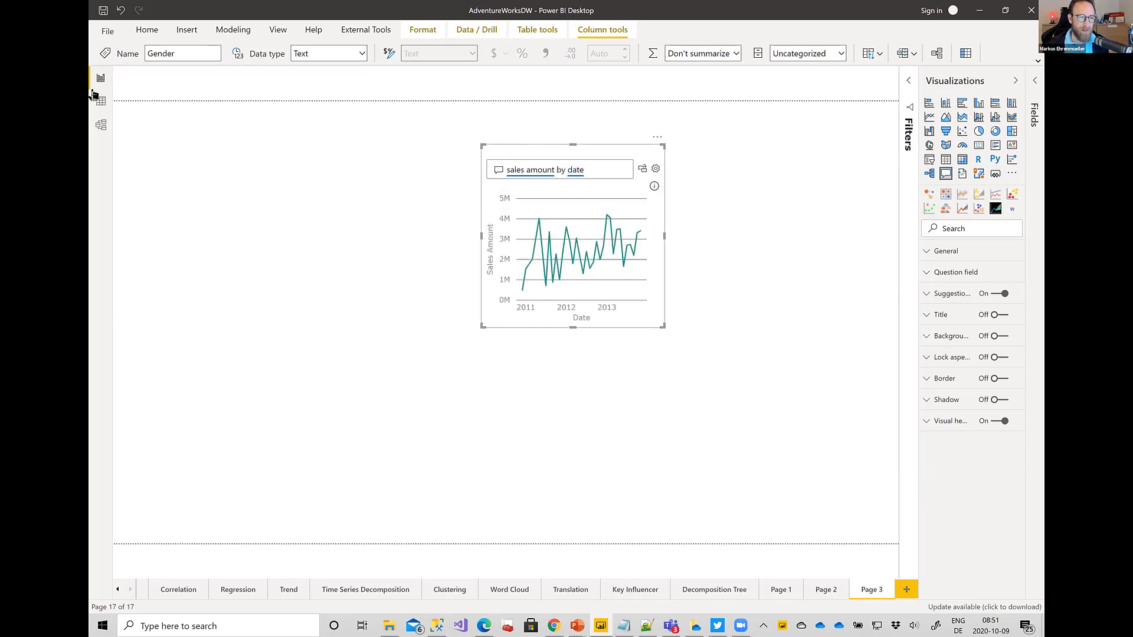
Move the Q&A visual to the page's upper-left corner, convert it to a standard visual, and enlarge it to fill the page
left_click_drag(92, 92, 93, 93)
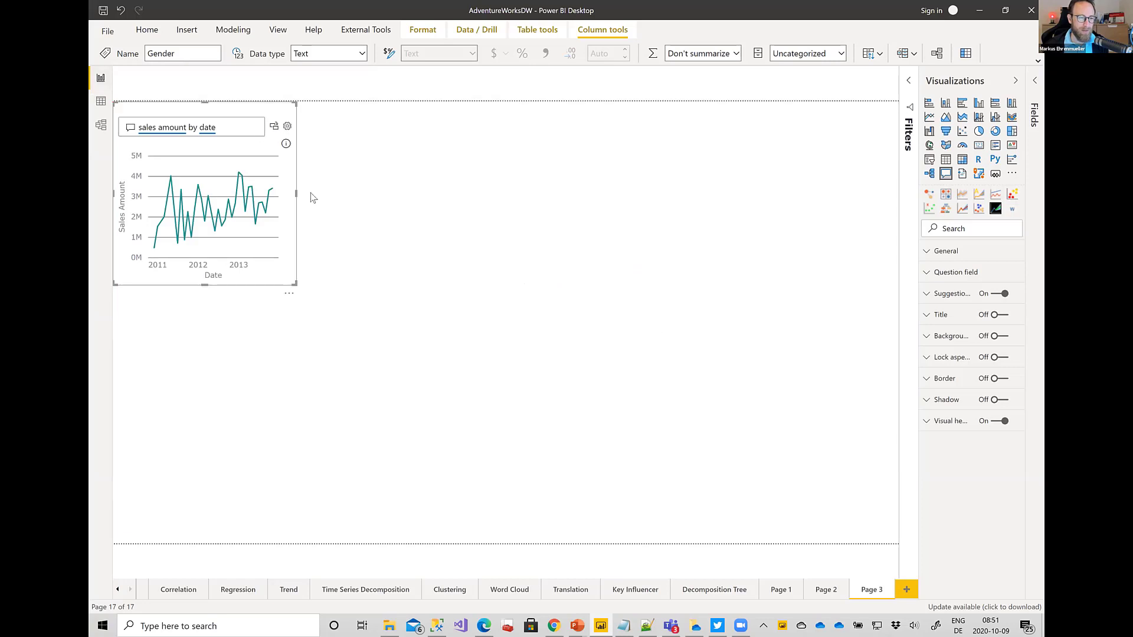
left_click(274, 126)
left_click_drag(294, 284, 887, 505)
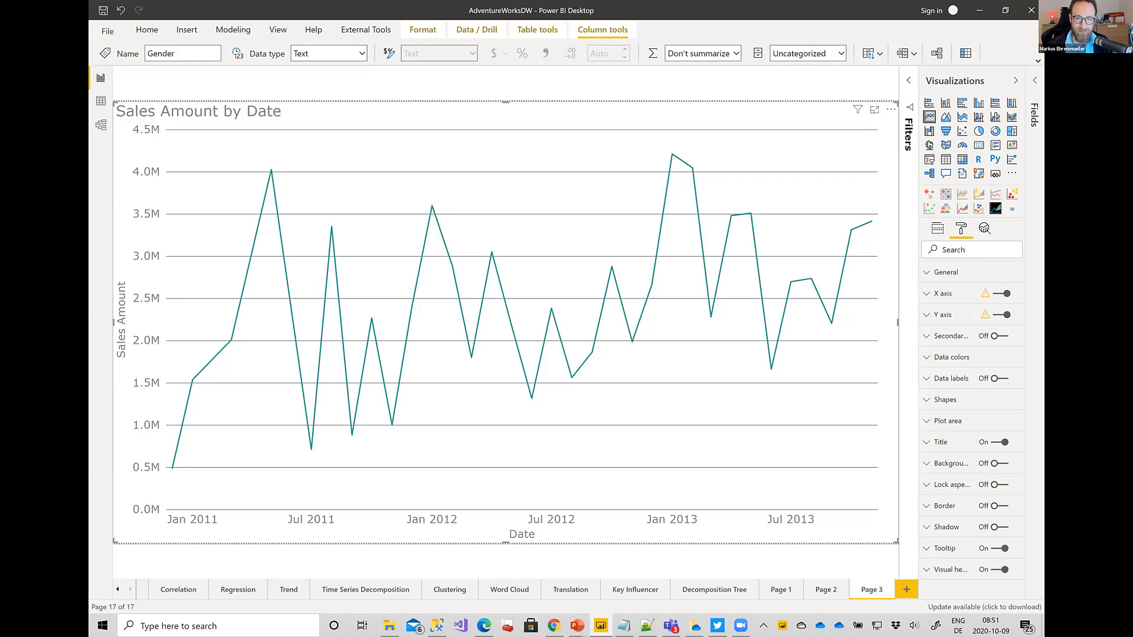
Inspect the peaks of the full-page Sales Amount by Date chart and add a trend line to it
left_click(1017, 82)
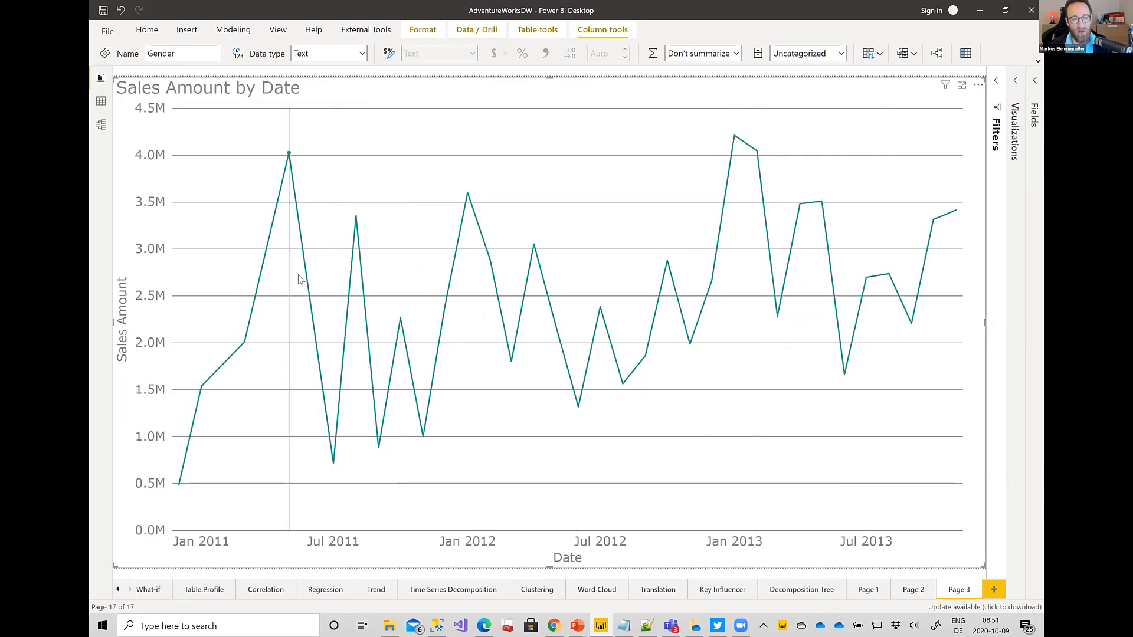
mouse_move(288, 130)
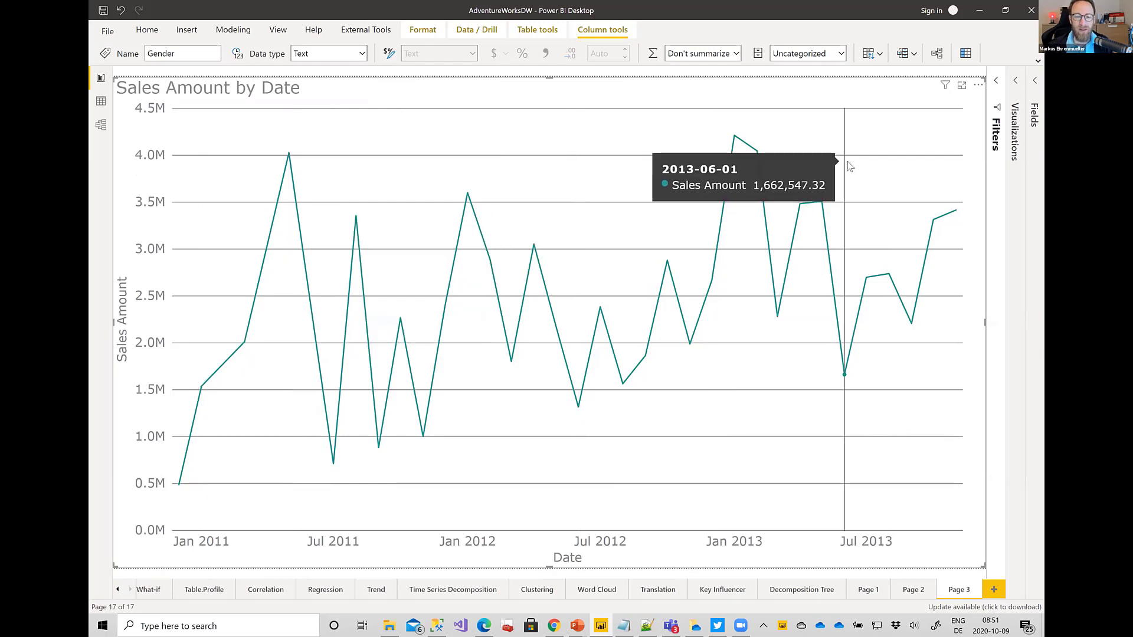
left_click(1017, 84)
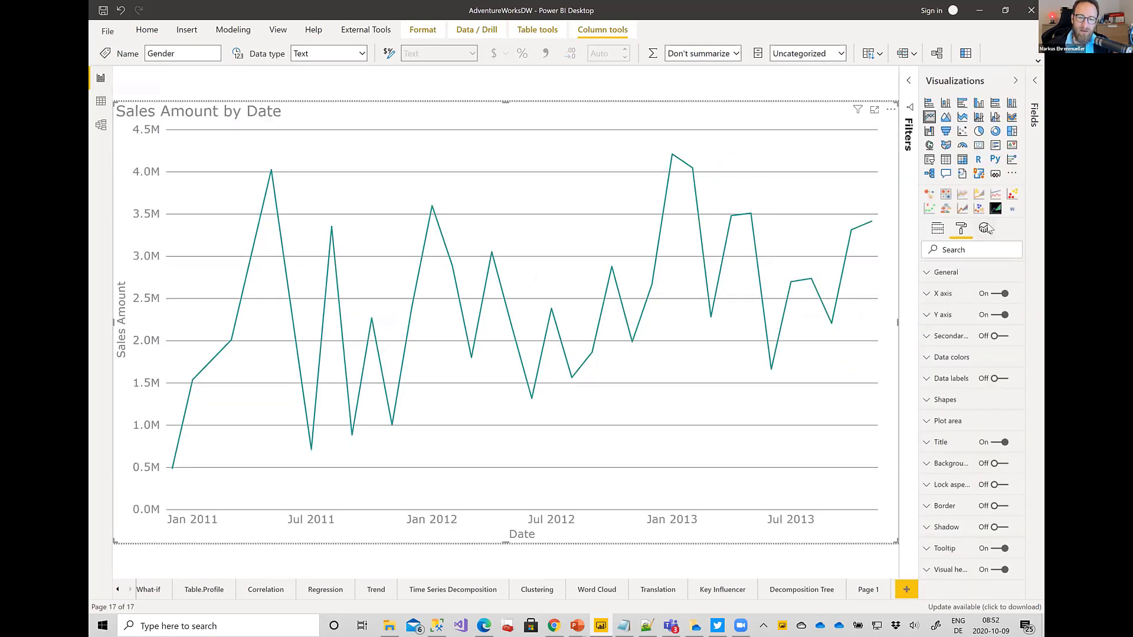
left_click(986, 229)
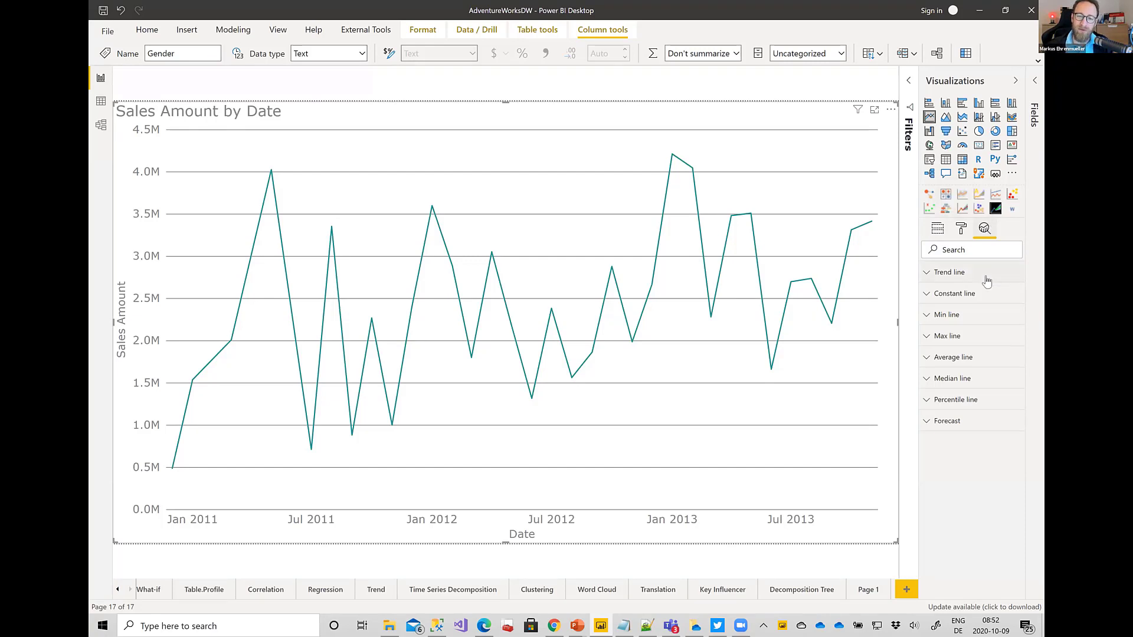
left_click(931, 281)
left_click(943, 301)
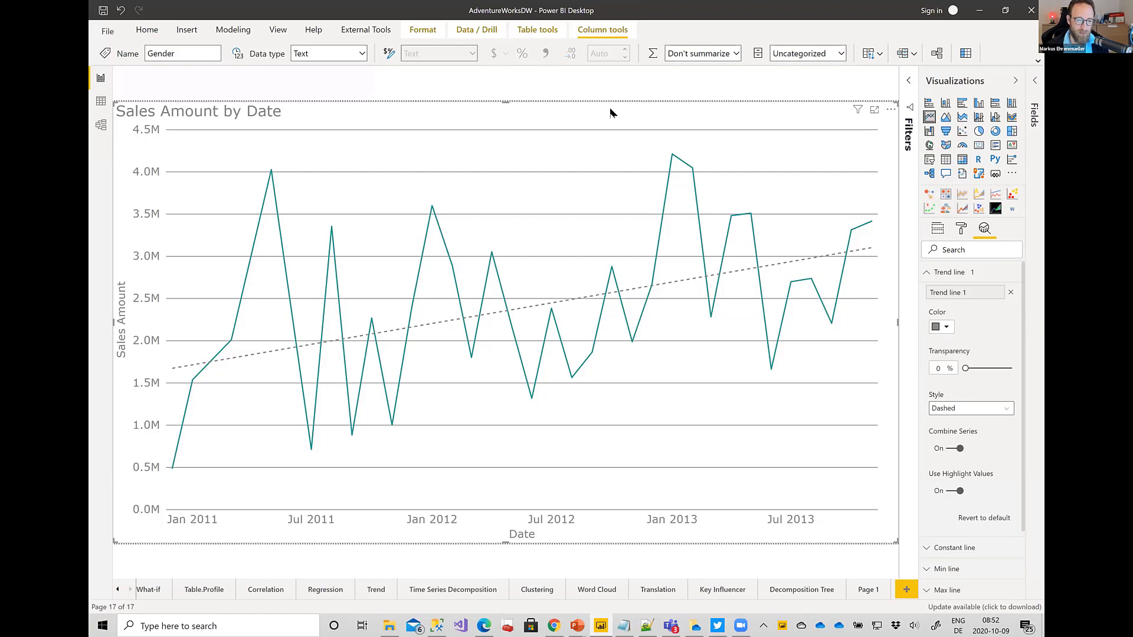
Add another report page with a Q&A visual asking "sales amount by category", and enlarge the visual to fill the page
left_click(905, 590)
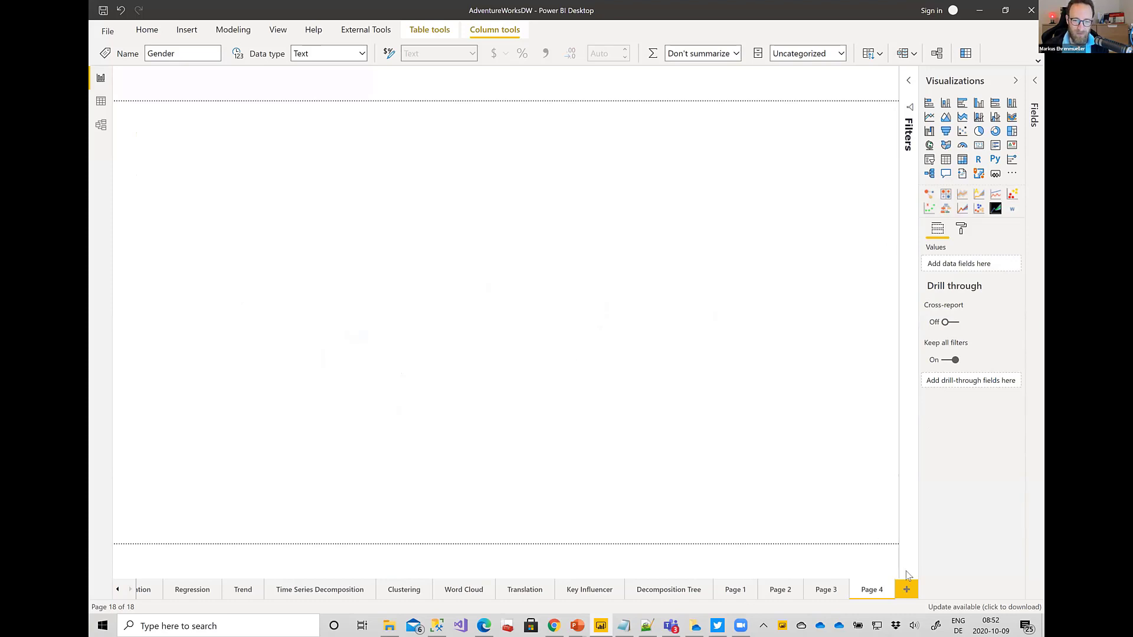
double_click(340, 208)
type("sales a")
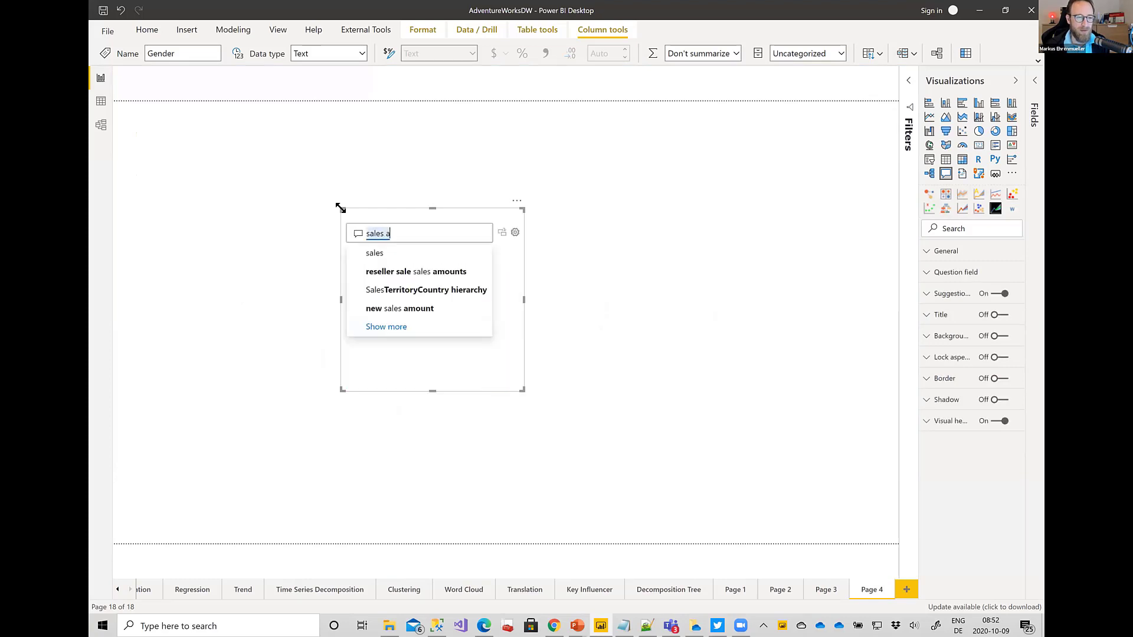
type("mount by ")
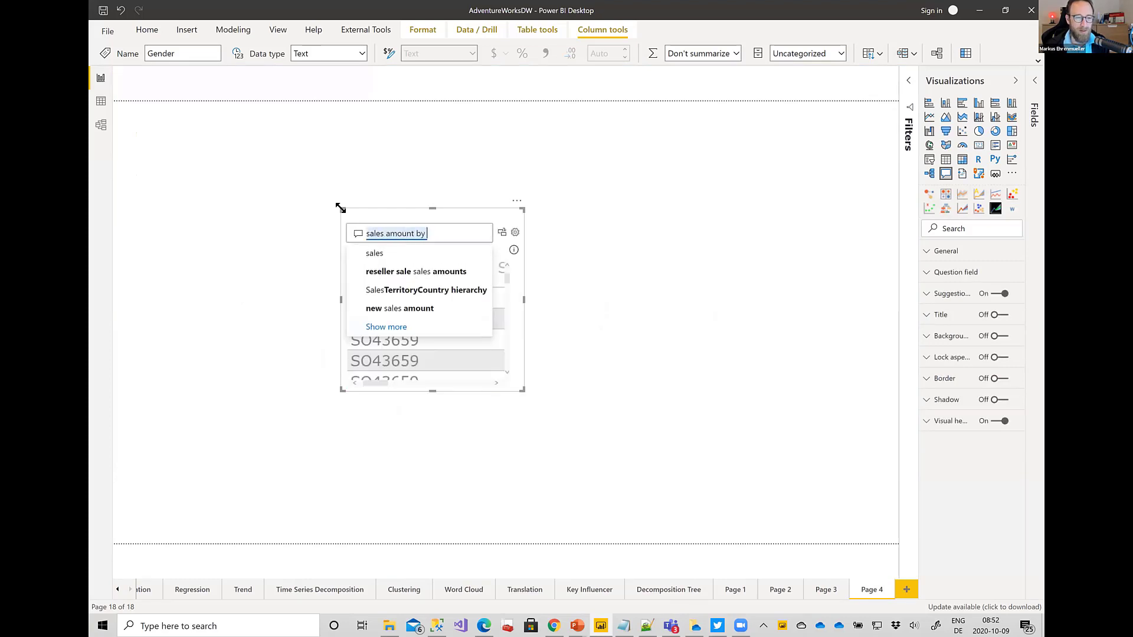
type("category")
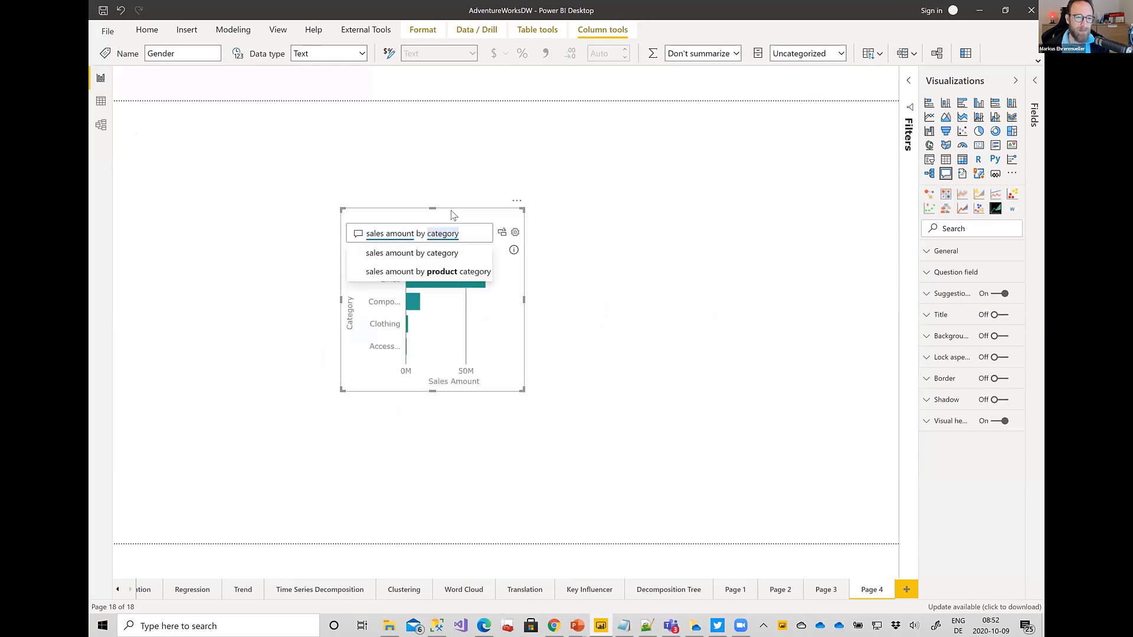
left_click_drag(452, 213, 164, 96)
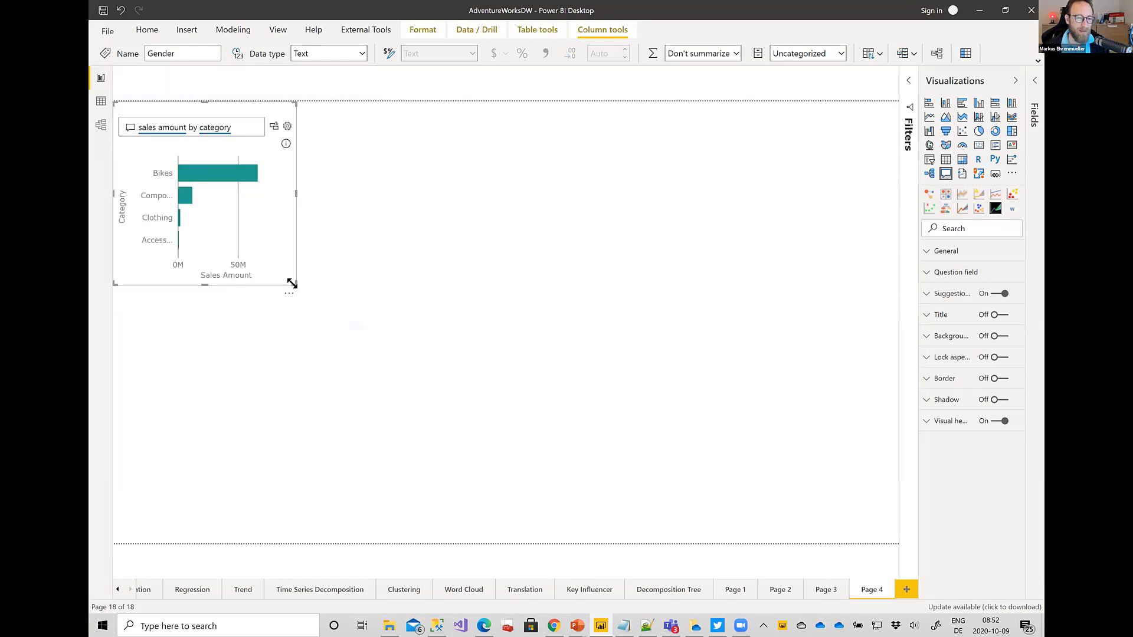
left_click_drag(292, 283, 1044, 538)
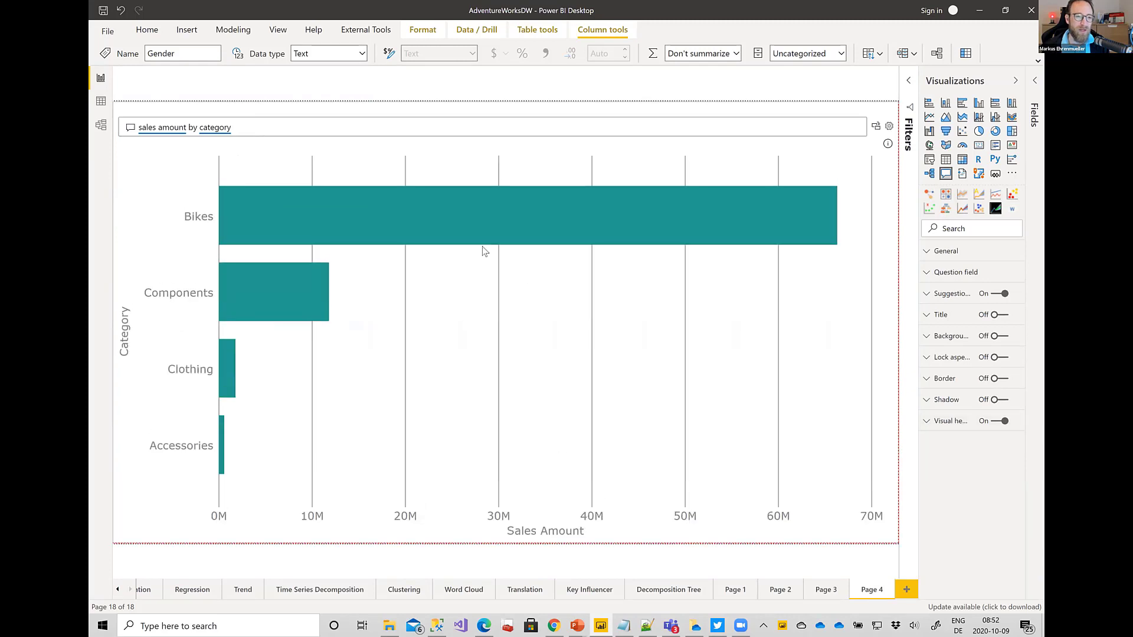
Extend the Q&A question to "sales amount by category as table"
left_click(468, 128)
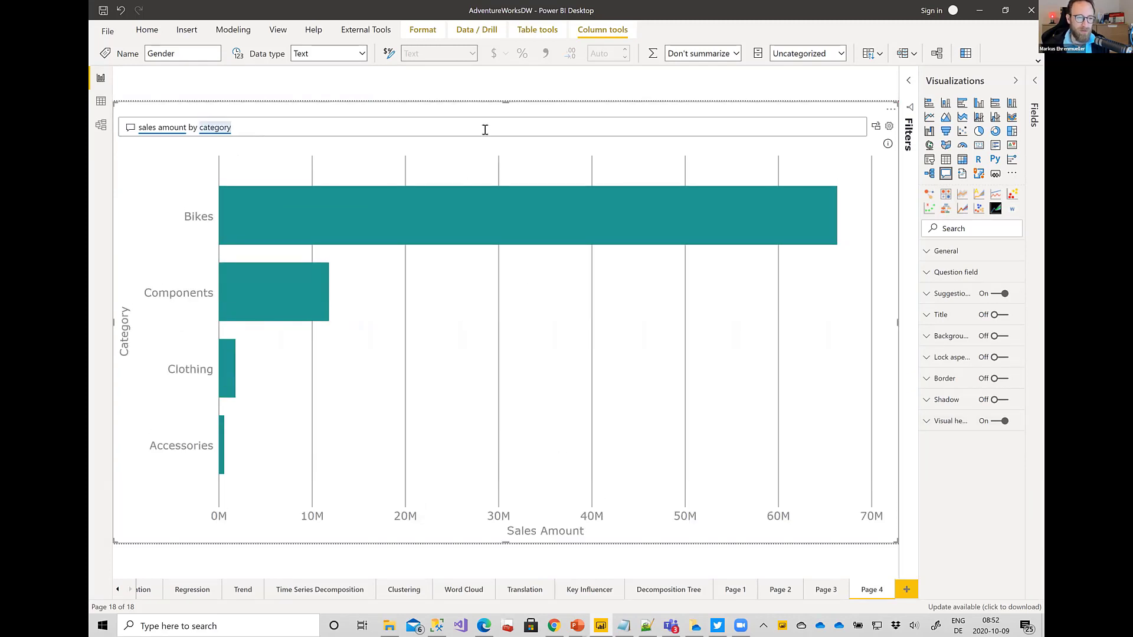
type("as table")
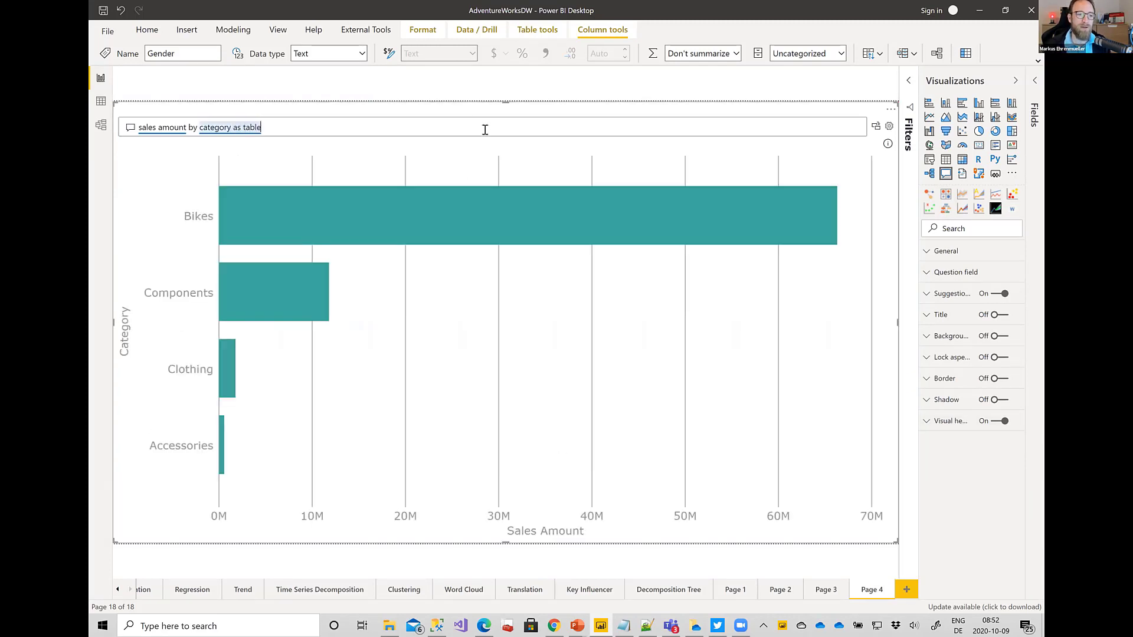
key("Return")
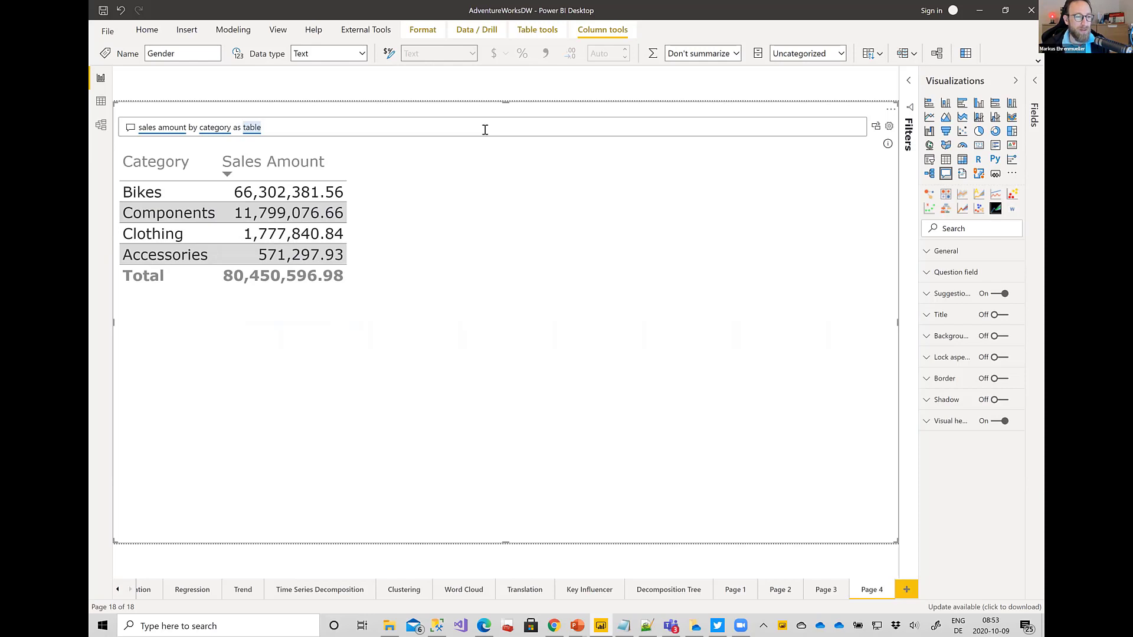
Change the Q&A question to "sales amount * 2 by category as table" and shrink the visual to the page's upper half
key("ctrl+Left")
key("ctrl+Left")
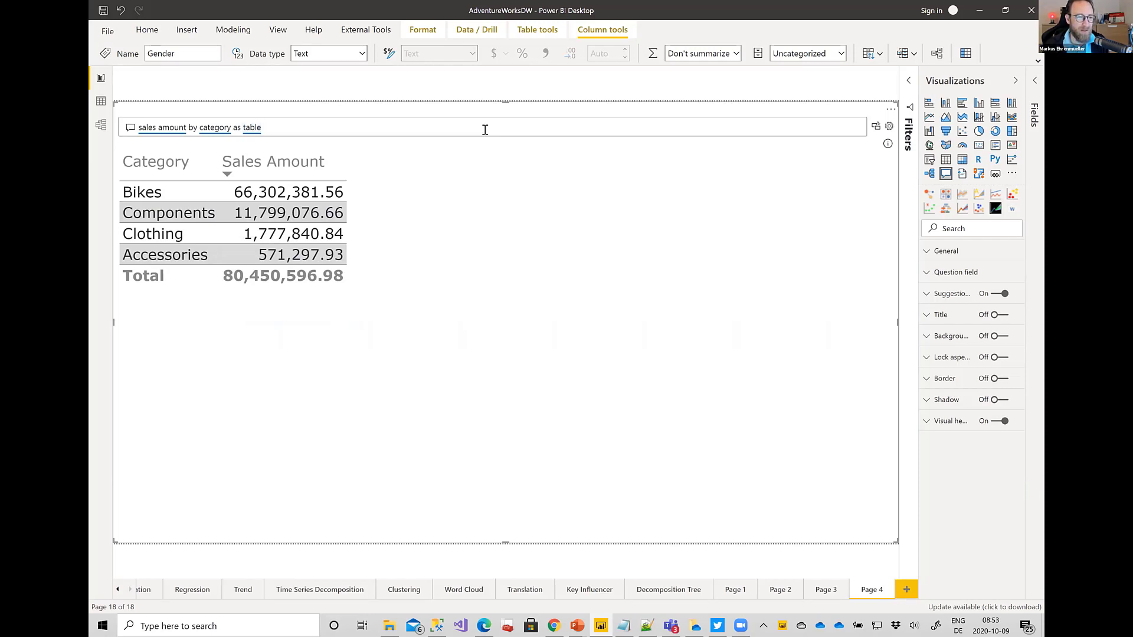
type("* 2")
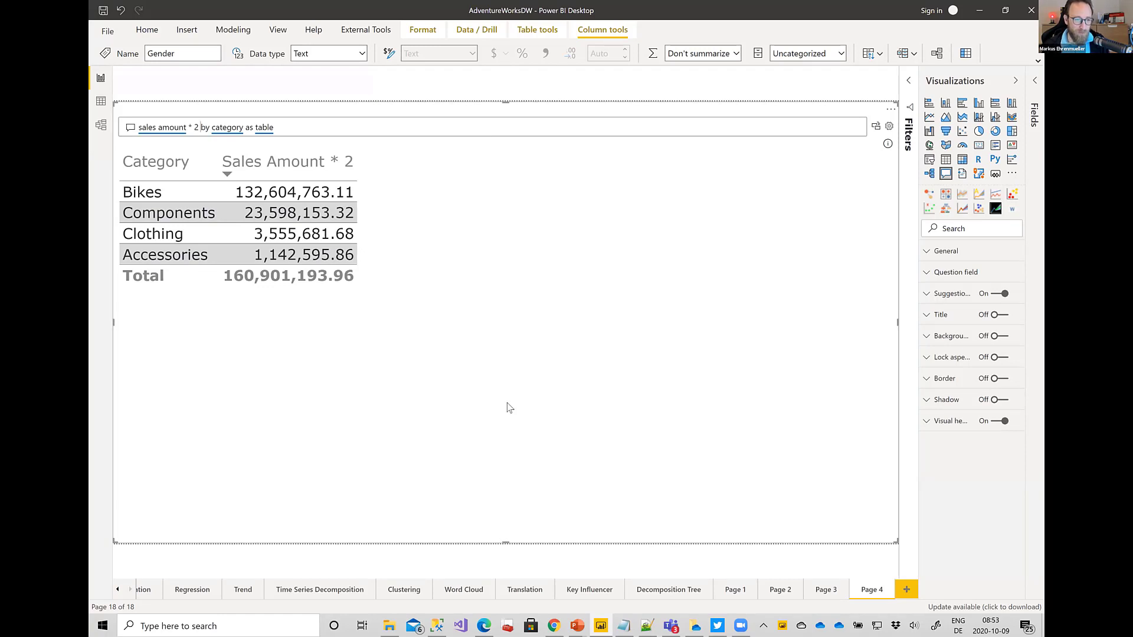
left_click_drag(509, 408, 502, 312)
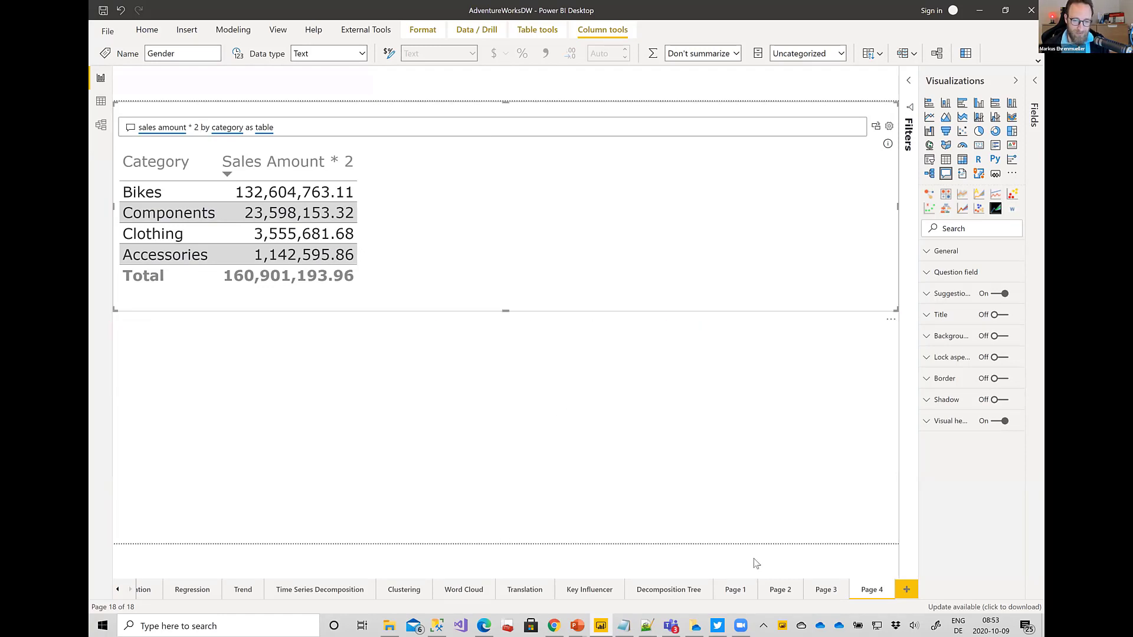
On Page 2, narrow the Sales Amount by Date line chart to slightly less than half the page width
left_click(779, 590)
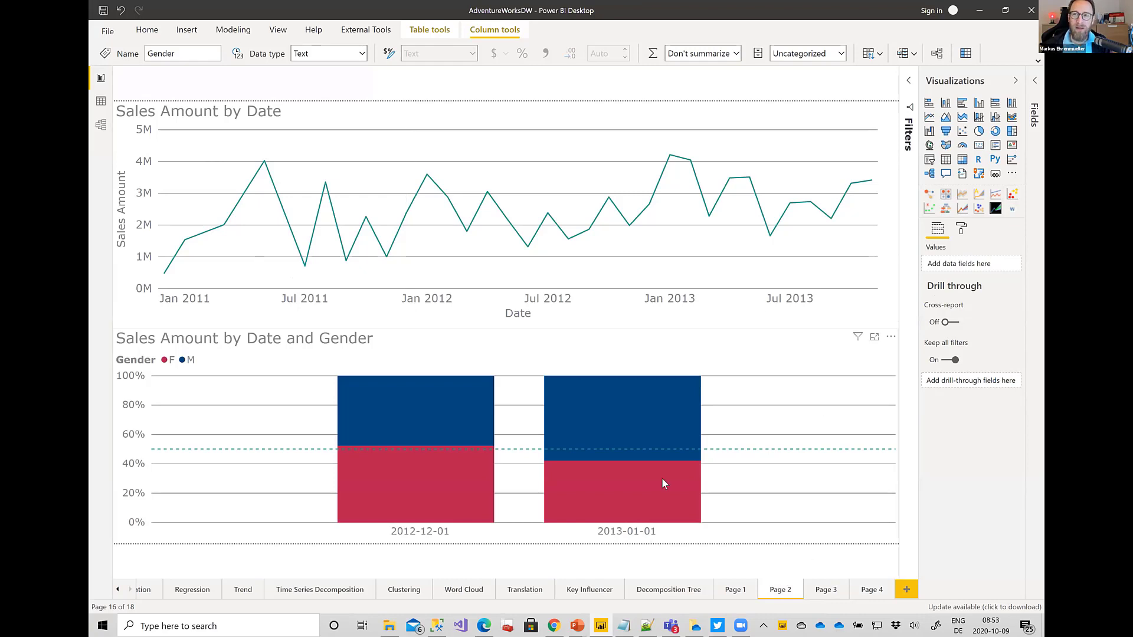
mouse_move(663, 480)
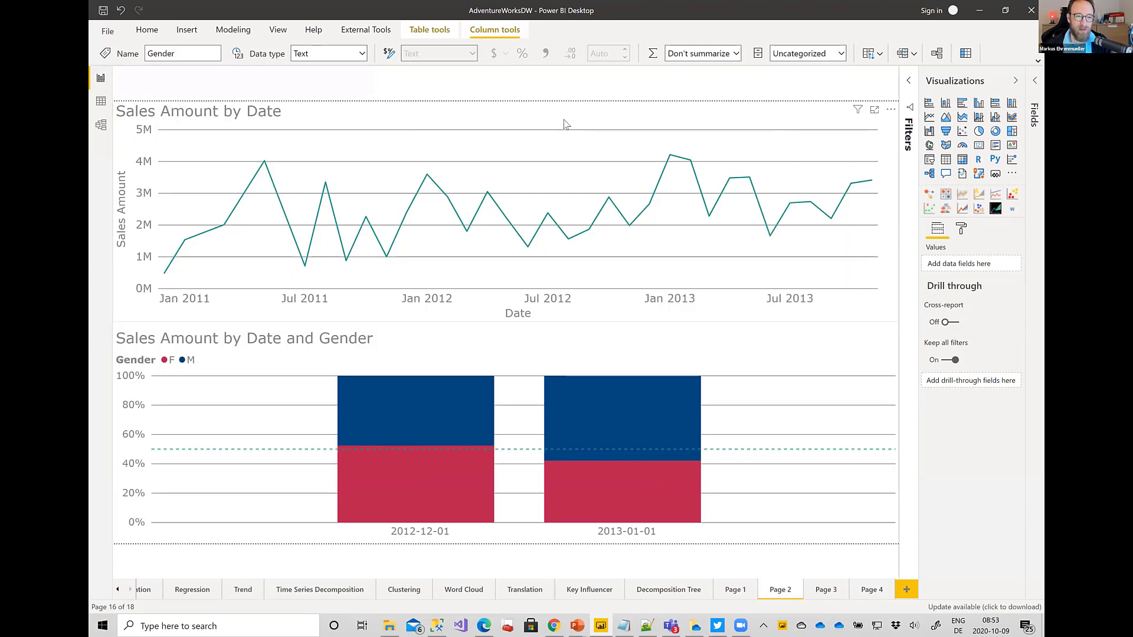
left_click(884, 211)
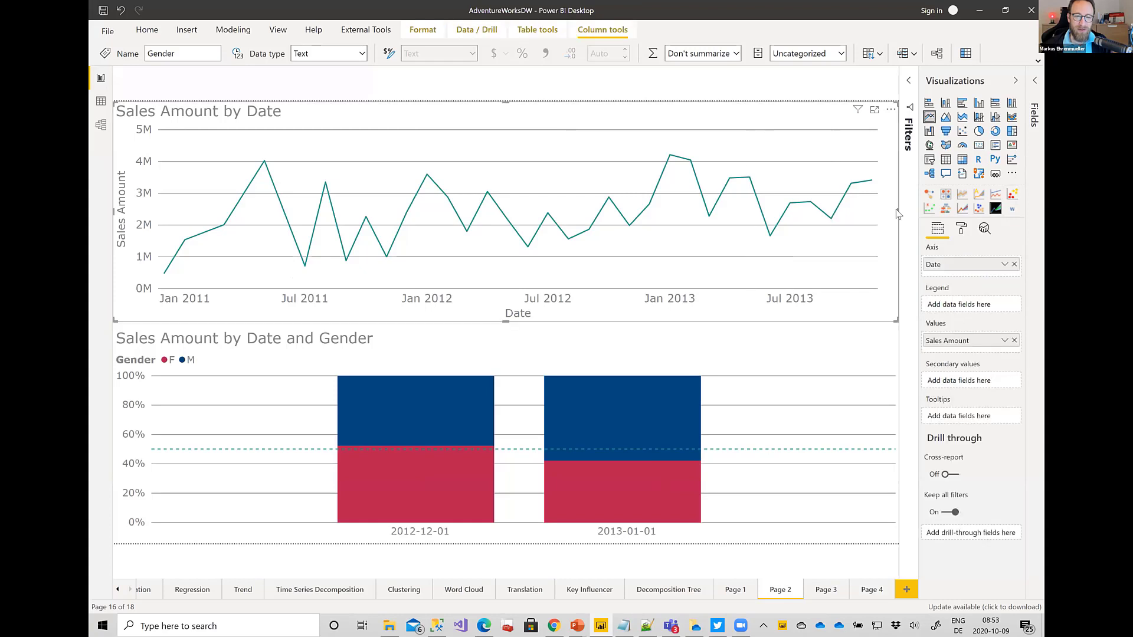
left_click_drag(897, 211, 459, 202)
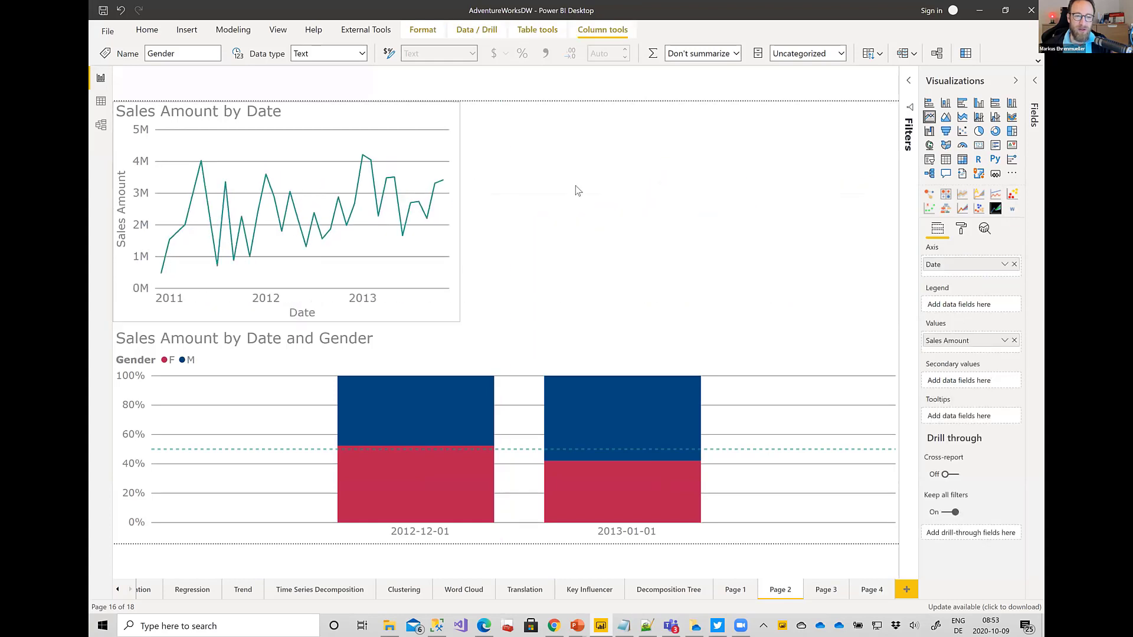
Build a second line chart of Sales Amount by Date in the empty space on Page 2, and delete it again
left_click(817, 170)
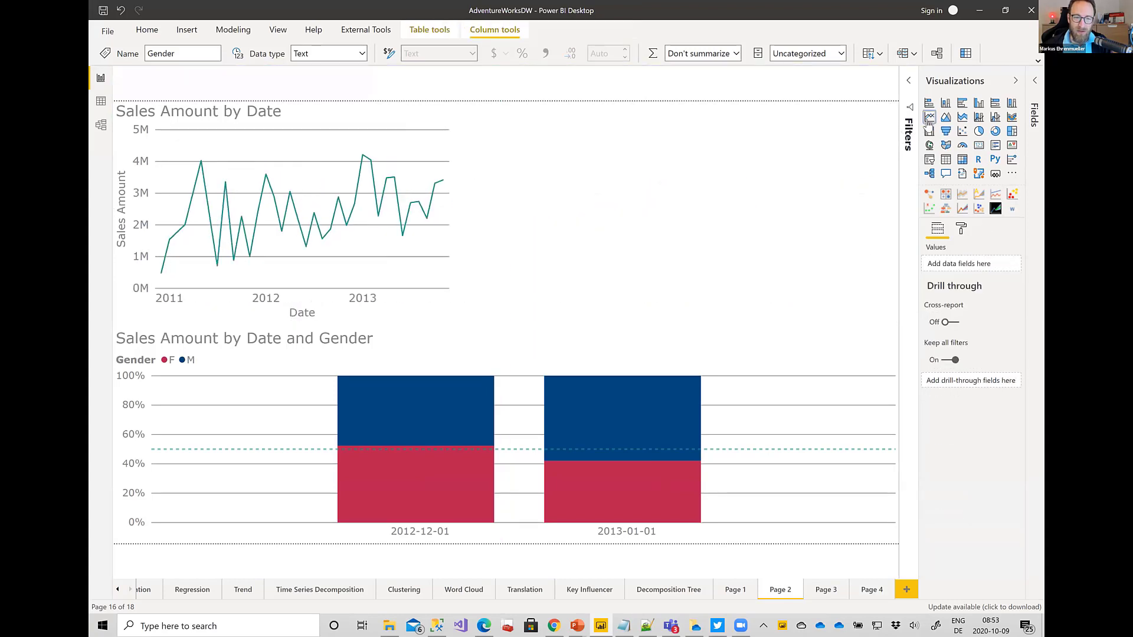
left_click(930, 118)
left_click(1036, 87)
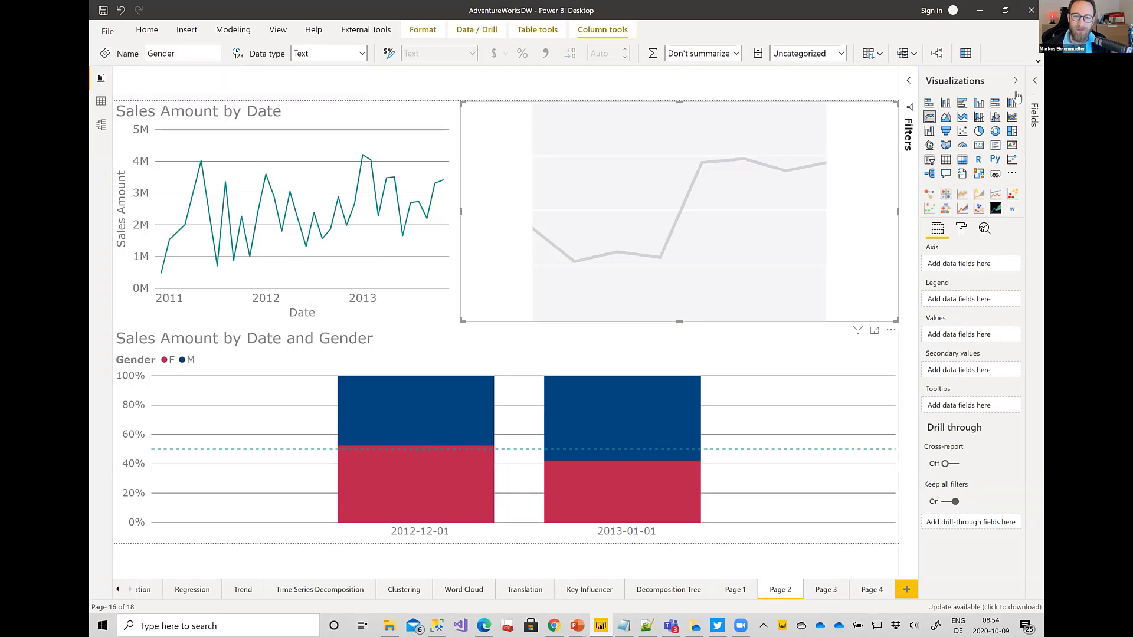
left_click(992, 104)
type("date")
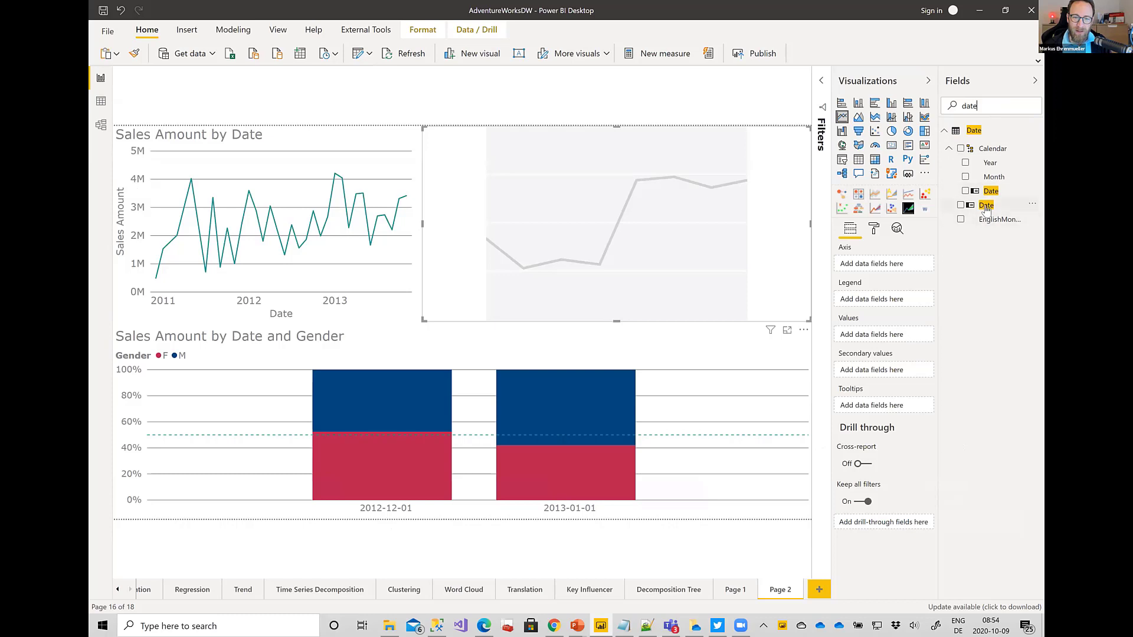
left_click(980, 205)
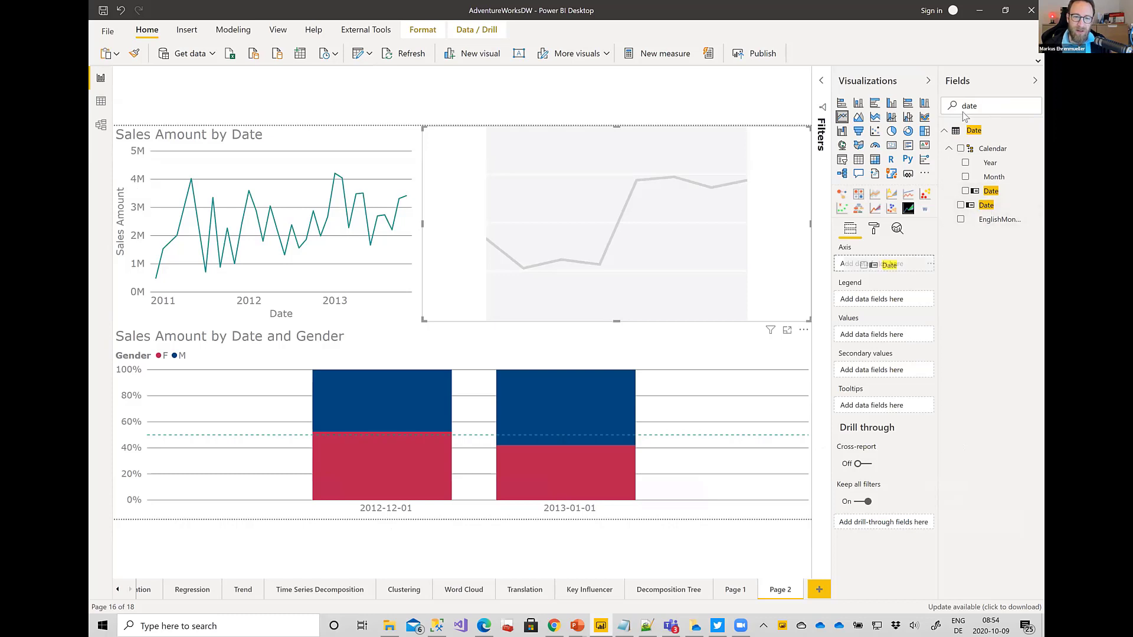
type("s")
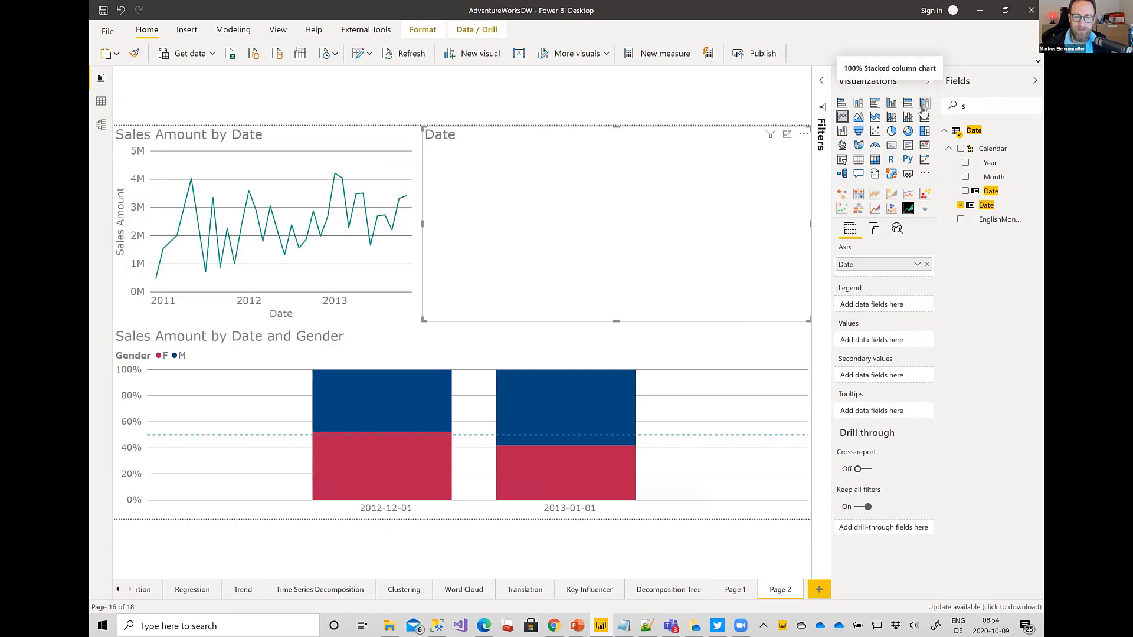
type("ales amount")
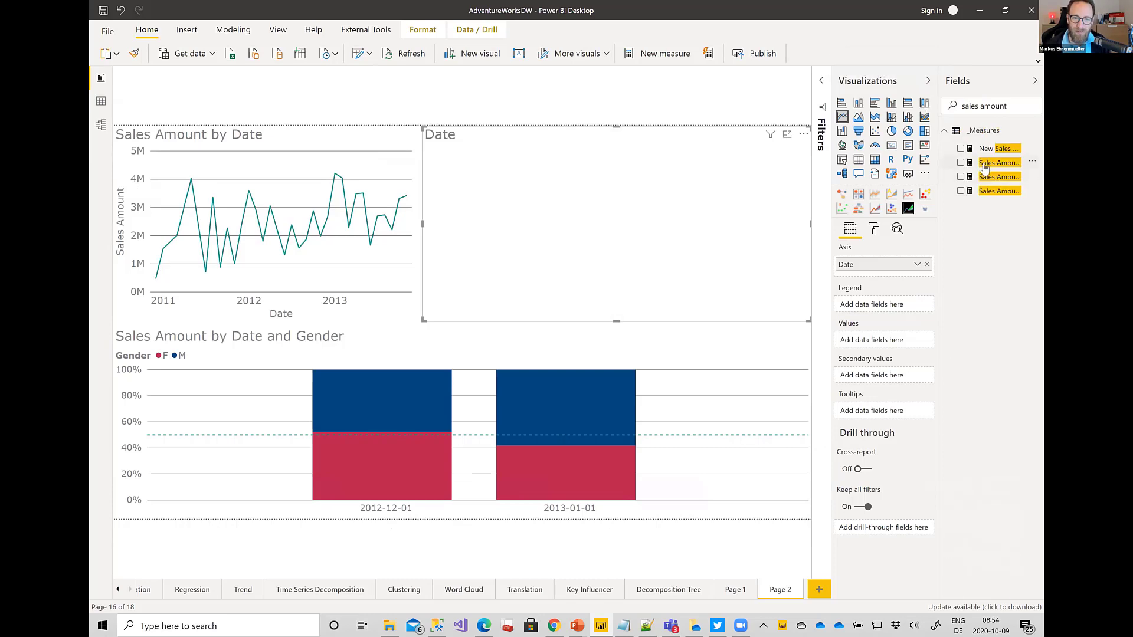
left_click_drag(984, 169, 877, 345)
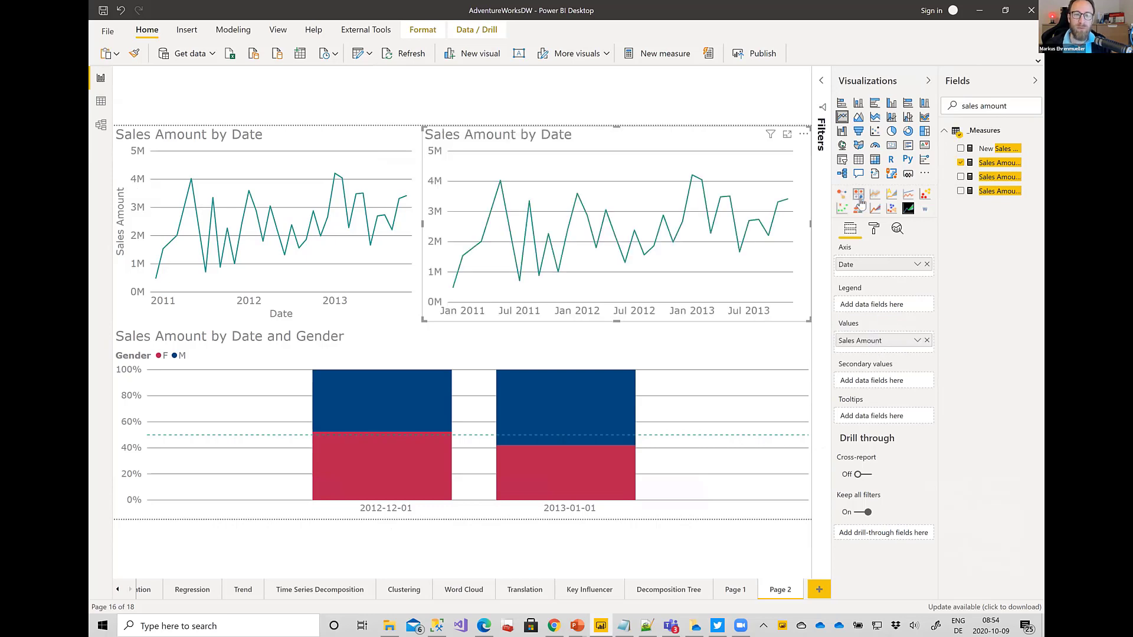
mouse_move(713, 190)
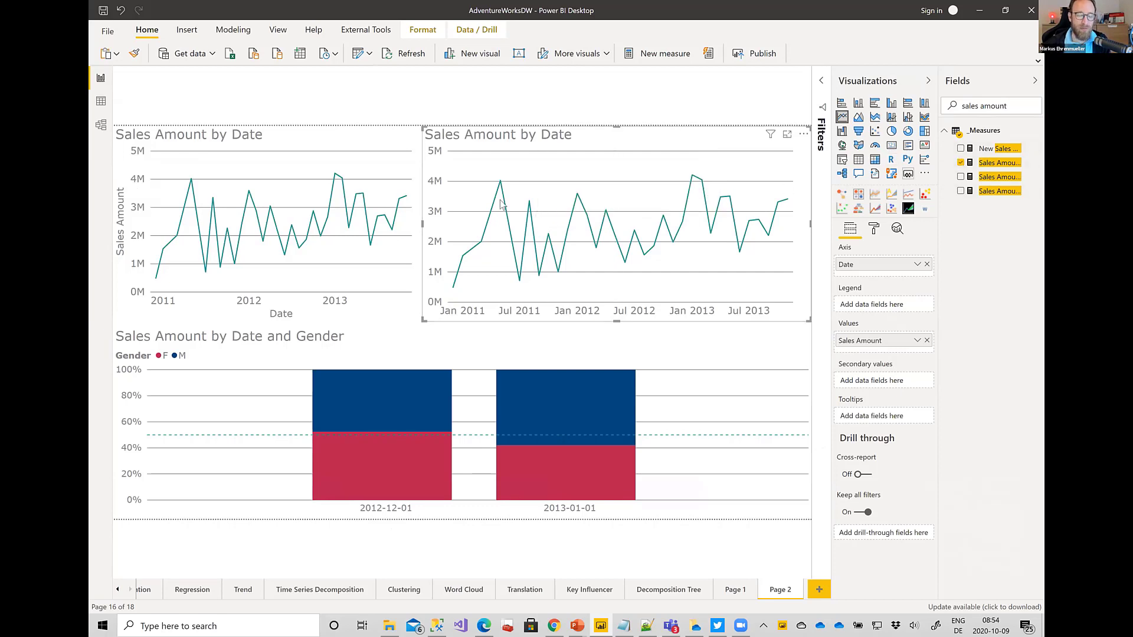
mouse_move(501, 203)
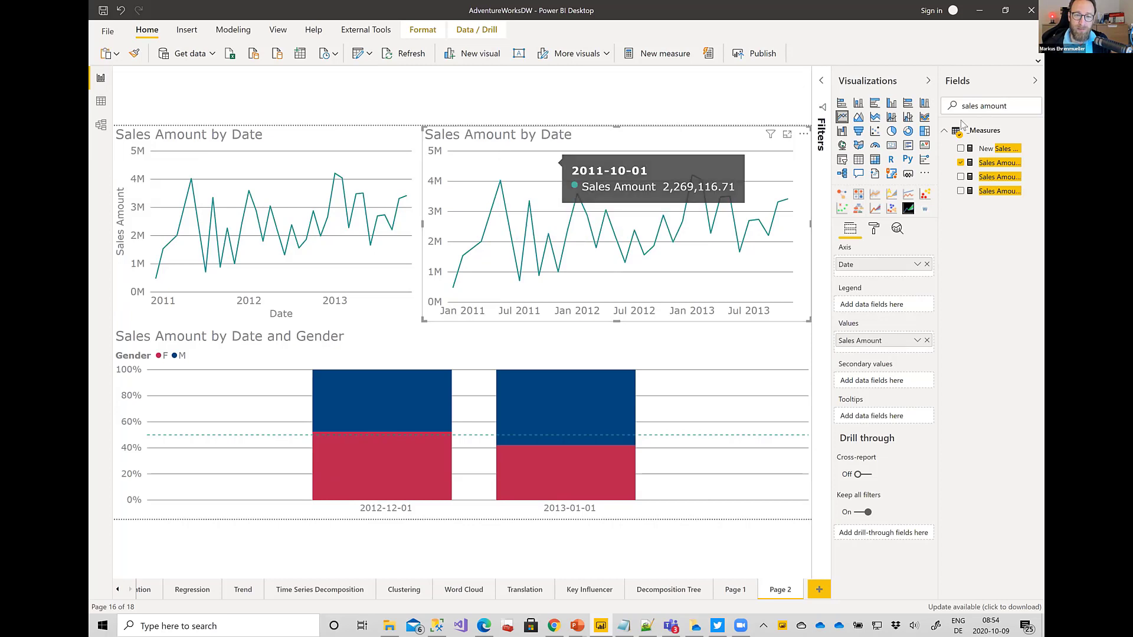
mouse_move(497, 158)
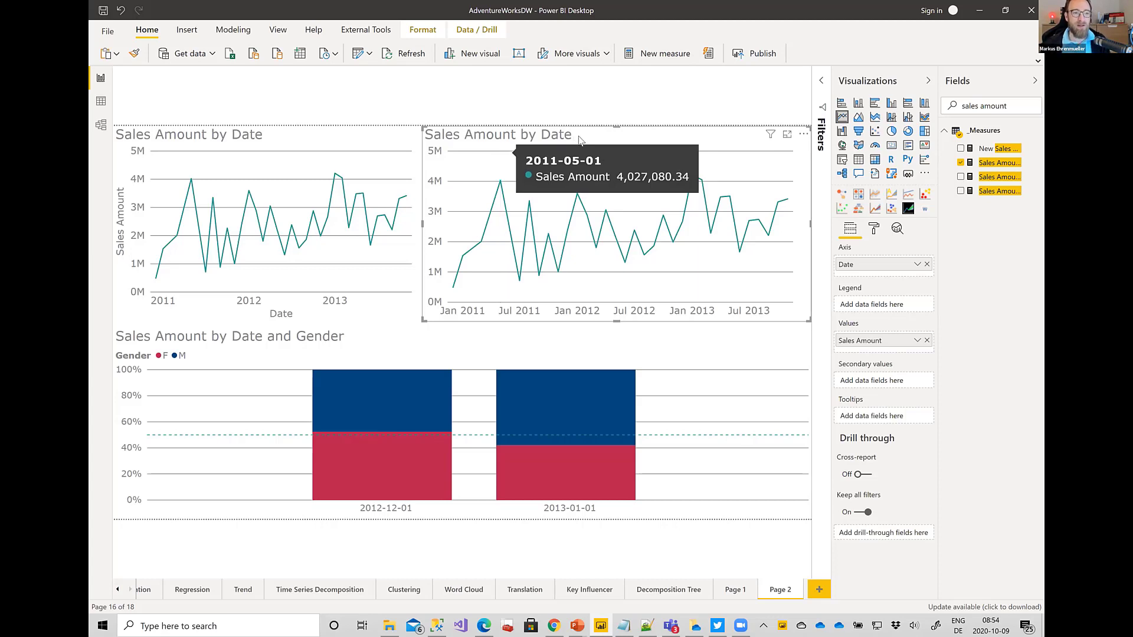
key("Delete")
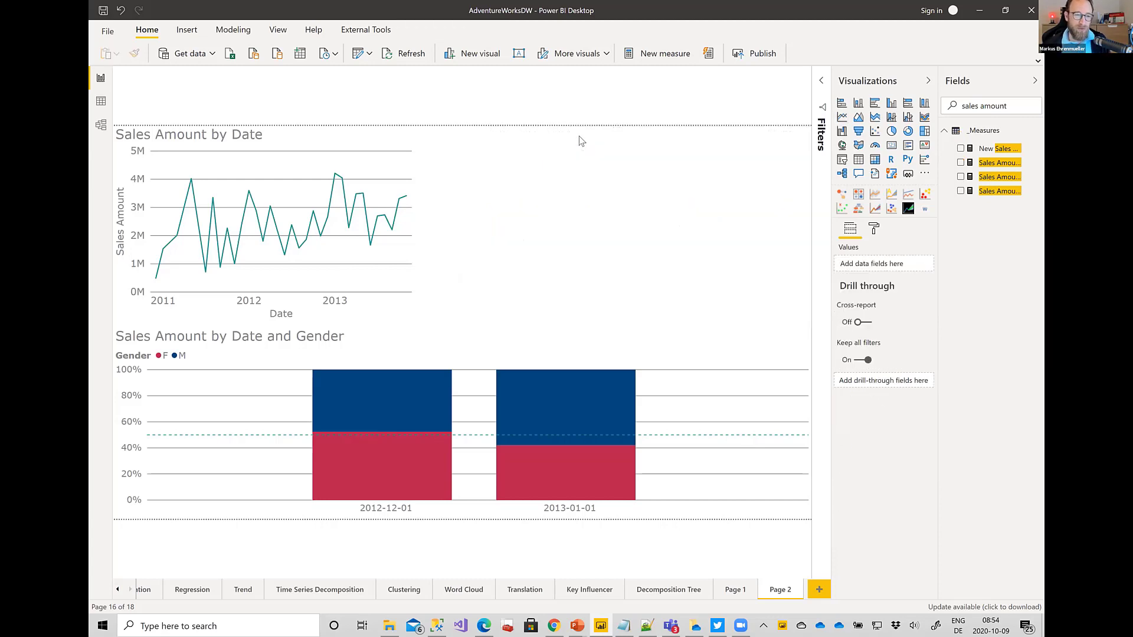
Add a Q&A visual beside the Sales Amount by Date chart on Page 2, asking "product categories"
double_click(579, 167)
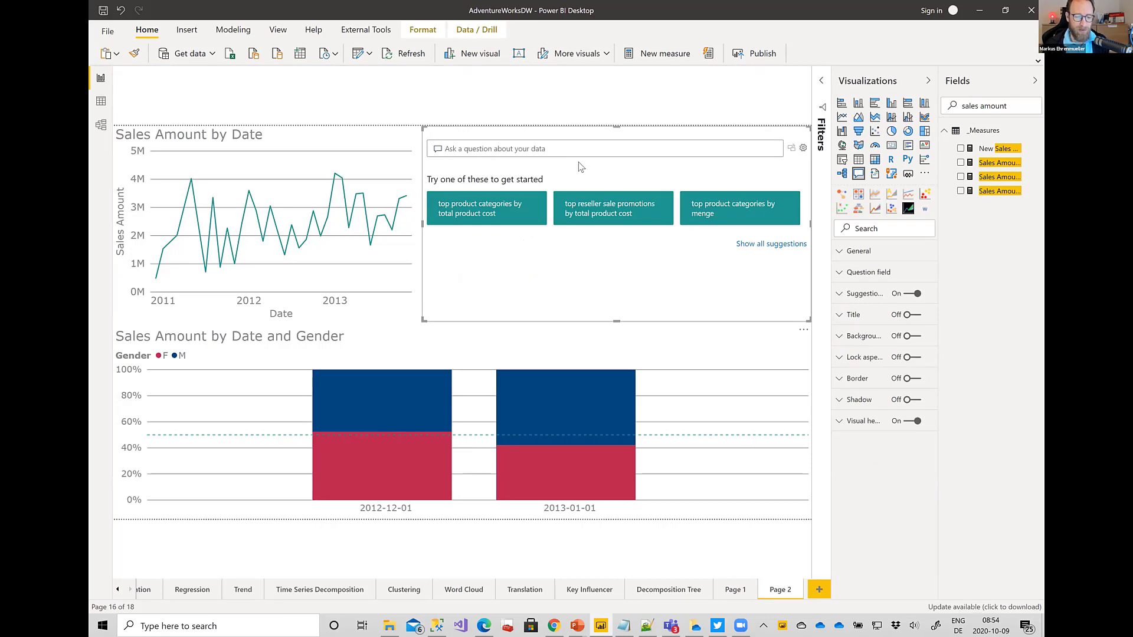
type("prod")
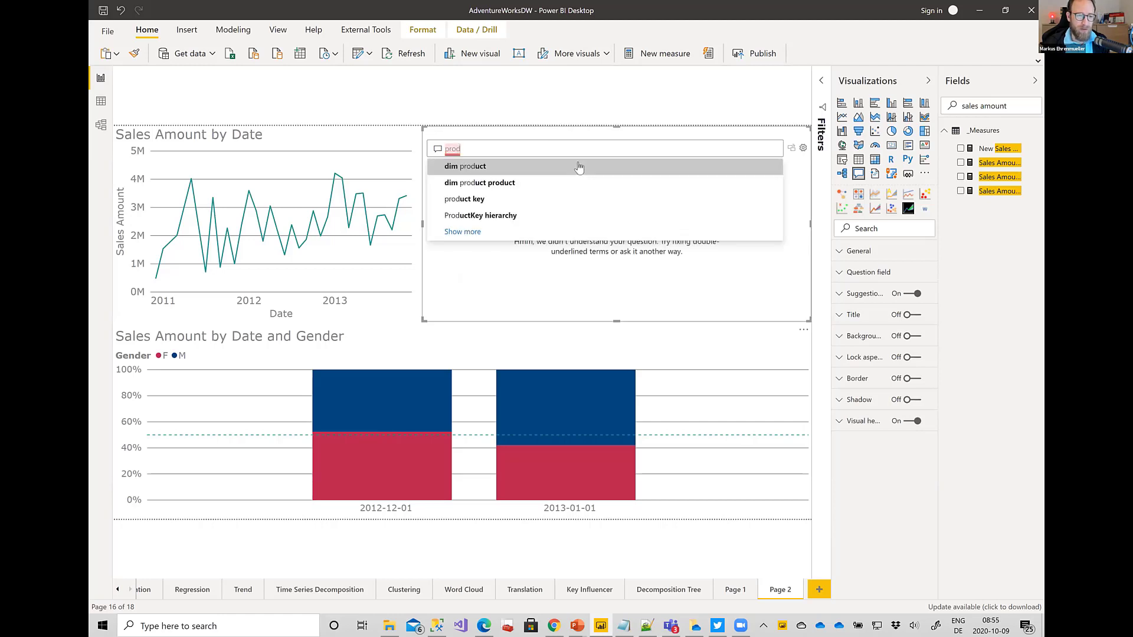
key("Down")
key("BackSpace")
key("BackSpace")
key("BackSpace")
key("BackSpace")
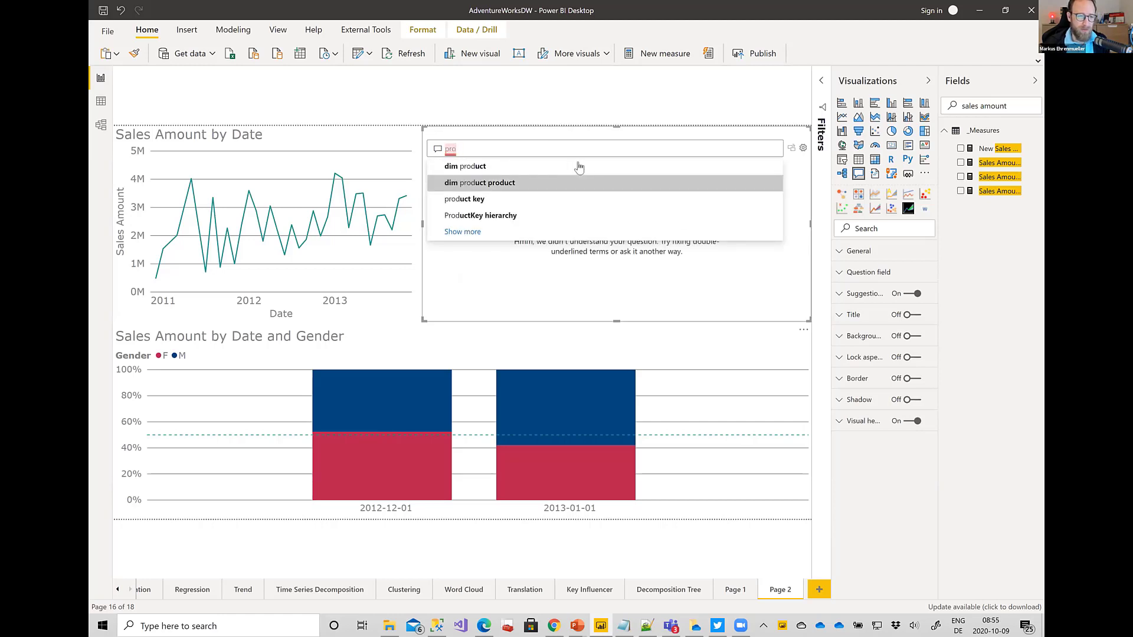
type("categories")
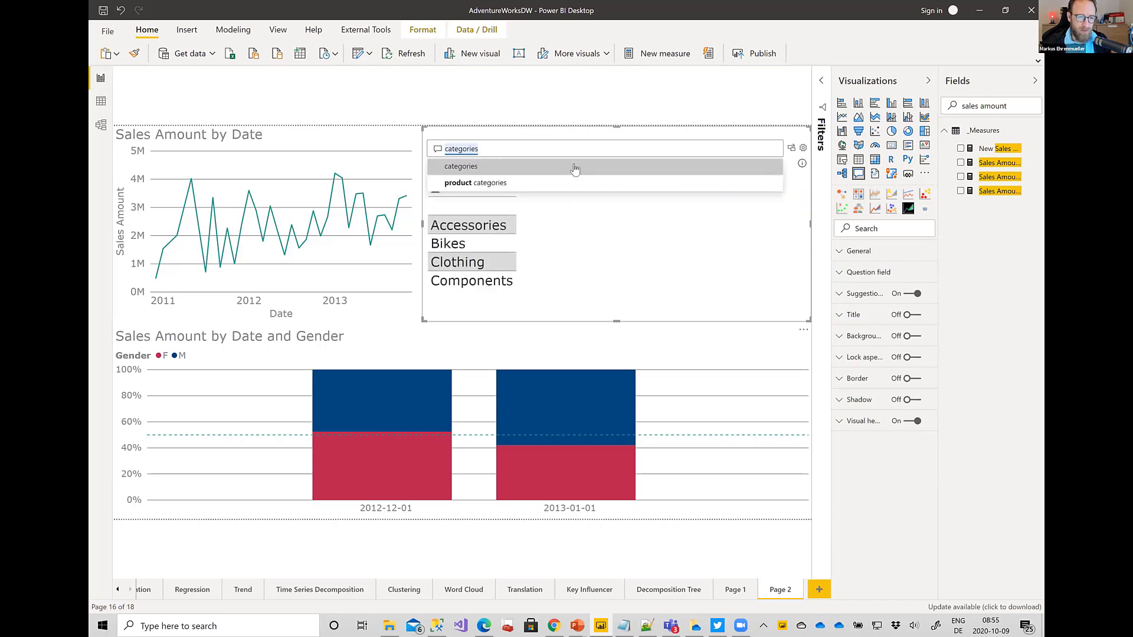
left_click(531, 183)
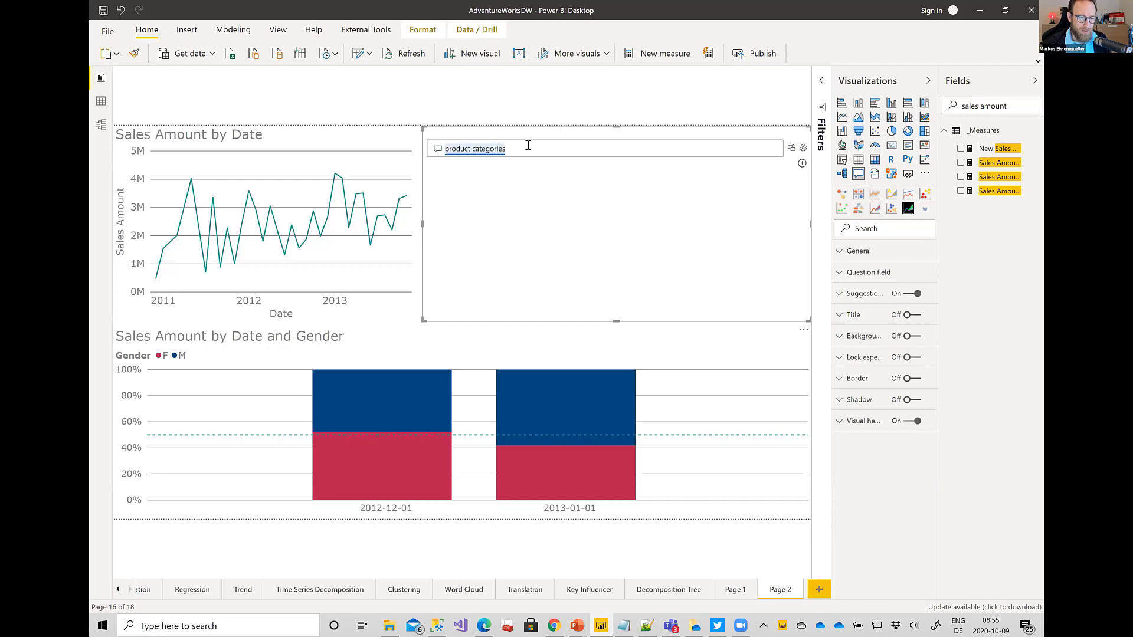
Extend the Q&A question to "top 10 product categories"
key("Home")
type("top ")
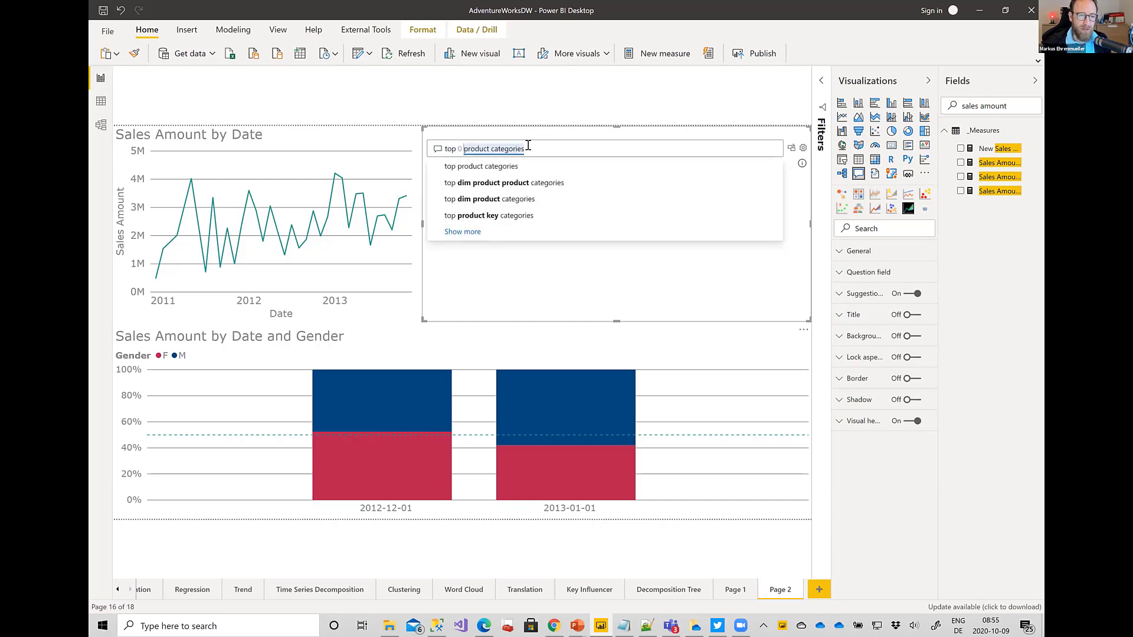
type("0")
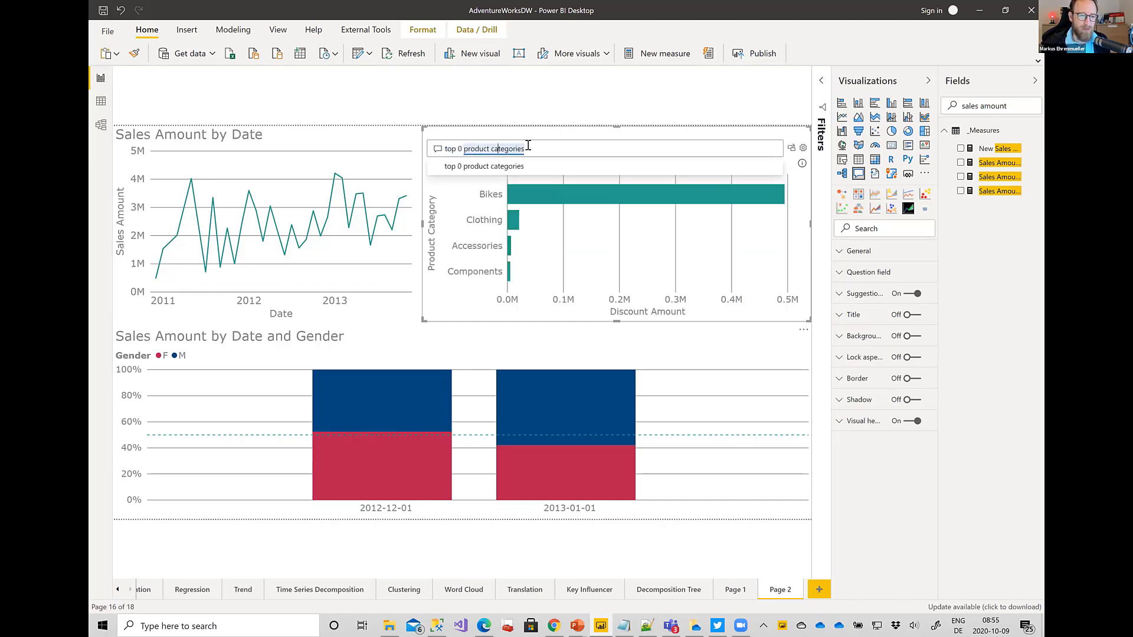
key("Left")
key("Left")
key("Left")
key("Left")
key("Left")
key("Left")
key("Left")
key("Left")
key("Left")
key("Left")
key("Left")
key("Left")
type("1")
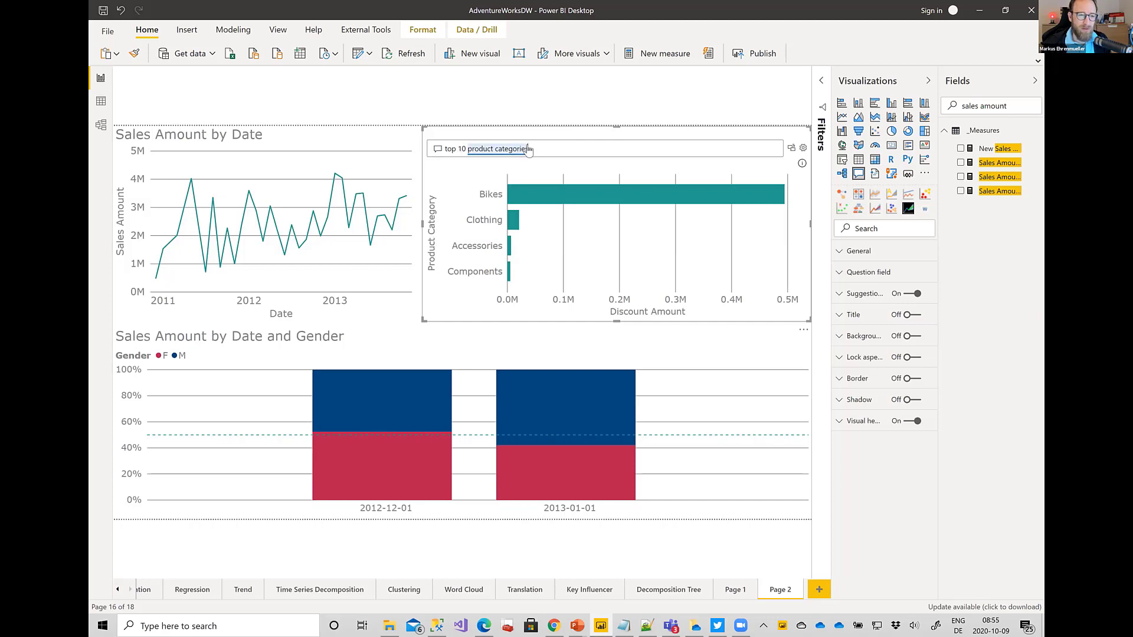
Shorten the Q&A question to "top 10 product"
double_click(528, 150)
key("BackSpace")
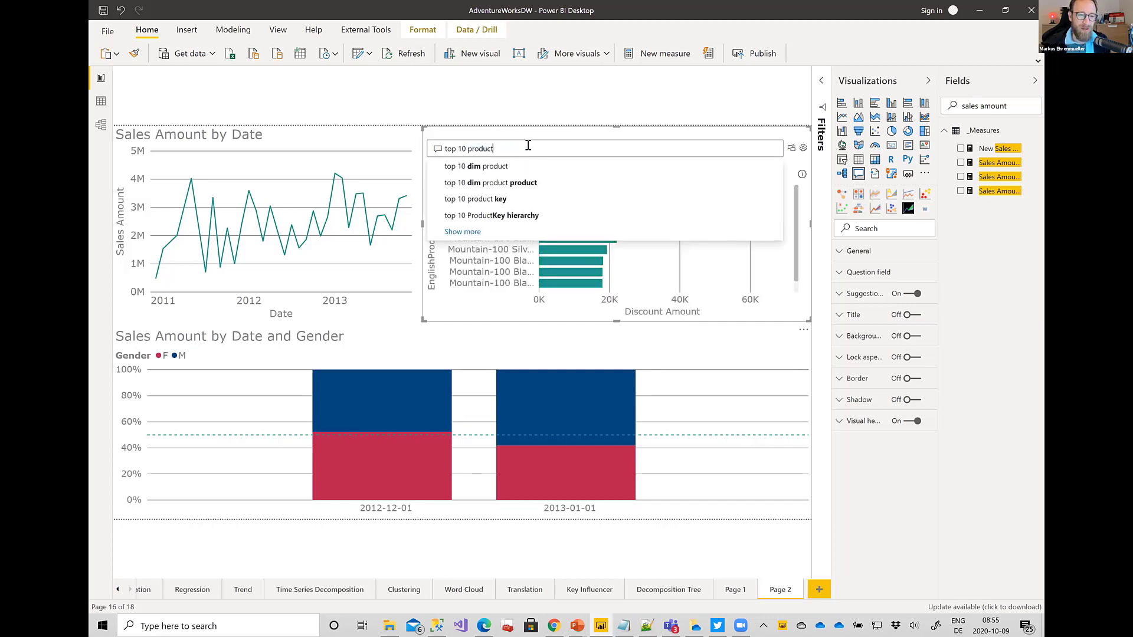
key("Return")
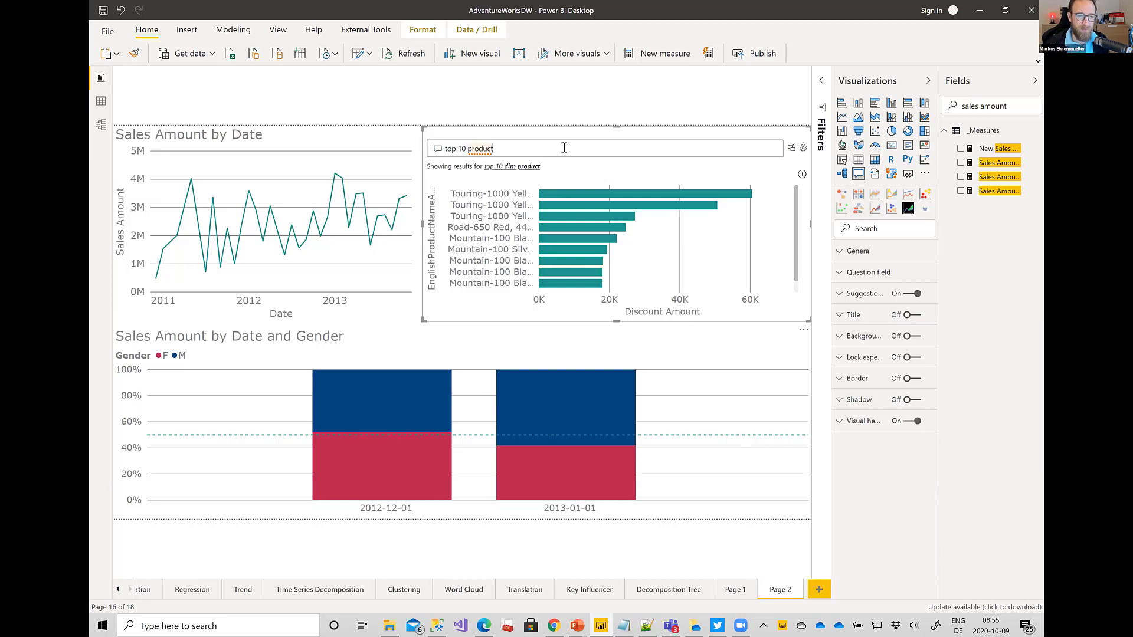
Extend the Q&A question to "top 10 product for sales amount", correcting the spelling of "sales"
type("for salesa amount")
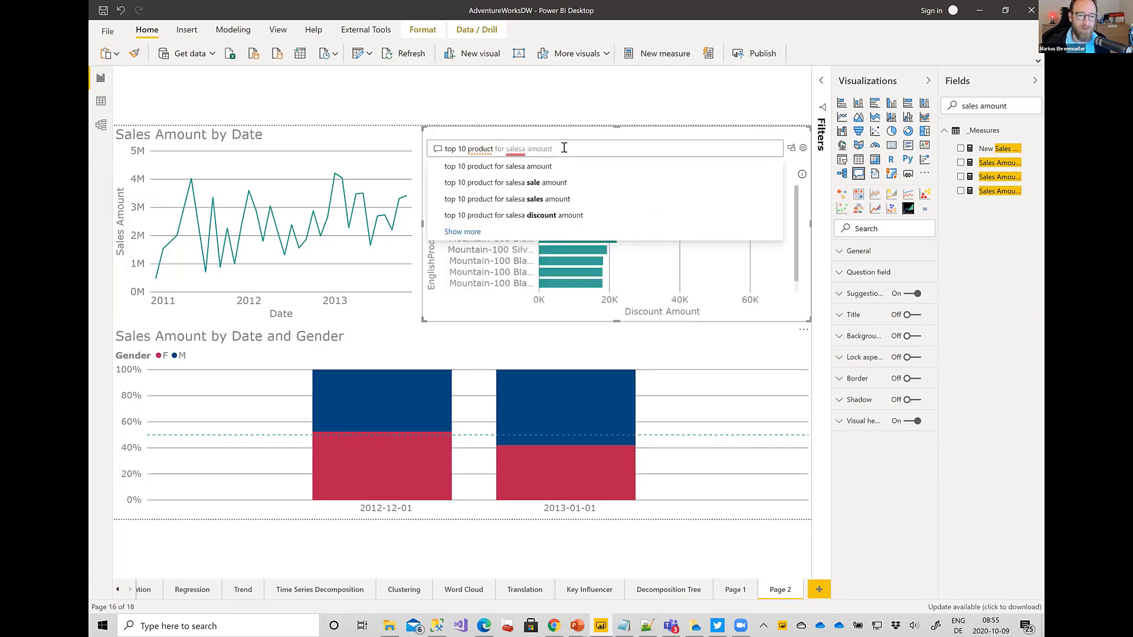
key("Down")
key("Return")
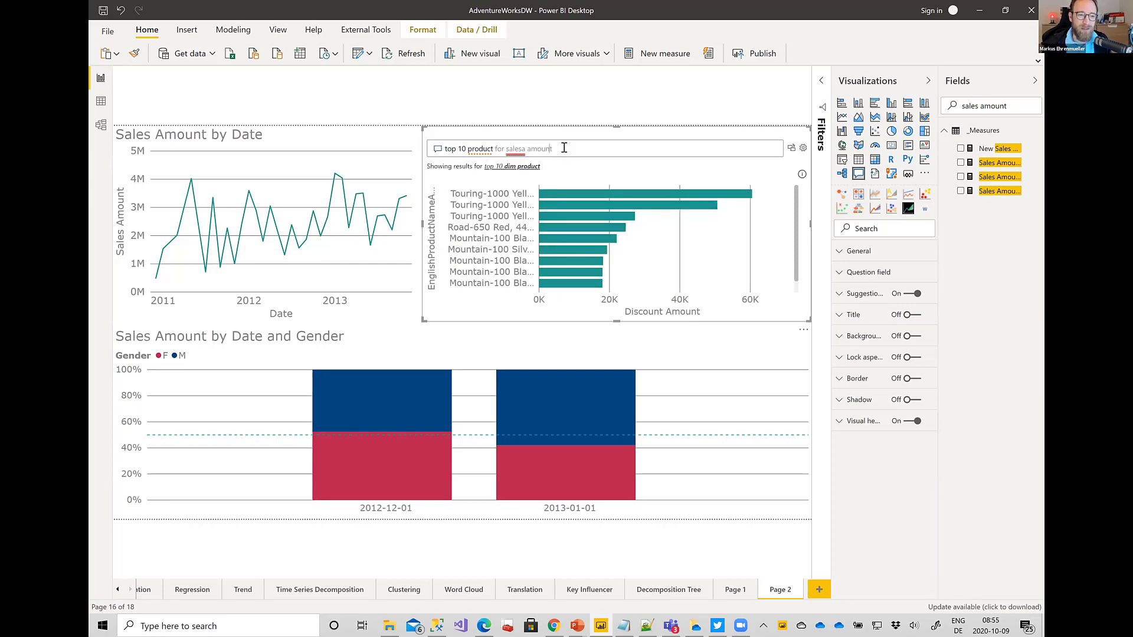
key("ctrl+shift+Left")
key("BackSpace")
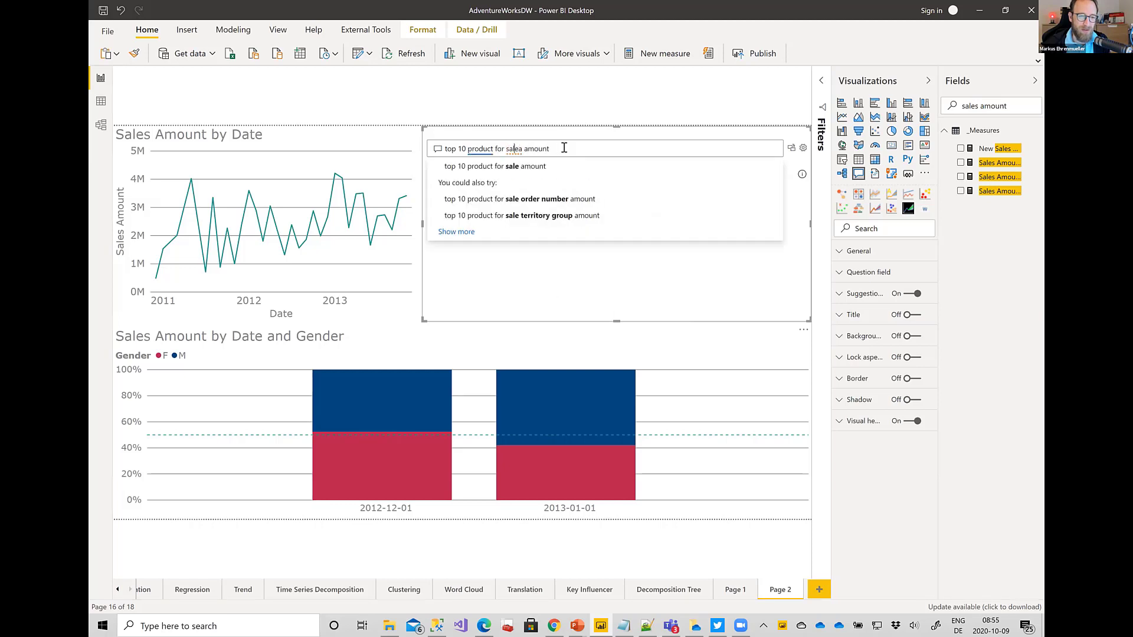
key("BackSpace")
type("s")
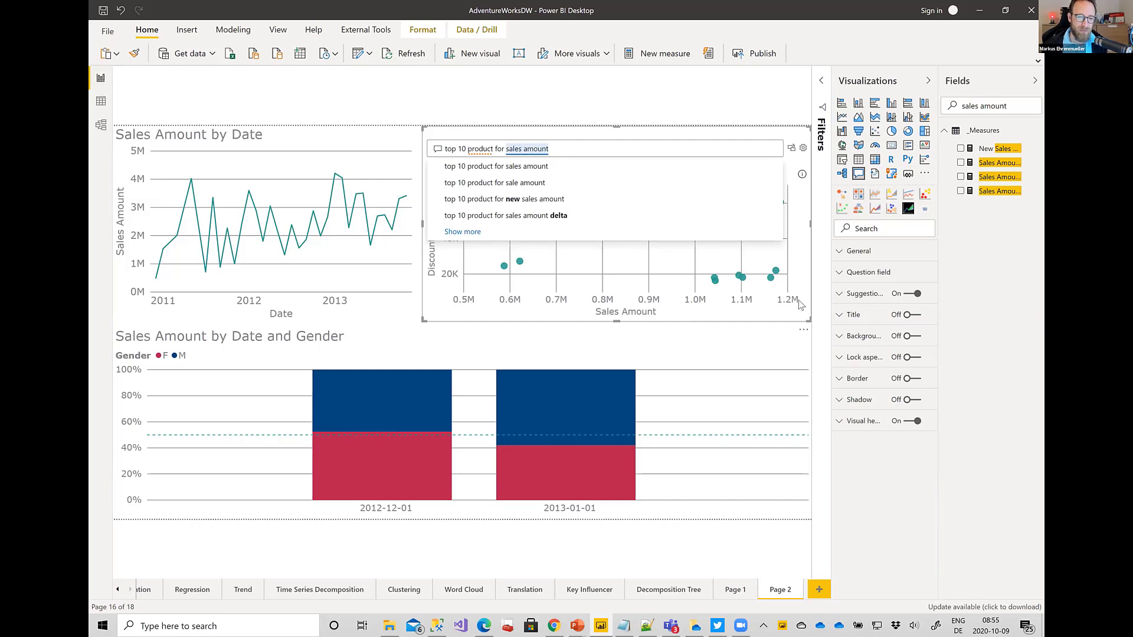
left_click(660, 330)
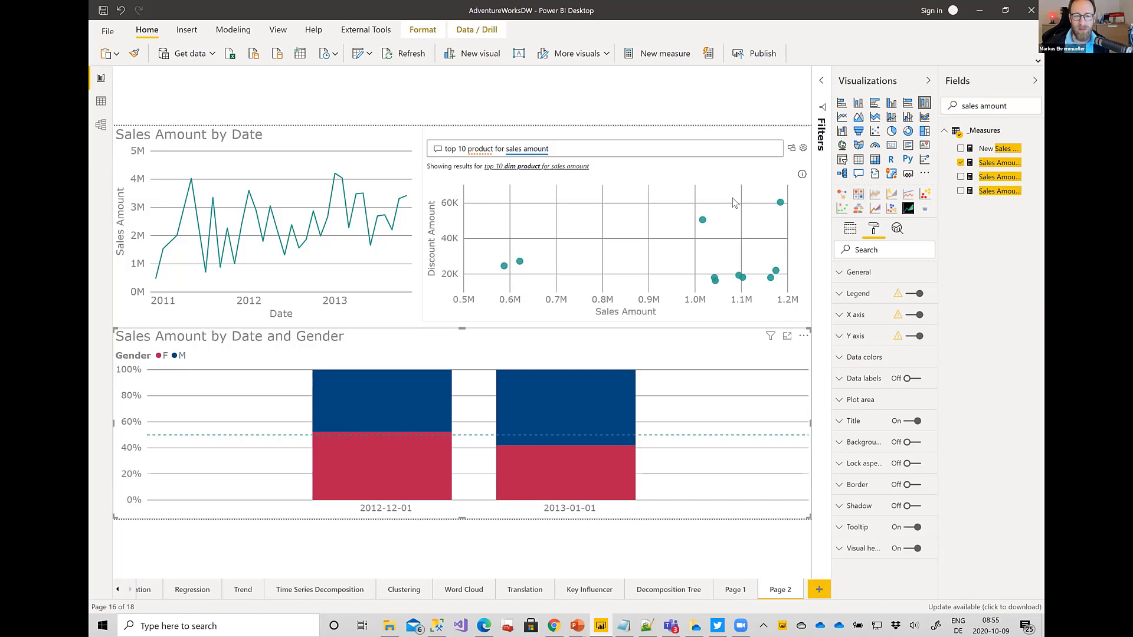
left_click(730, 140)
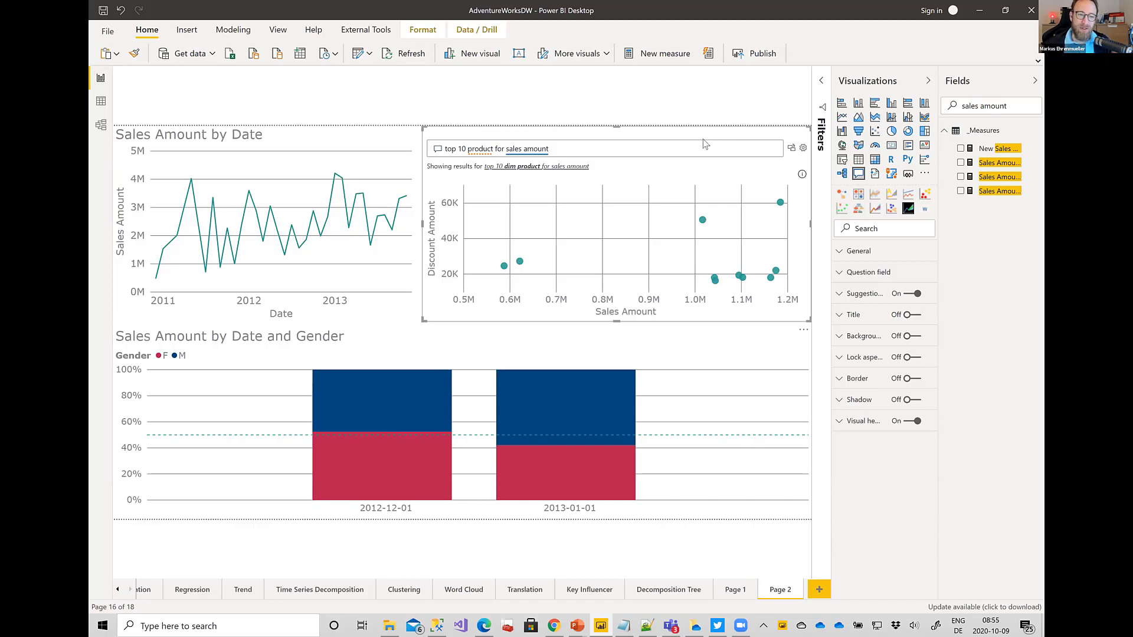
Clear the Q&A question and ask for the German term "umsatz" instead
left_click(703, 149)
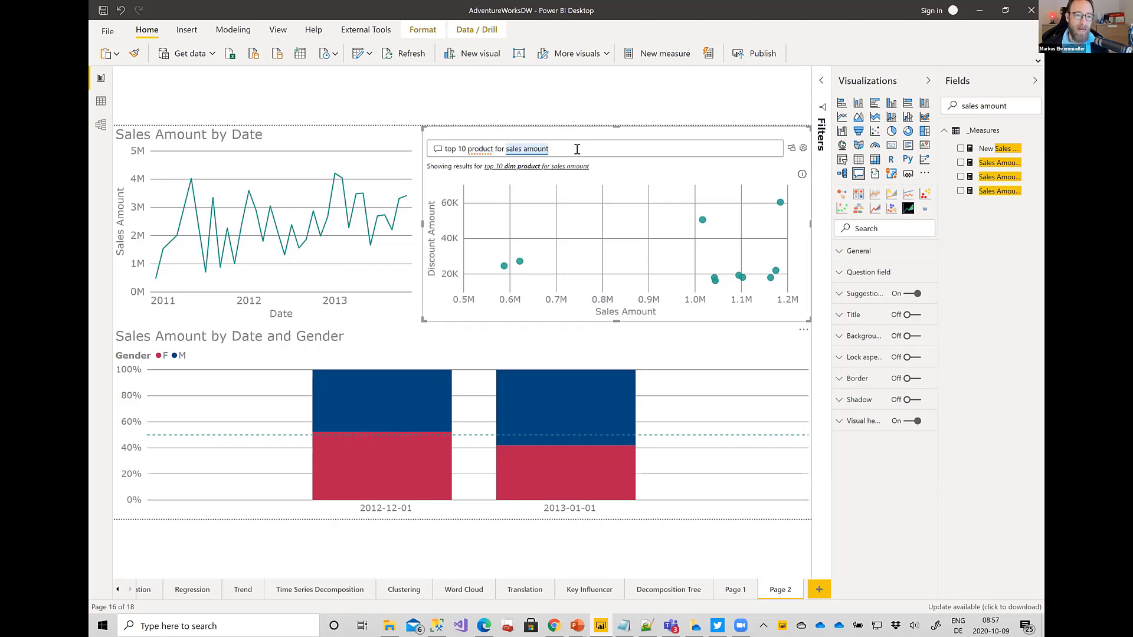
triple_click(449, 149)
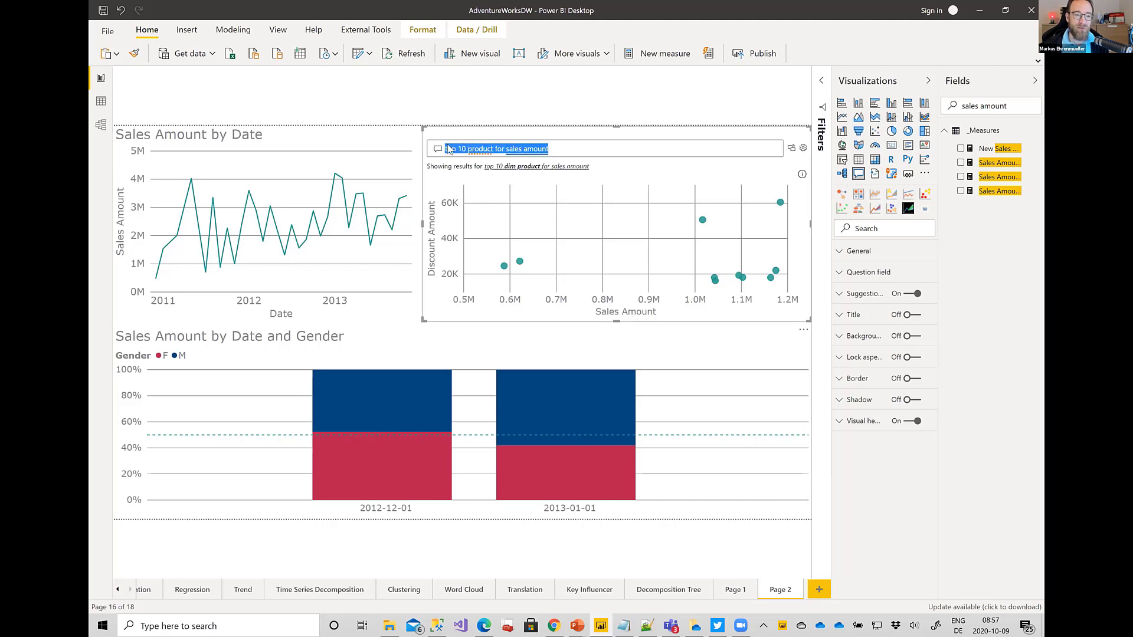
key("BackSpace")
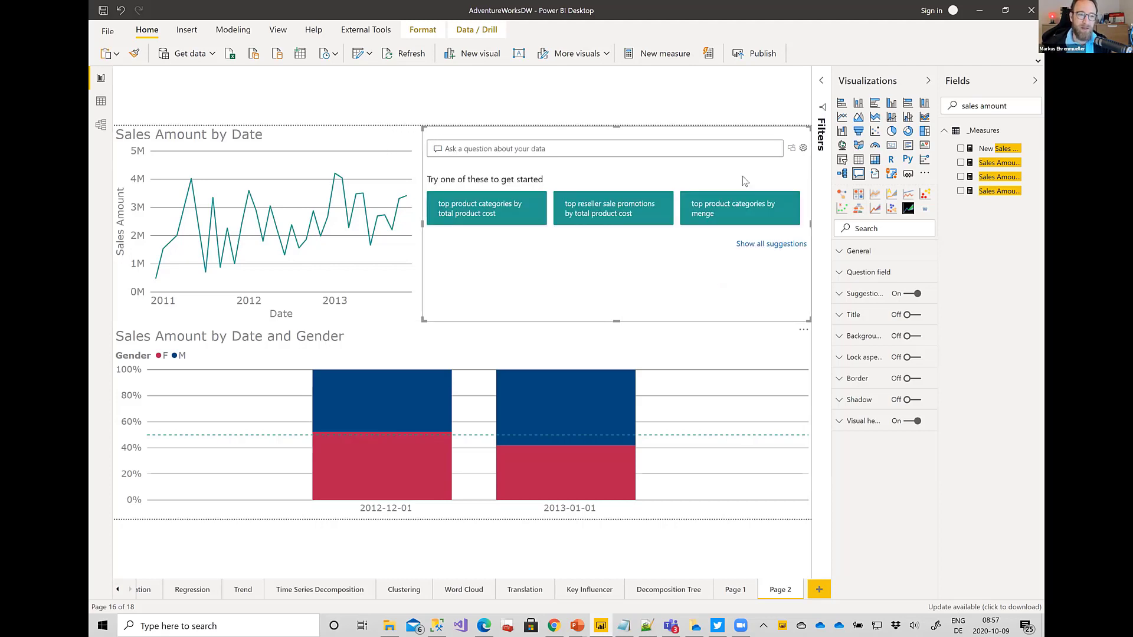
type("umsatz")
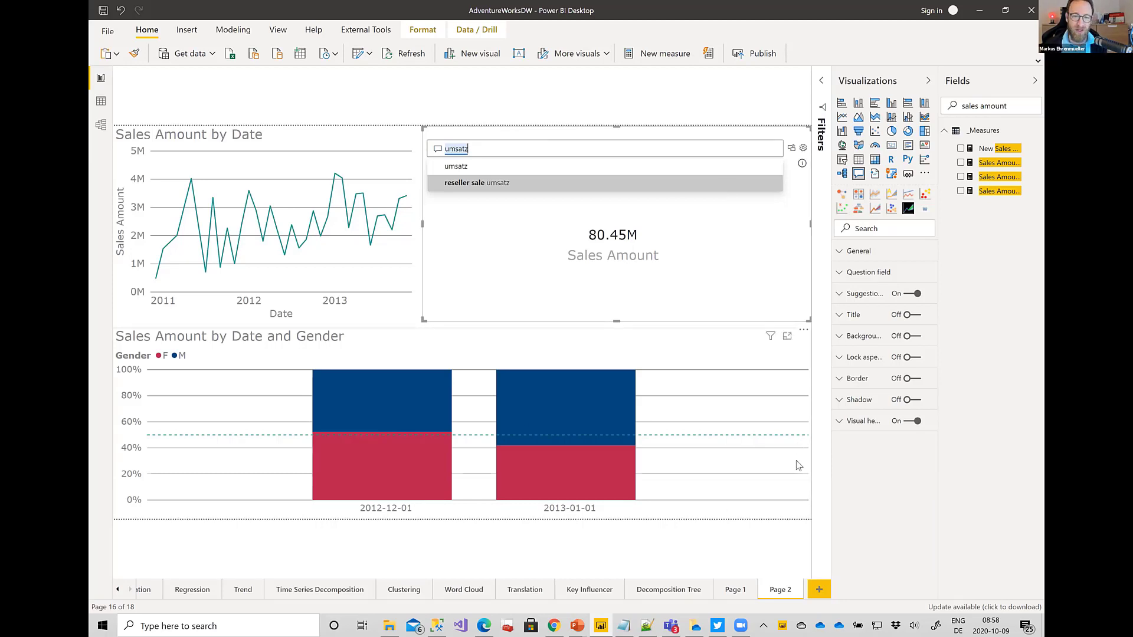
Review the category Q&A table on Page 4 and the Sales Amount by Date line chart with its trend line on Page 3
left_click(131, 589)
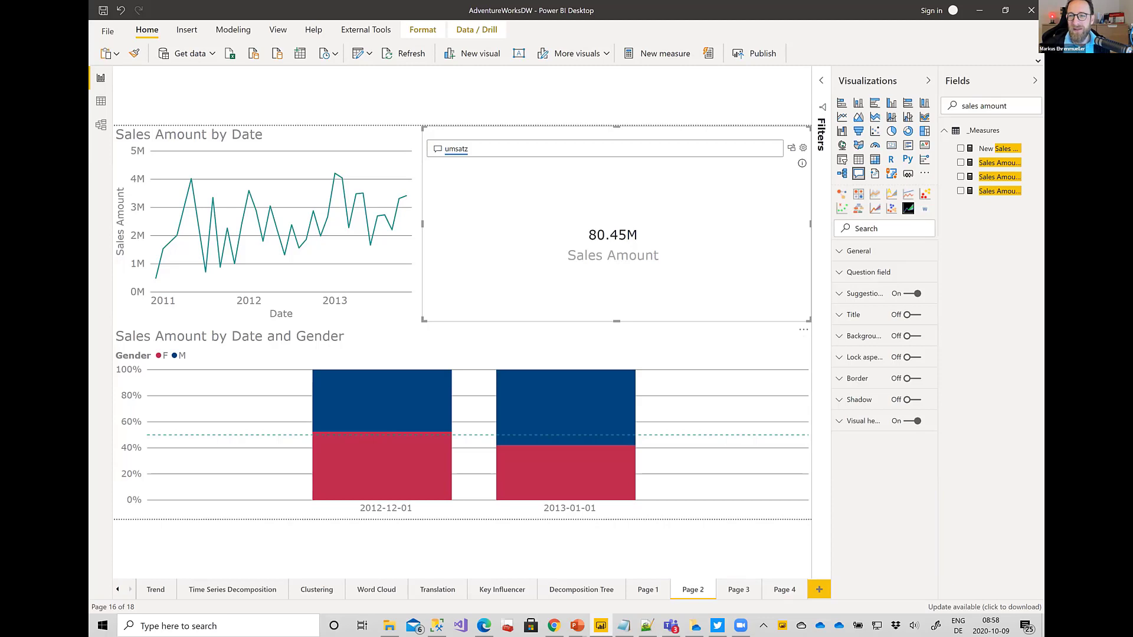
left_click_drag(498, 148, 423, 161)
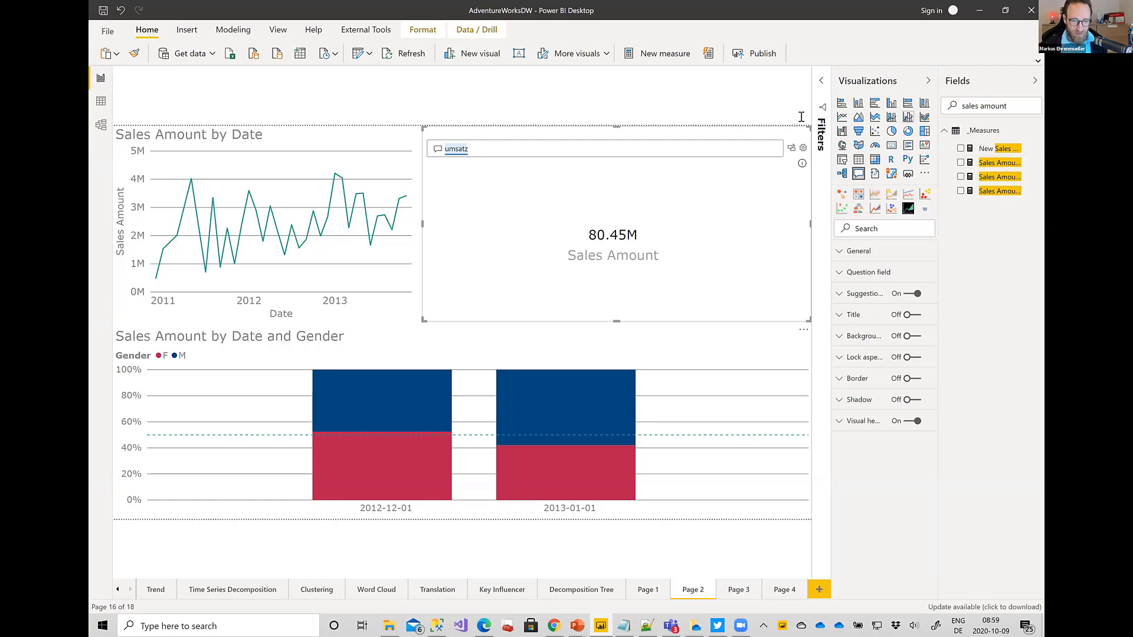
left_click(781, 590)
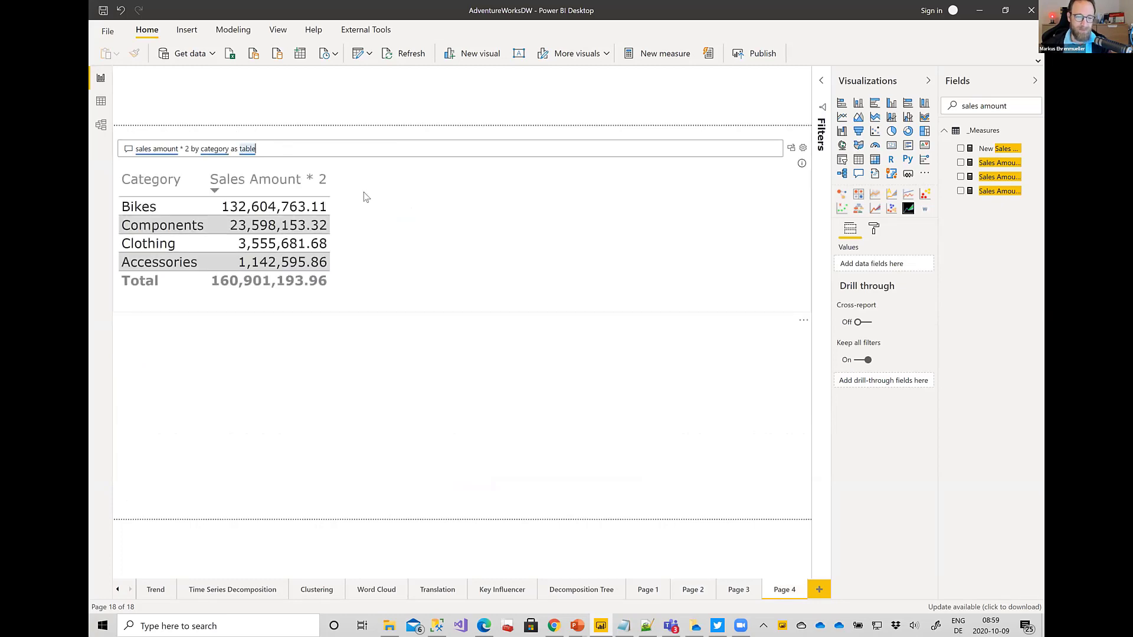
left_click(735, 591)
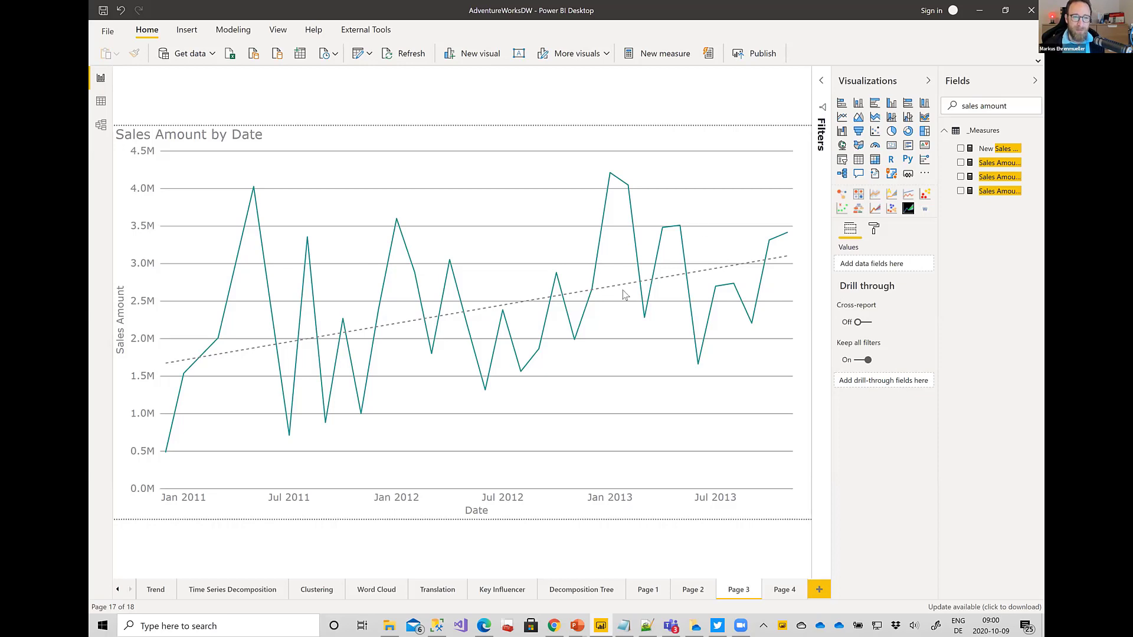
mouse_move(648, 298)
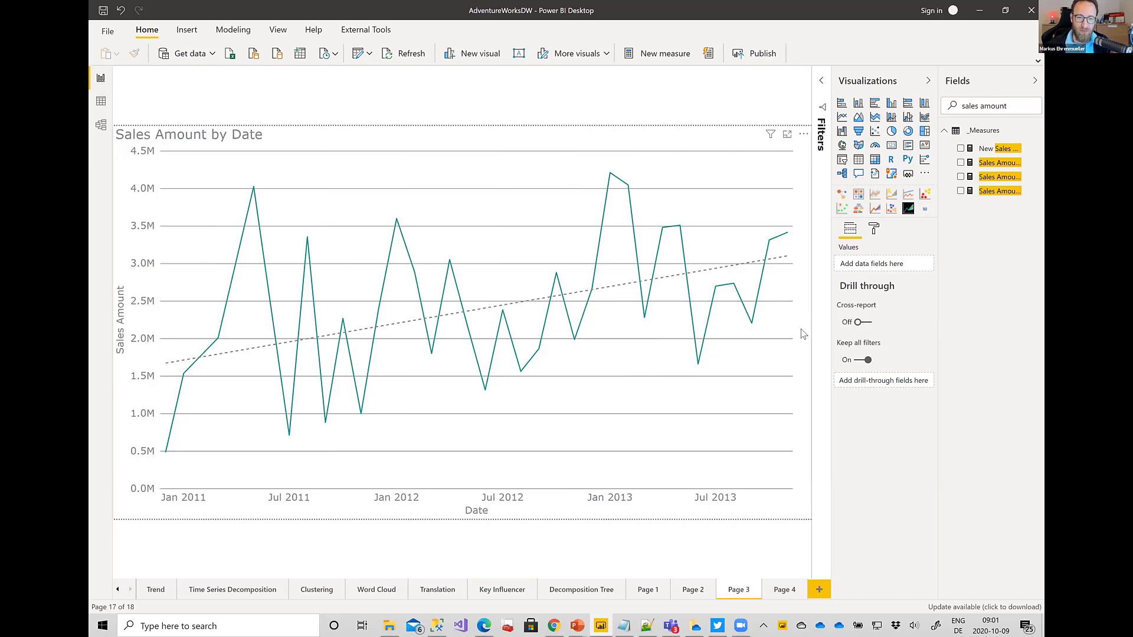
mouse_move(793, 327)
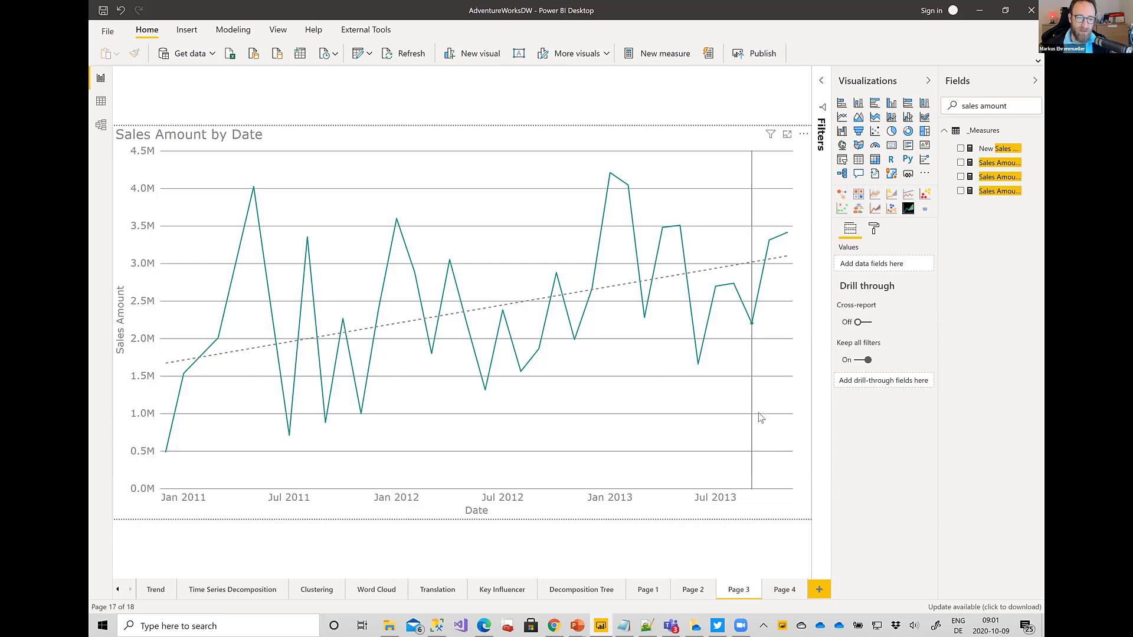
mouse_move(760, 417)
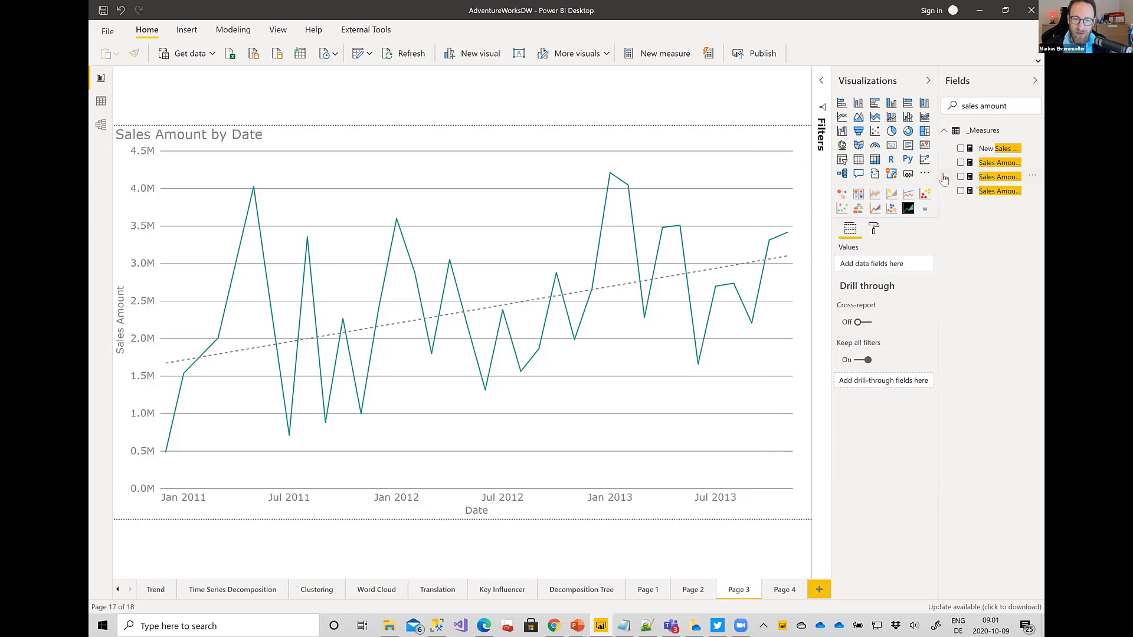
Widen the Fields pane and clear its search filter so the full list of measures in the _Measures table can be expanded
left_click_drag(940, 175, 873, 177)
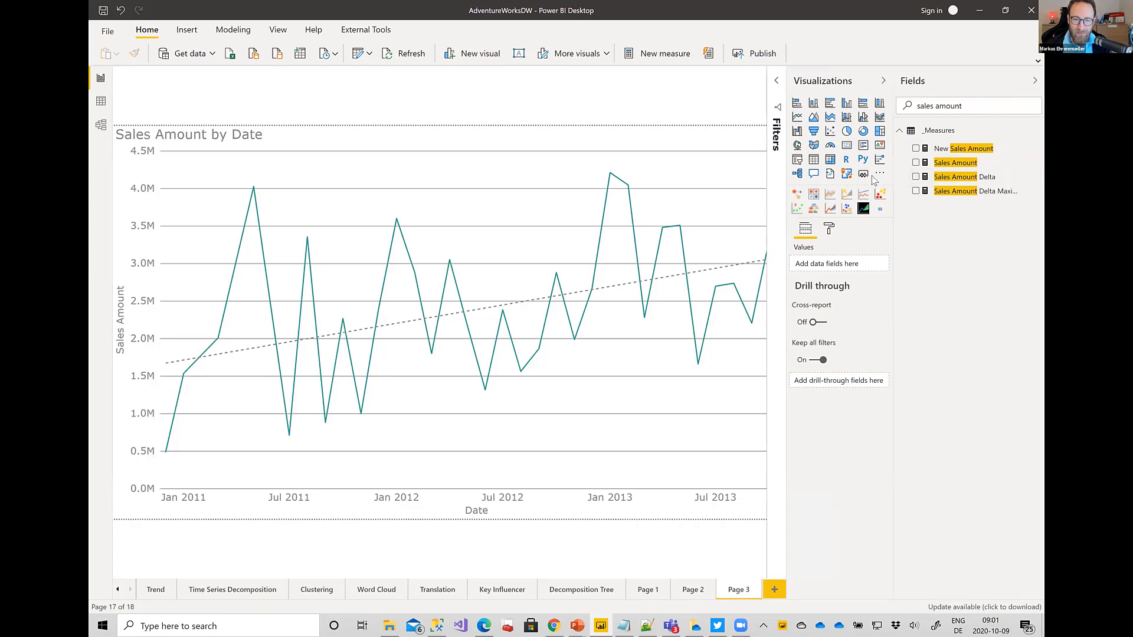
left_click(948, 105)
key("ctrl+a")
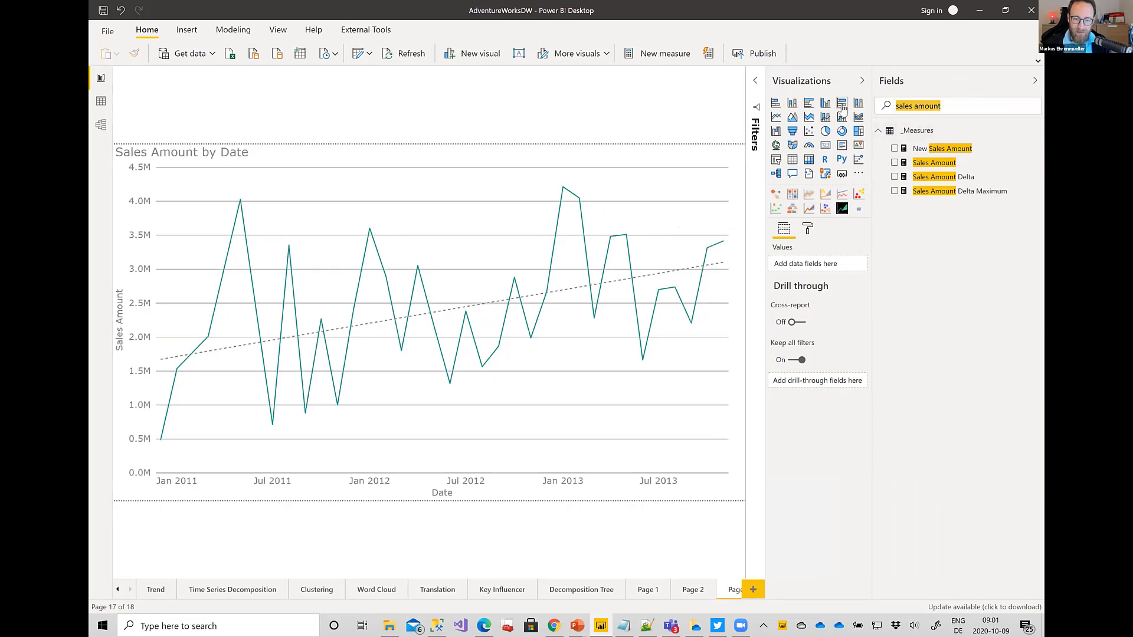
key("BackSpace")
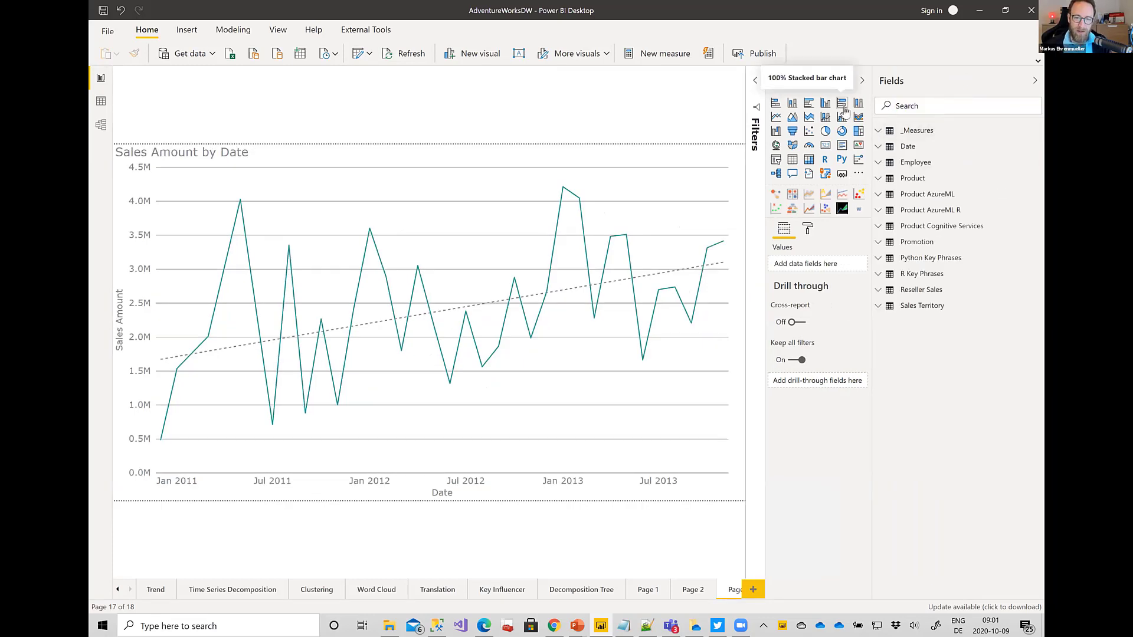
left_click(880, 131)
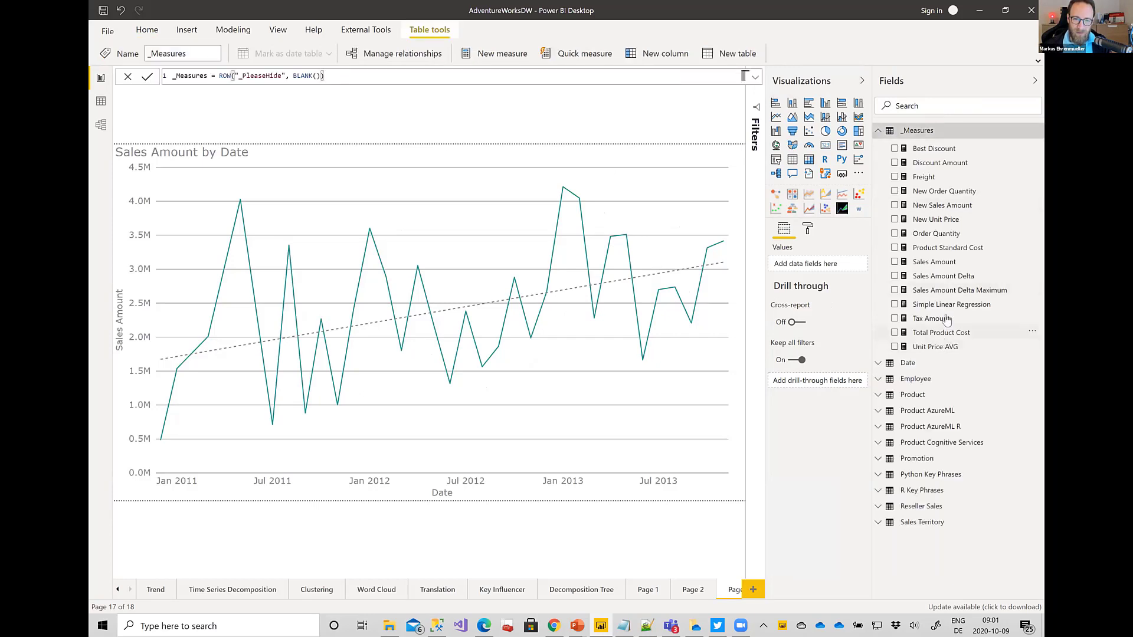
Add the Simple Linear Regression measure to the values of the Sales Amount by Date line chart
left_click(727, 236)
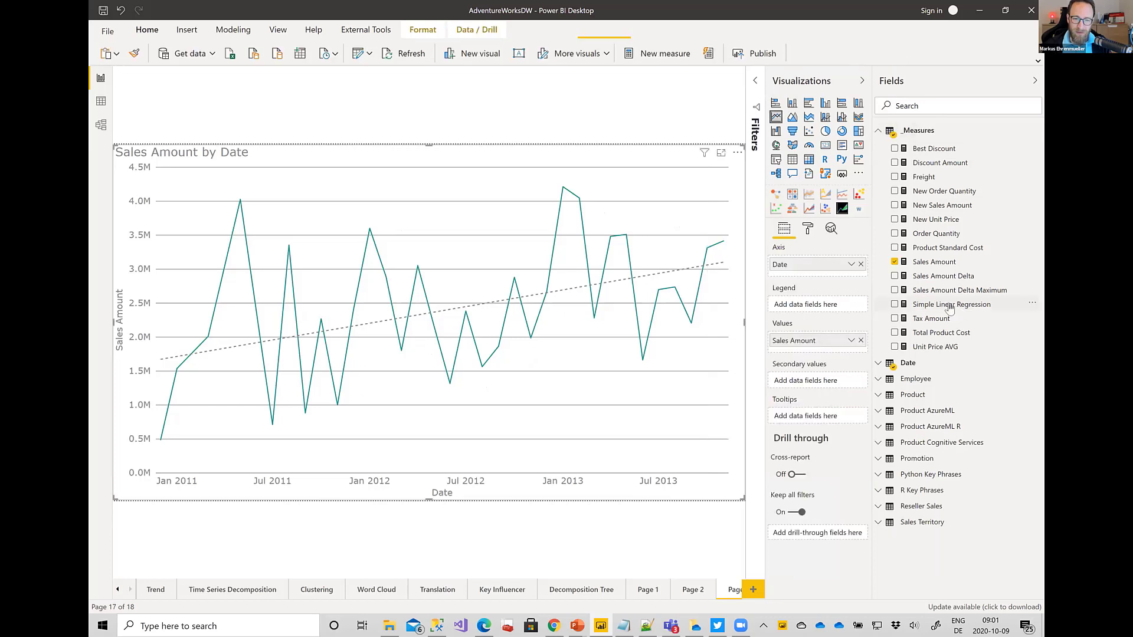
left_click_drag(950, 308, 829, 353)
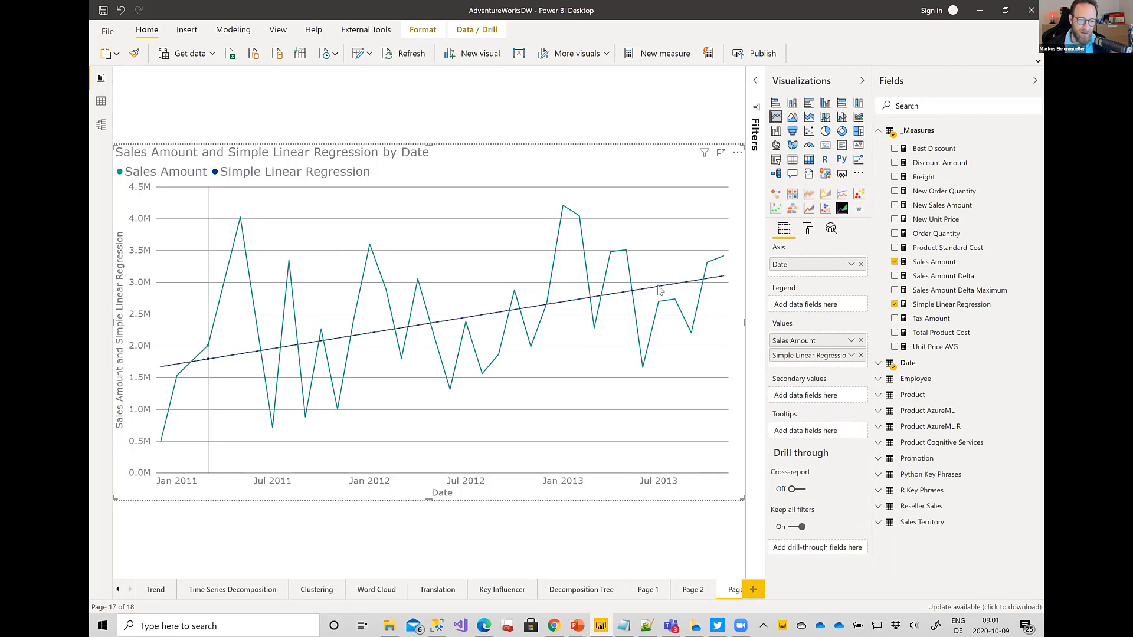
mouse_move(691, 283)
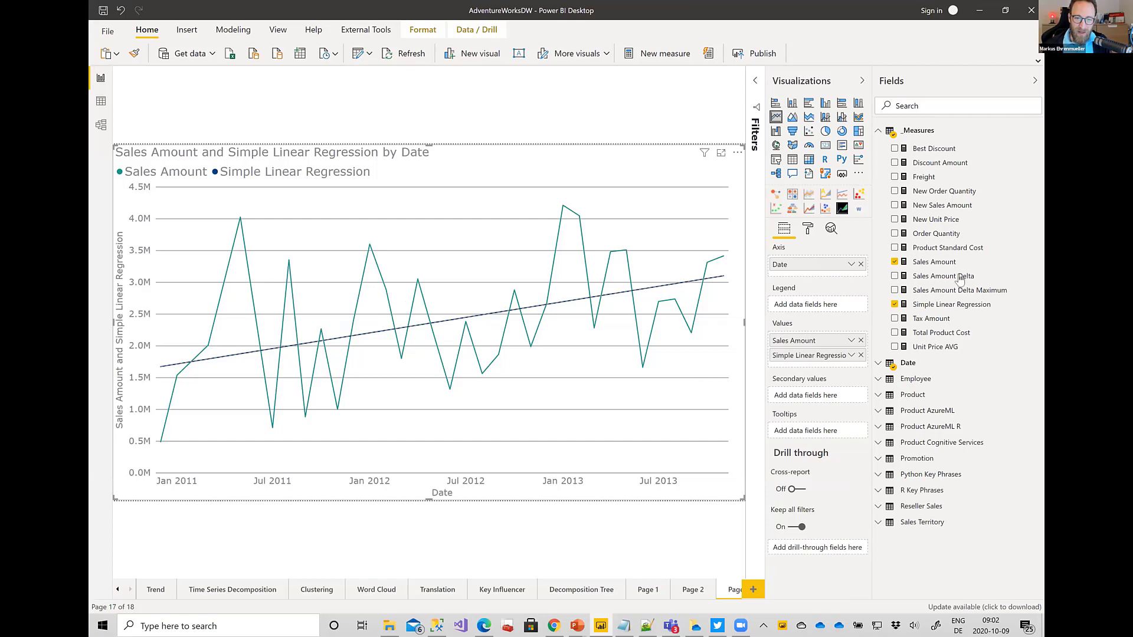
Open the DAX formula of the Simple Linear Regression measure and enlarge its text for reading
left_click(951, 306)
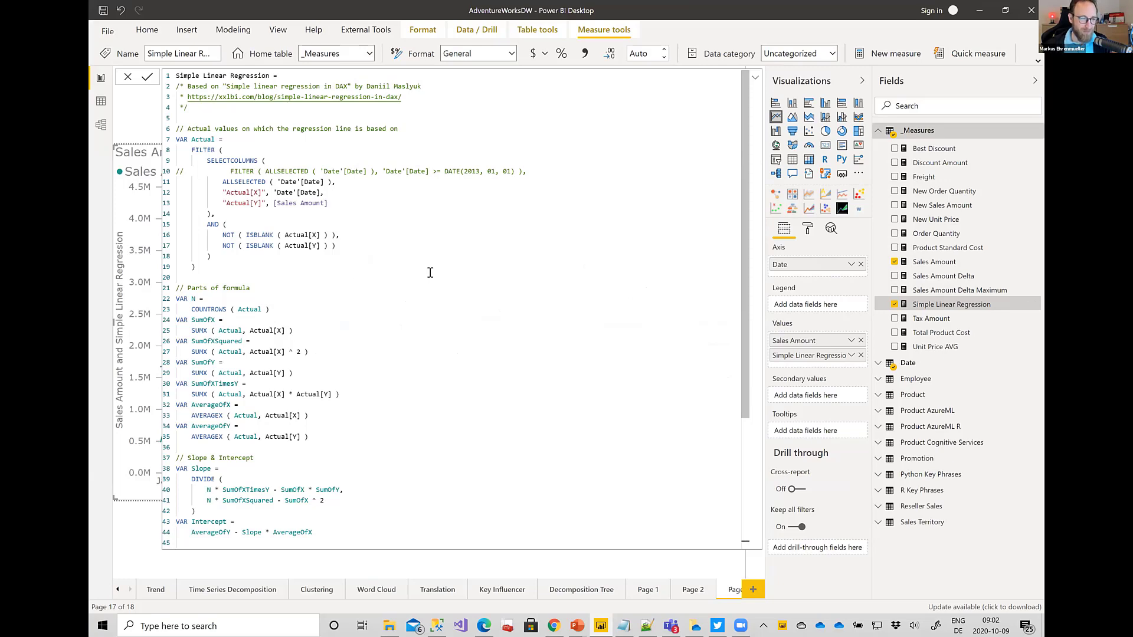
left_click(428, 252)
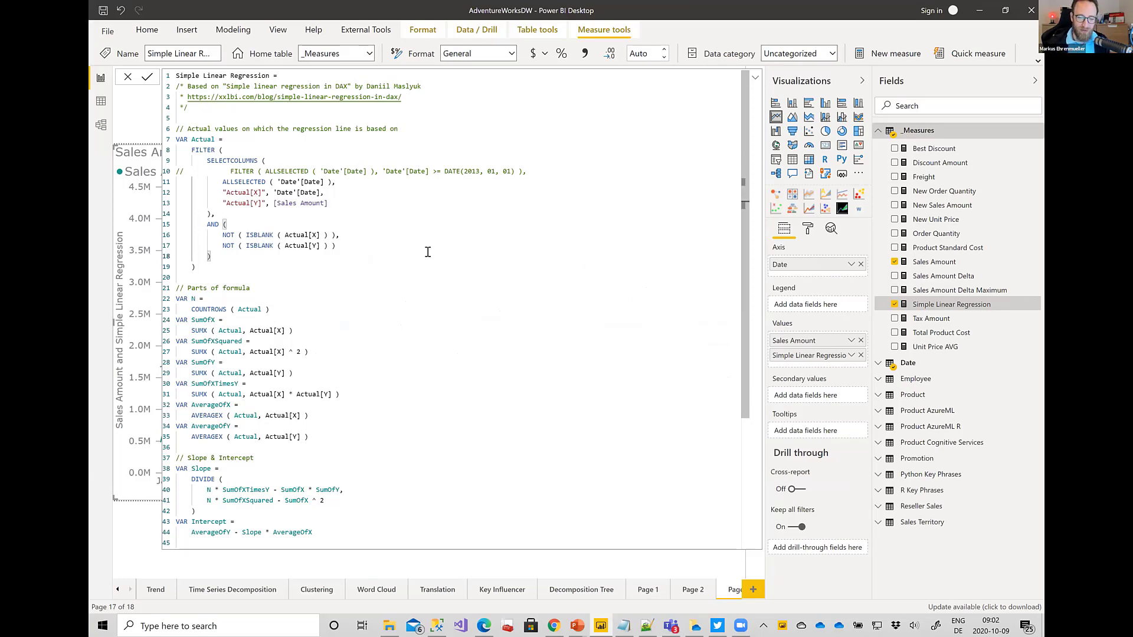
scroll(428, 252, "up", 1, "ctrl")
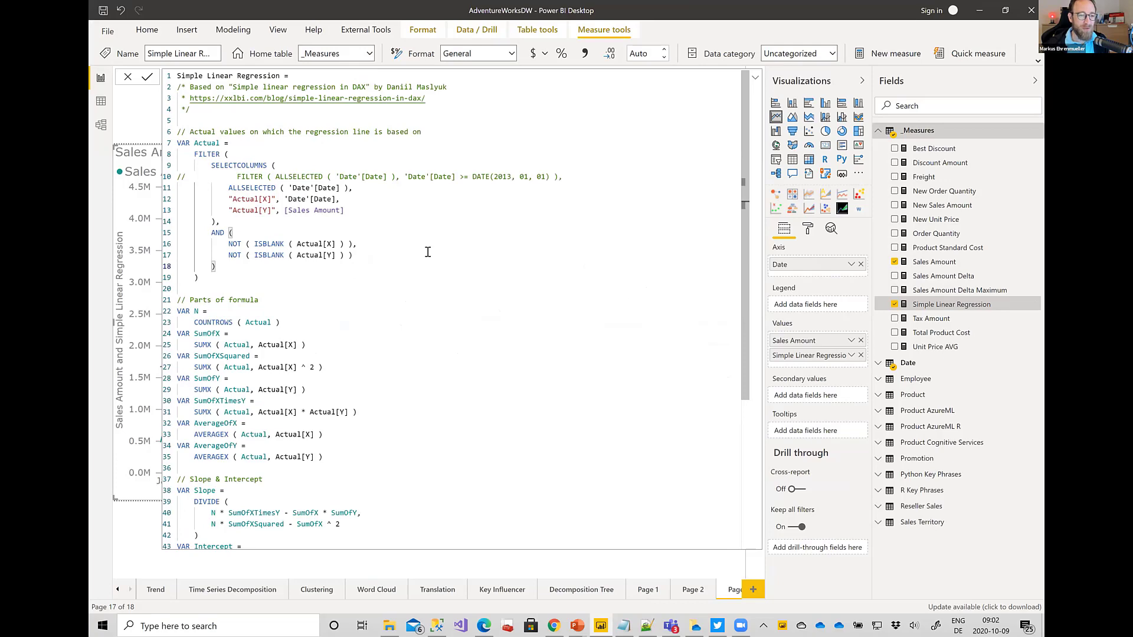
scroll(428, 252, "up", 1, "ctrl")
scroll(428, 252, "up", 1, "ctrl")
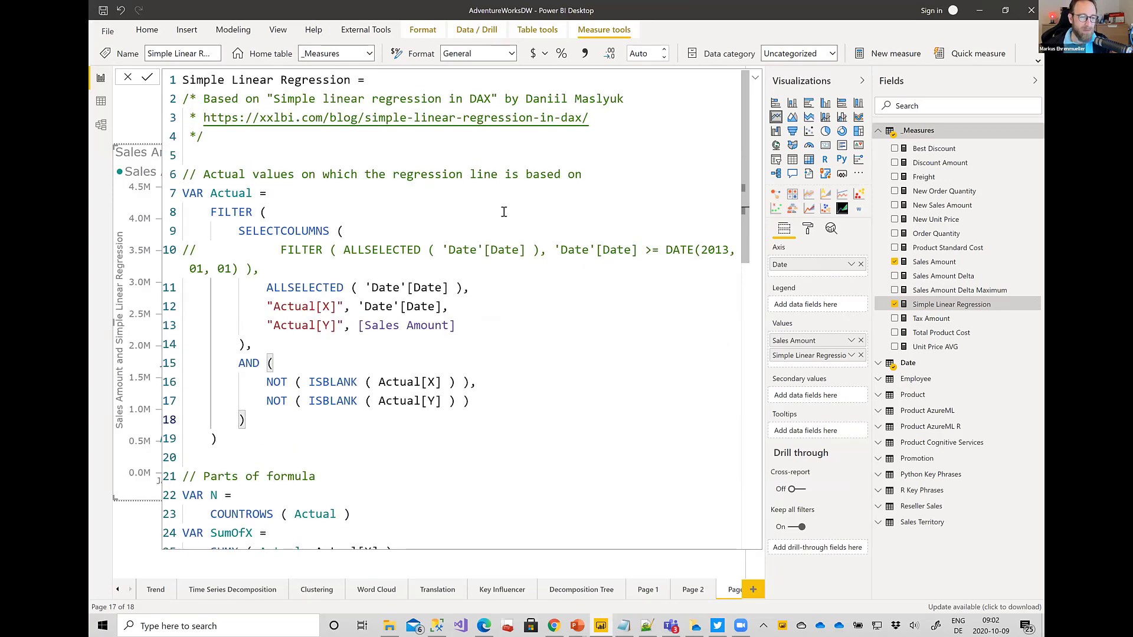
Examine the trendline return expression "Intercept + Slope * 'Date'[Date]" and the source credit in the formula's opening comment
scroll(727, 384, "down", 12)
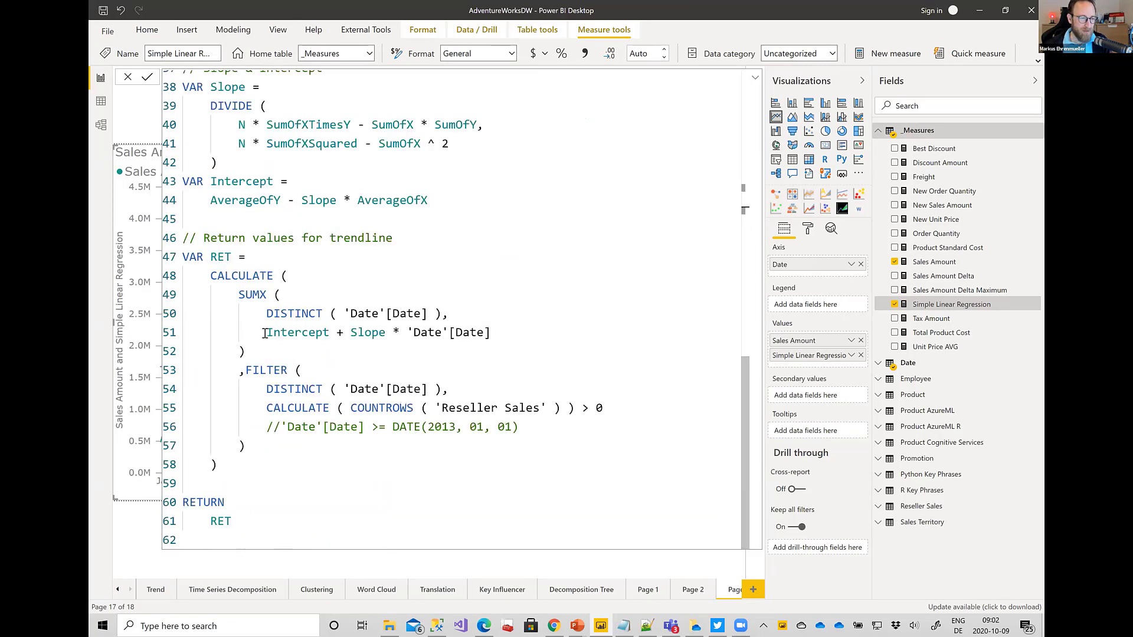
left_click_drag(266, 332, 393, 332)
left_click_drag(543, 332, 543, 332)
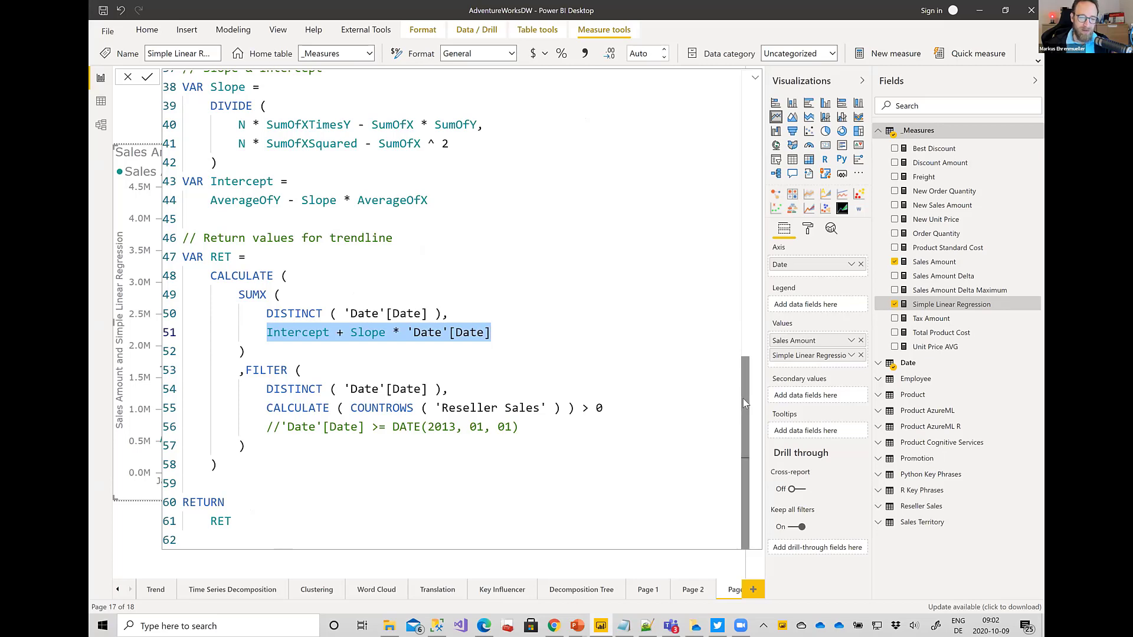
left_click_drag(745, 413, 744, 126)
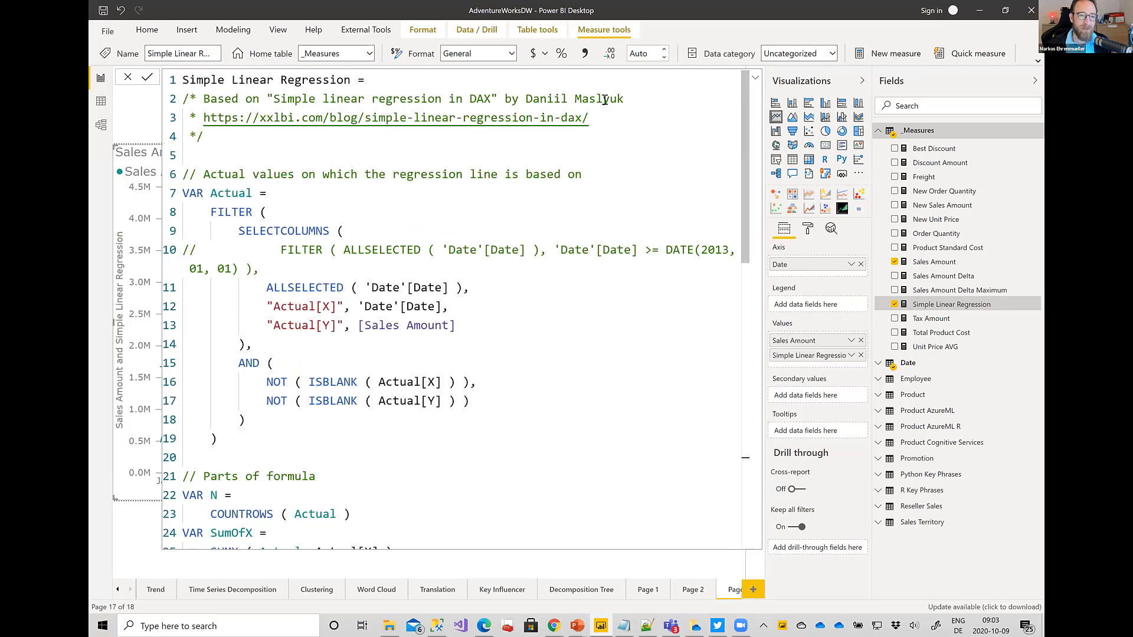
left_click_drag(631, 99, 533, 100)
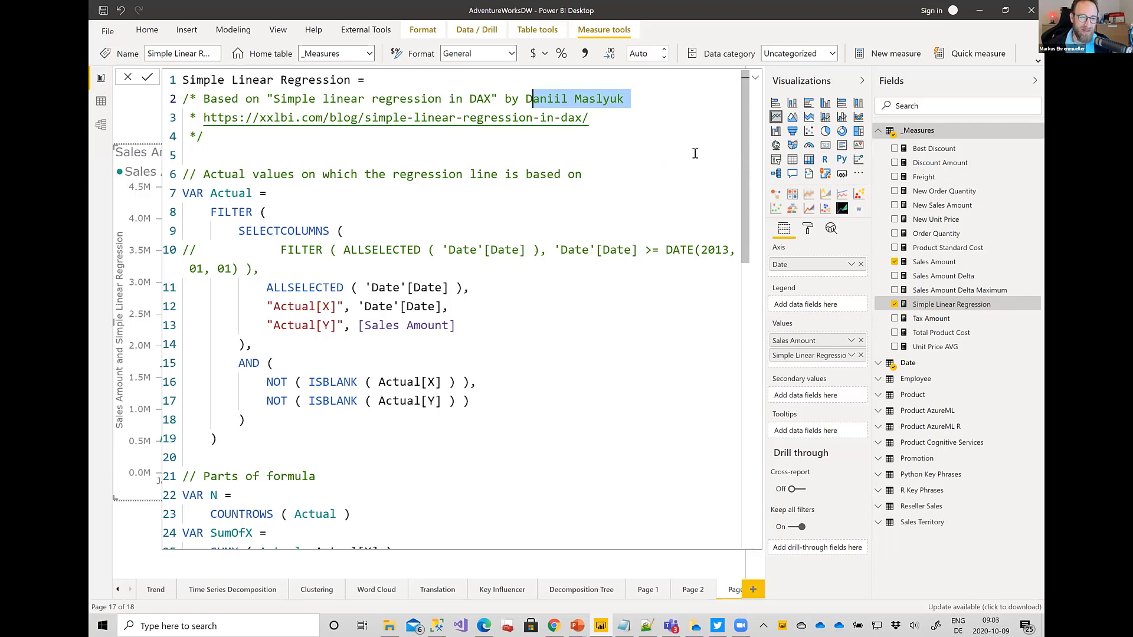
left_click_drag(743, 167, 727, 489)
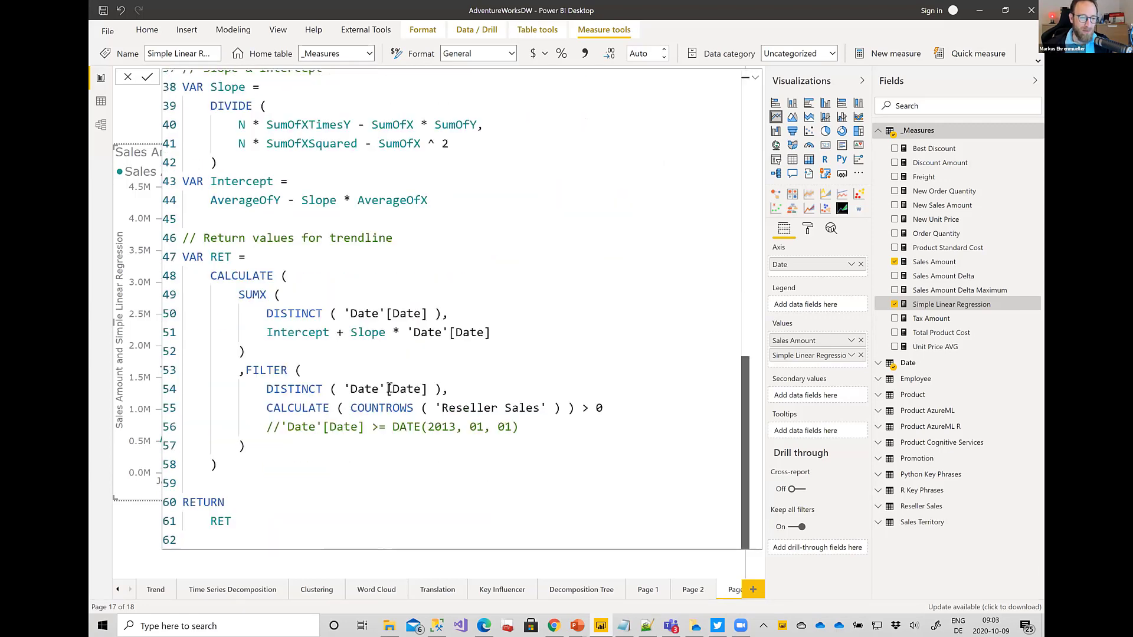
left_click(503, 330)
key("shift+Home")
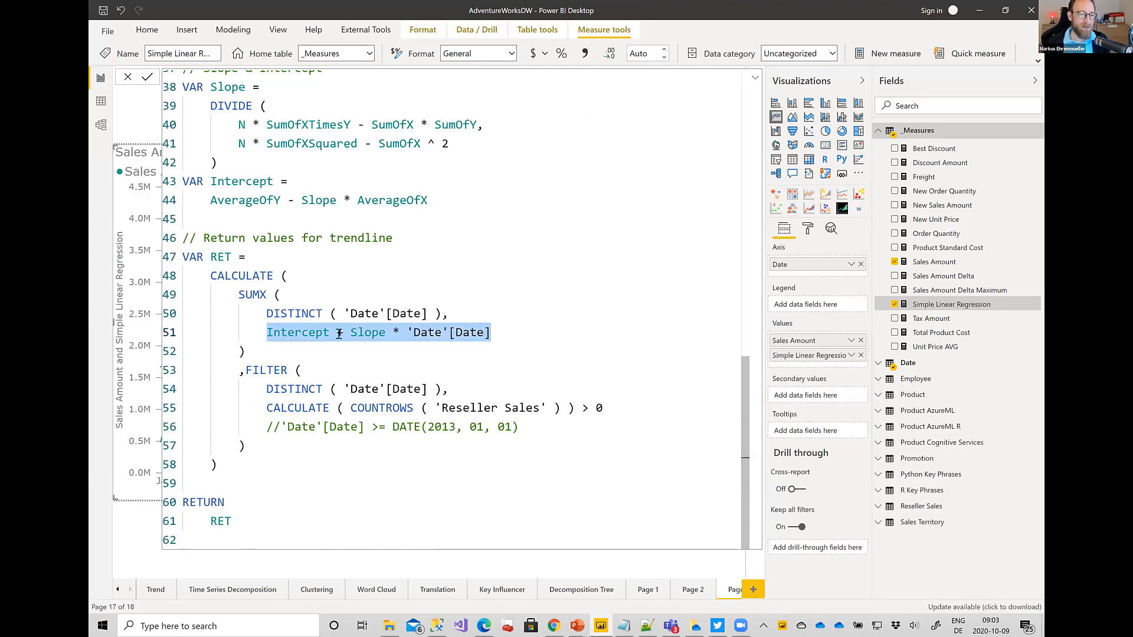
Examine how the Intercept and Slope variables are calculated in the regression formula, highlighting their expressions
left_click(204, 182)
key("shift+Home")
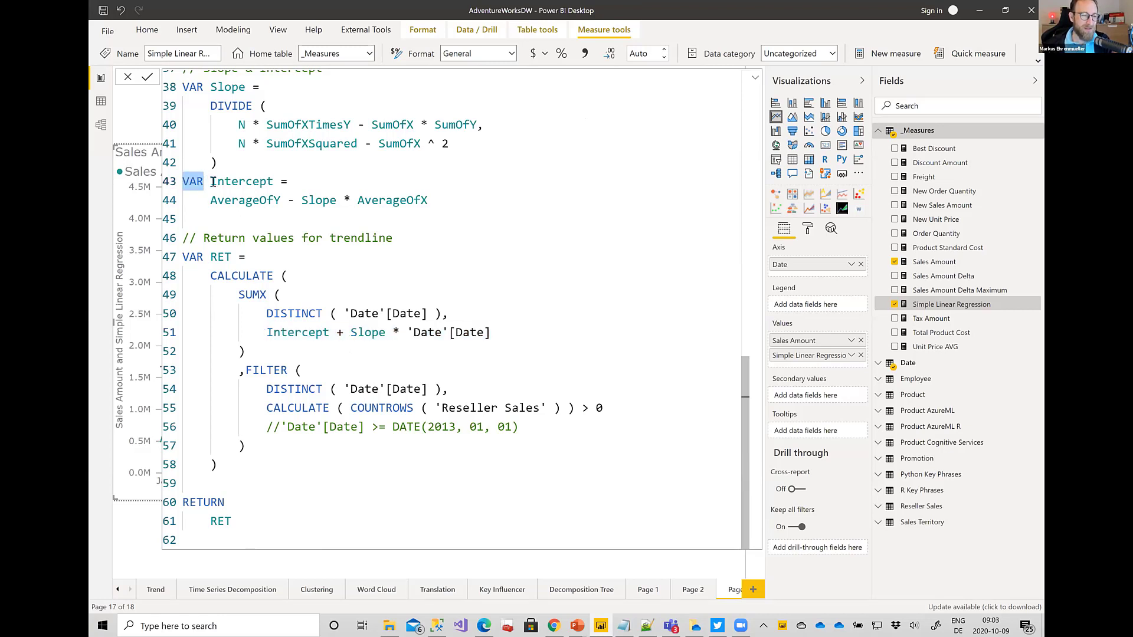
left_click_drag(211, 181, 274, 181)
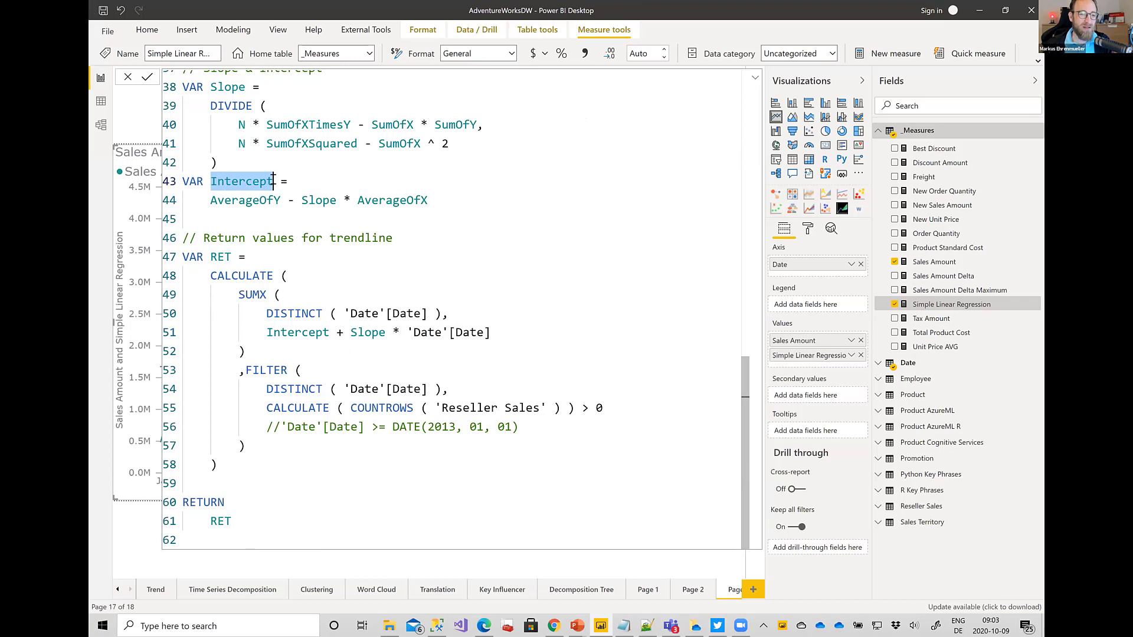
left_click(266, 187)
left_click_drag(211, 200, 446, 199)
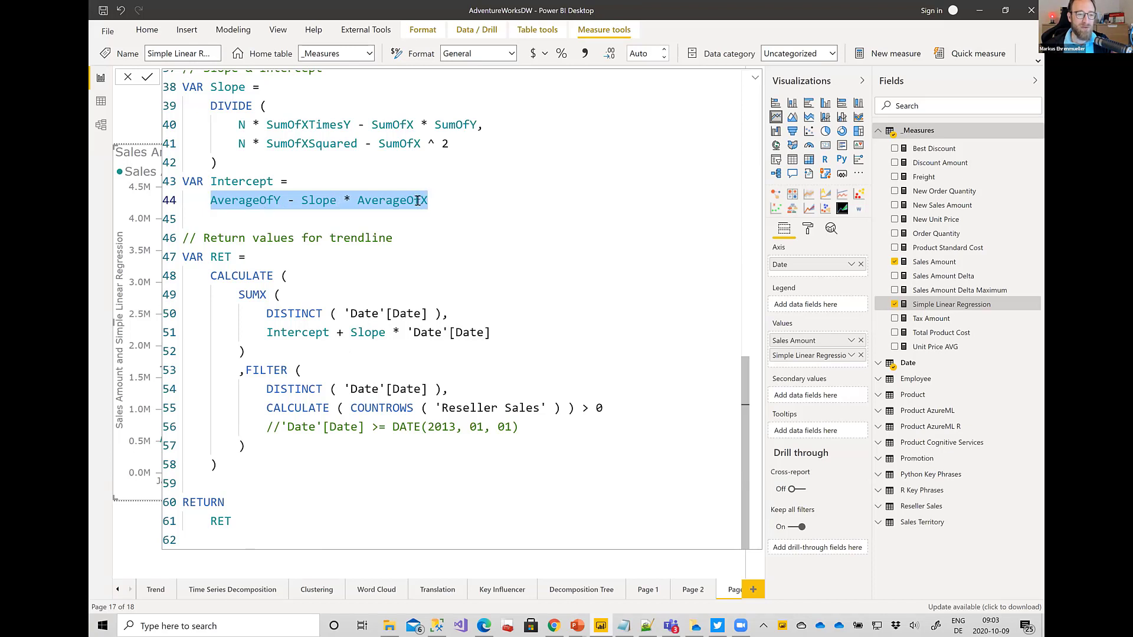
double_click(231, 89)
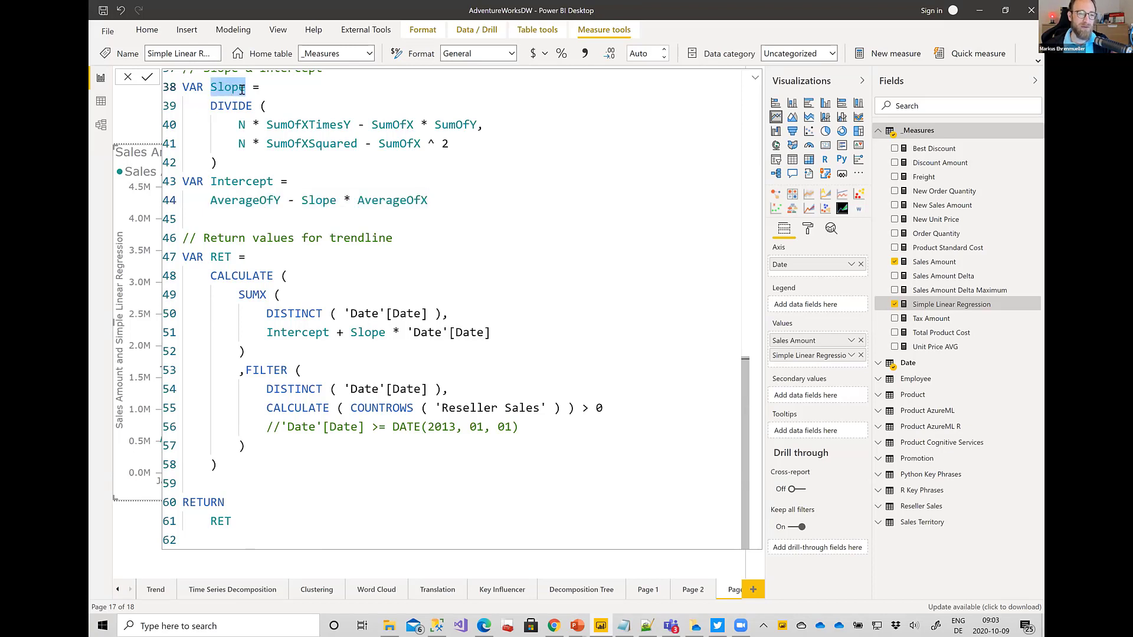
left_click_drag(238, 125, 499, 120)
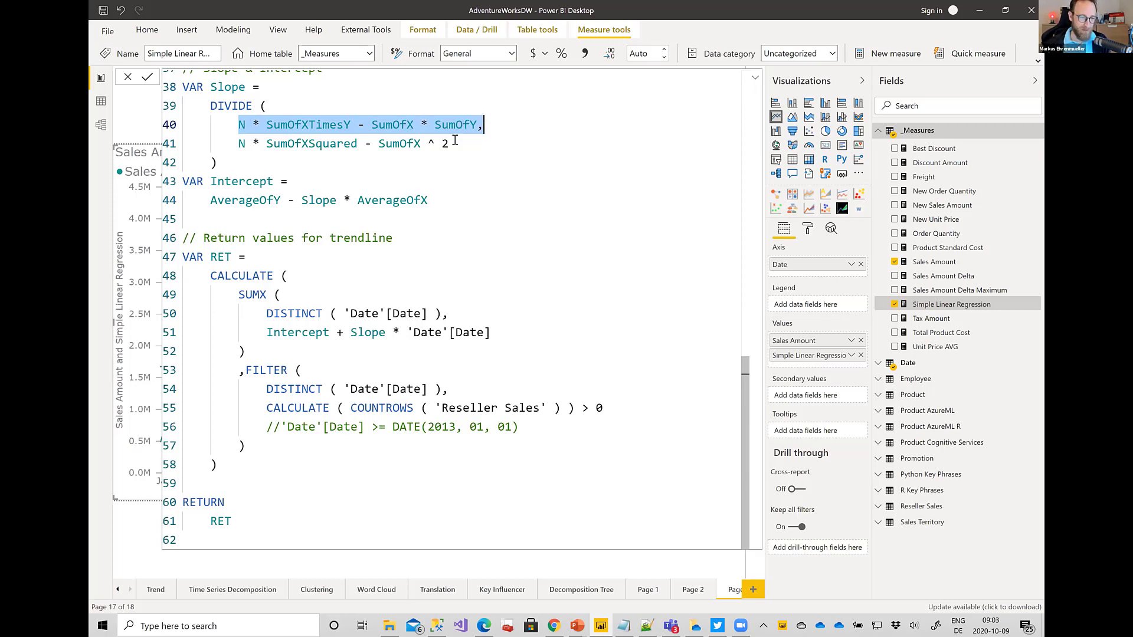
left_click_drag(265, 143, 449, 144)
Examine the AverageOfY variable and its AVERAGEX expression in the regression formula
scroll(241, 142, "up", 2)
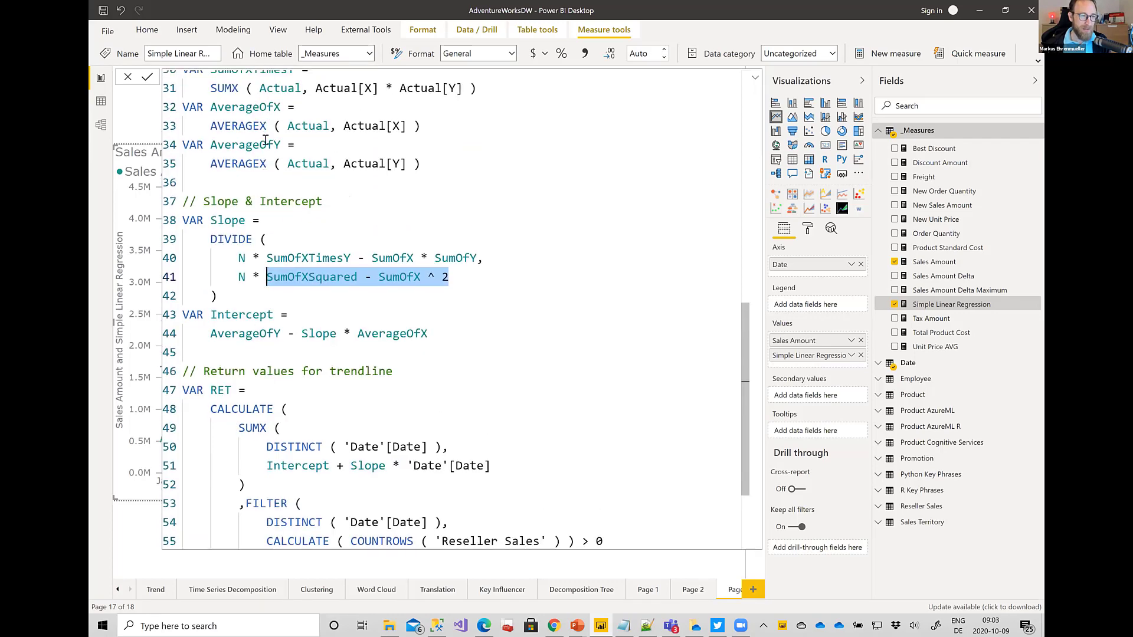
double_click(240, 145)
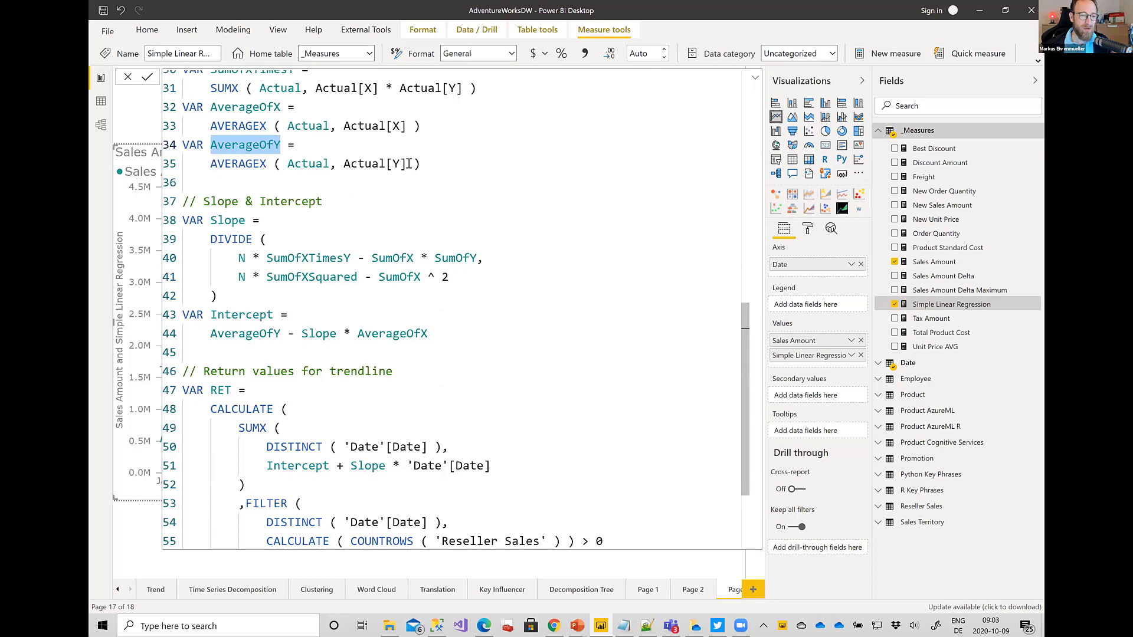
left_click_drag(210, 163, 461, 163)
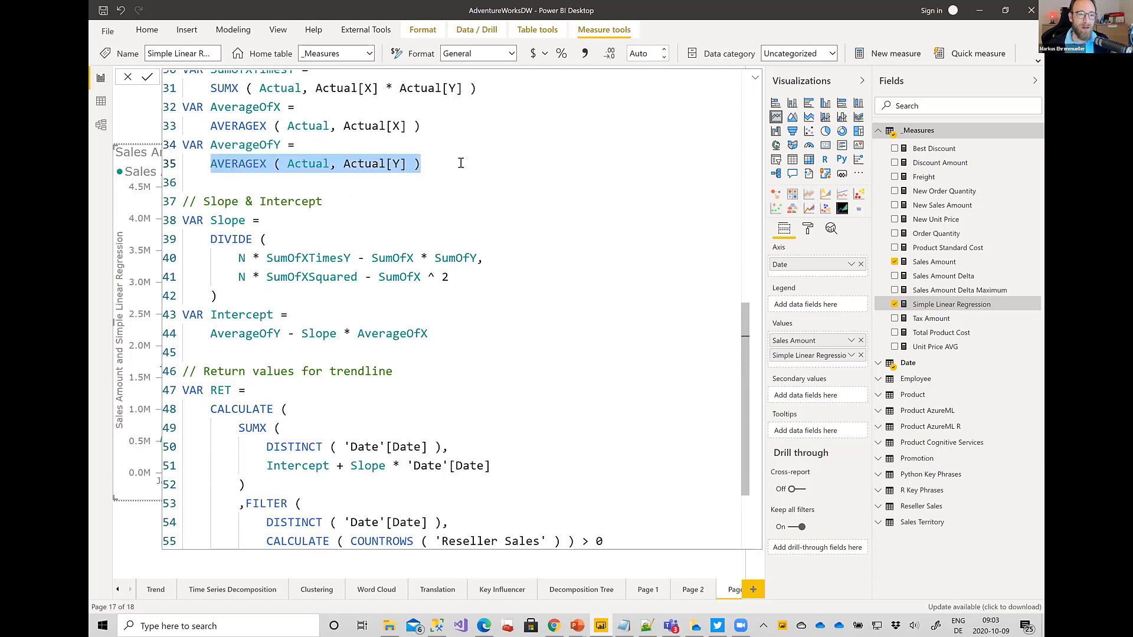
left_click(264, 162)
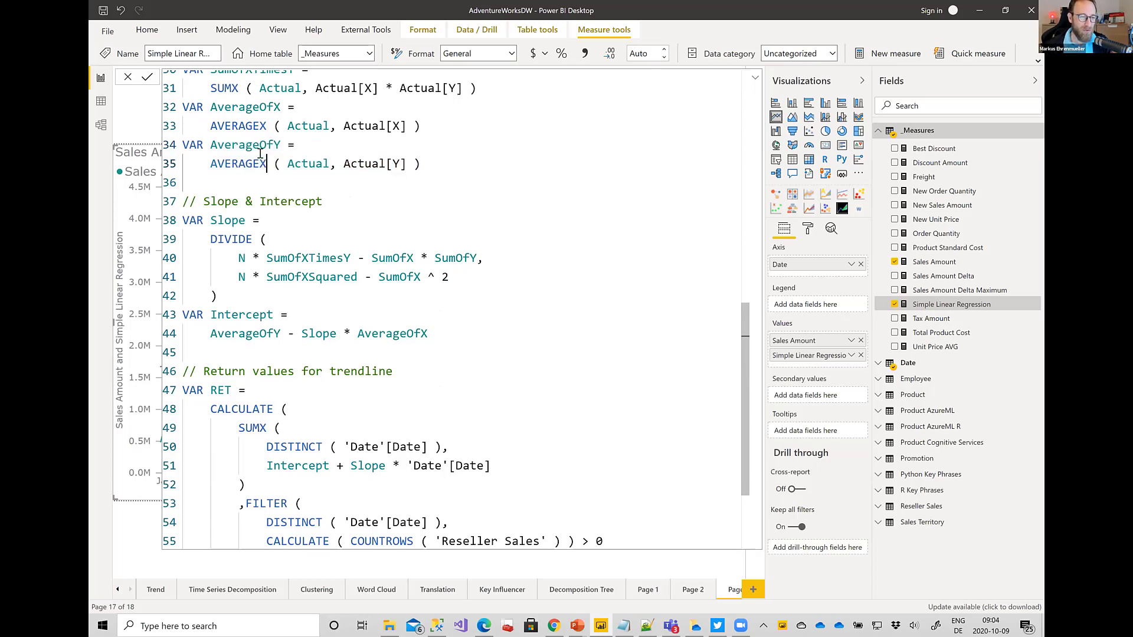
double_click(259, 144)
left_click(211, 164)
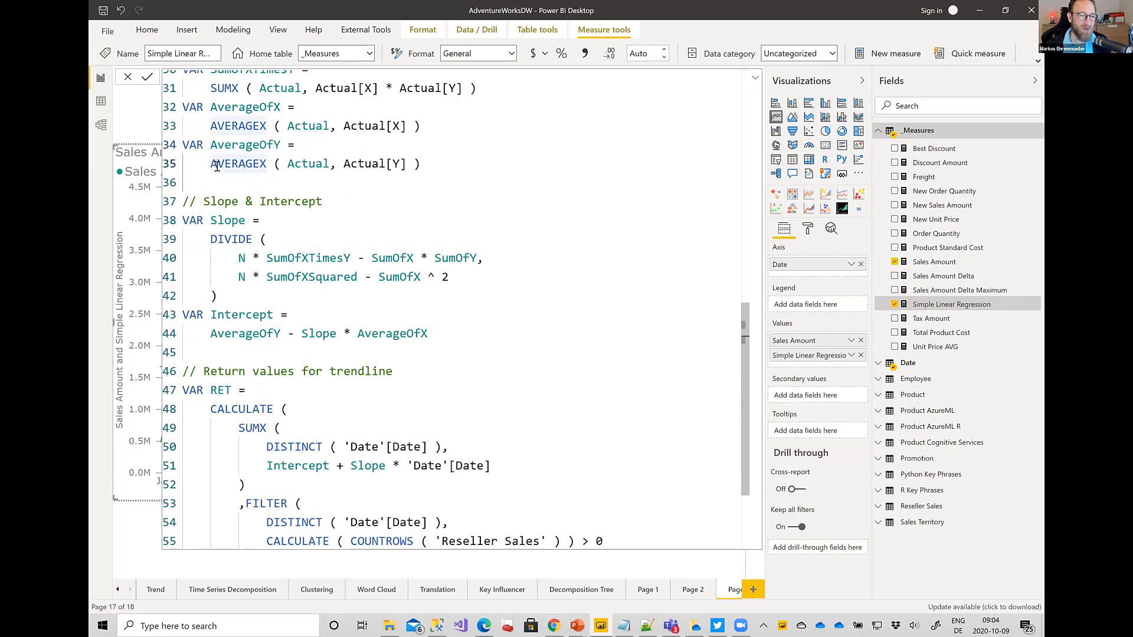
left_click_drag(211, 164, 337, 164)
left_click(464, 166, "shift")
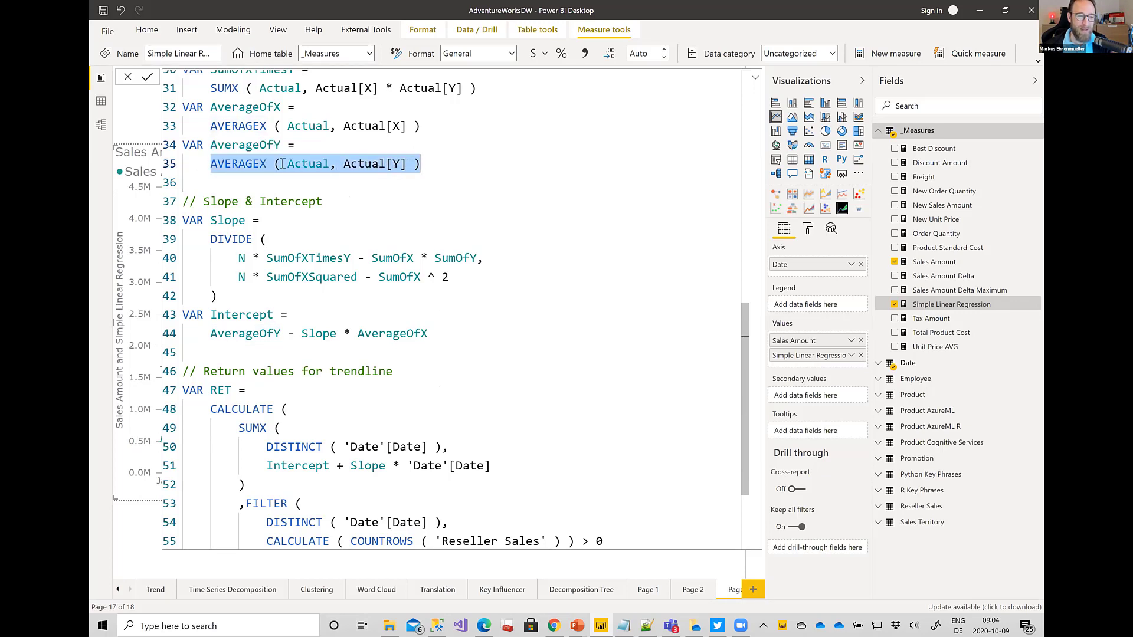
left_click_drag(267, 164, 210, 164)
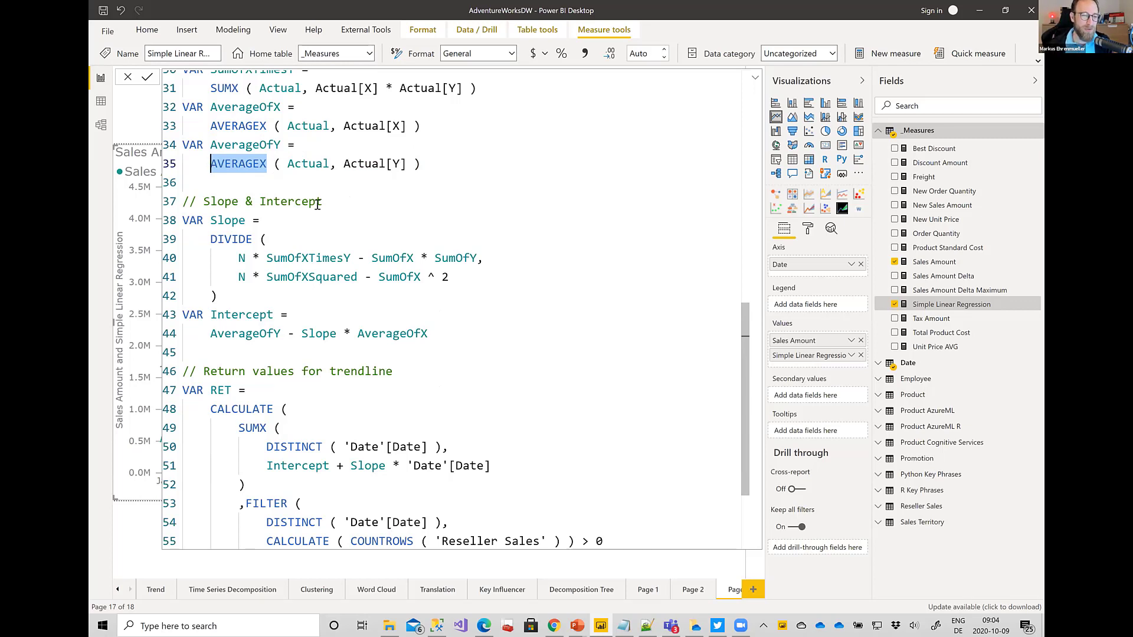
Trace the Actual reference back to its variable definition and highlight the FILTER expression through the two ISBLANK conditions
left_click(322, 163)
double_click(323, 164)
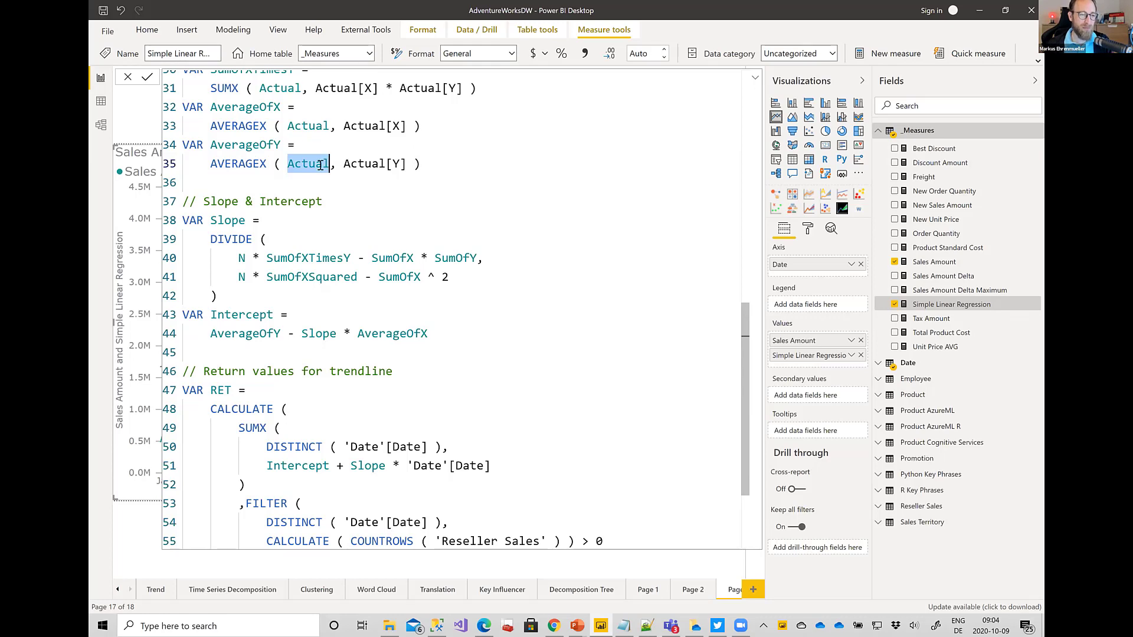
scroll(323, 163, "up", 10)
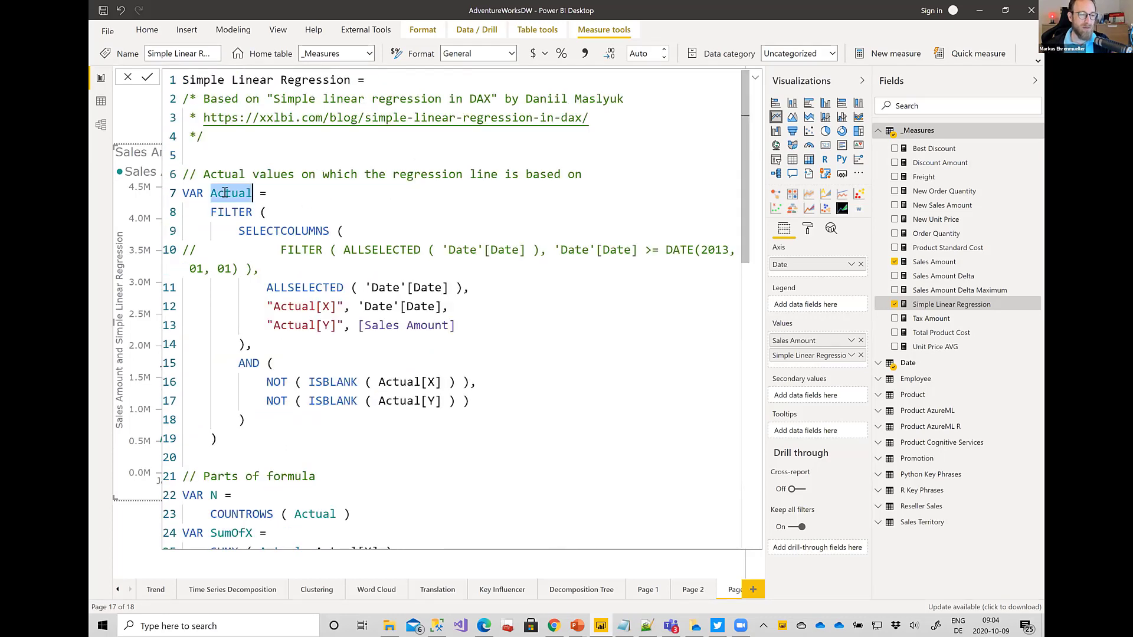
left_click(214, 212)
left_click(505, 404, "shift")
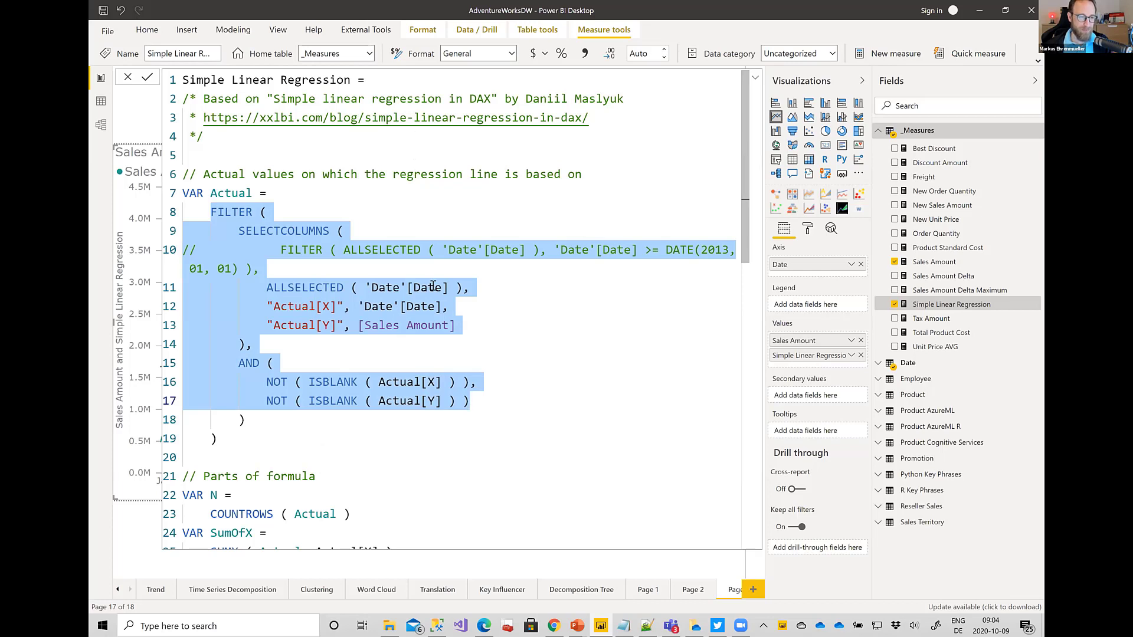
Limit the regression's Actual data to dates >= DATE(2013, 01, 01) by uncommenting the date FILTER and commenting out the plain ALLSELECTED line, and commit the measure
left_click(432, 253)
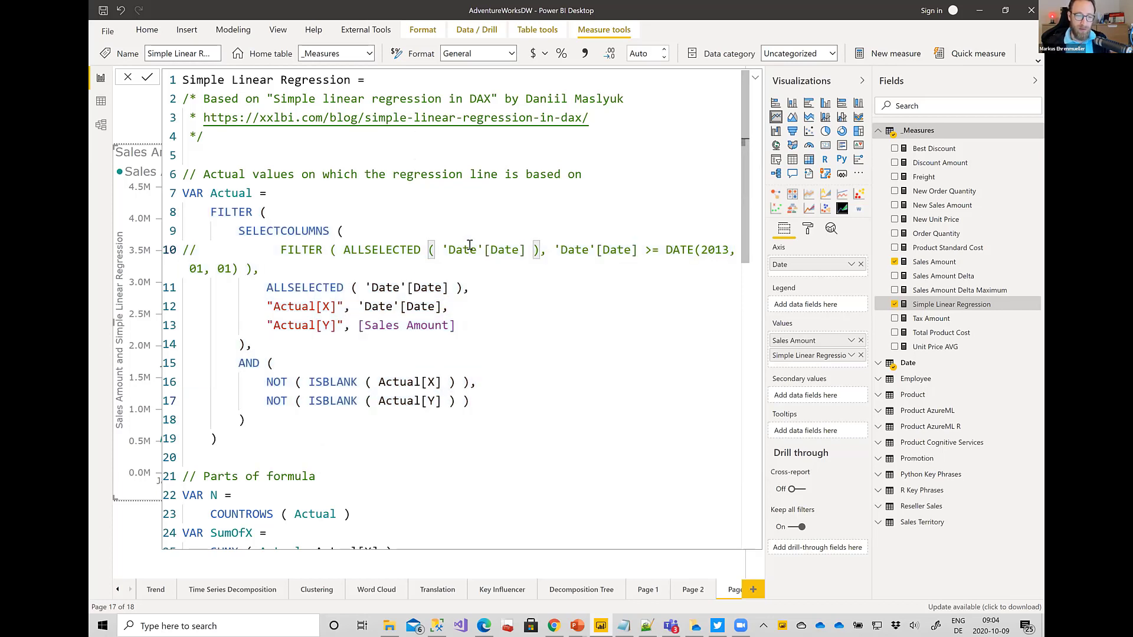
key("ctrl+slash")
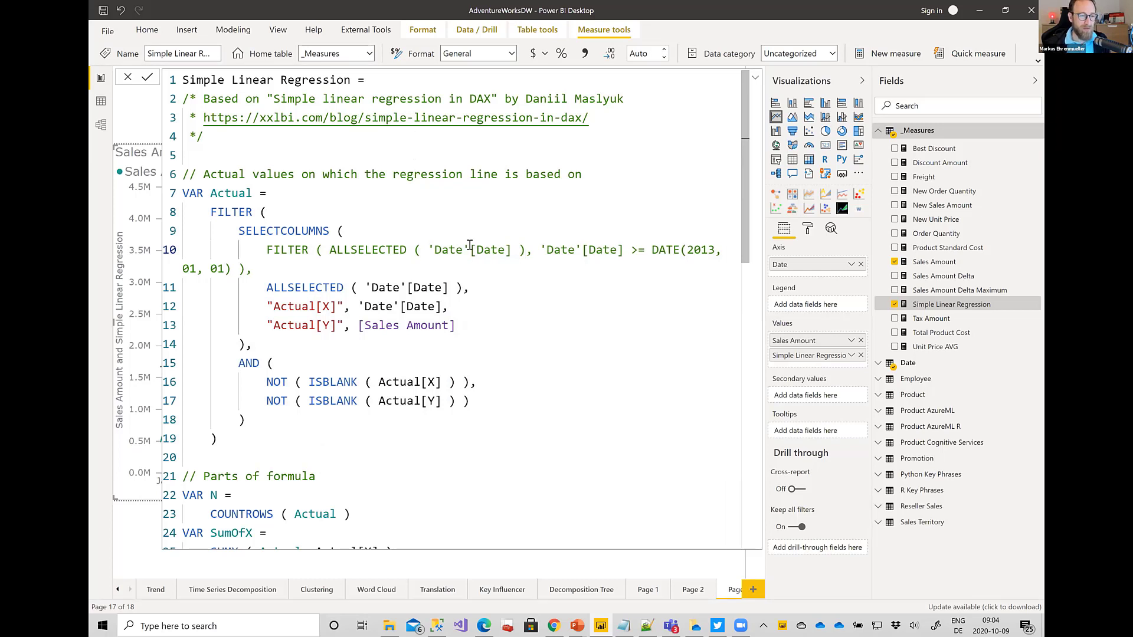
key("ctrl+slash")
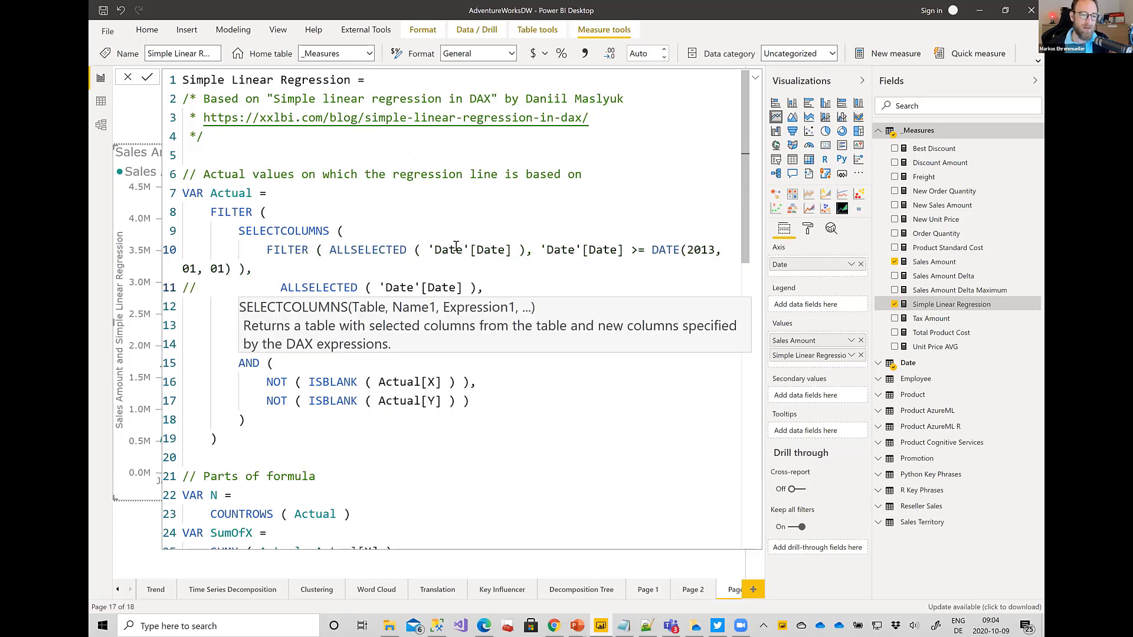
left_click(371, 242)
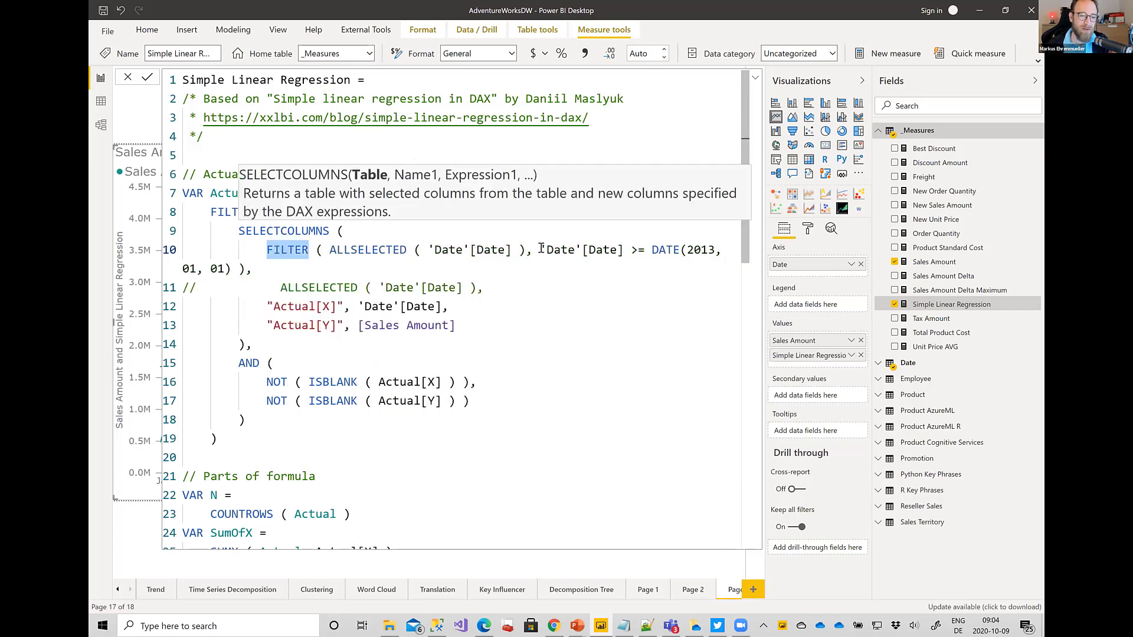
left_click_drag(541, 250, 723, 251)
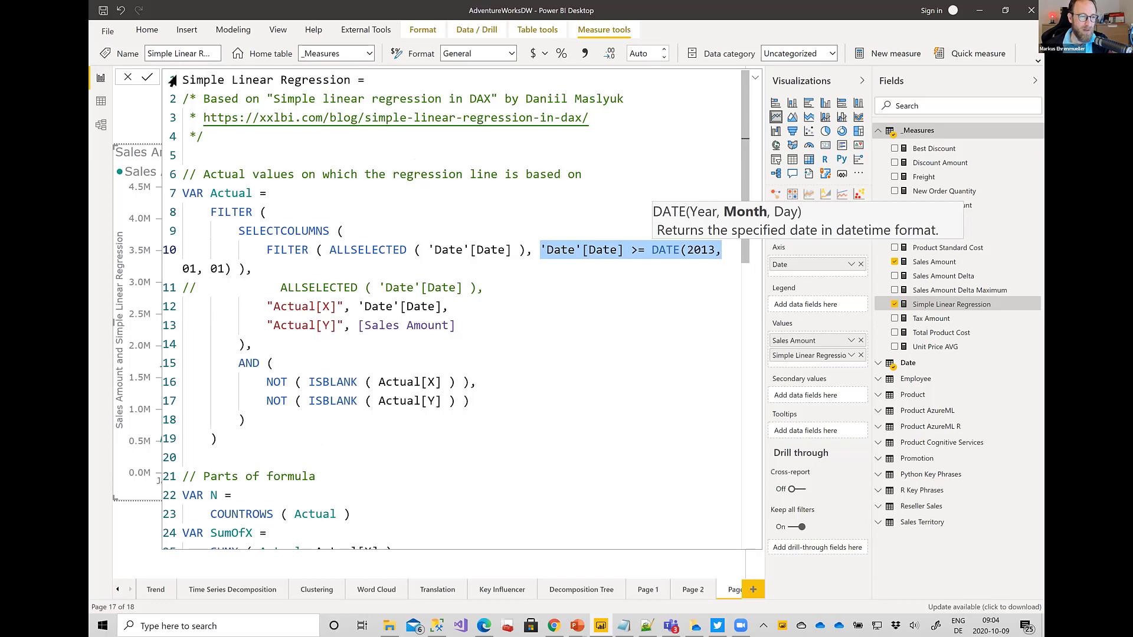
left_click(148, 79)
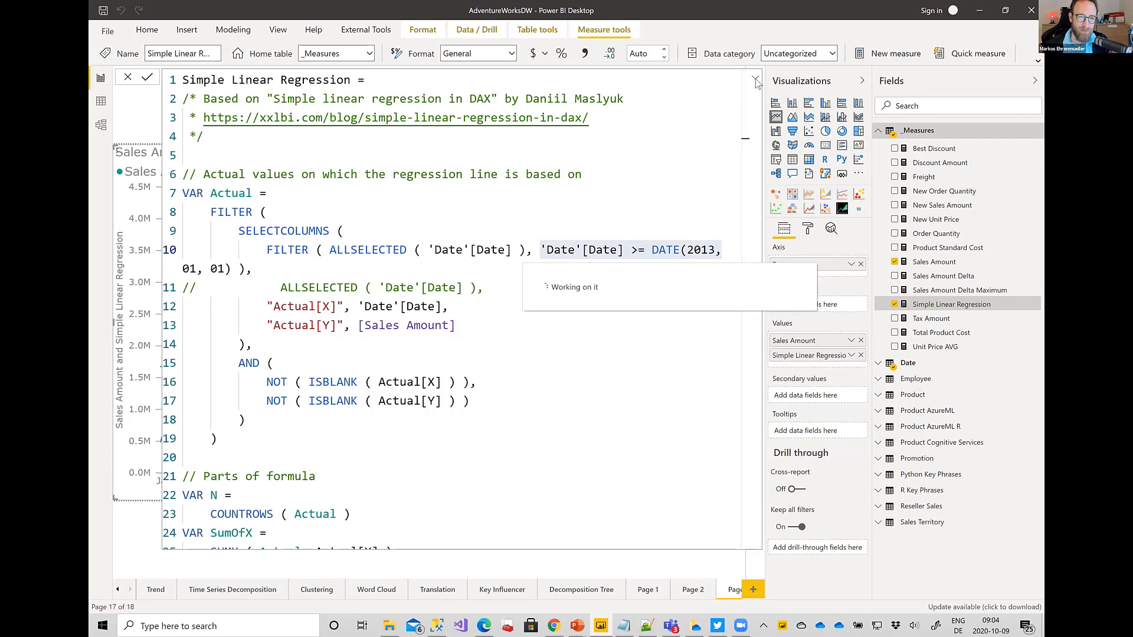
left_click(756, 79)
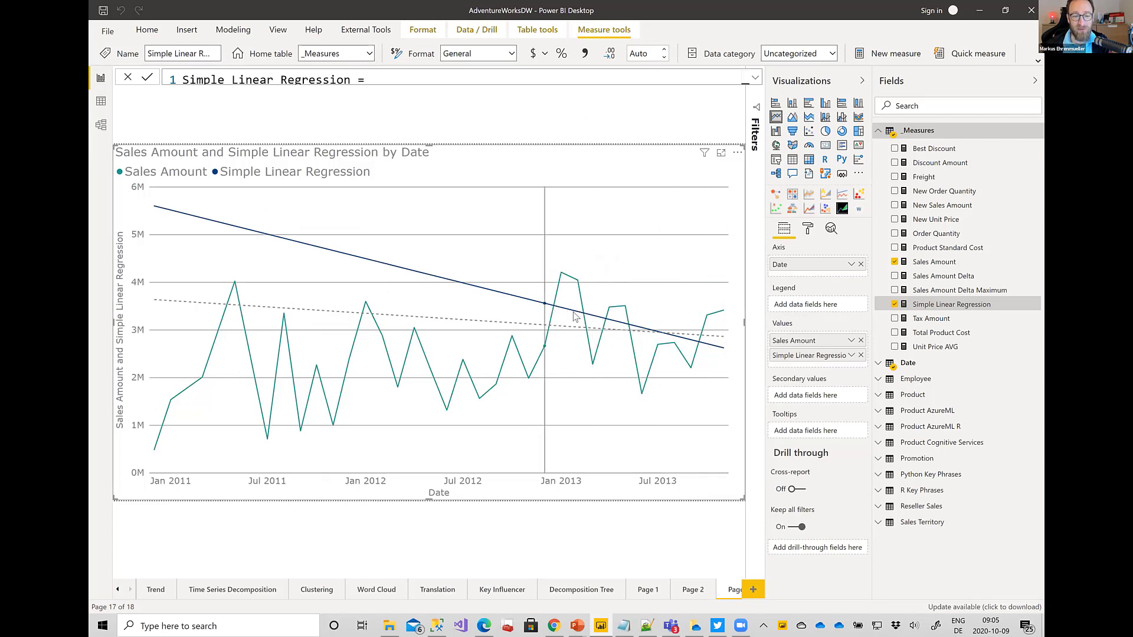
mouse_move(713, 348)
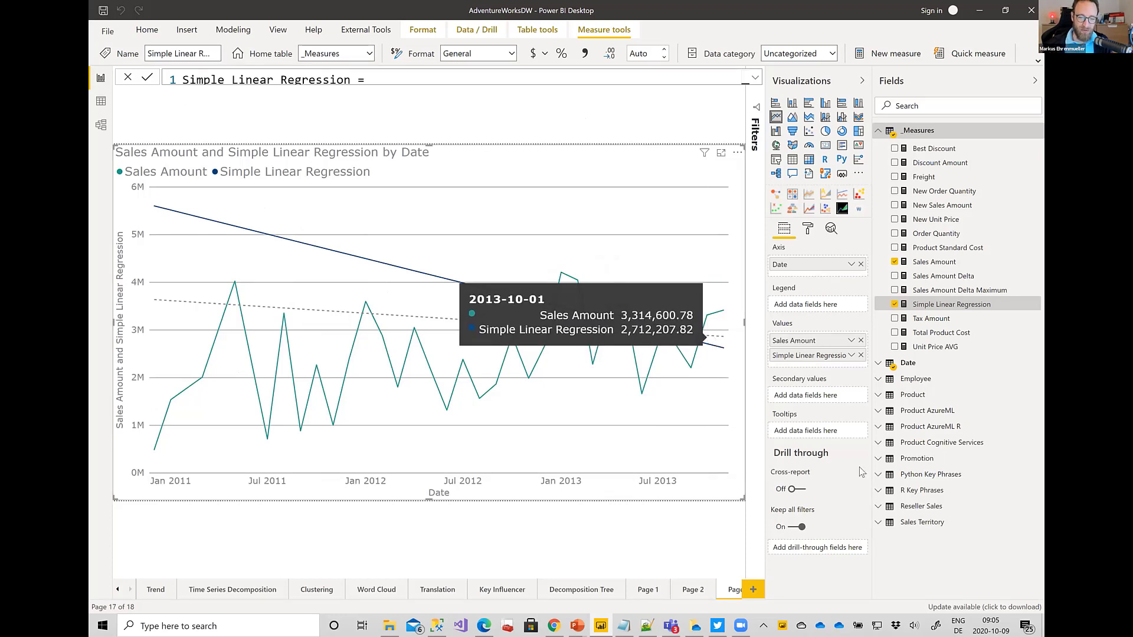
Add a new report page and insert a Q&A visual that asks for "sales amount by date"
left_click(753, 591)
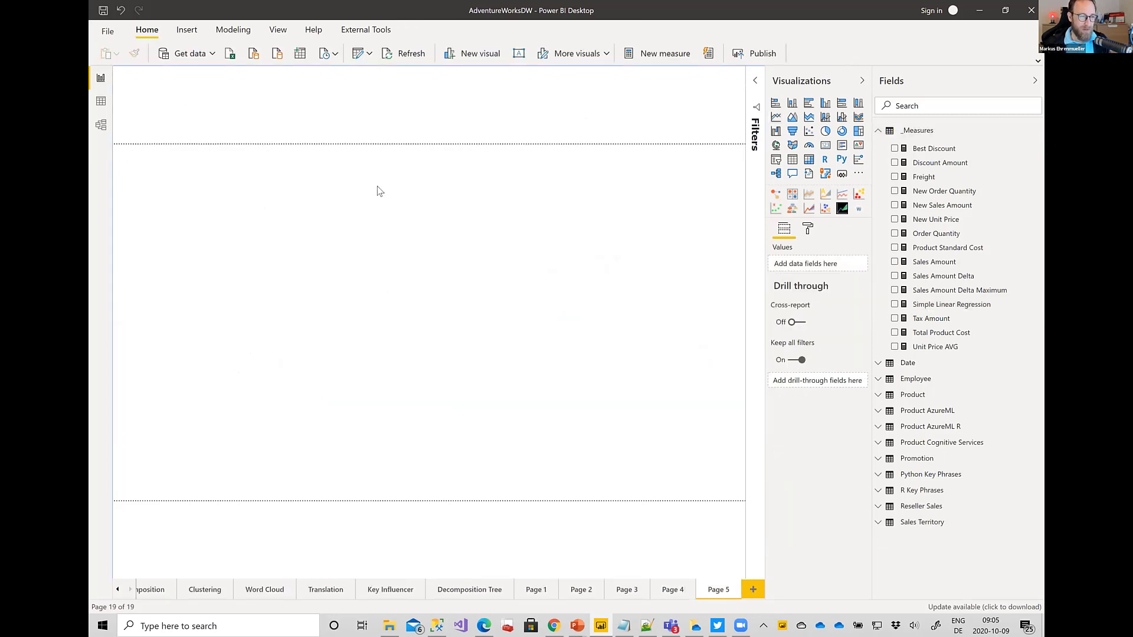
double_click(377, 191)
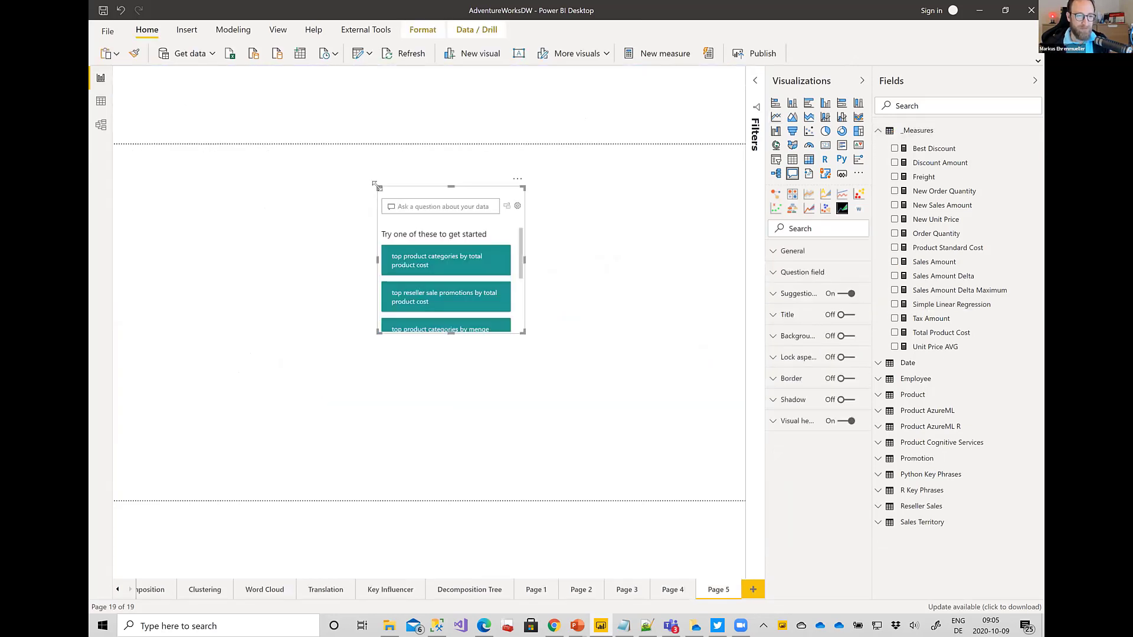
type("salesa amount")
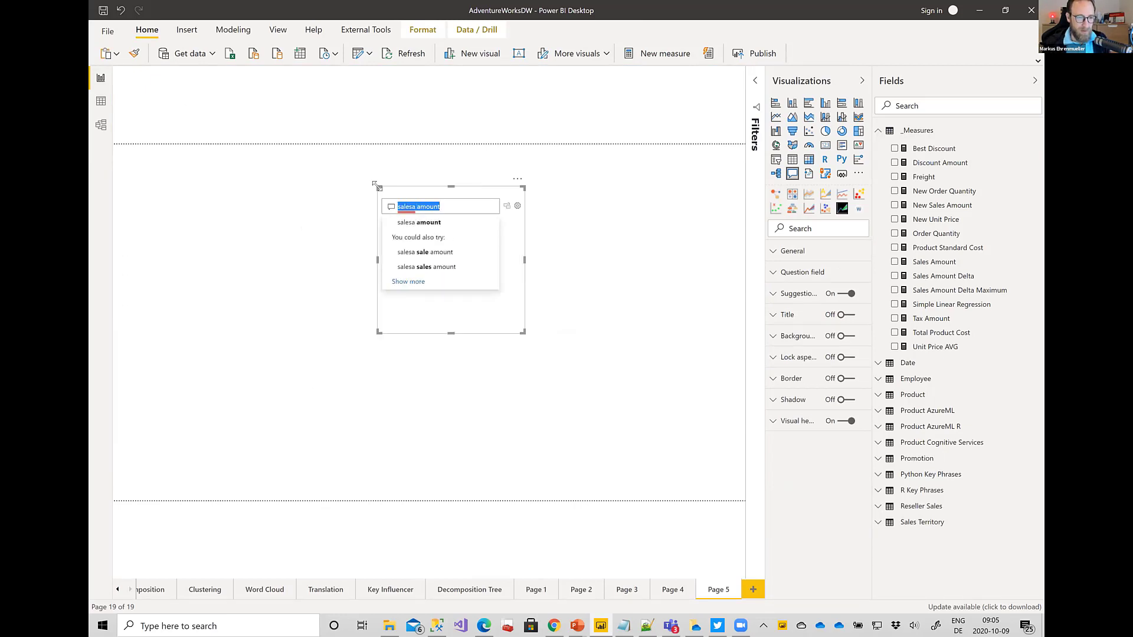
key("BackSpace")
key("BackSpace")
type("amount by date")
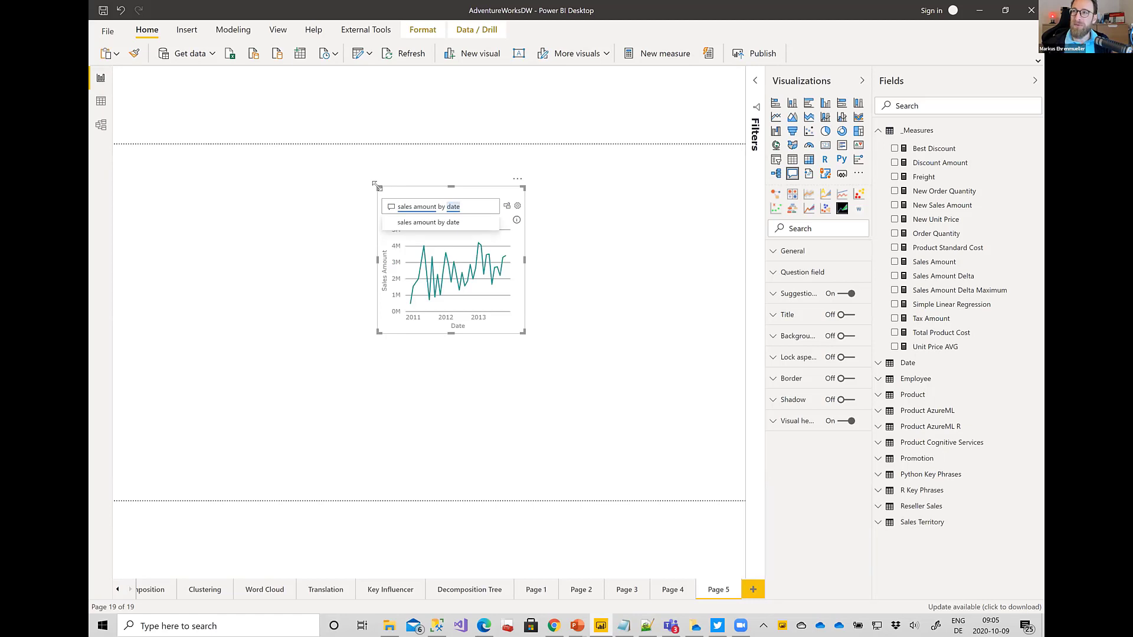
Enlarge the Q&A visual to fill the page and convert it to a standard visual of type R script
left_click_drag(444, 188, 97, 132)
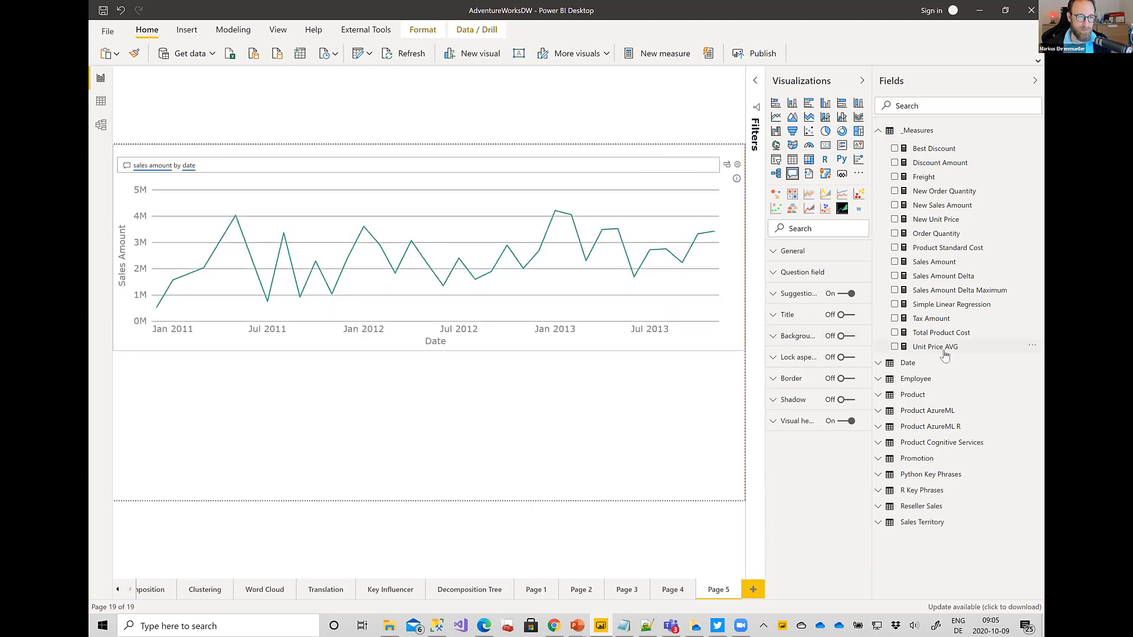
left_click(273, 169)
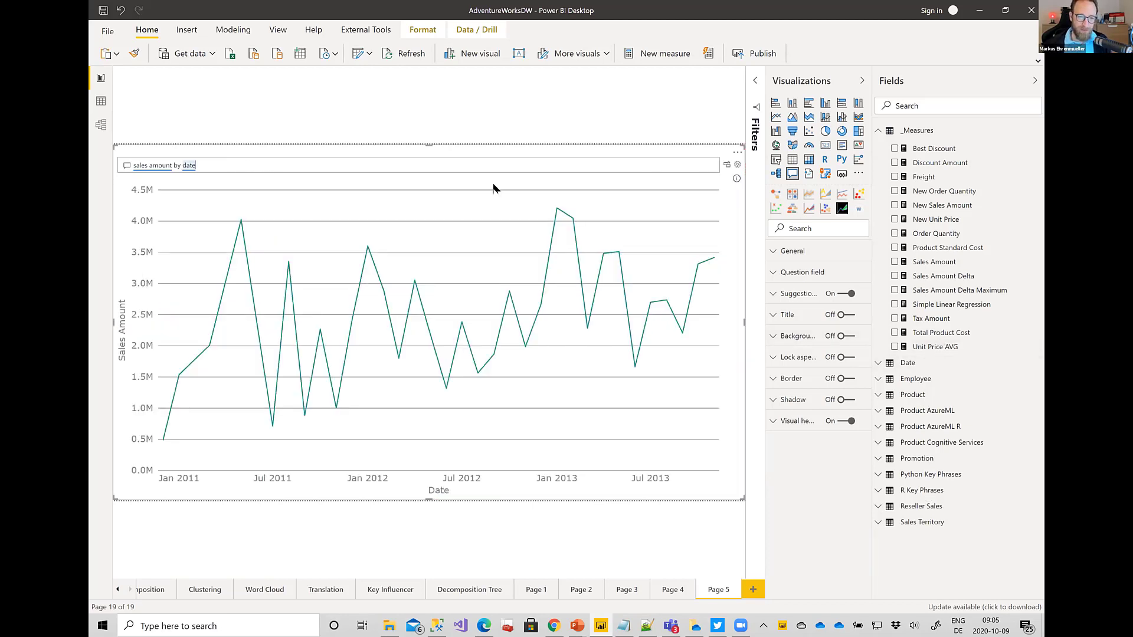
left_click(727, 167)
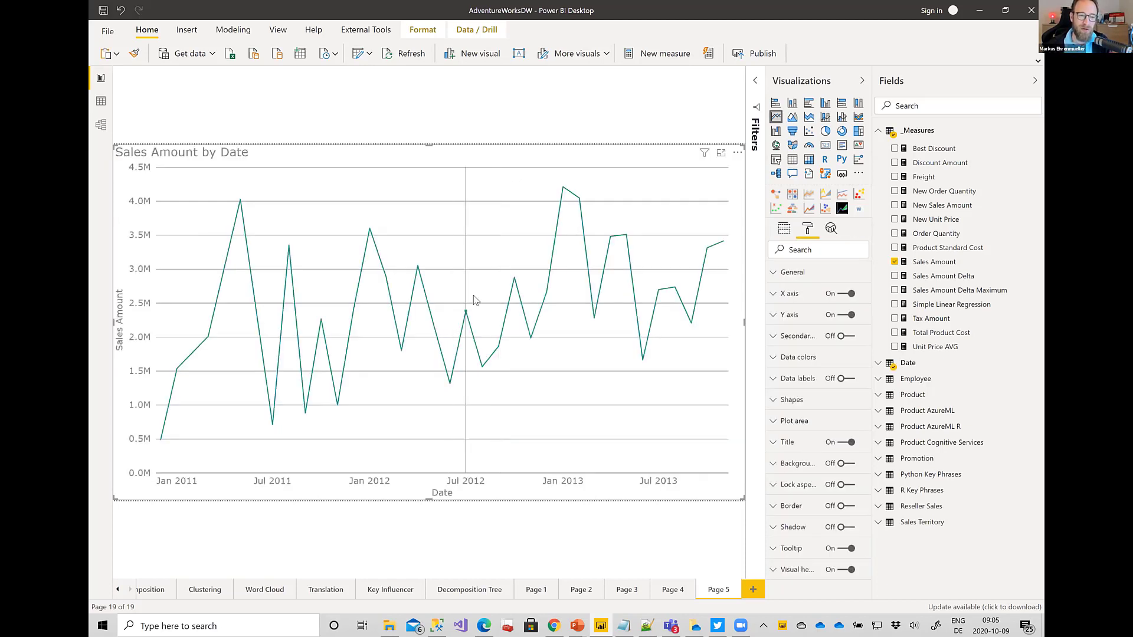
mouse_move(475, 300)
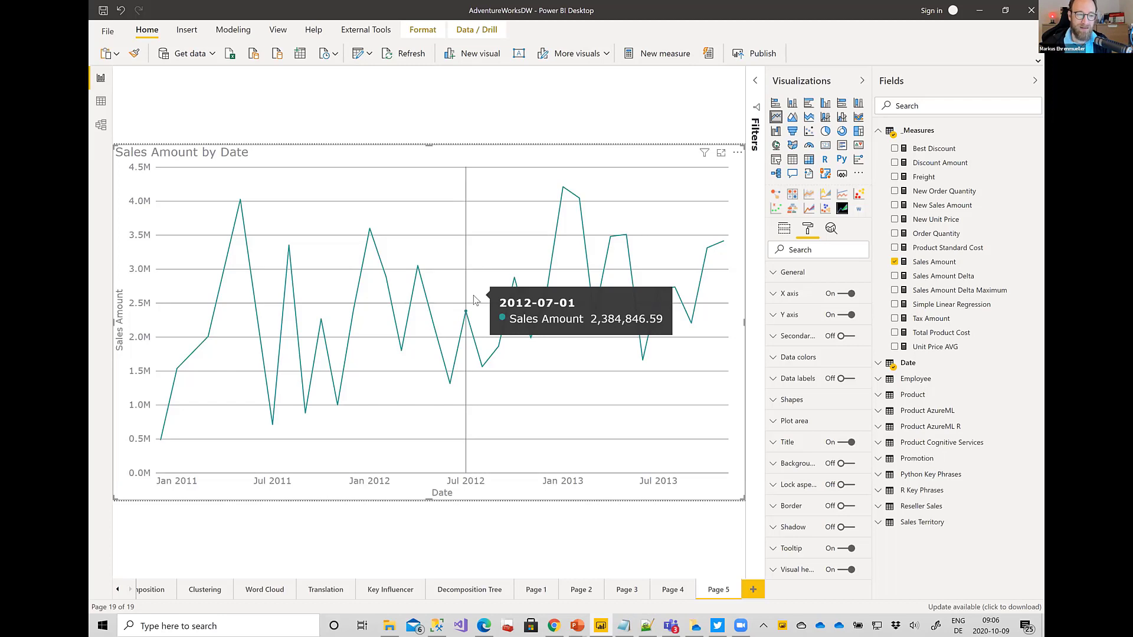
left_click(826, 163)
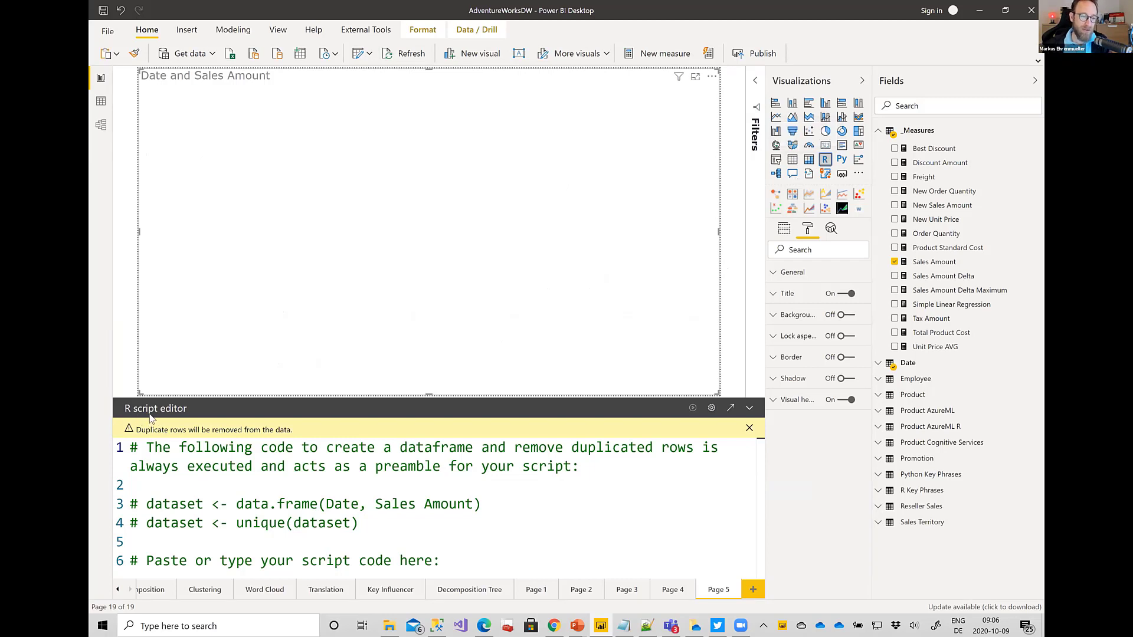
Examine the R script preamble, highlighting the data.frame(Date, Sales Amount) and unique(dataset) parts and comparing them with the visual's value fields
left_click(149, 451)
key("shift+Left")
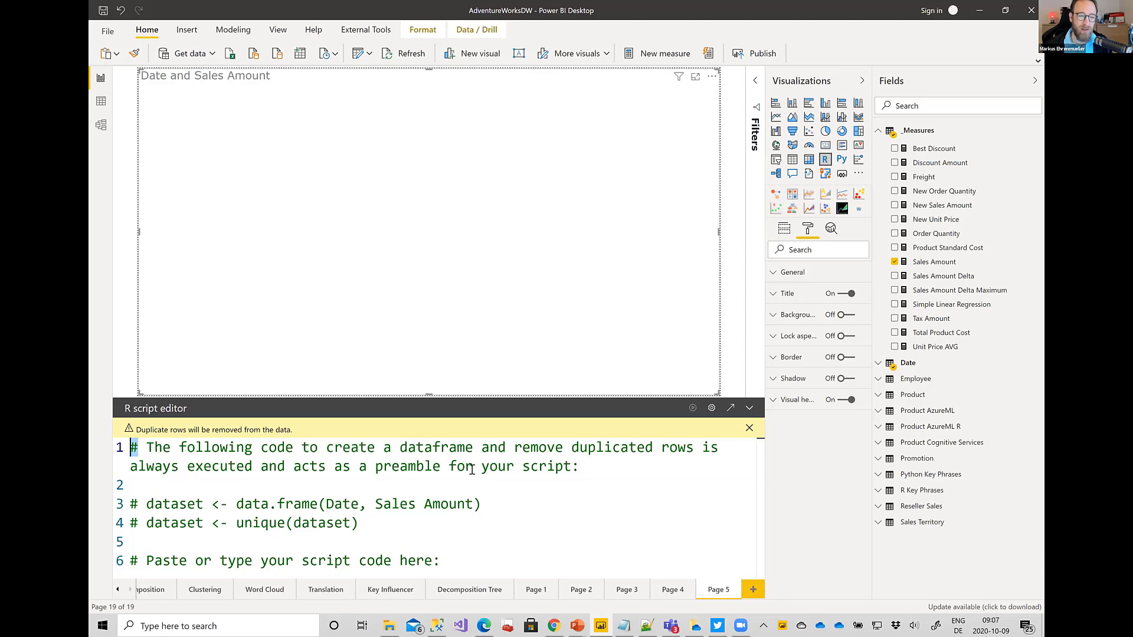
left_click(488, 500)
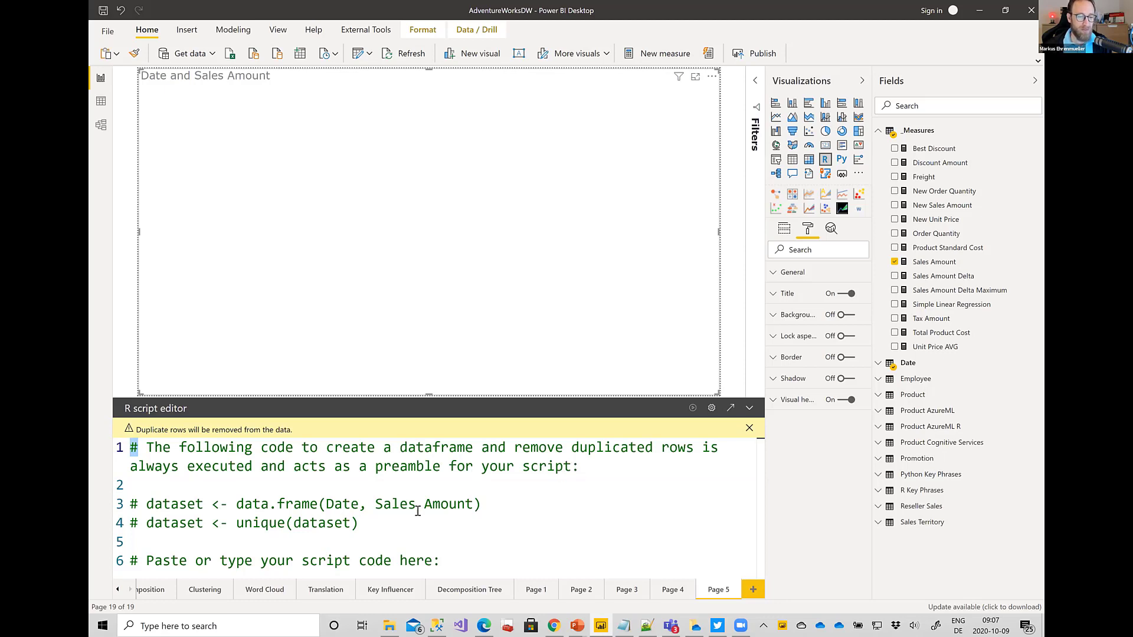
left_click_drag(151, 504, 541, 505)
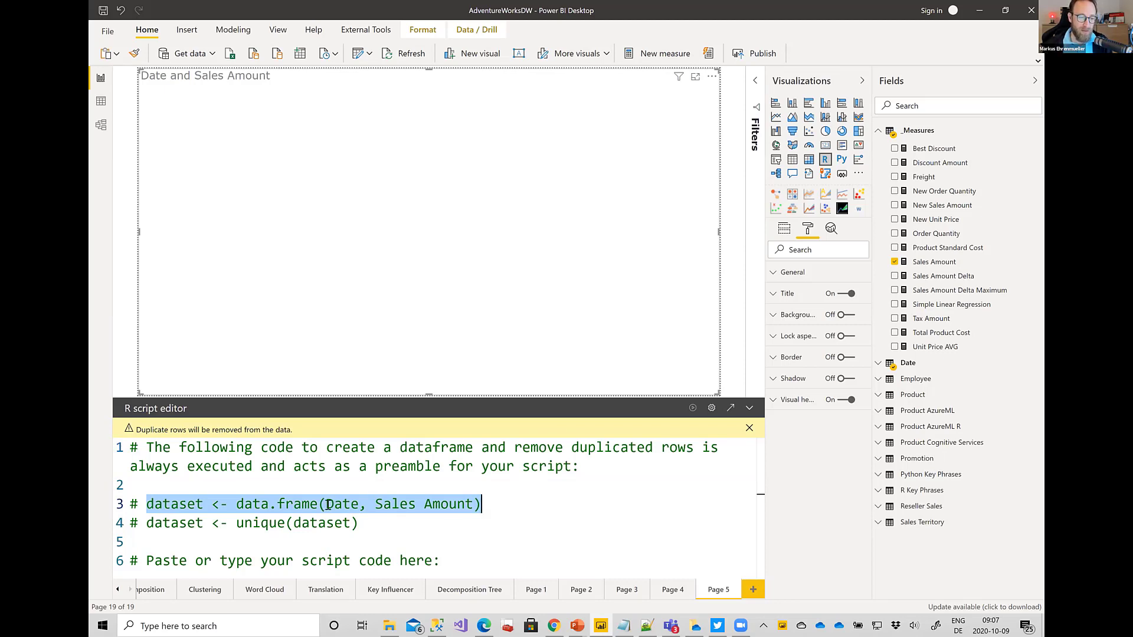
left_click_drag(327, 506, 474, 506)
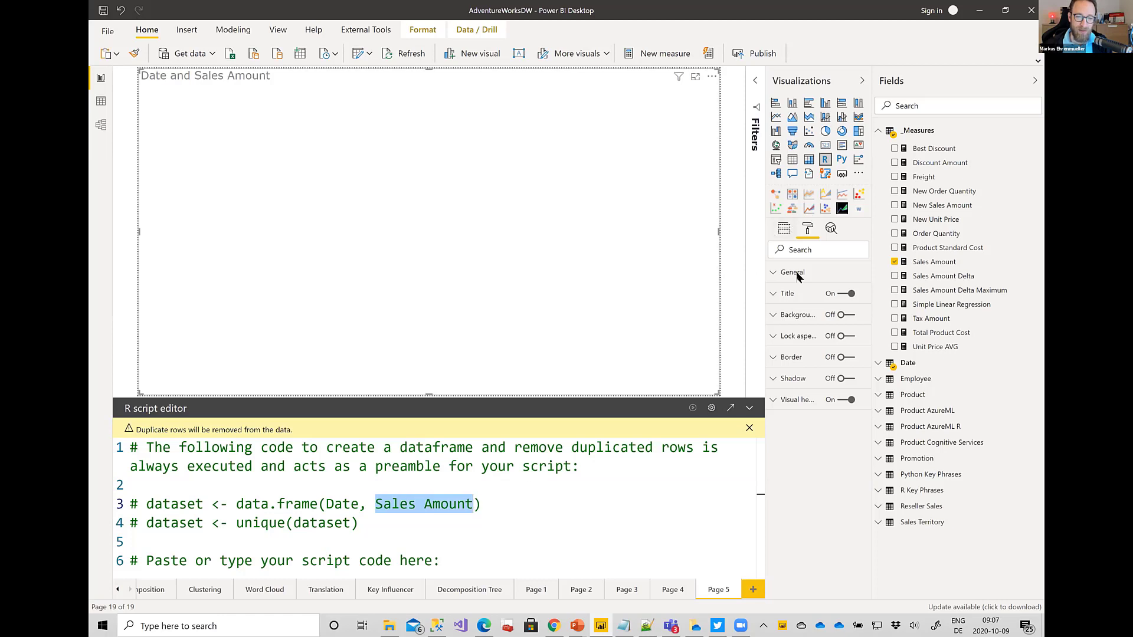
left_click(785, 229)
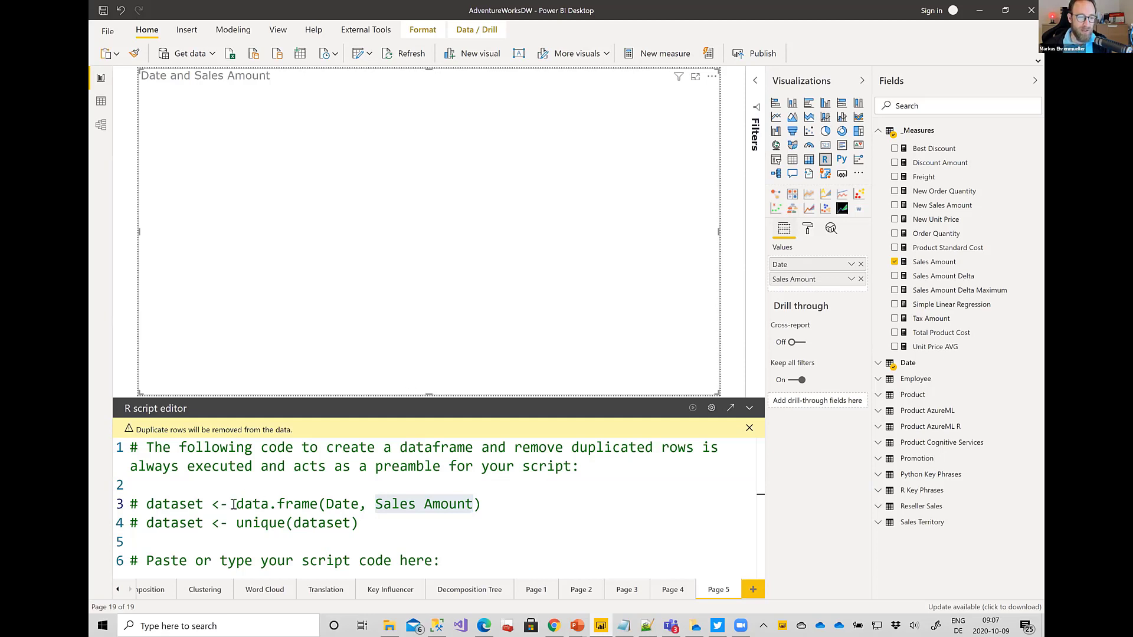
double_click(317, 503)
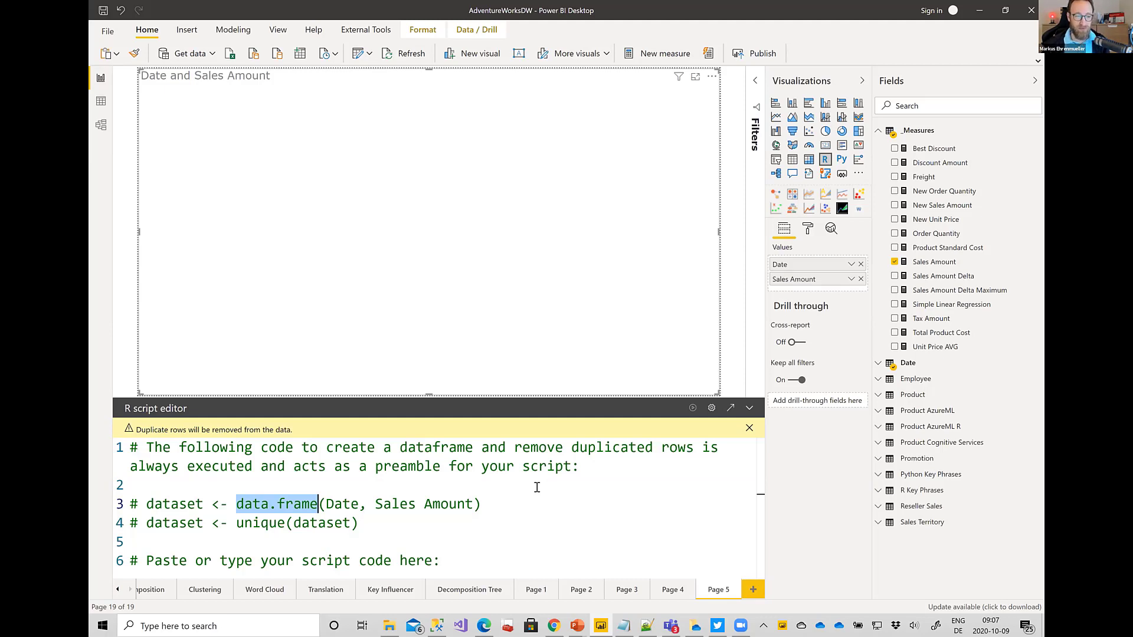
left_click(377, 525)
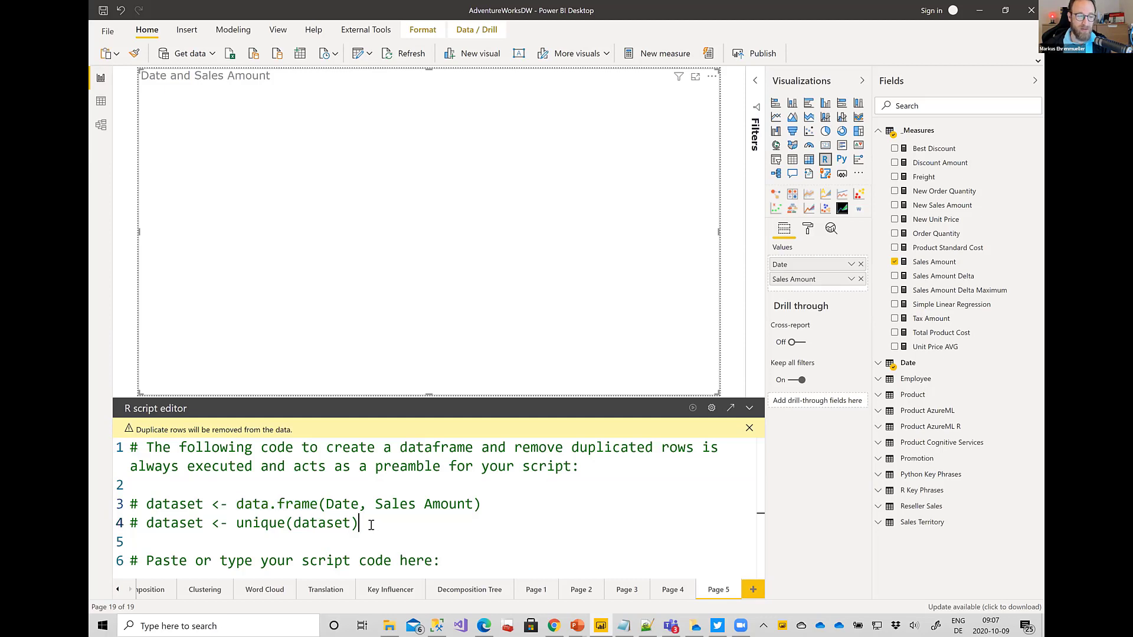
left_click_drag(371, 525, 230, 525)
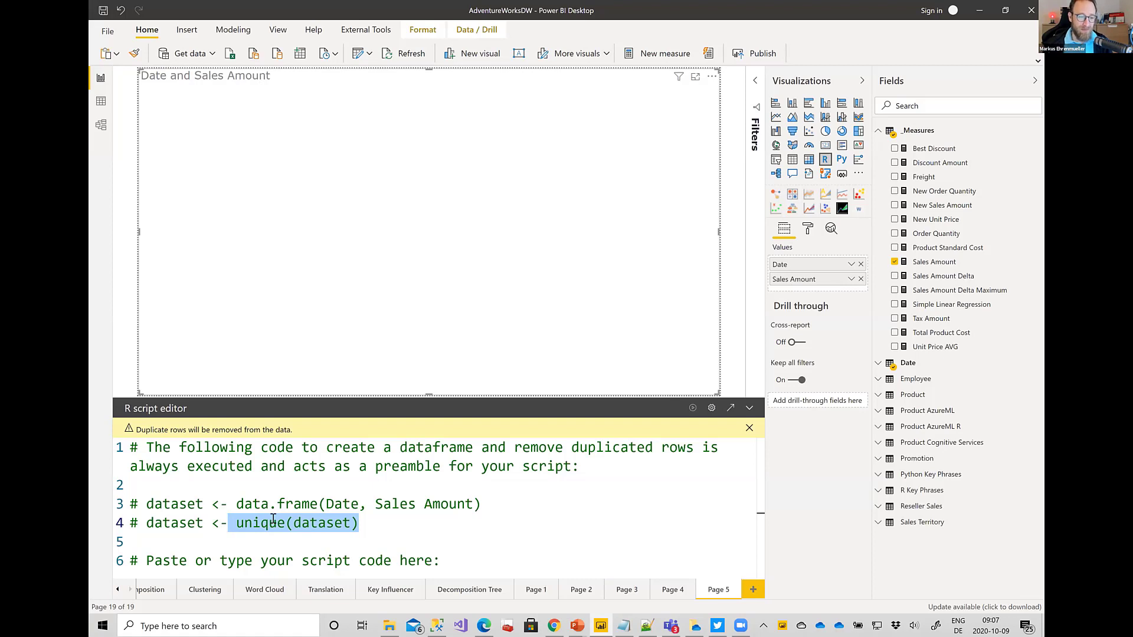
View Page 4 briefly, return to the R visual on Page 5 and highlight the script's placeholder comment for custom code
left_click(682, 592)
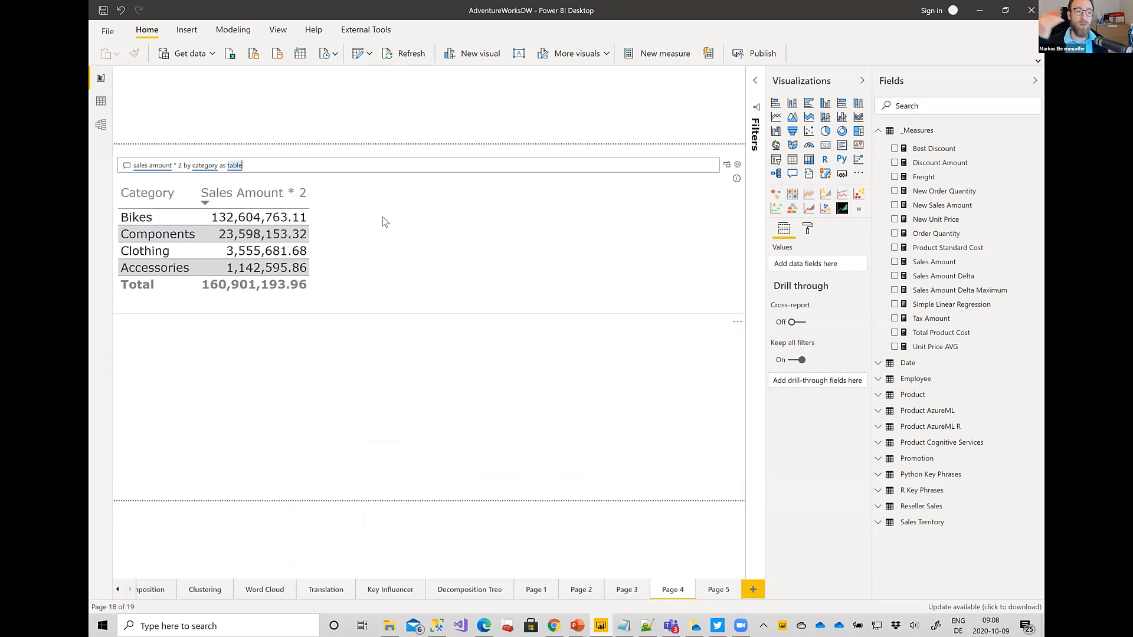
left_click(717, 590)
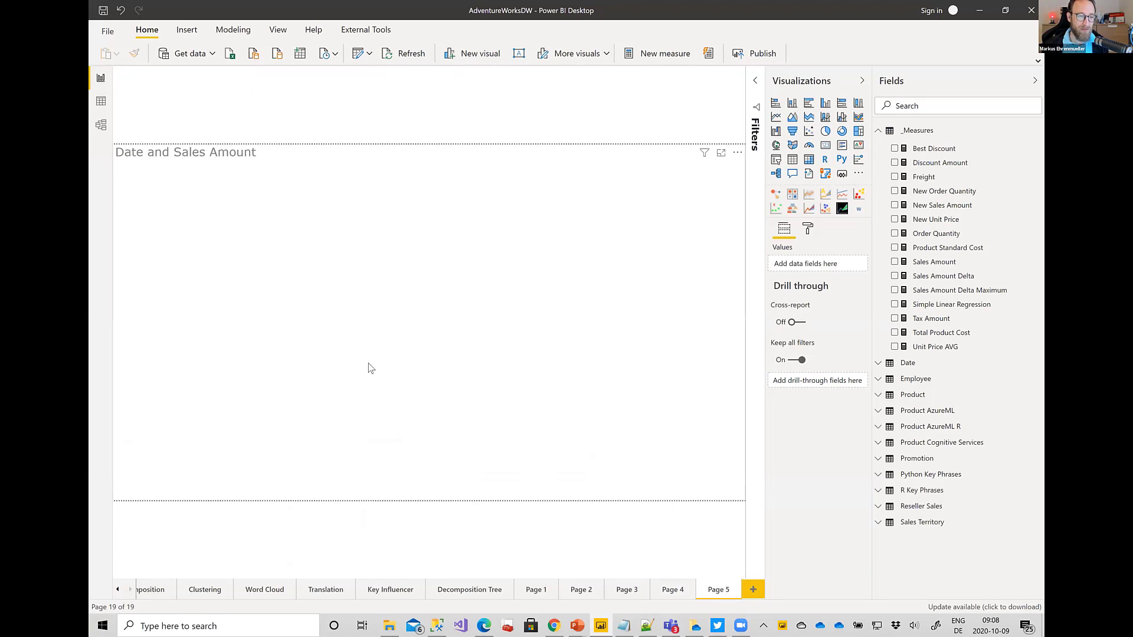
left_click(410, 316)
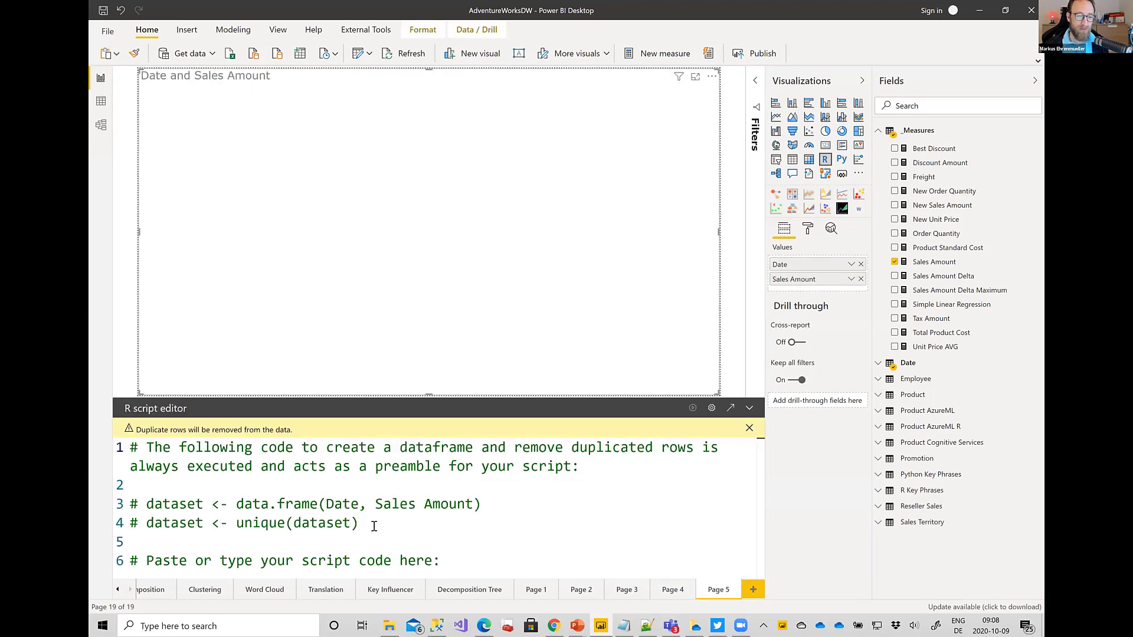
left_click_drag(464, 563, 118, 562)
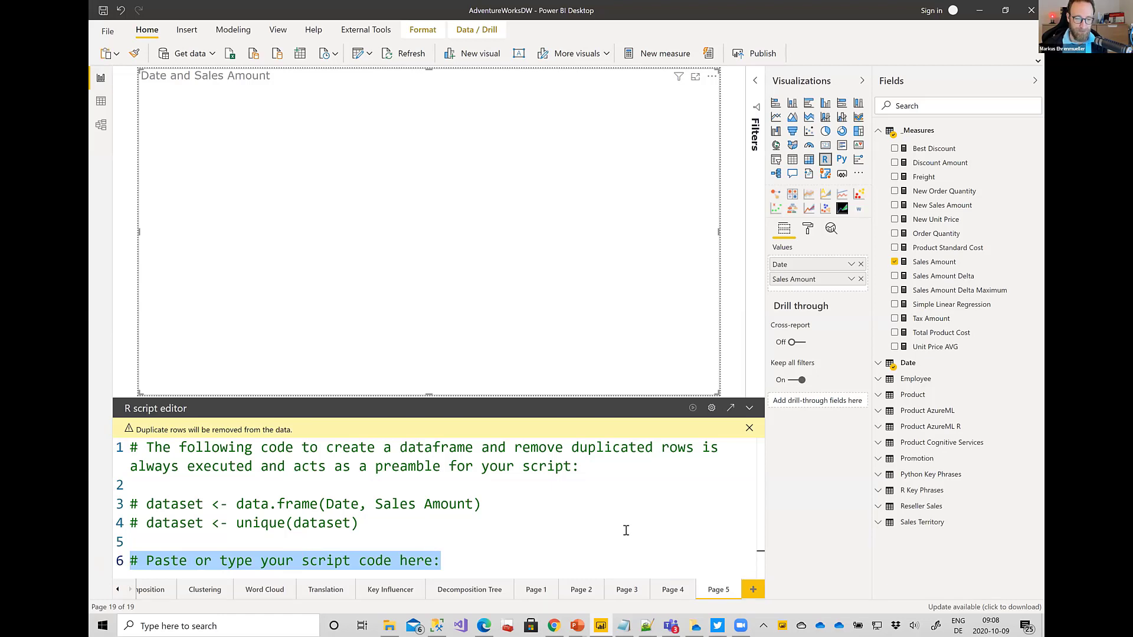
Switch to Notepad++ for the linear regression R script, replace the R visual's entire script with it and run it
left_click(642, 622)
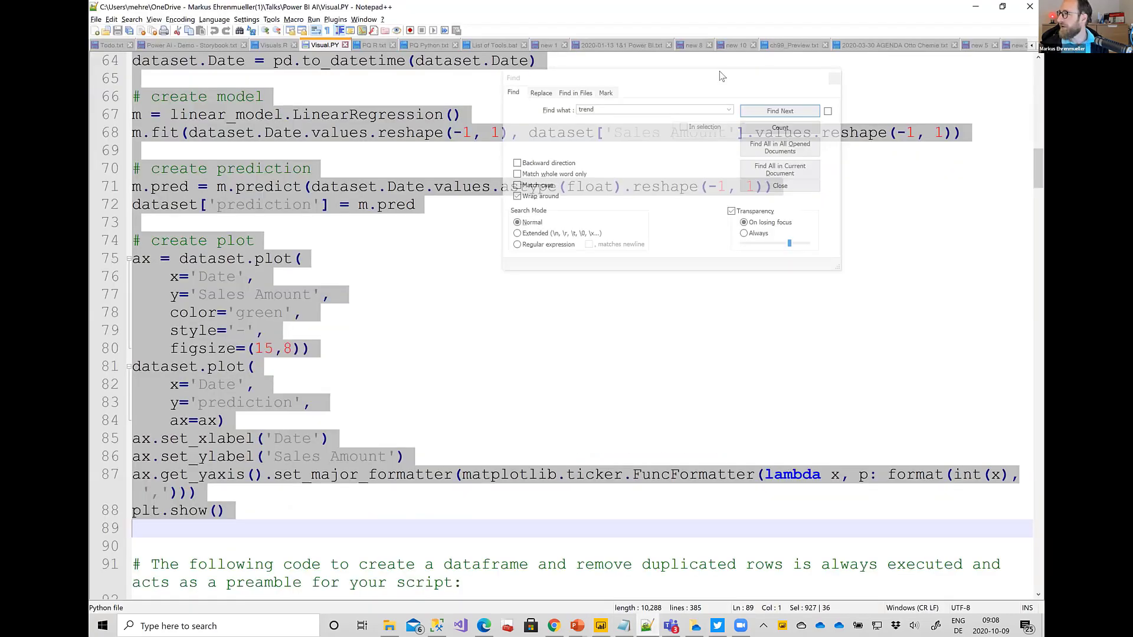
key("alt+Tab")
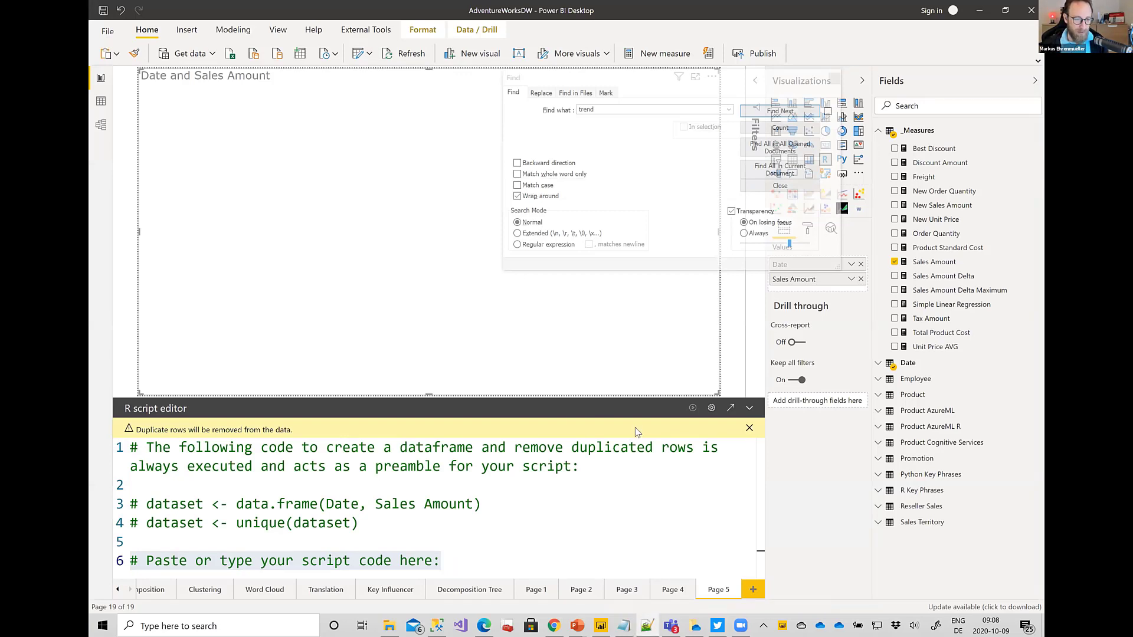
left_click(437, 494)
key("ctrl+a")
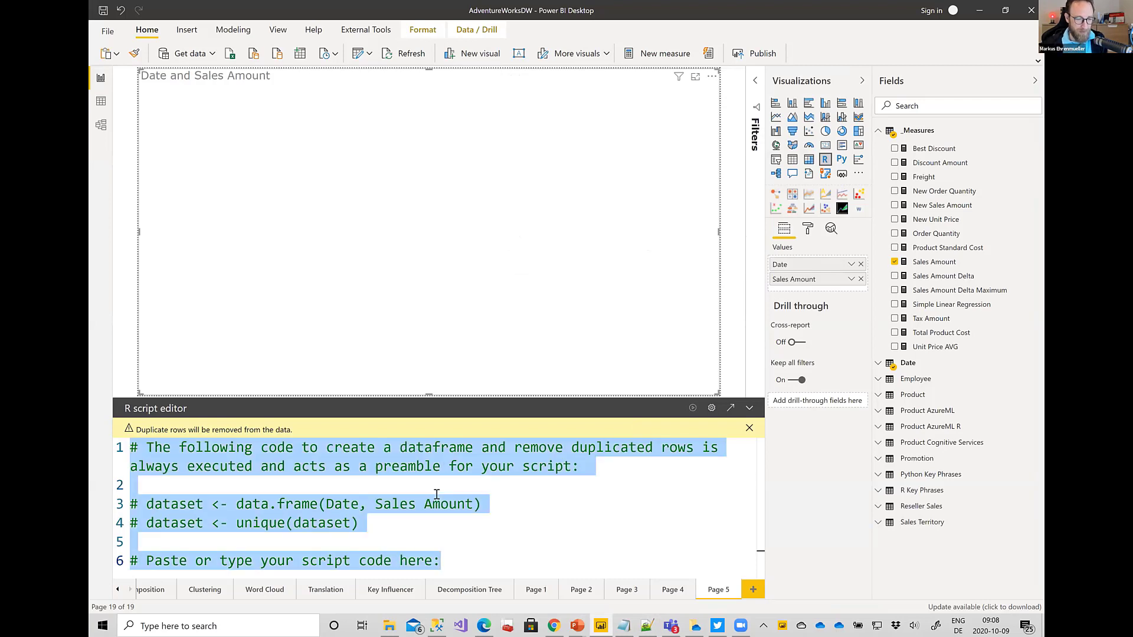
key("ctrl+v")
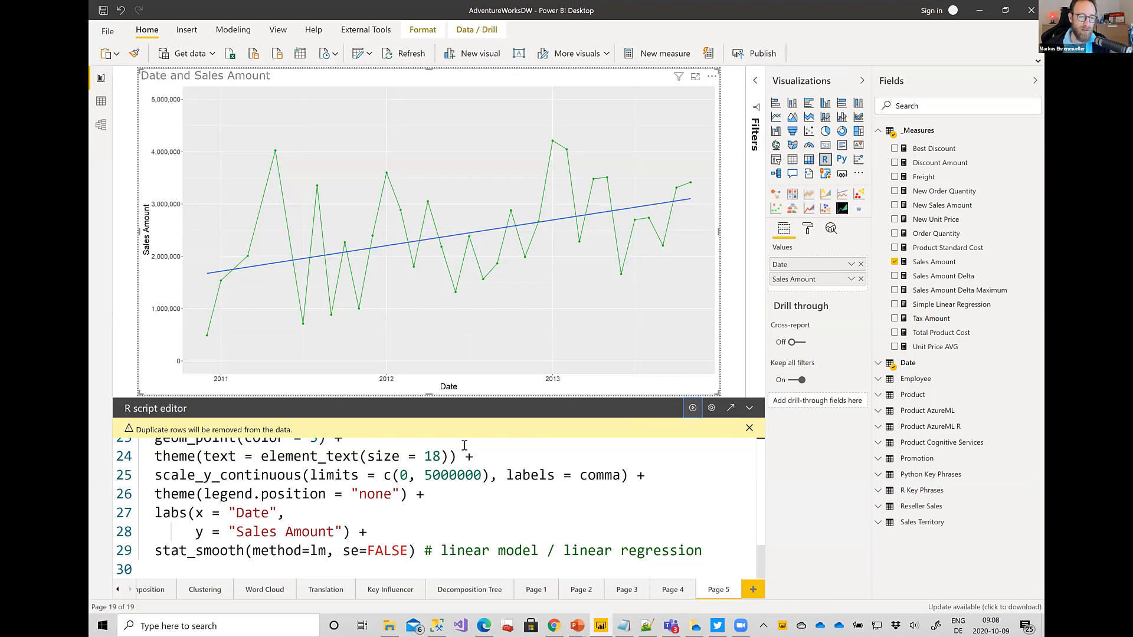
Examine the R trendline script from its beginning through the lines loading the ggplot2 and scales packages
key("ctrl+Home")
key("Down")
key("Down")
key("Down")
key("Down")
key("Down")
key("Down")
key("Down")
key("Down")
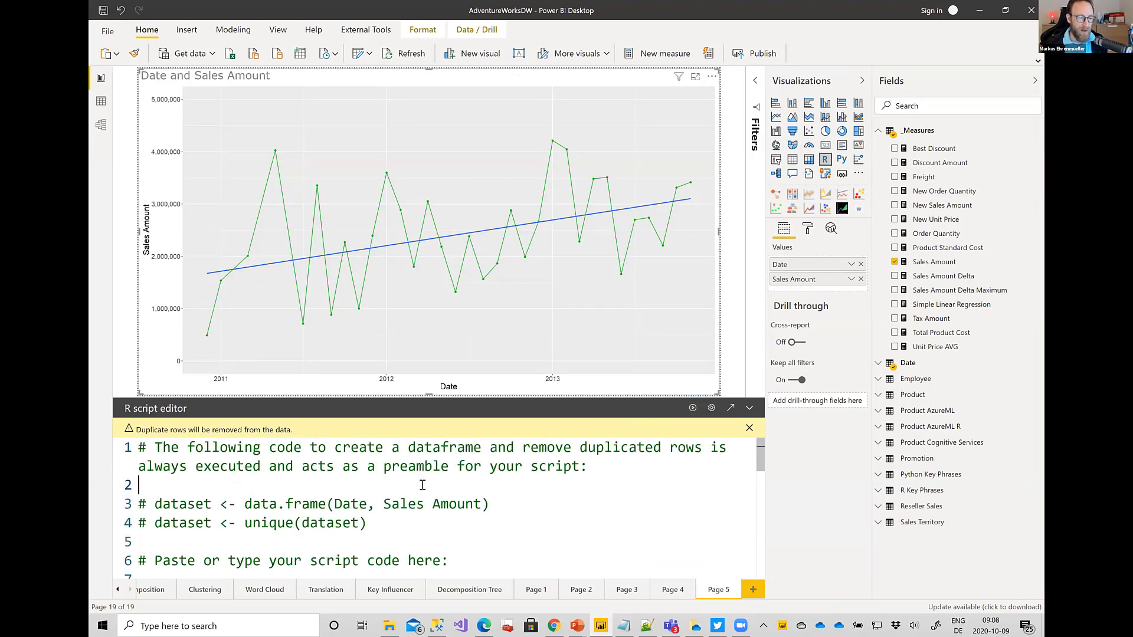
key("Down")
key("Down")
key("Down")
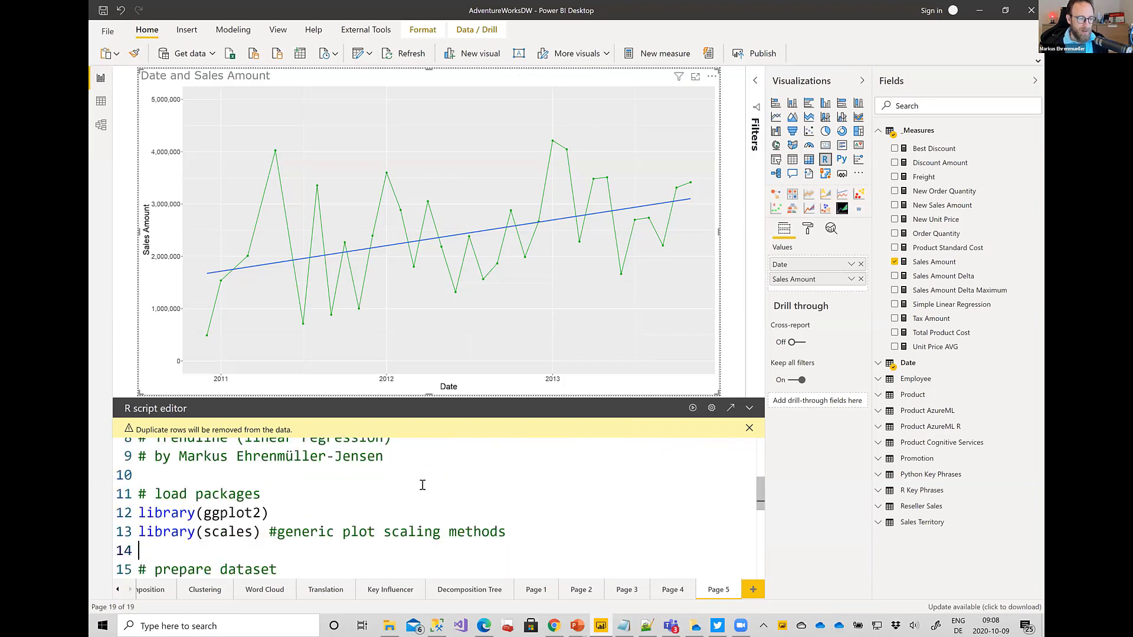
Examine the script's package-loading lines and the as.POSIXct line that converts the dataset's Date column
key("shift+Down")
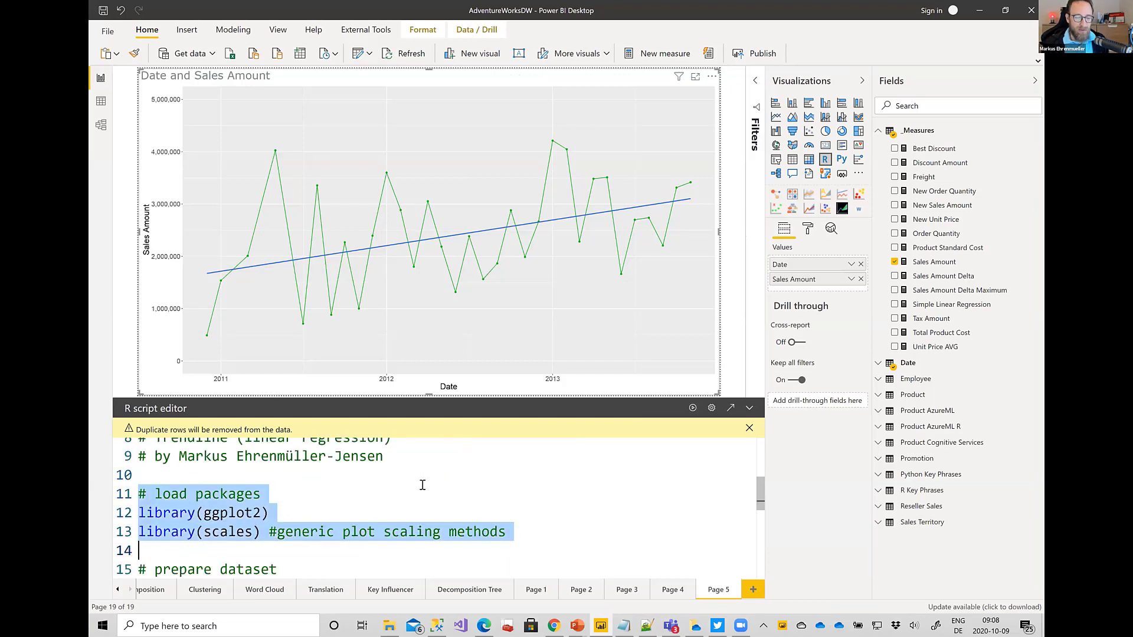
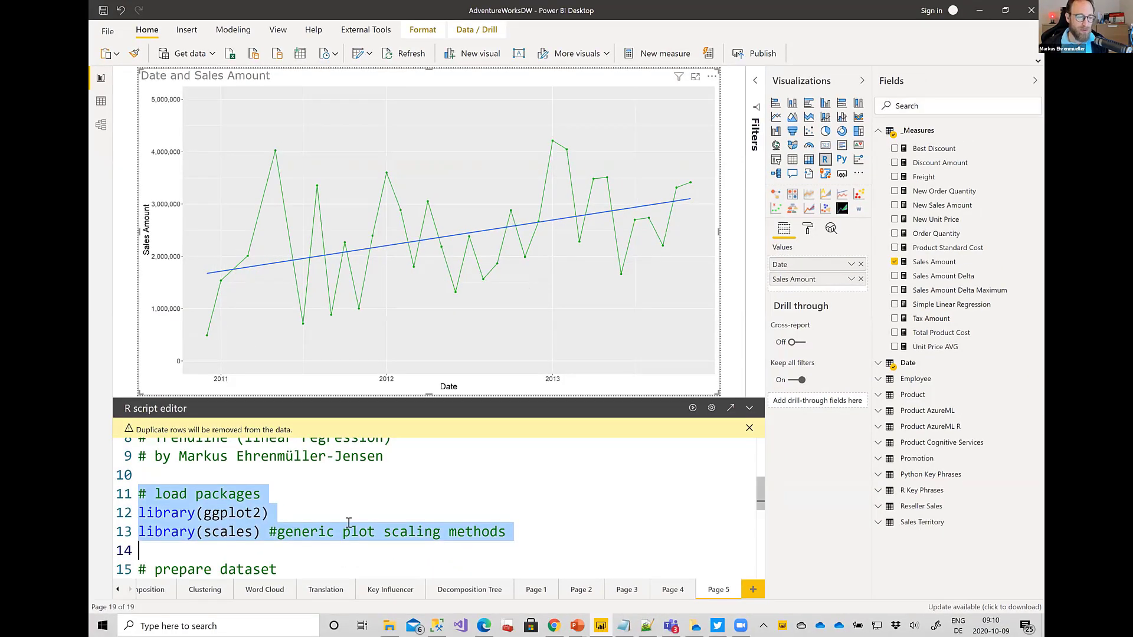
left_click(349, 523)
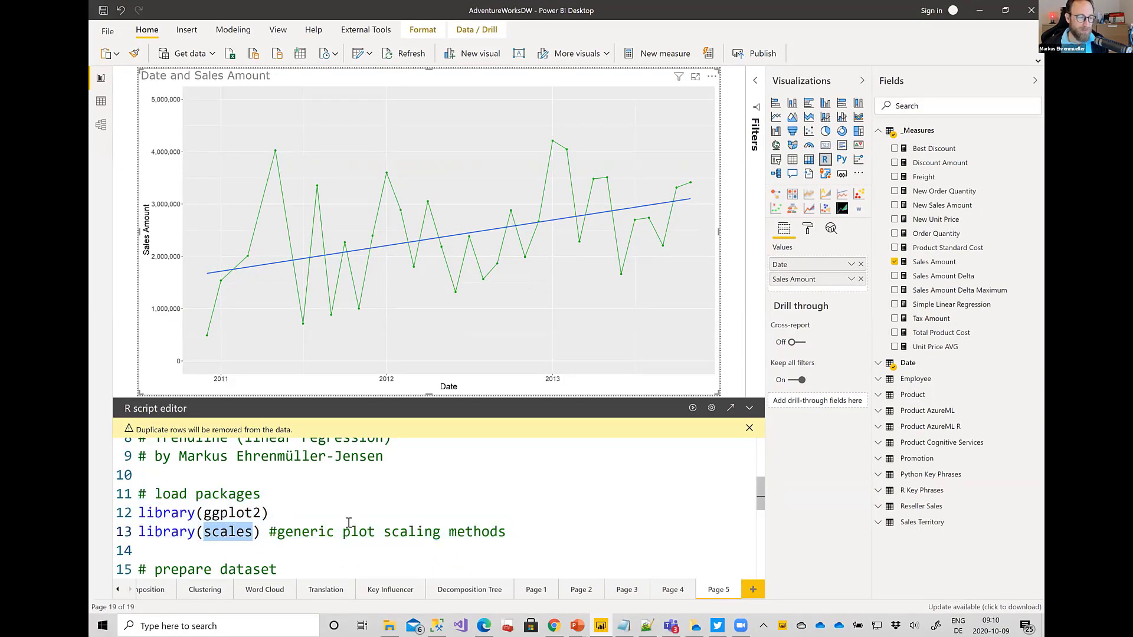
scroll(348, 523, "down", 2)
left_click(337, 472)
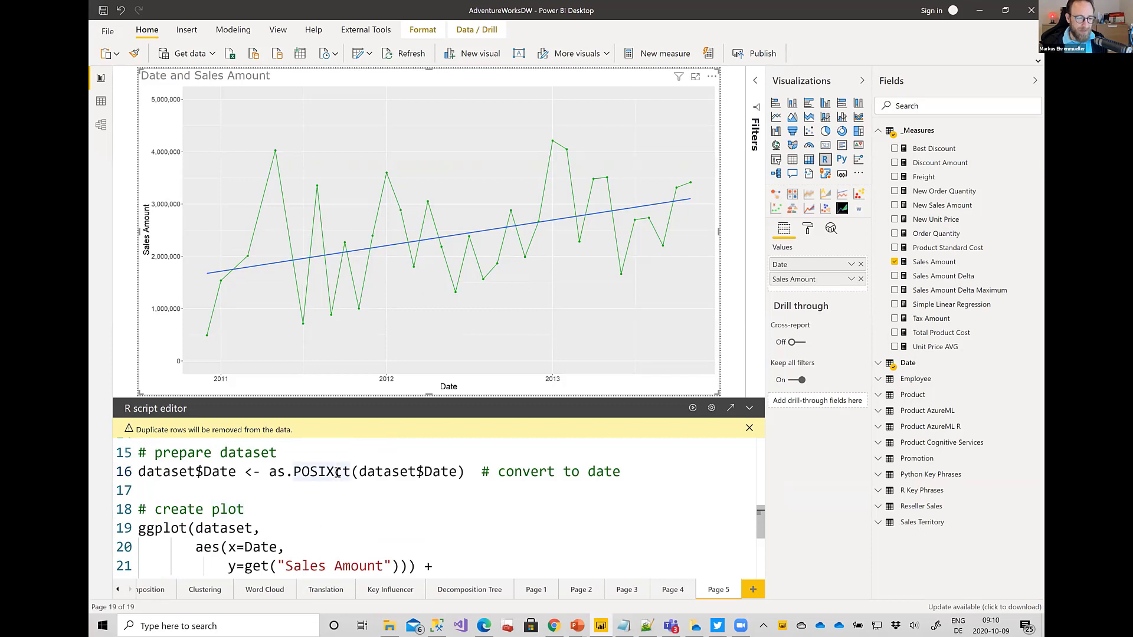
triple_click(336, 472)
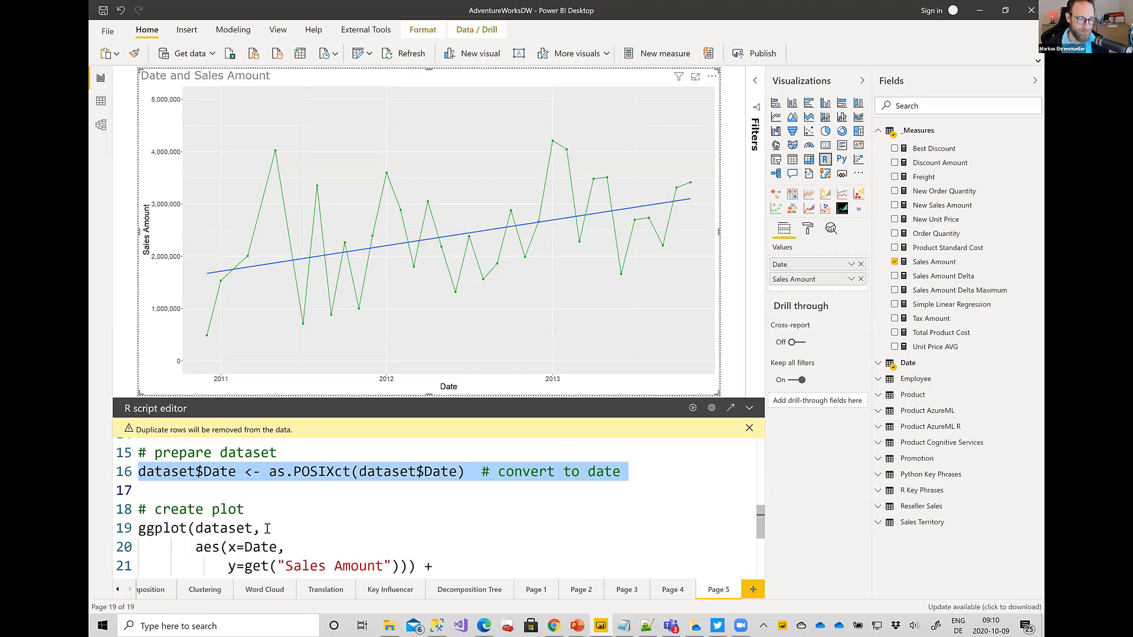
Examine the ggplot call and its dataset argument, comparing it with the dataset definition in the script preamble
left_click(228, 528)
double_click(161, 527)
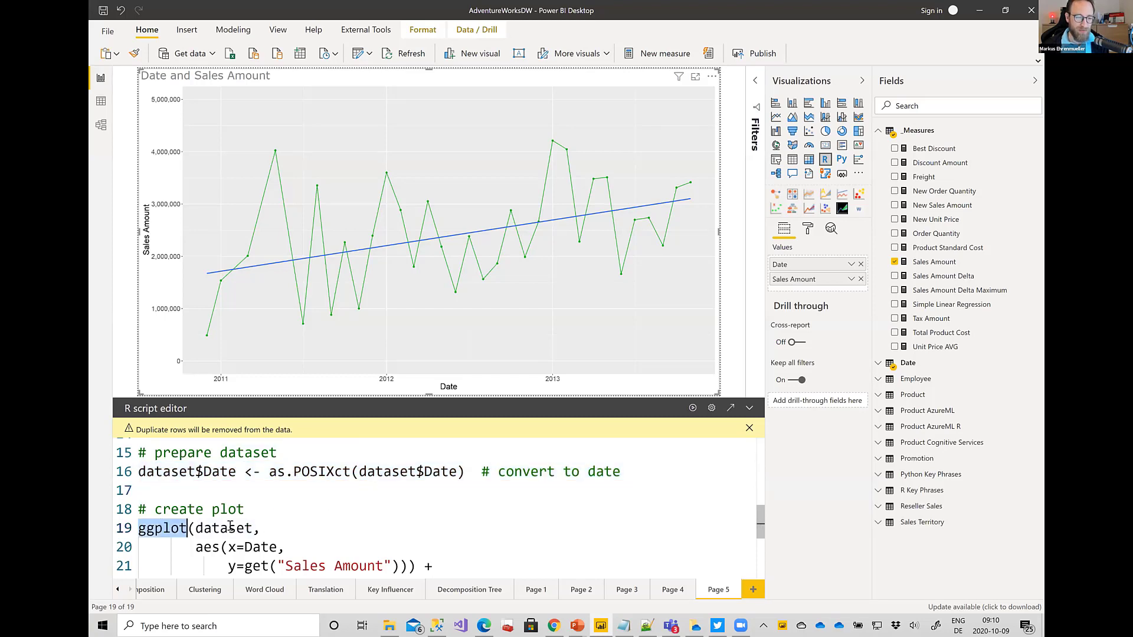
double_click(230, 527)
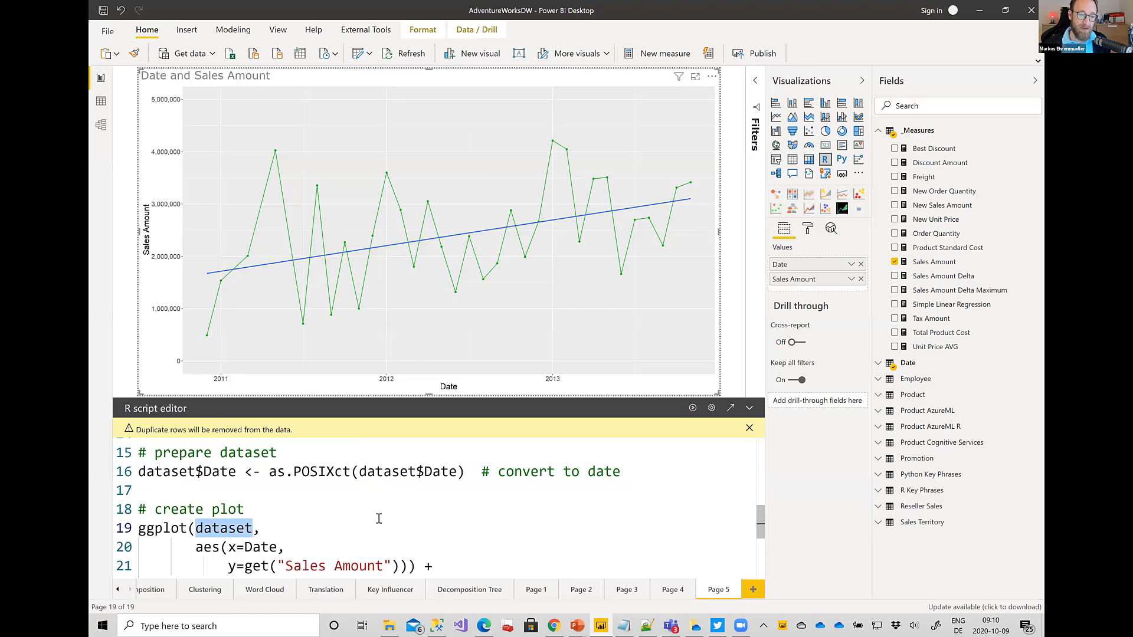
scroll(308, 518, "up", 5)
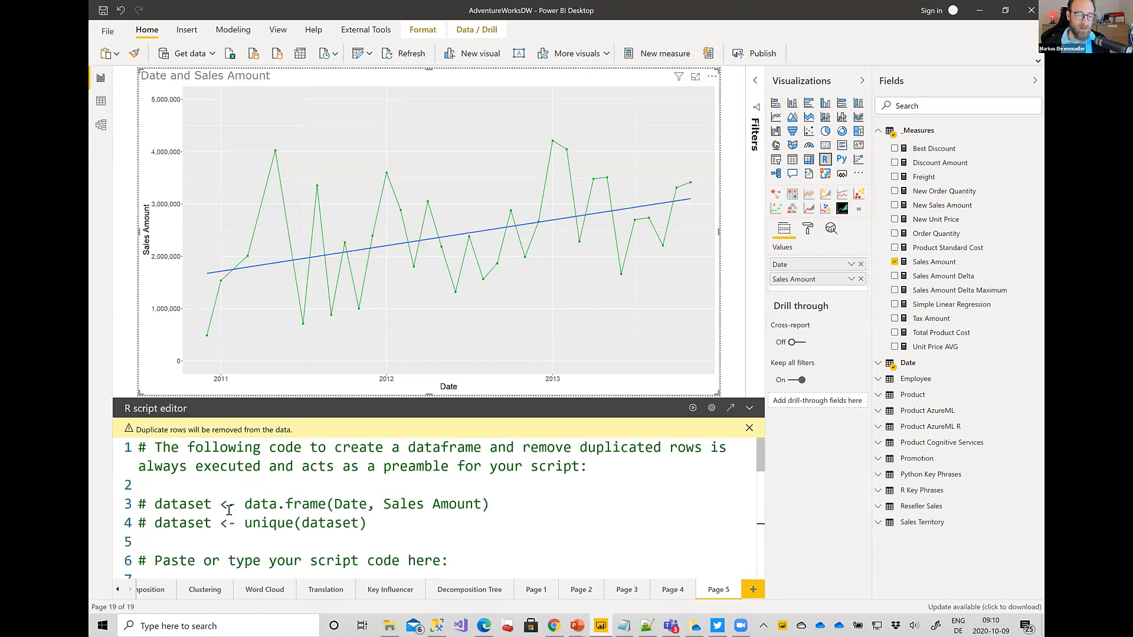
scroll(228, 510, "down", 5)
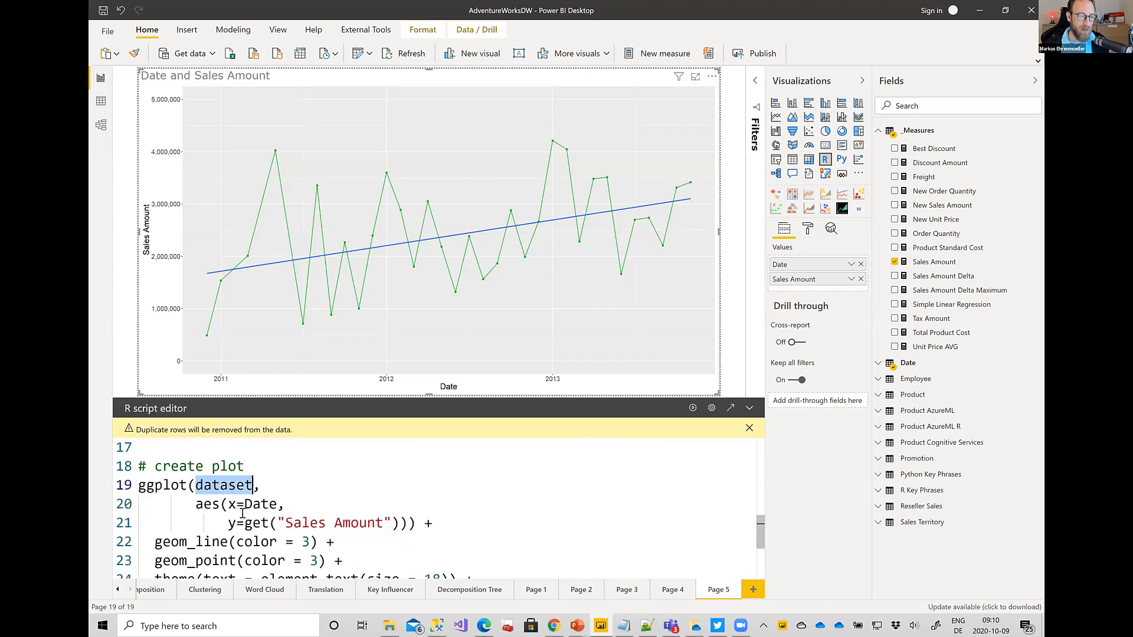
Examine the aes mapping in the ggplot call, highlighting x=Date, the "Sales Amount" string and the get function
double_click(206, 503)
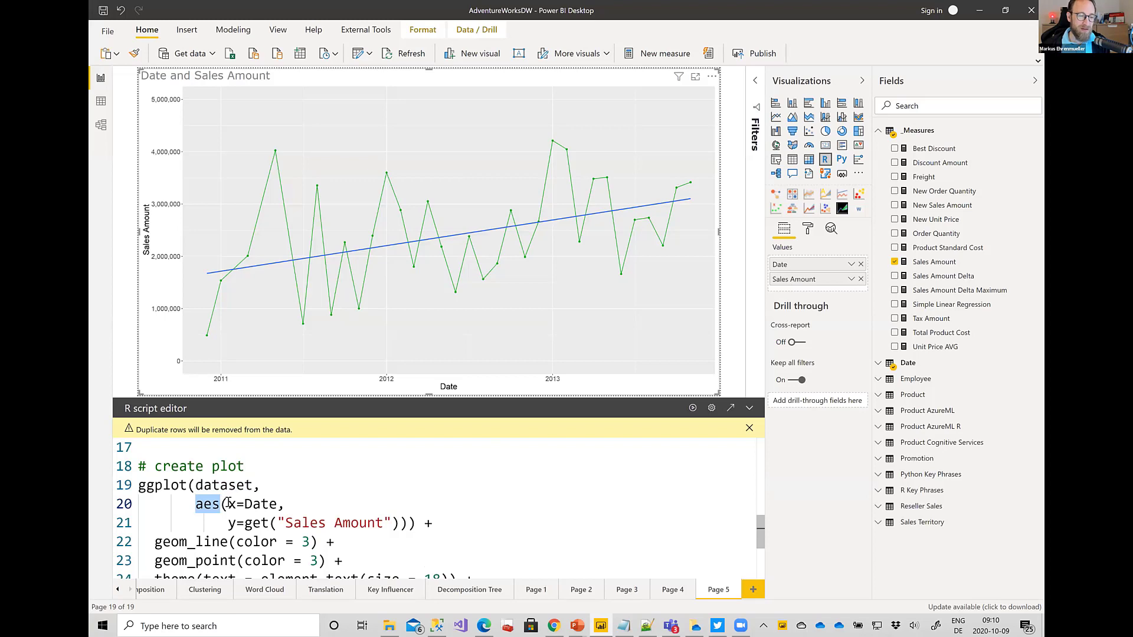
key("Right")
key("Right")
double_click(251, 504)
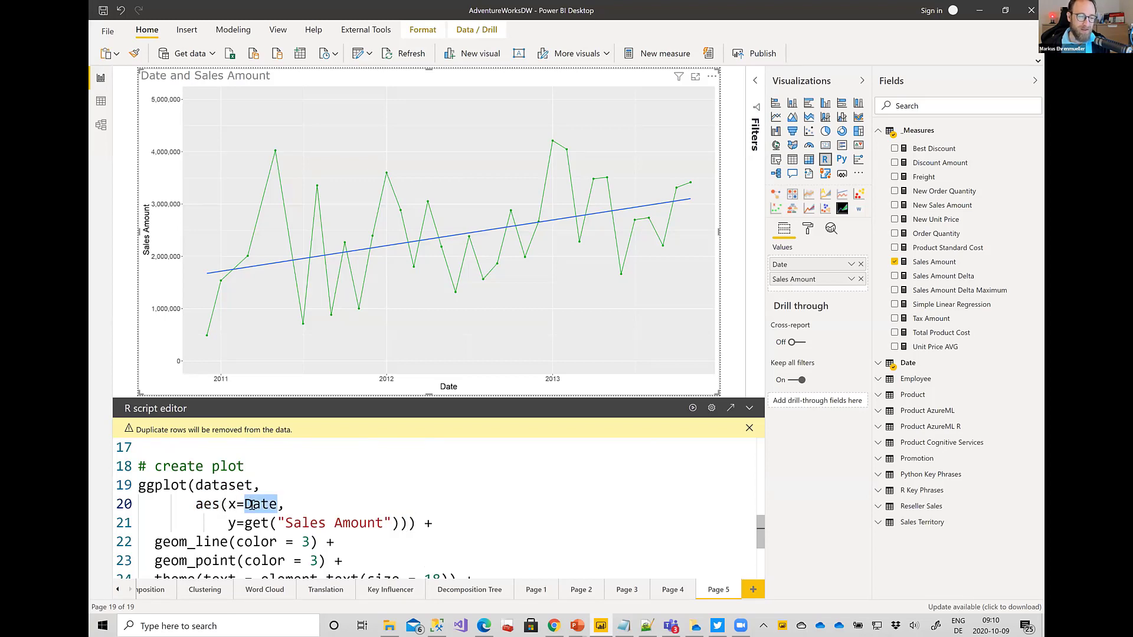
left_click(232, 523)
key("Right")
key("Right")
key("Right")
key("Right")
key("Right")
key("Right")
key("shift+Right")
key("shift+Right")
key("shift+Right")
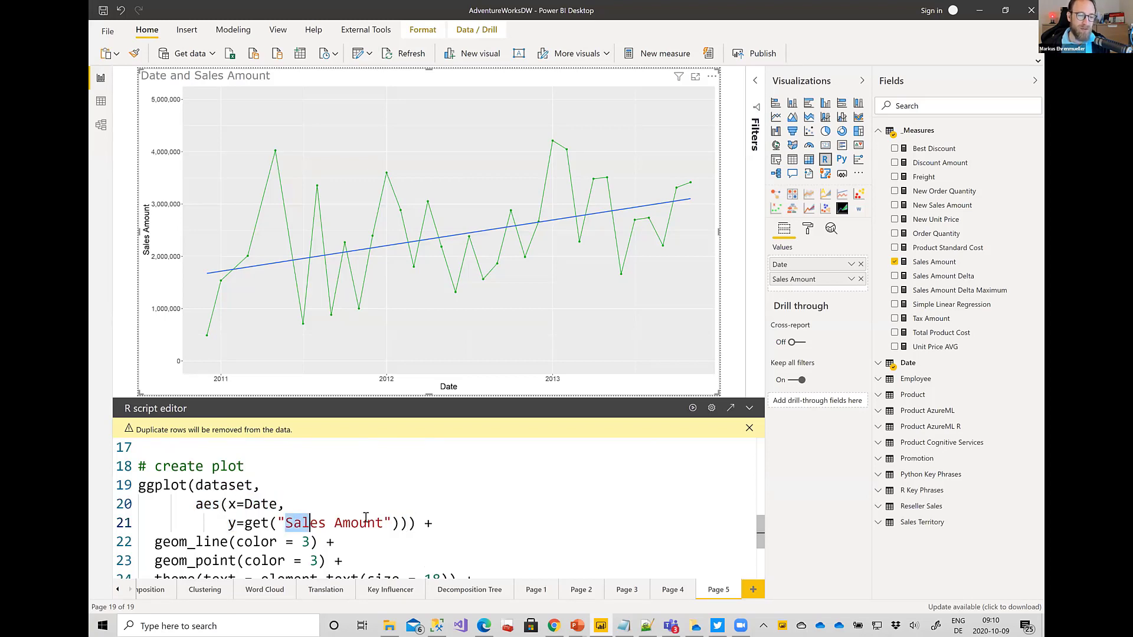
left_click(383, 523, "shift")
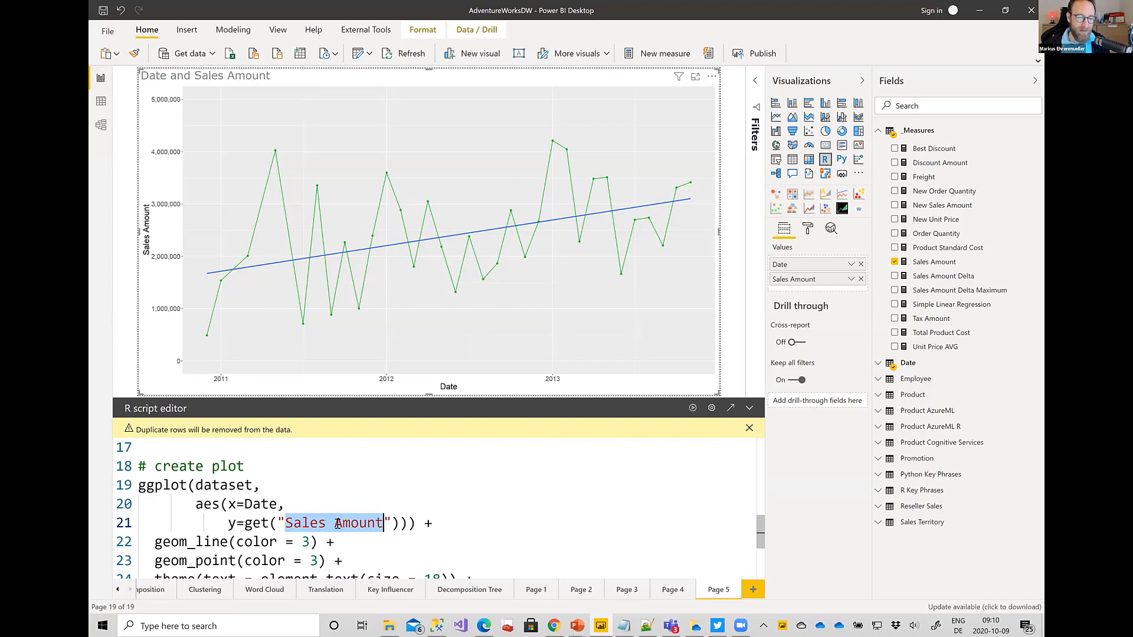
double_click(254, 523)
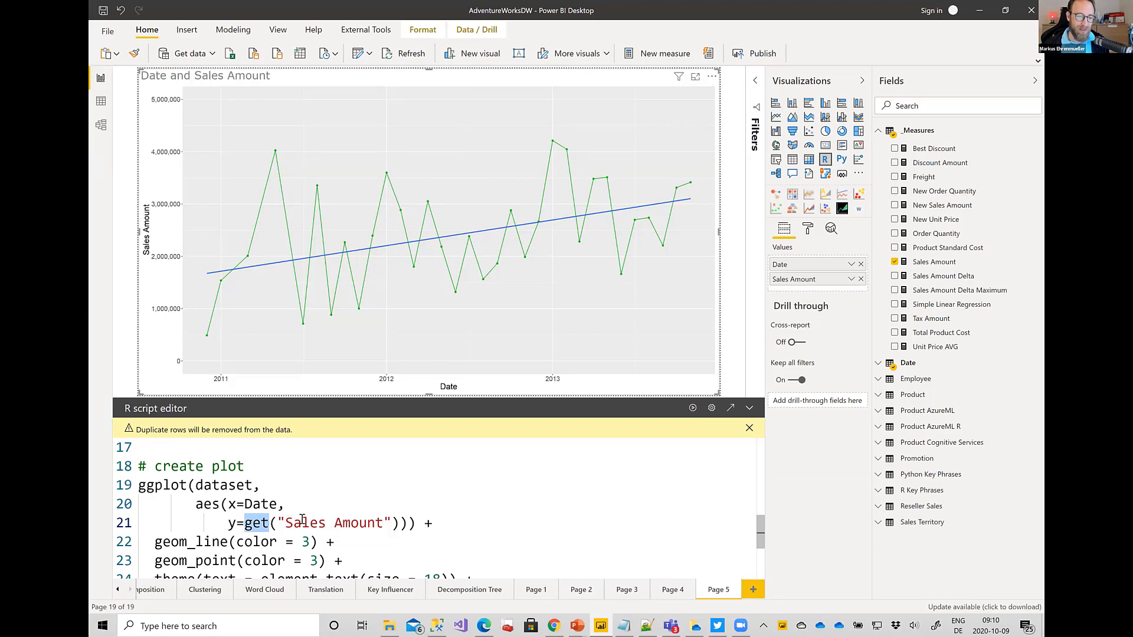
double_click(258, 505)
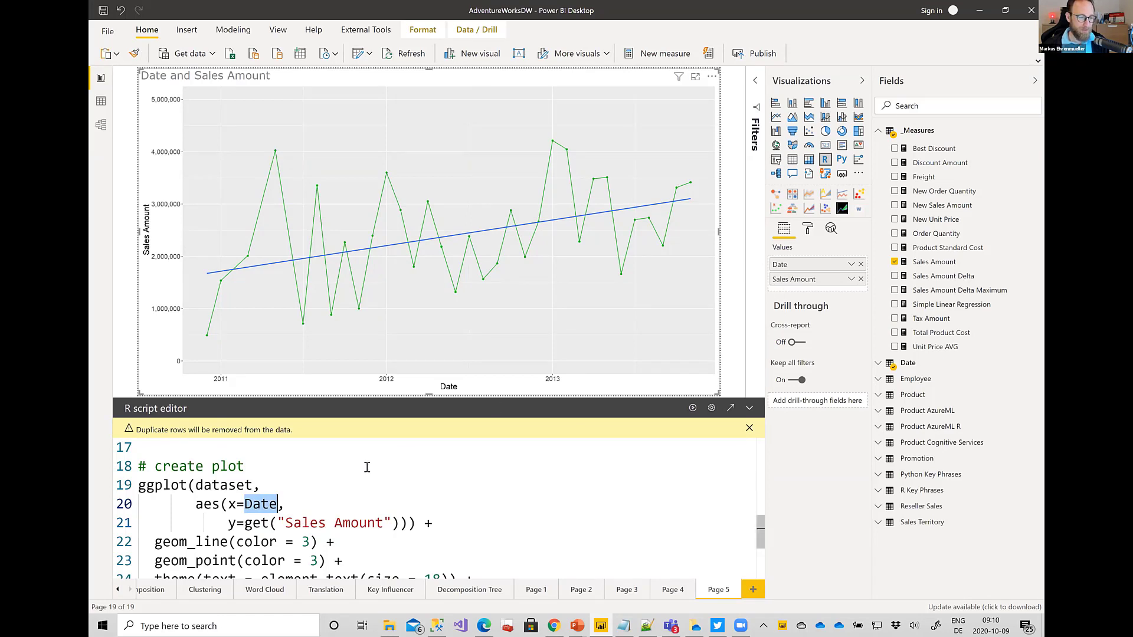
Examine the geom_line and geom_point layers, marking two of the data points in the plot and checking the color argument
left_click_drag(155, 542, 236, 542)
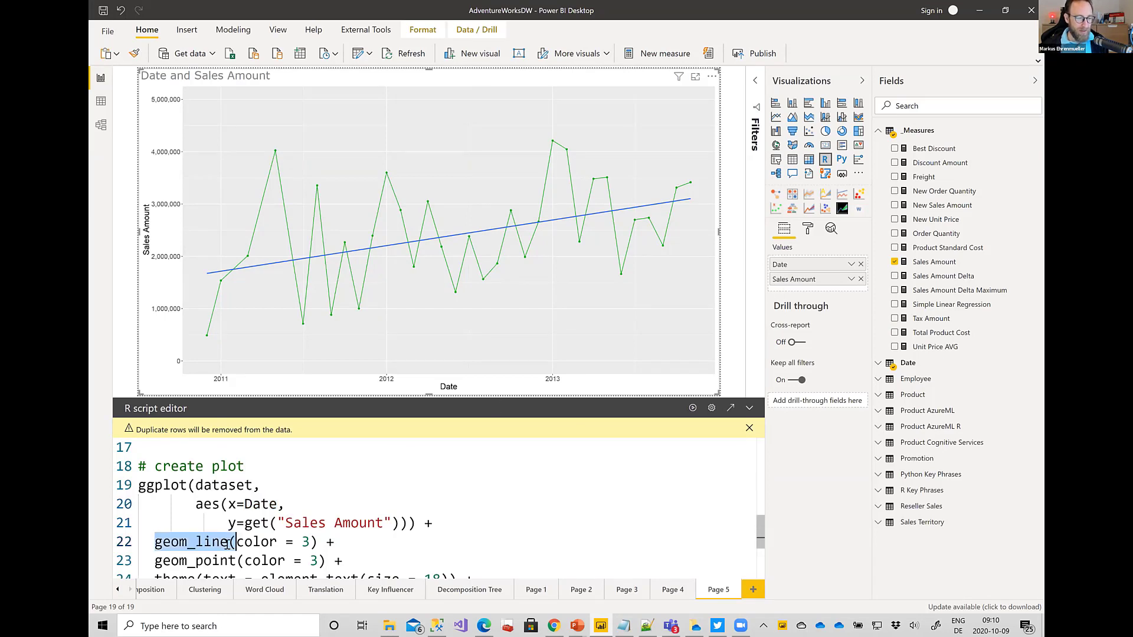
scroll(151, 558, "down", 1)
left_click_drag(154, 550, 236, 551)
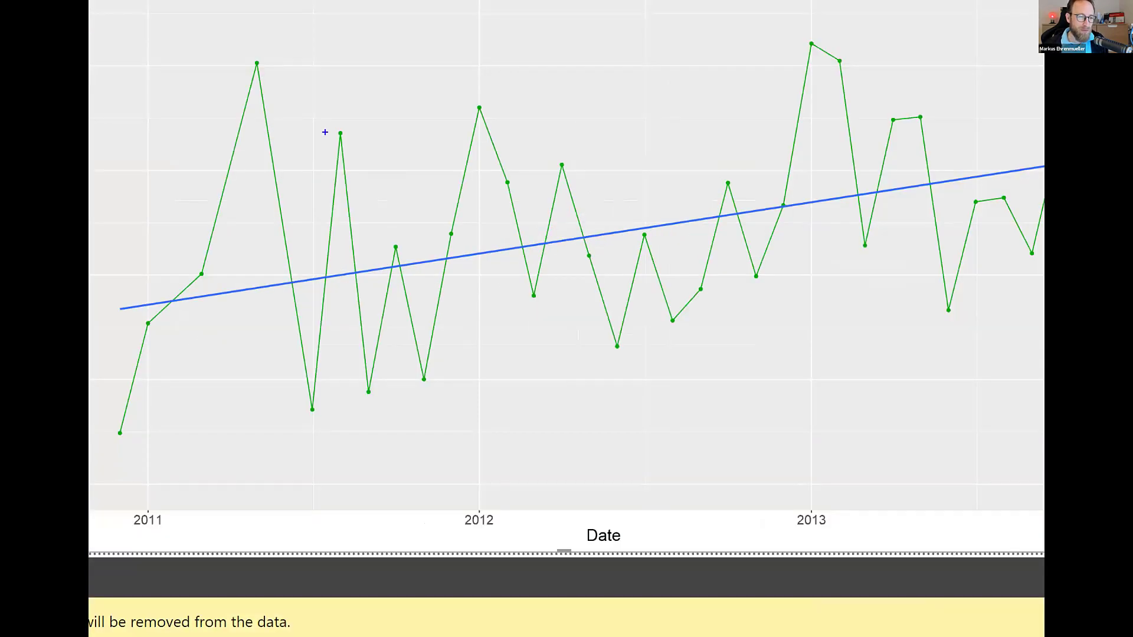
left_click_drag(329, 124, 347, 135)
left_click_drag(494, 162, 523, 194)
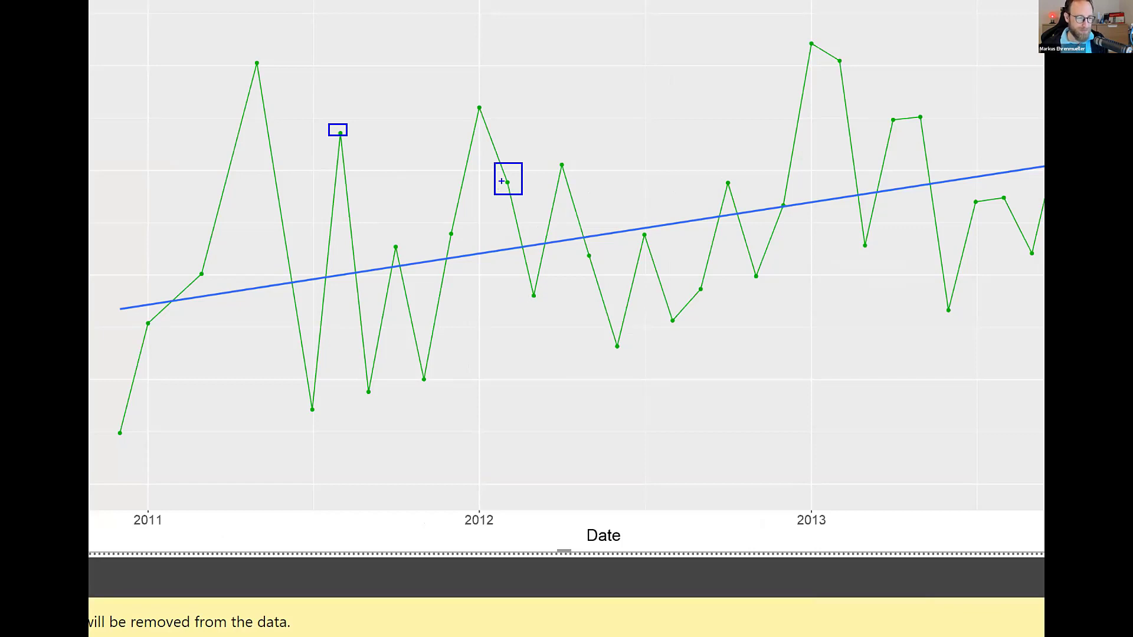
key("Escape")
left_click(304, 549)
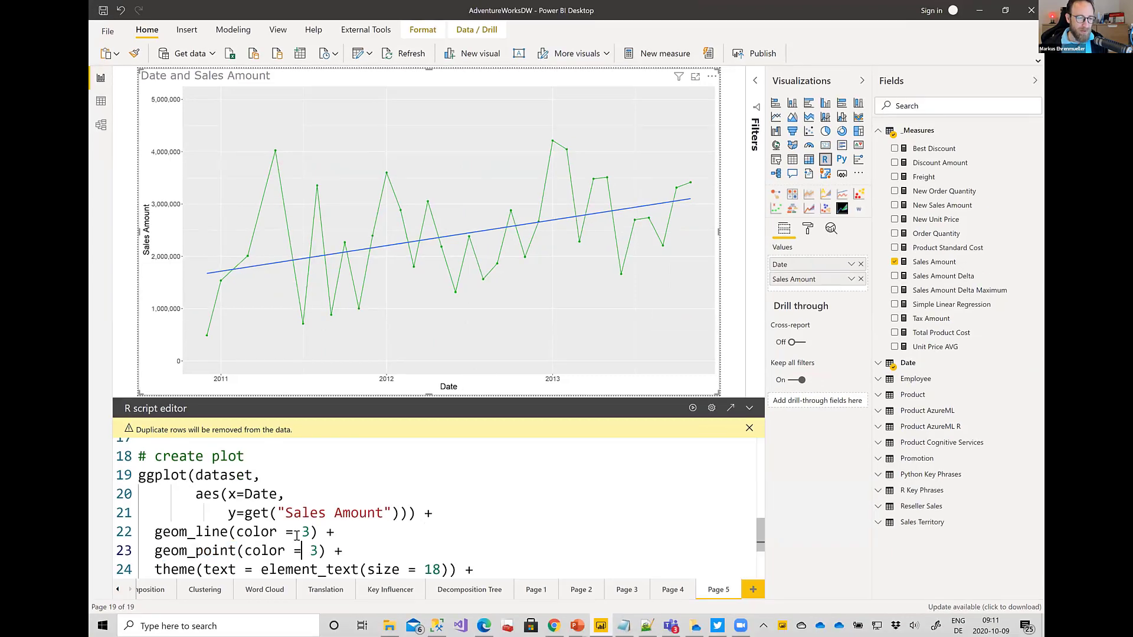
Examine the plot formatting lines for text size, y-axis limits c(0, 5000000), legend position "none" and the axis labels
scroll(297, 534, "down", 1)
left_click_drag(368, 515, 452, 516)
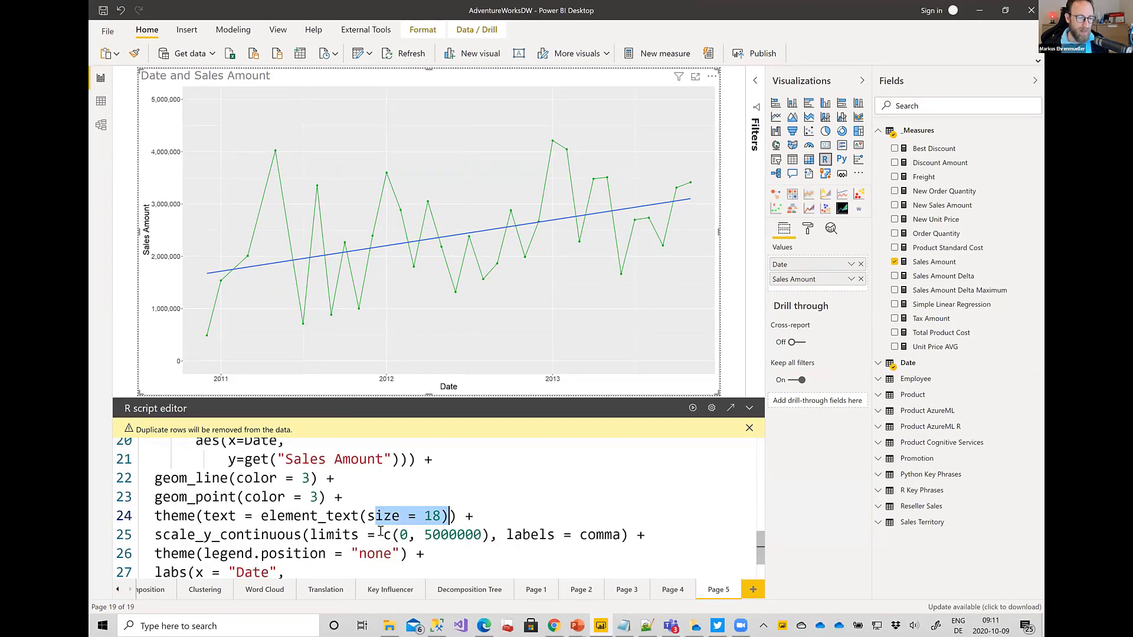
left_click_drag(384, 535, 490, 535)
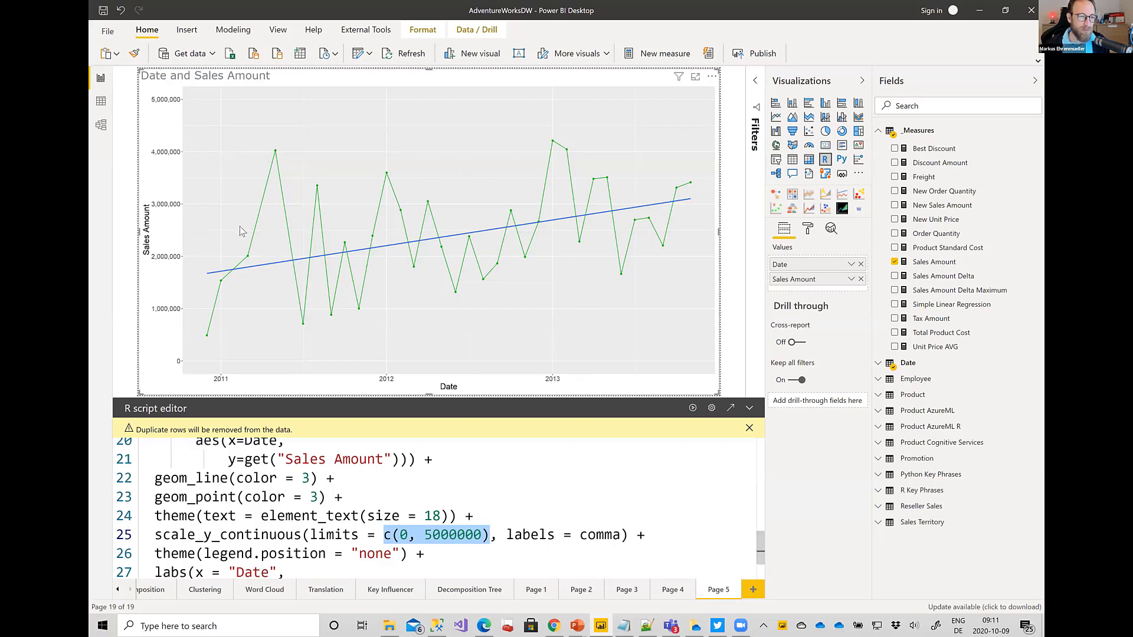
double_click(376, 554)
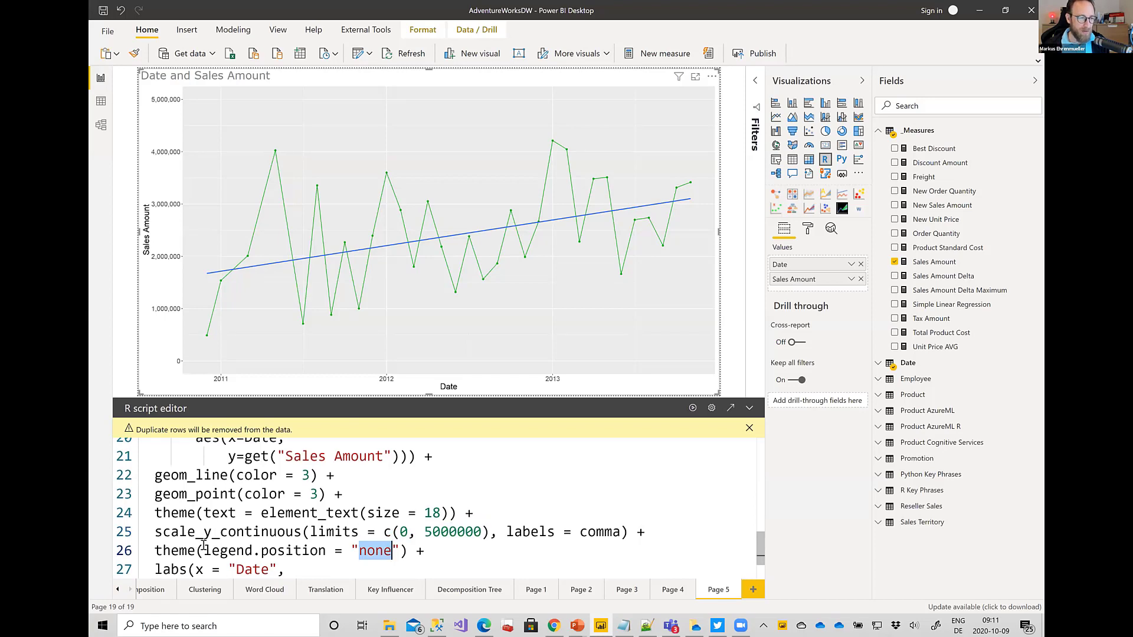
scroll(204, 547, "down", 1)
double_click(257, 549)
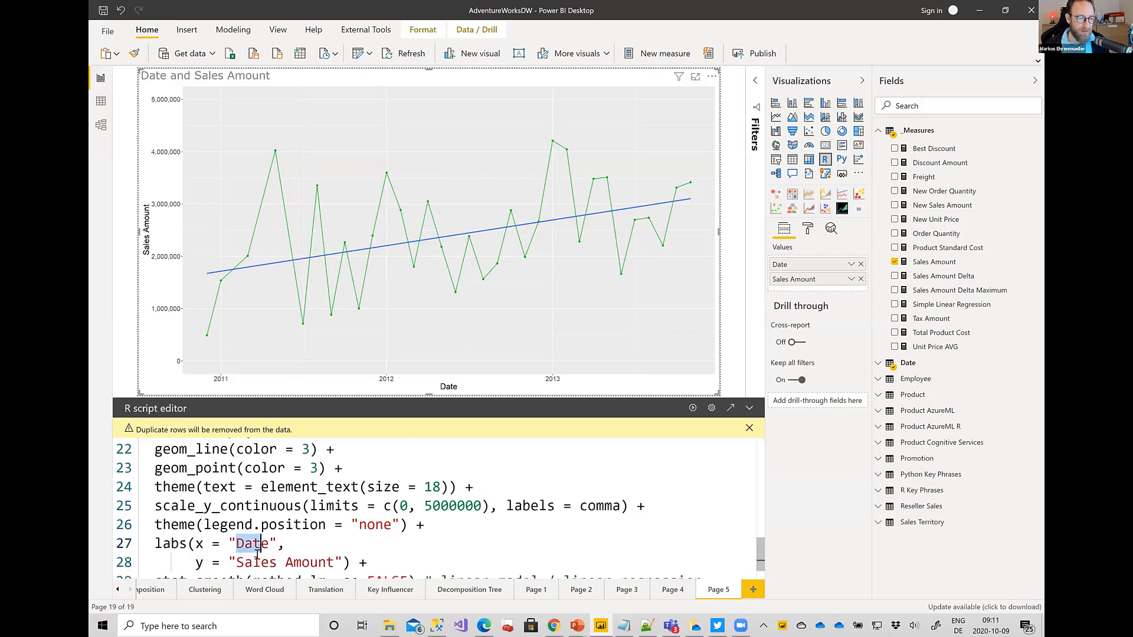
left_click_drag(259, 545, 260, 561)
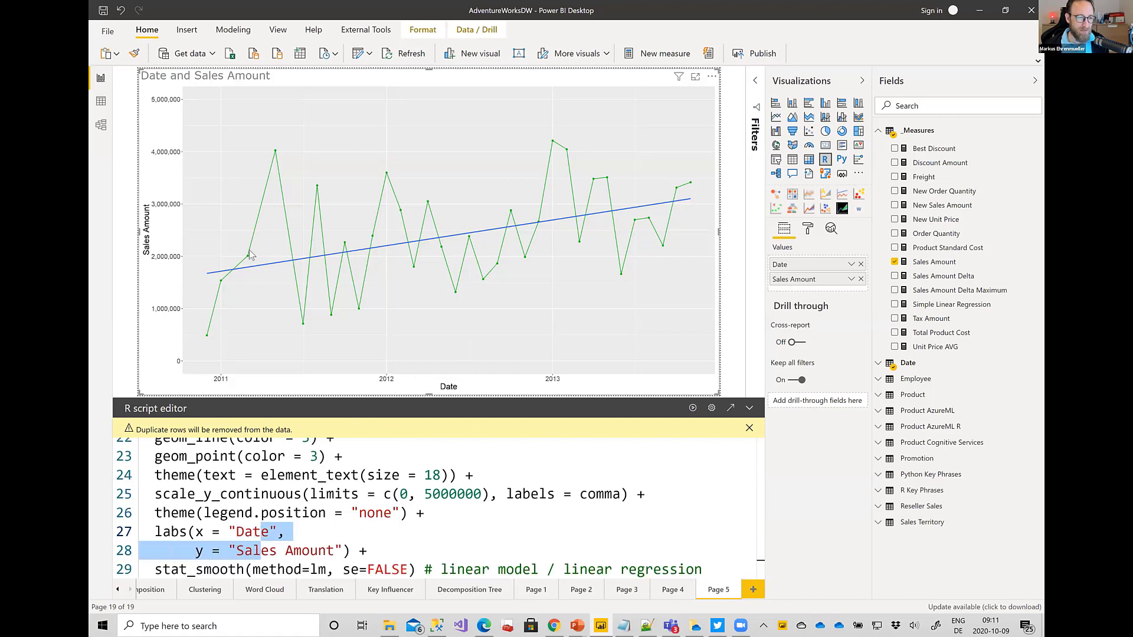
Remove the se=FALSE argument from the stat_smooth(method=lm) call and run the R script
left_click(157, 568)
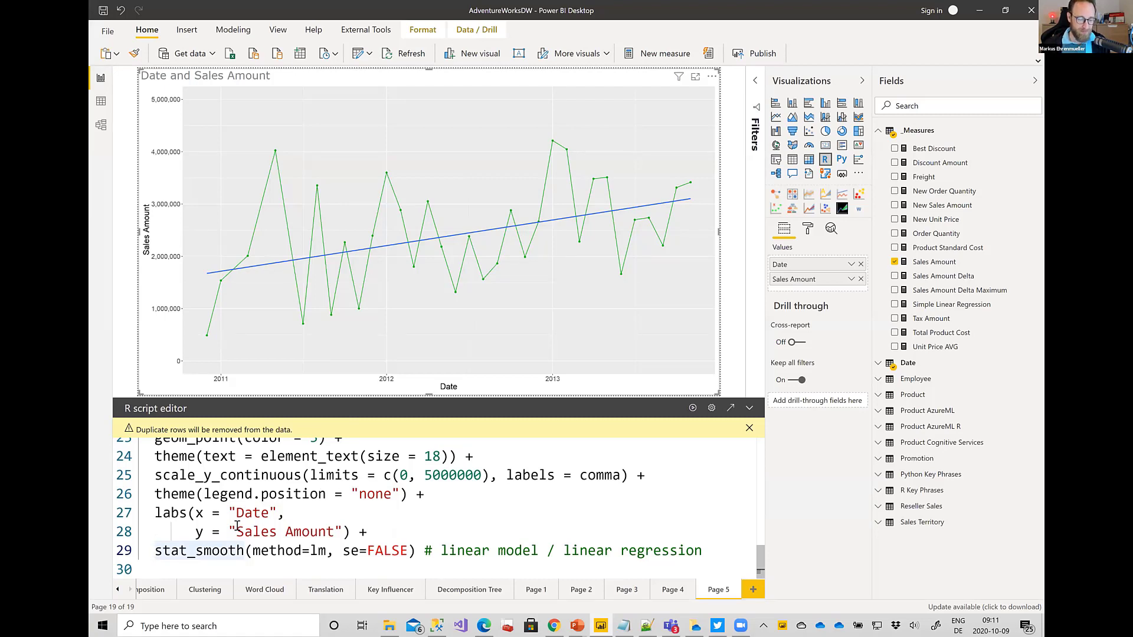
double_click(319, 551)
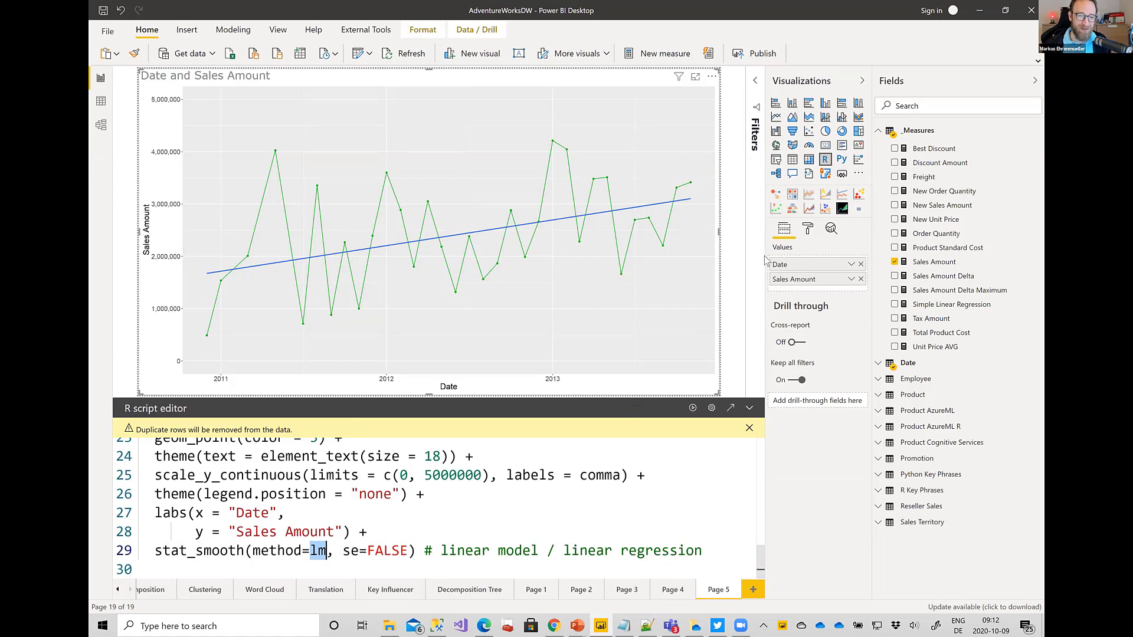
left_click(342, 550)
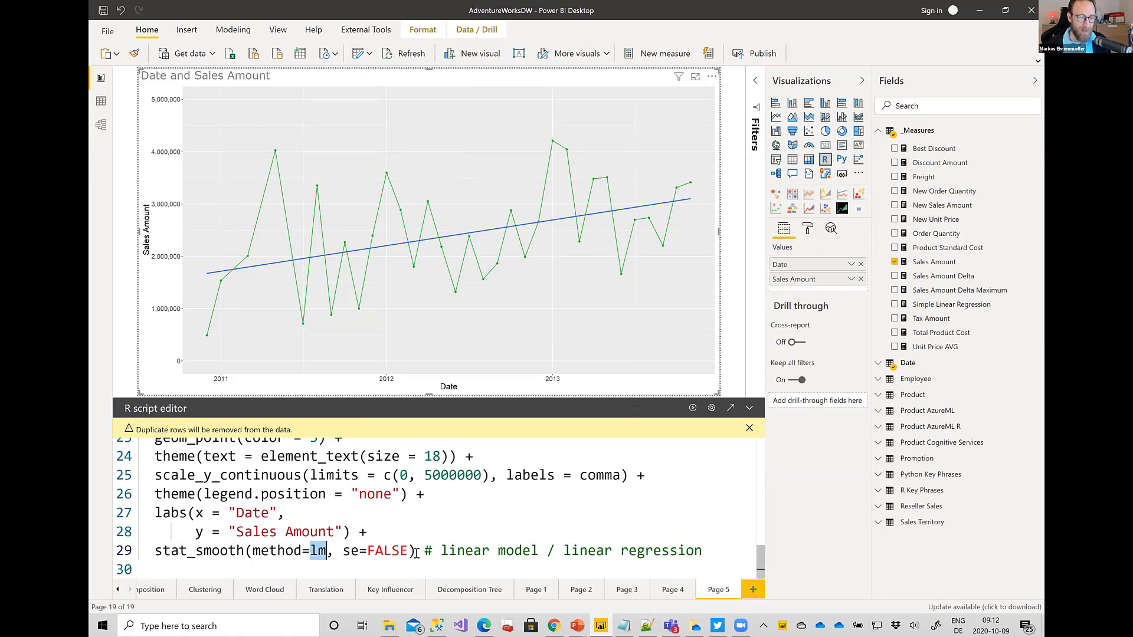
key("ctrl+shift+Right")
key("ctrl+shift+Right")
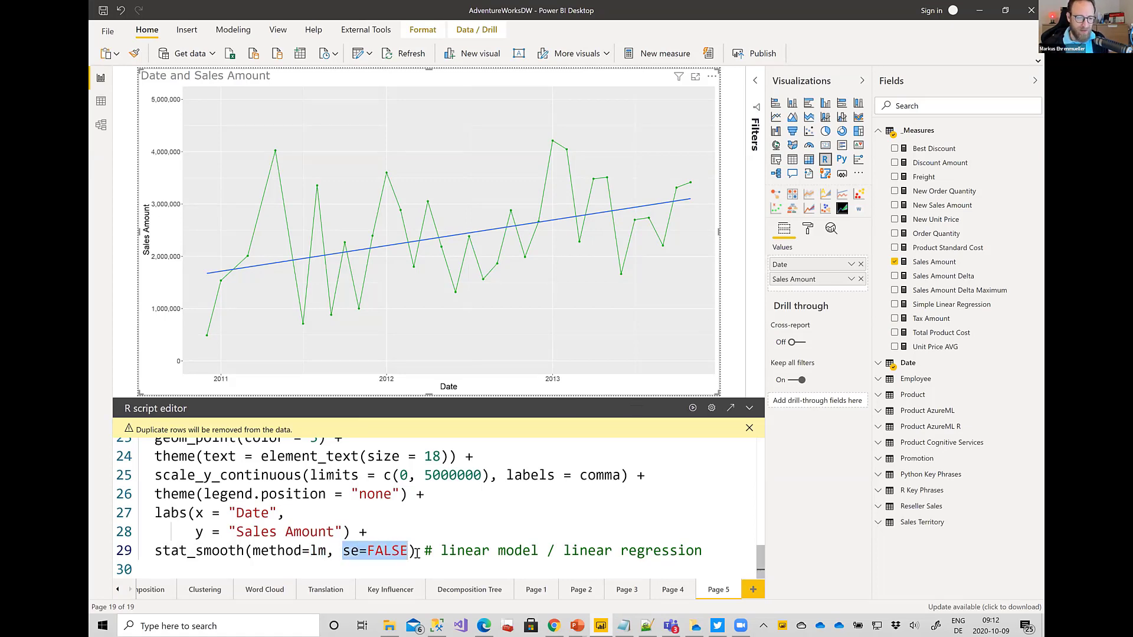
key("BackSpace")
key("BackSpace")
key("BackSpace")
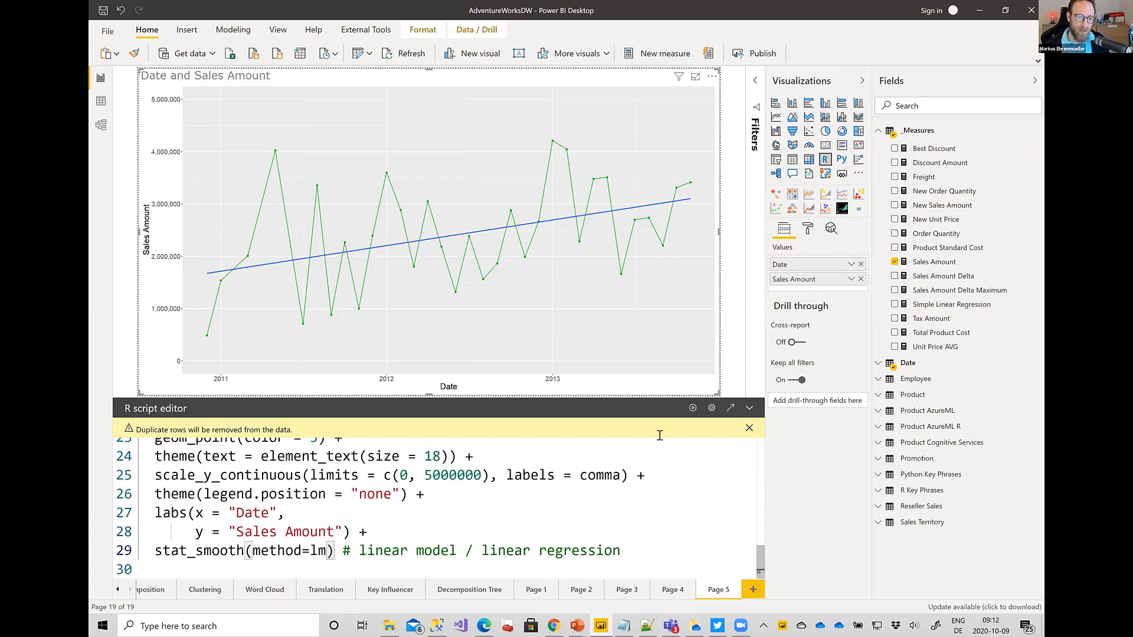
left_click(694, 409)
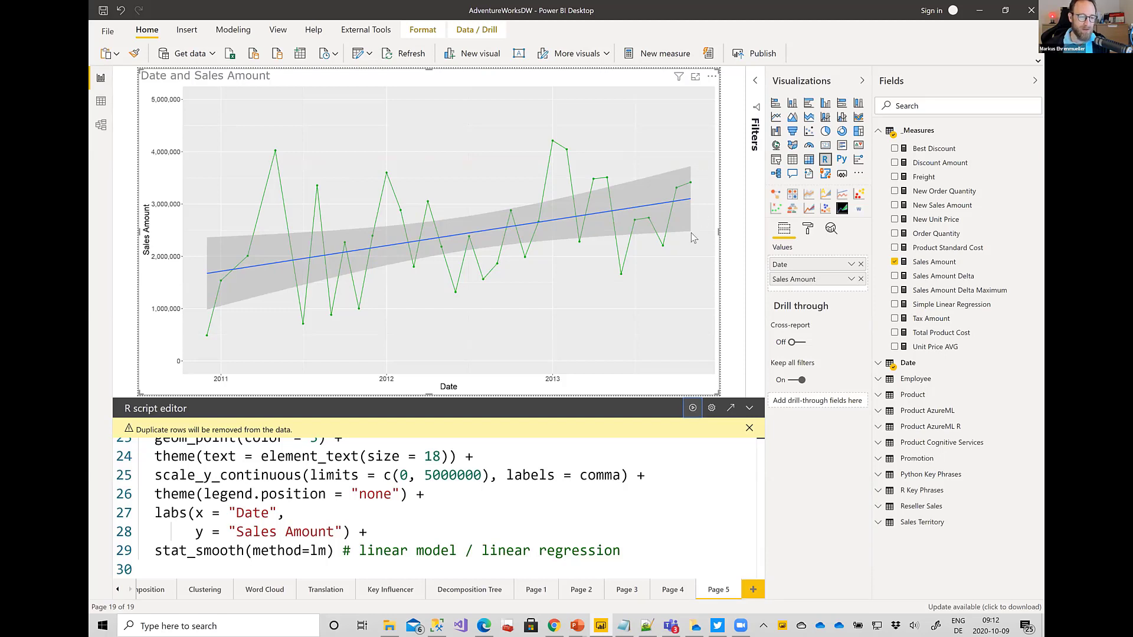
Change the stat_smooth method to loess and run the R script
left_click(330, 552)
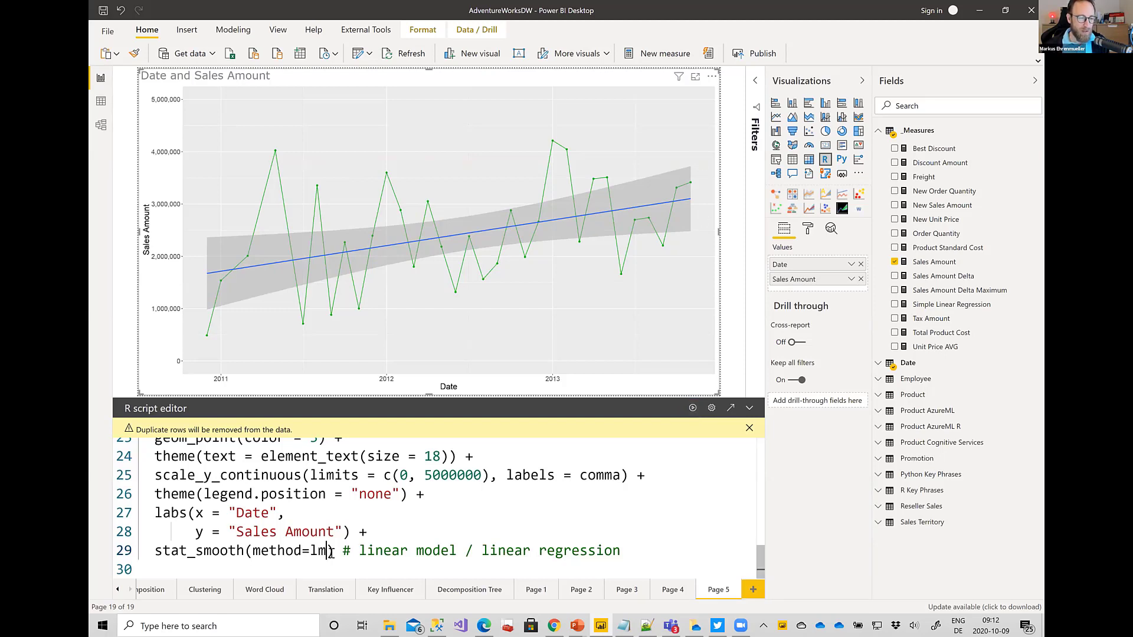
key("BackSpace")
key("BackSpace")
type("loes")
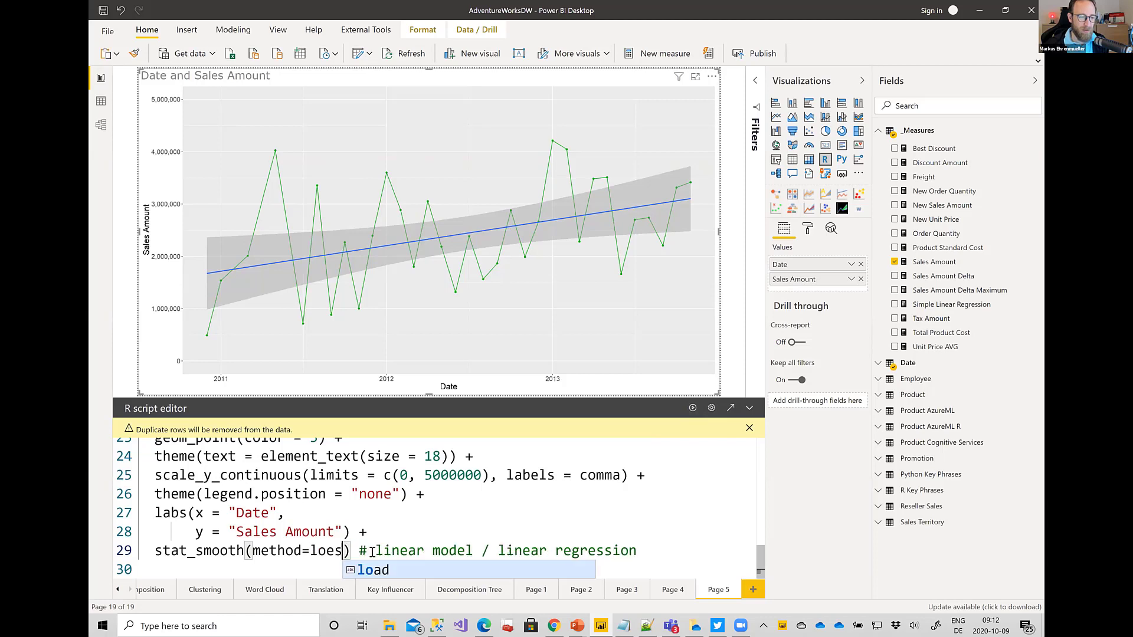
type("s")
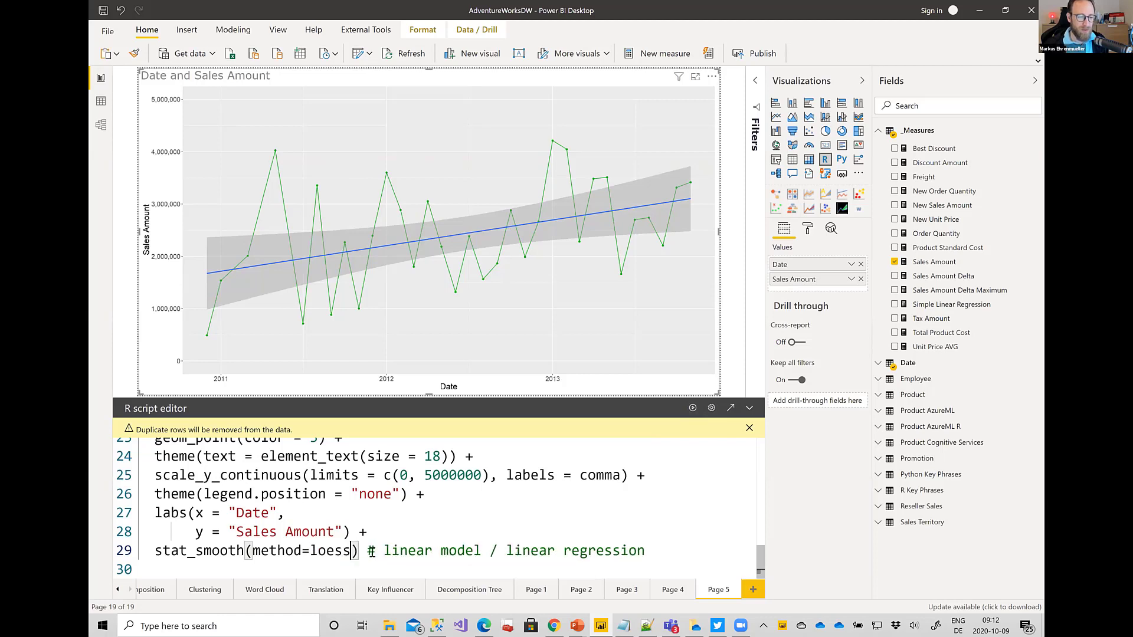
left_click(694, 408)
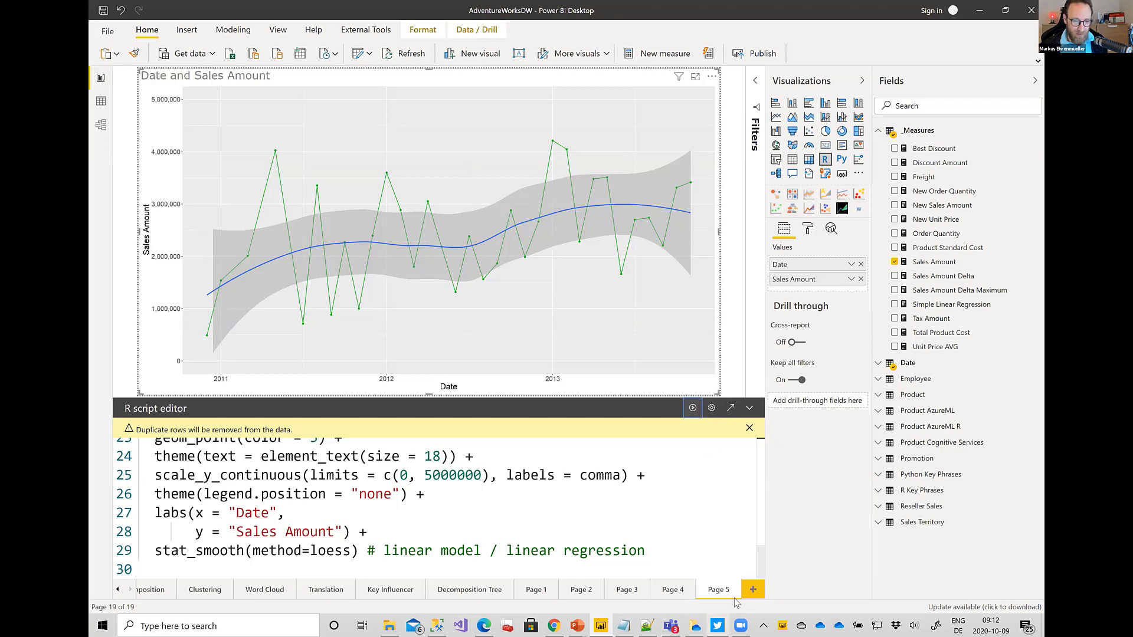
Duplicate the report page Page 5 and select the Date and Sales Amount visual on the copy
right_click(716, 587)
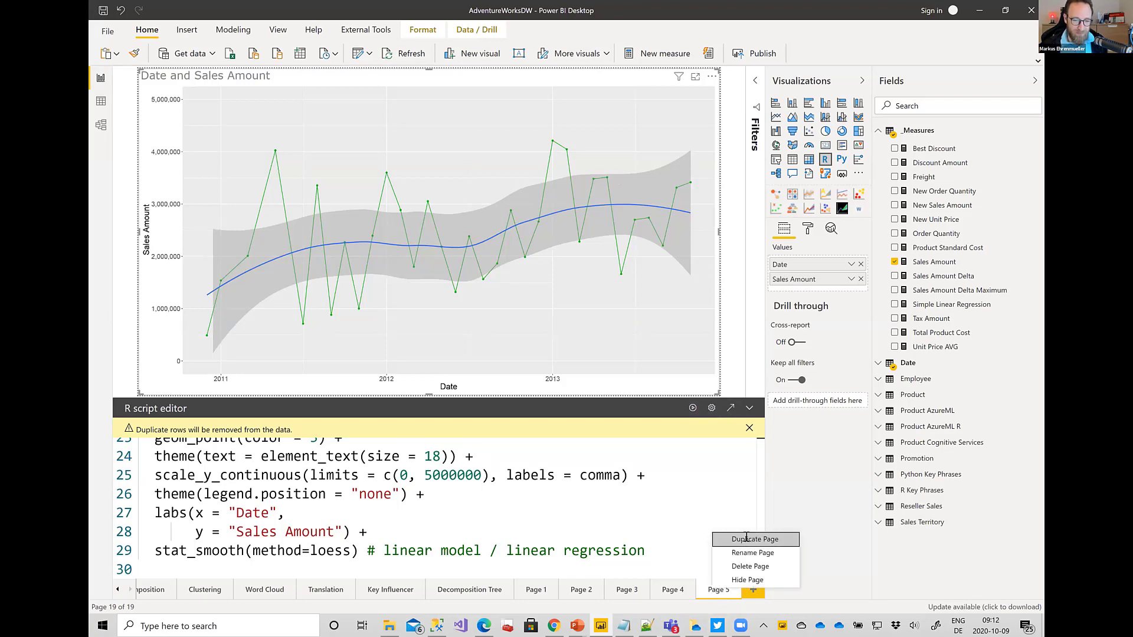
key("Escape")
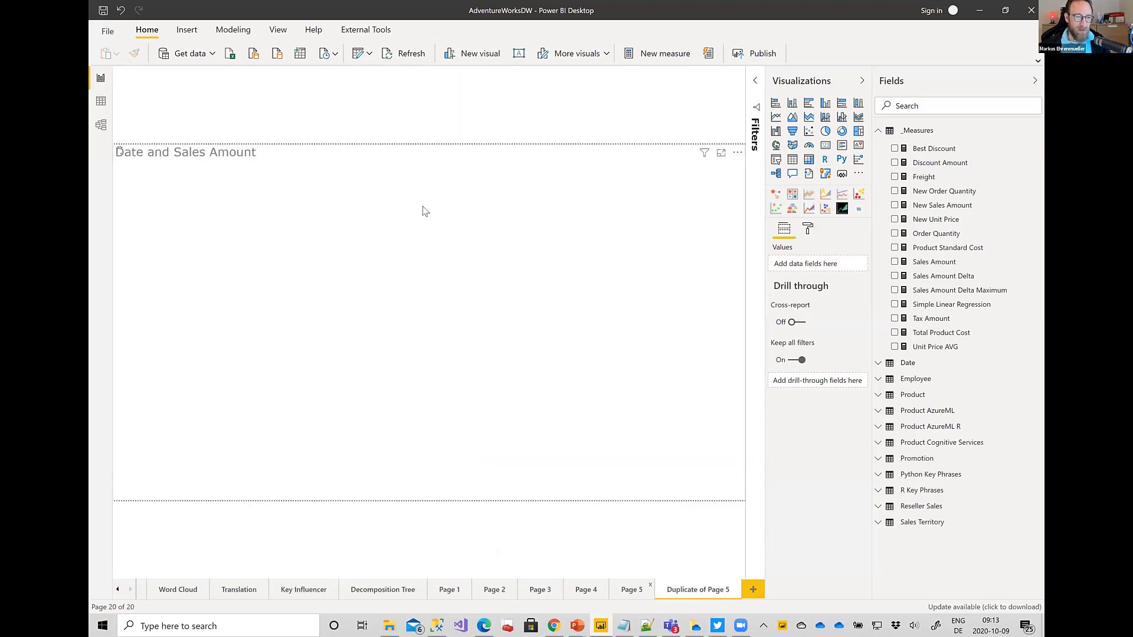
left_click(422, 211)
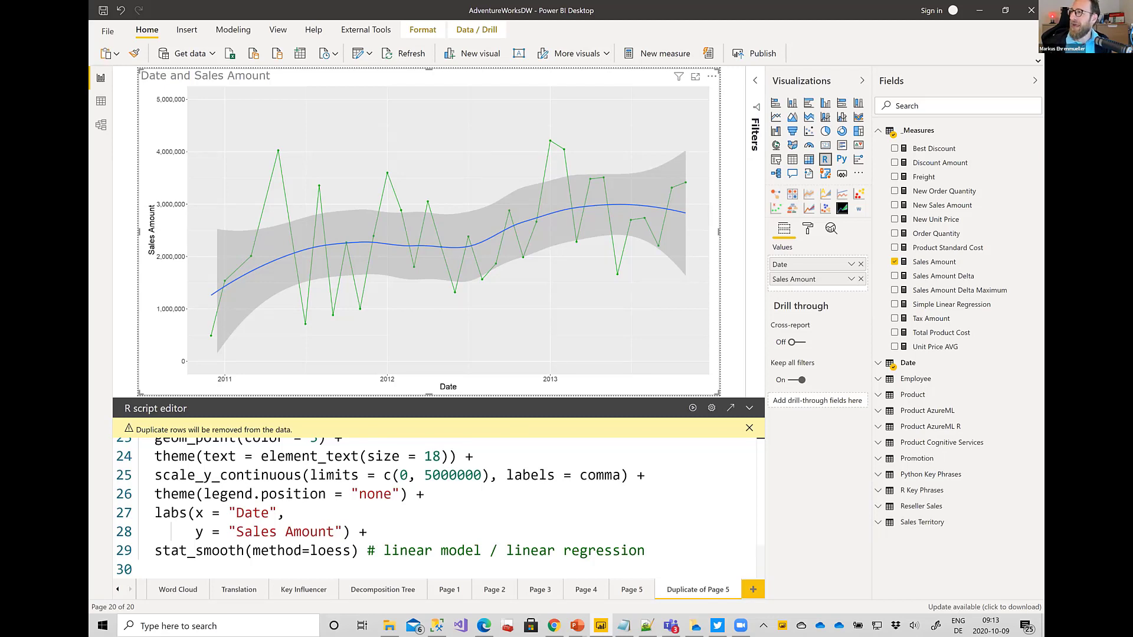
Copy the Python trendline script from the text editor and convert the duplicated R visual to a Python visual
key("alt+Tab")
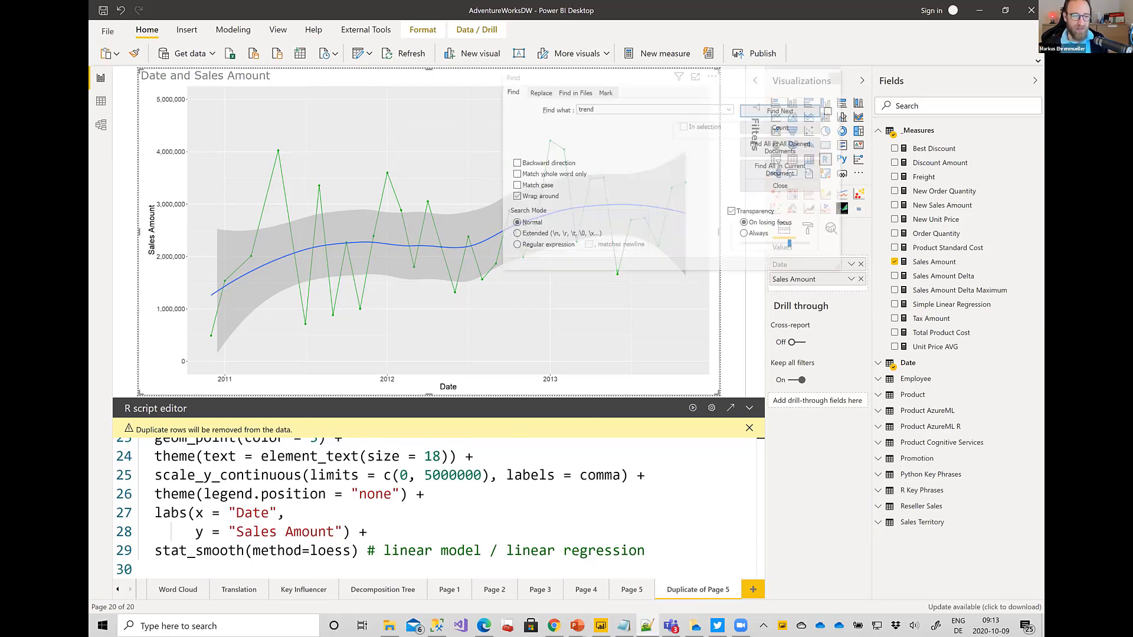
left_click(834, 79)
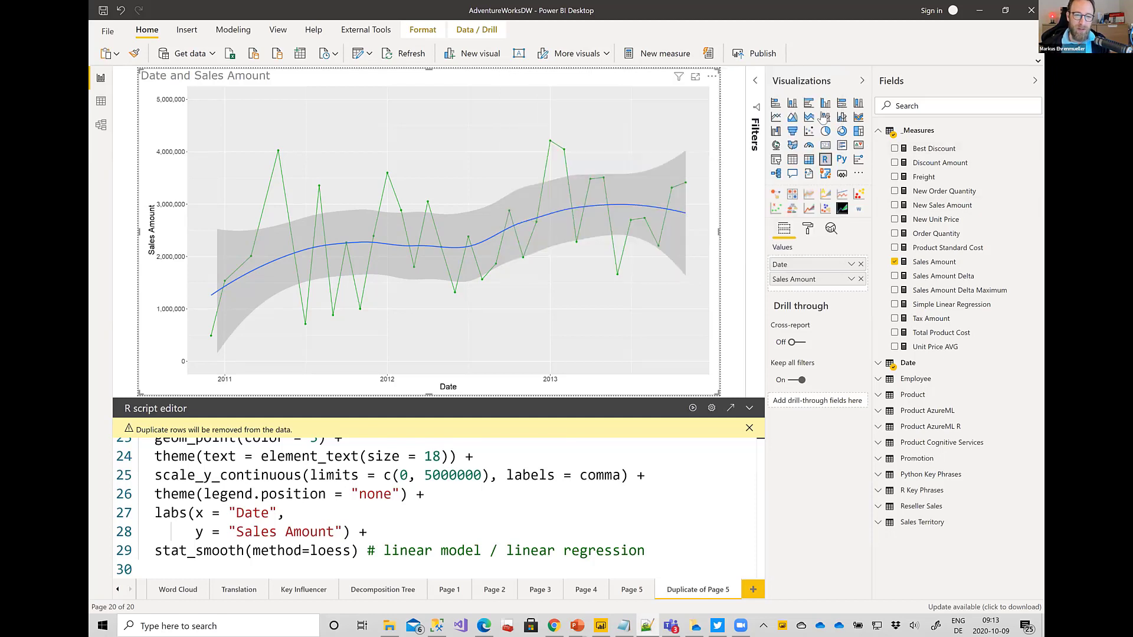
left_click(842, 160)
left_click(842, 160)
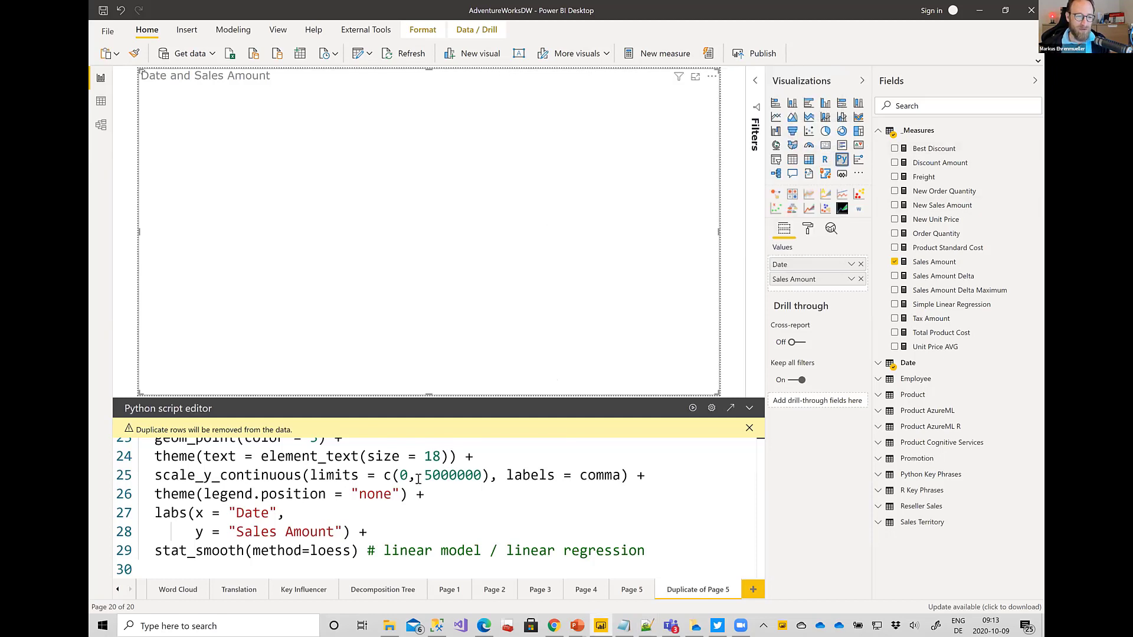
Replace the entire R code in the Python script editor with the copied trendline script and run it
key("ctrl+a")
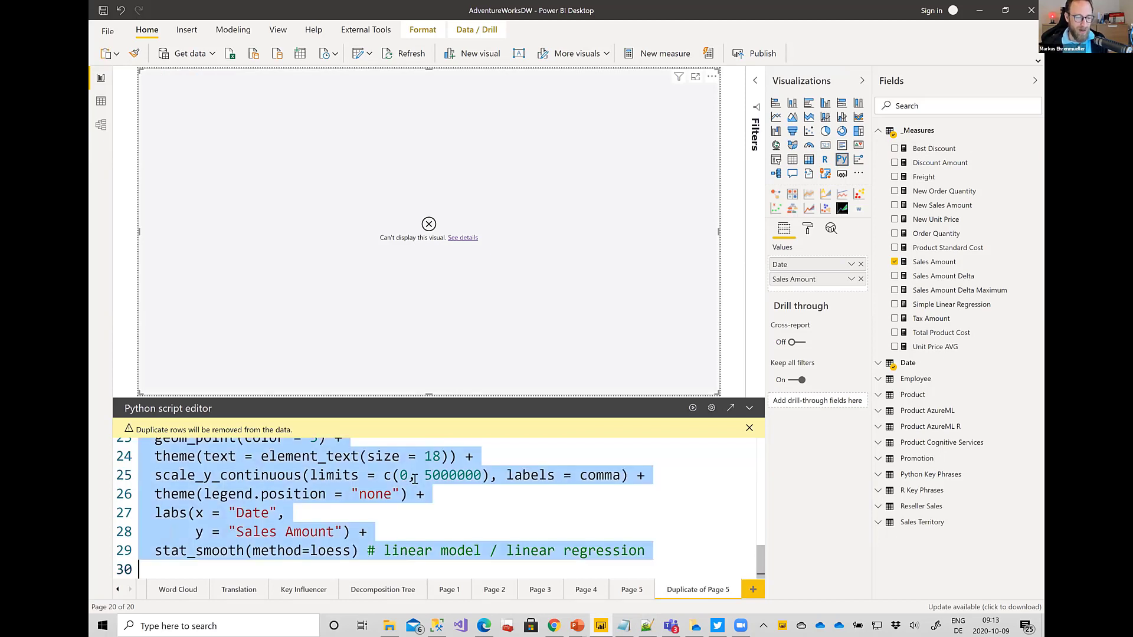
key("ctrl+v")
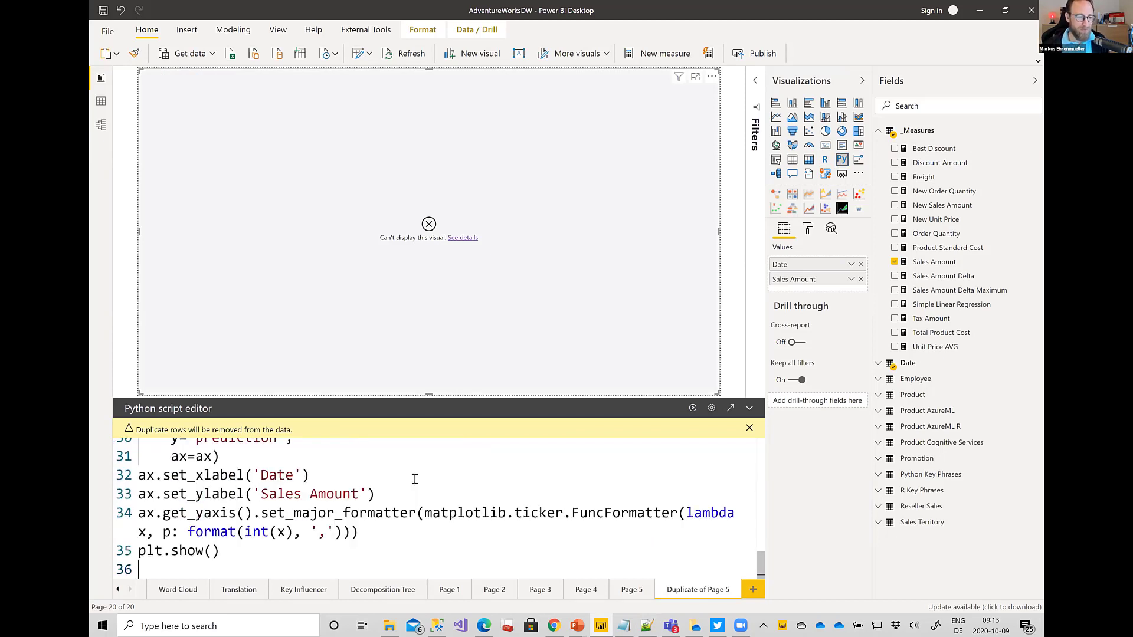
left_click(695, 409)
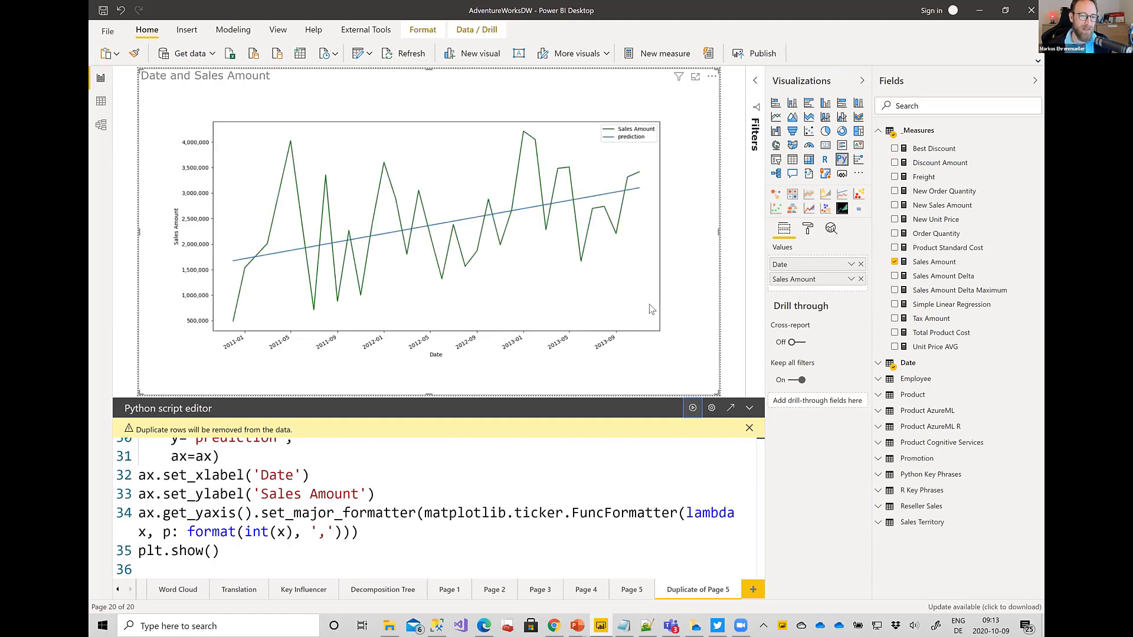
Examine the start of the Python script, marking the import lines for matplotlib, pandas and sklearn's linear_model
left_click(491, 490)
scroll(490, 490, "up", 10)
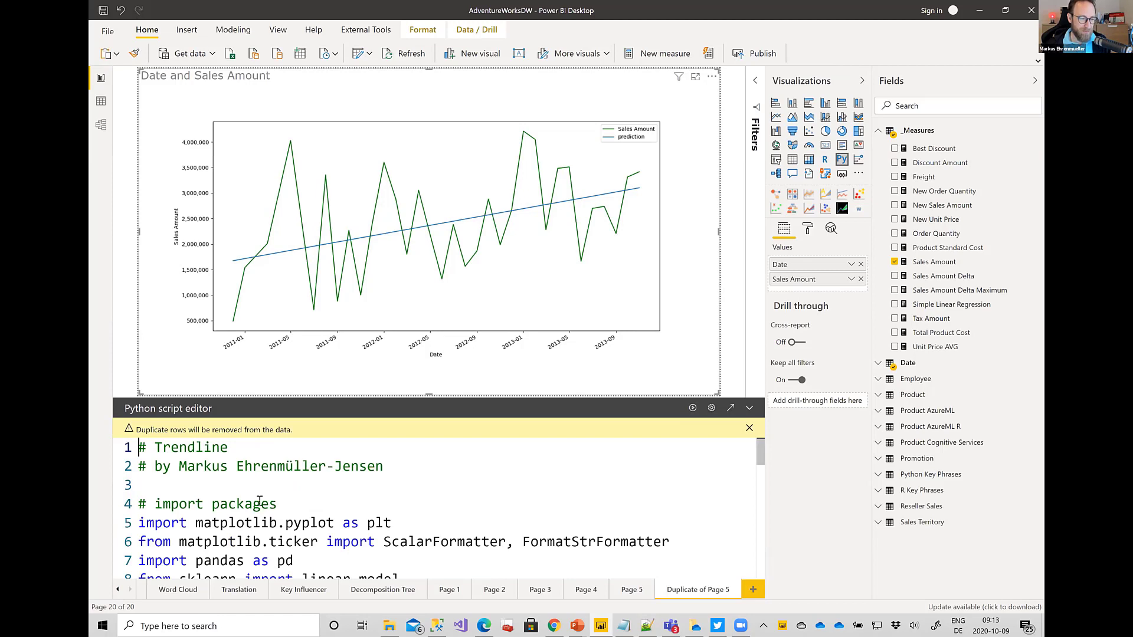
left_click(285, 502)
key("ctrl+shift+Left")
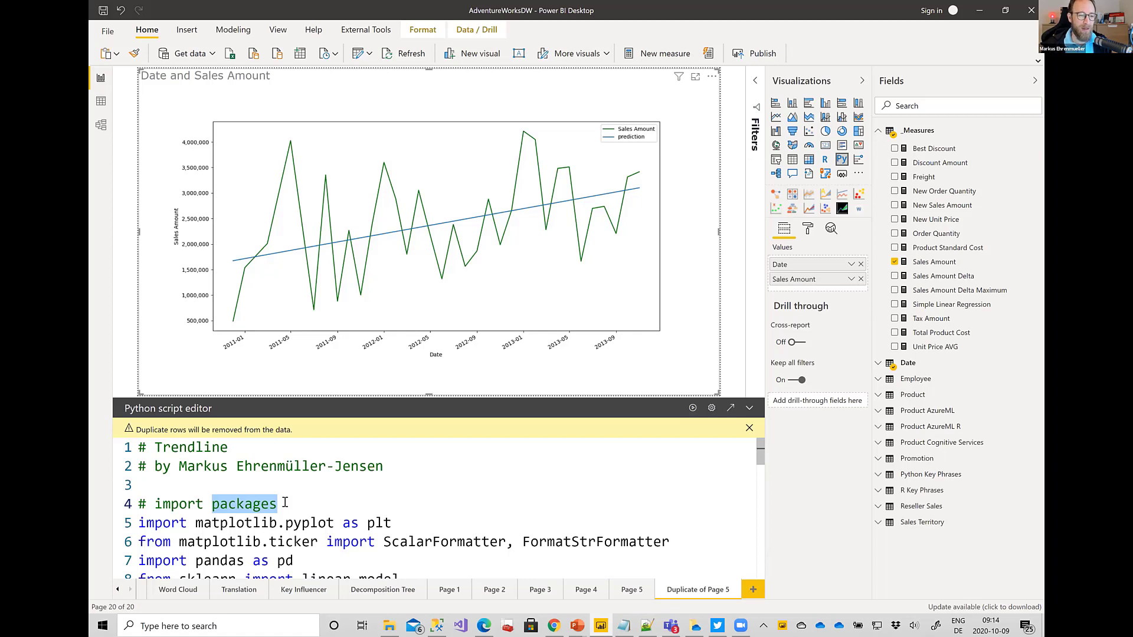
key("Left")
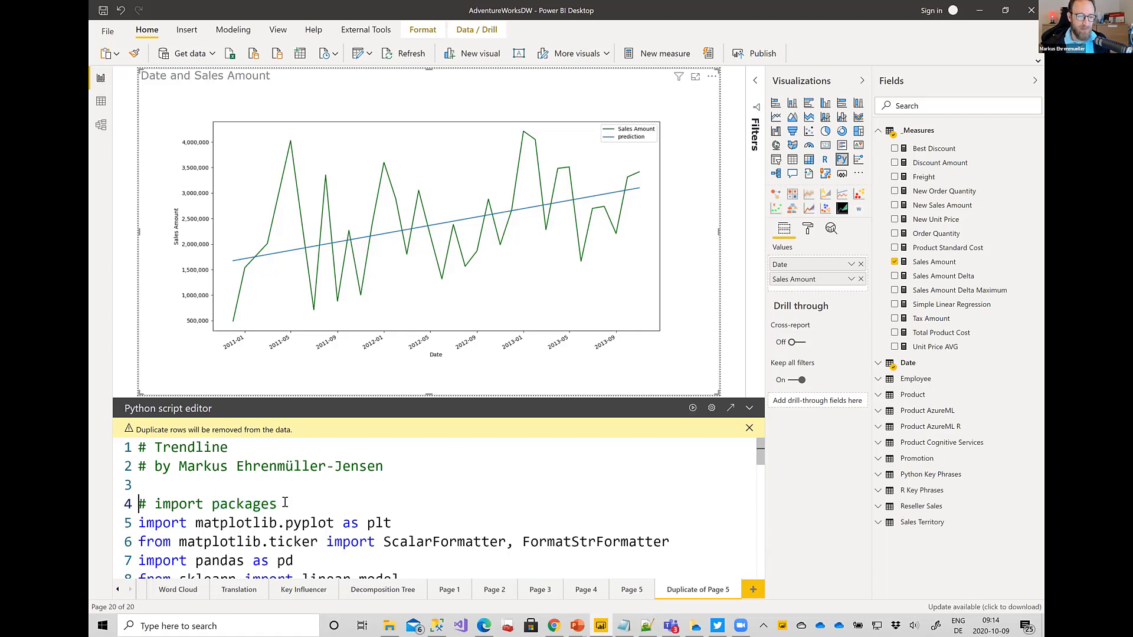
key("Down")
key("Home")
key("shift+Down")
key("shift+Down")
key("shift+Down")
key("shift+Down")
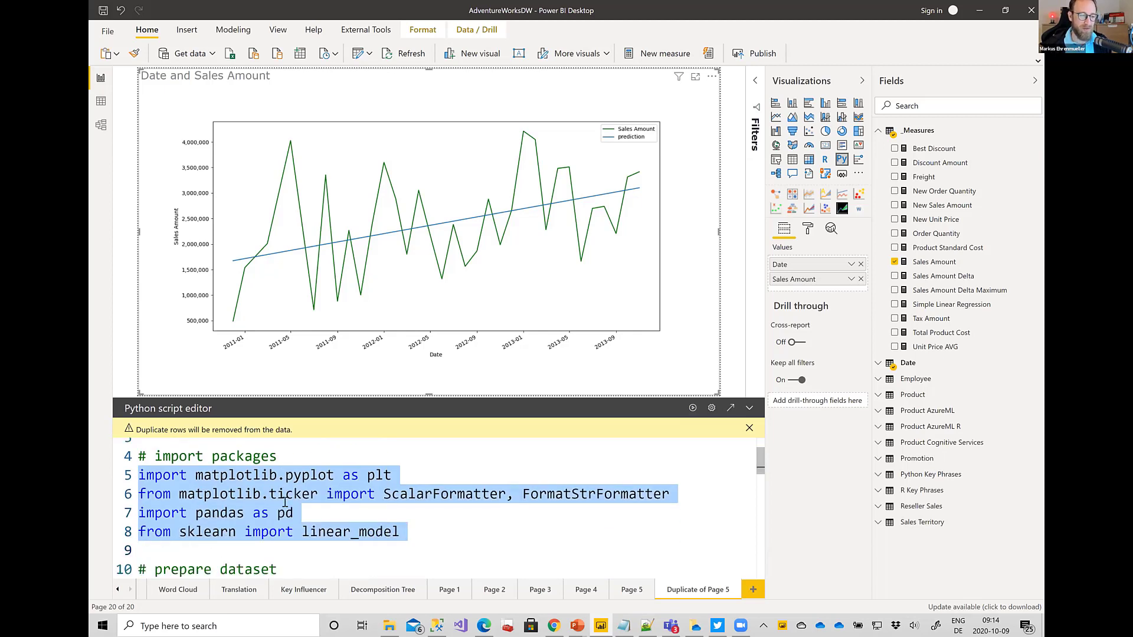
Examine the pd.to_datetime conversion of dataset.Date and the create model lines with LinearRegression() and m.fit
key("Down")
key("Down")
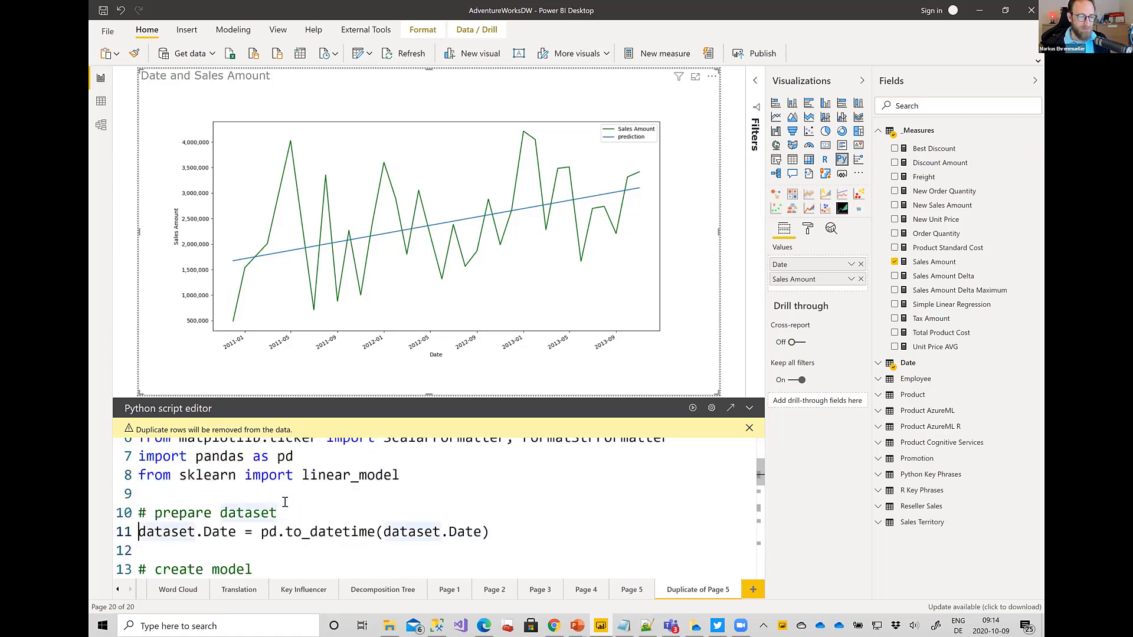
key("shift+Down")
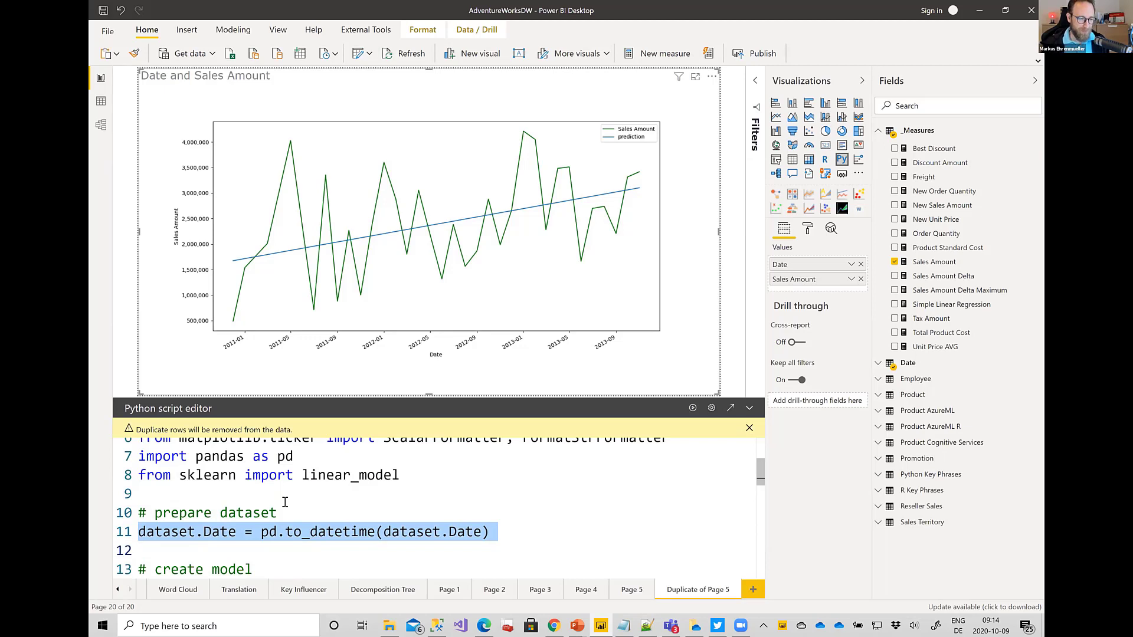
key("Down")
key("Down")
key("shift+Down")
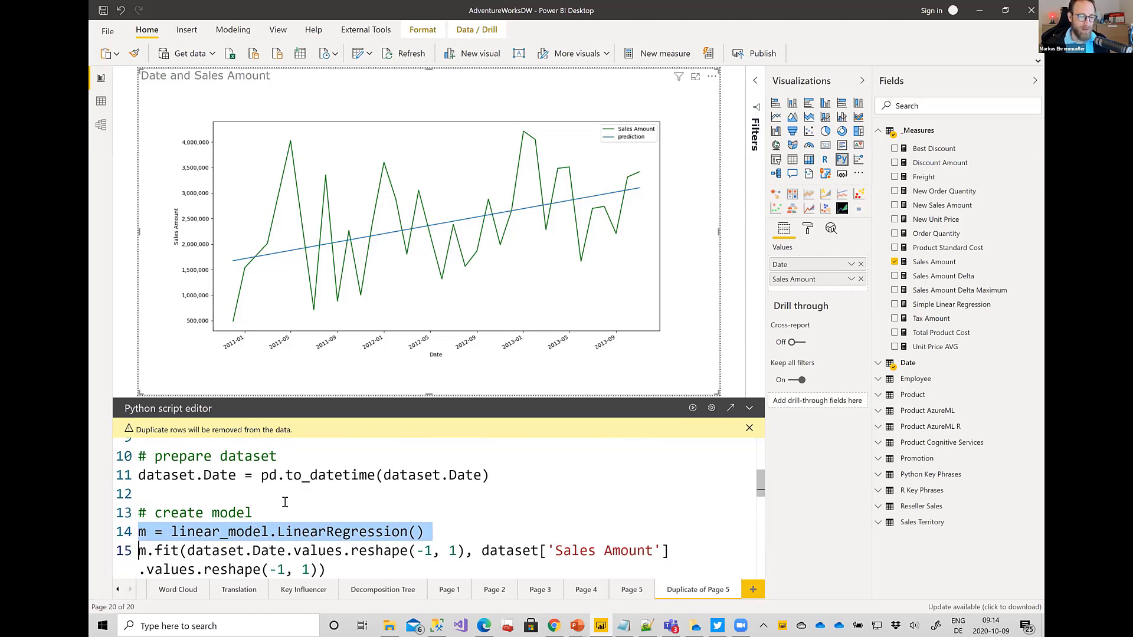
key("Up")
key("shift+Down")
key("Down")
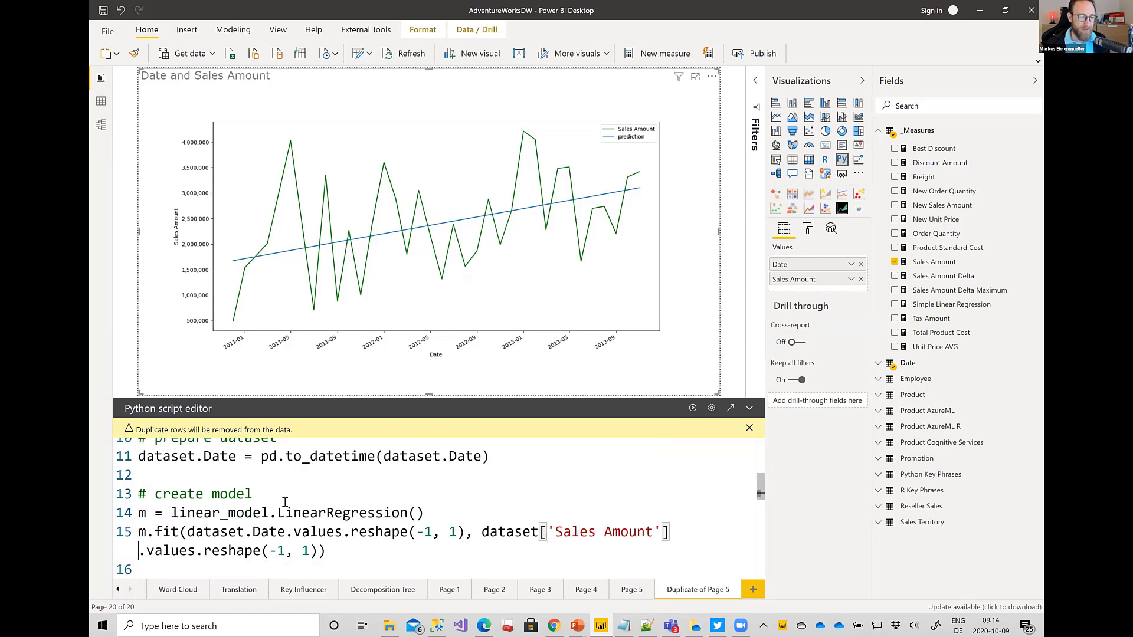
key("Up")
key("shift+Down")
key("shift+Down")
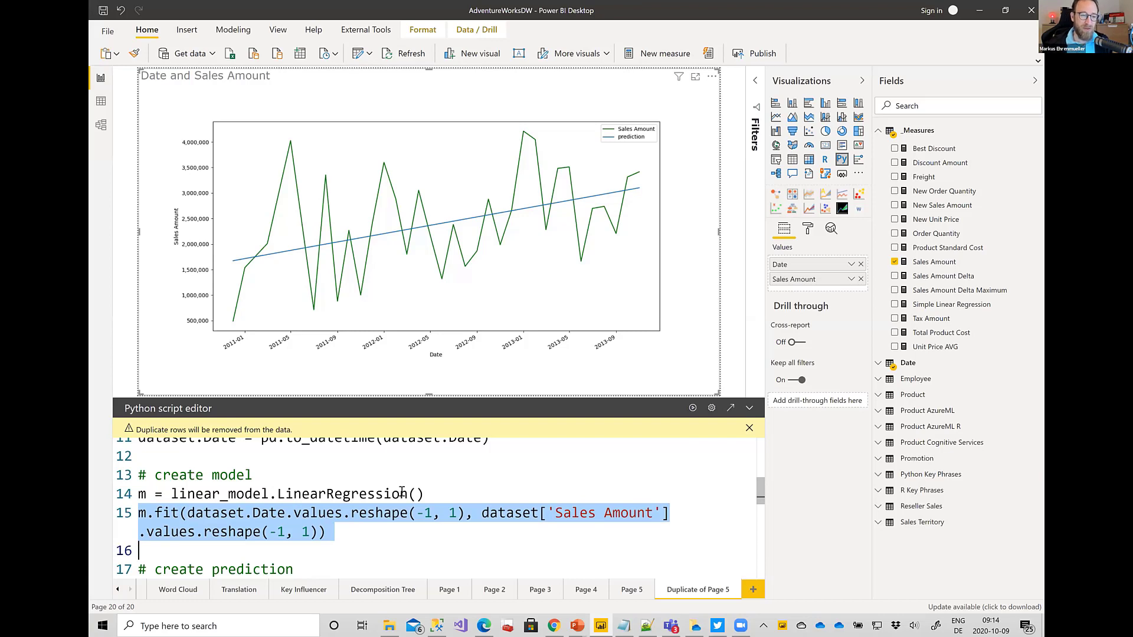
Examine the create prediction lines, marking the m.predict call and the dataset['prediction'] assignment, and compare them with the model lines
scroll(402, 492, "down", 1)
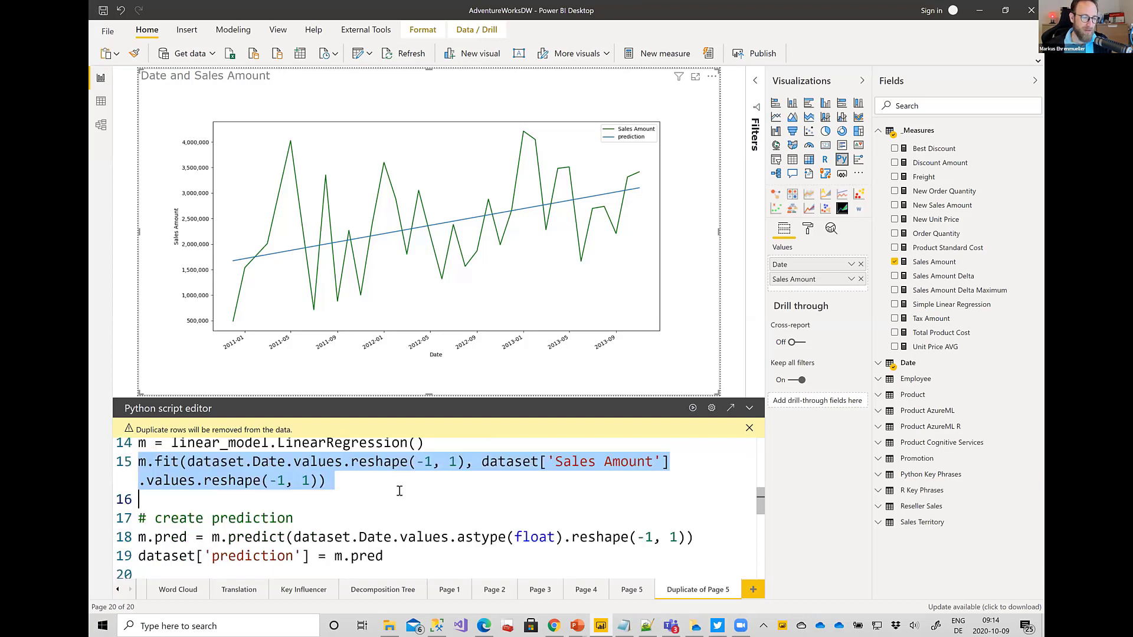
left_click(431, 540)
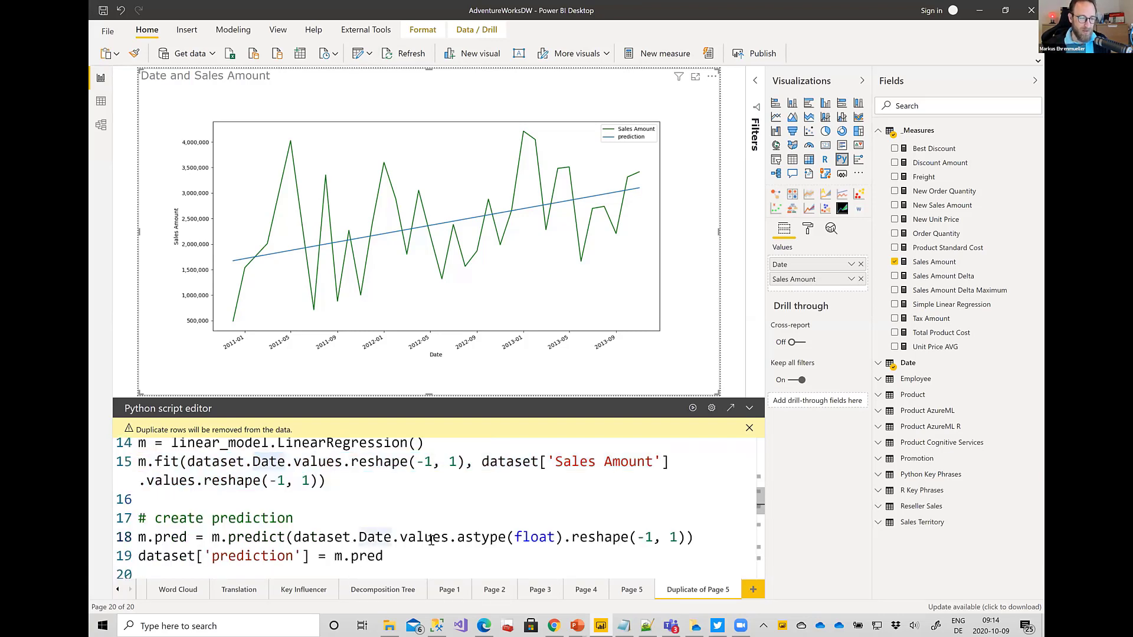
key("Home")
key("shift+Down")
key("shift+Down")
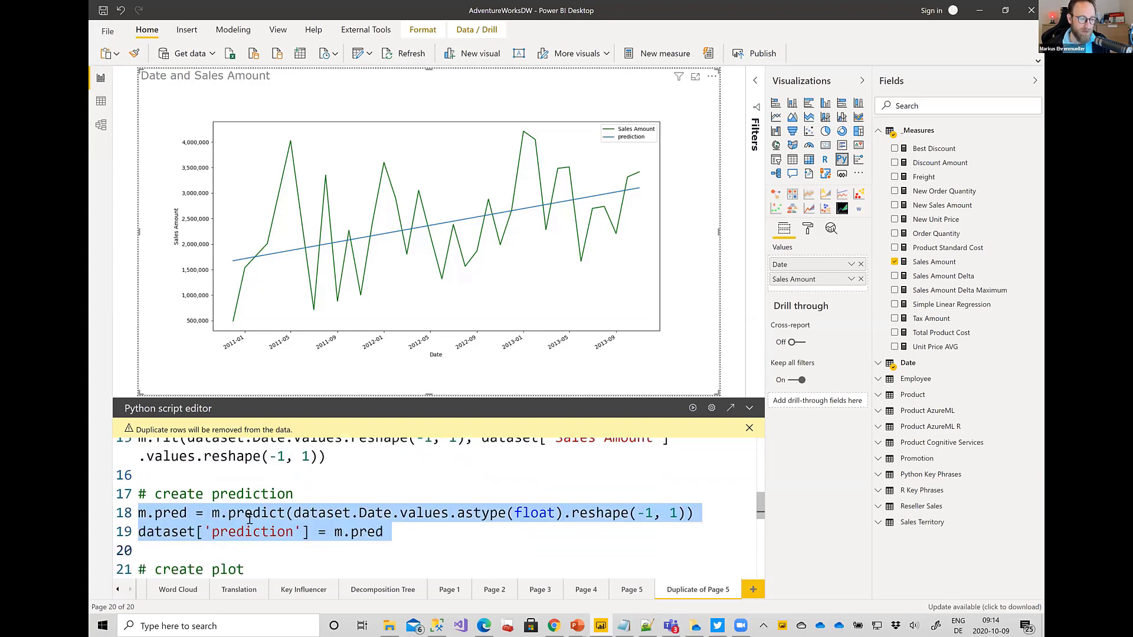
scroll(202, 497, "up", 1)
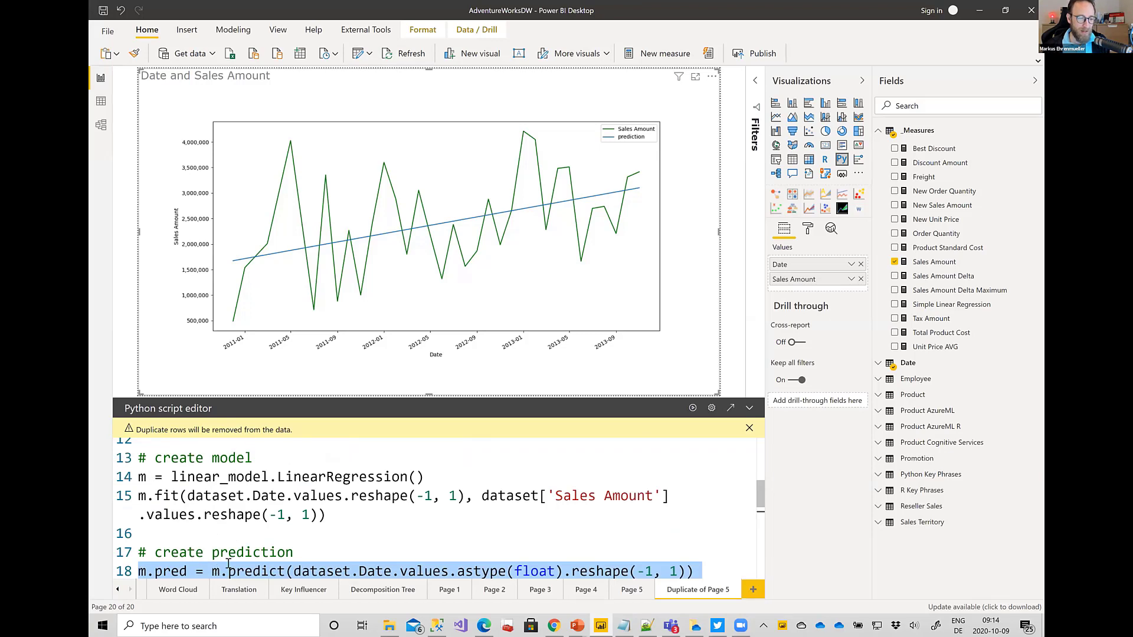
scroll(228, 563, "down", 1)
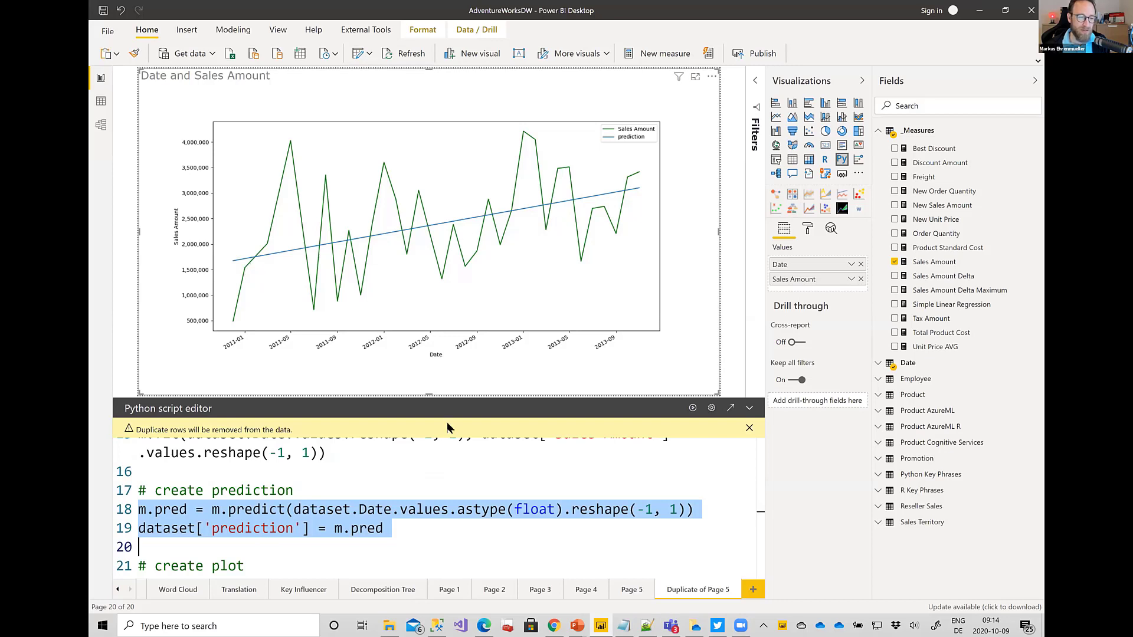
Examine the start of the create plot section, marking the dataset.plot call assigned to ax
scroll(325, 534, "down", 1)
left_click(319, 527)
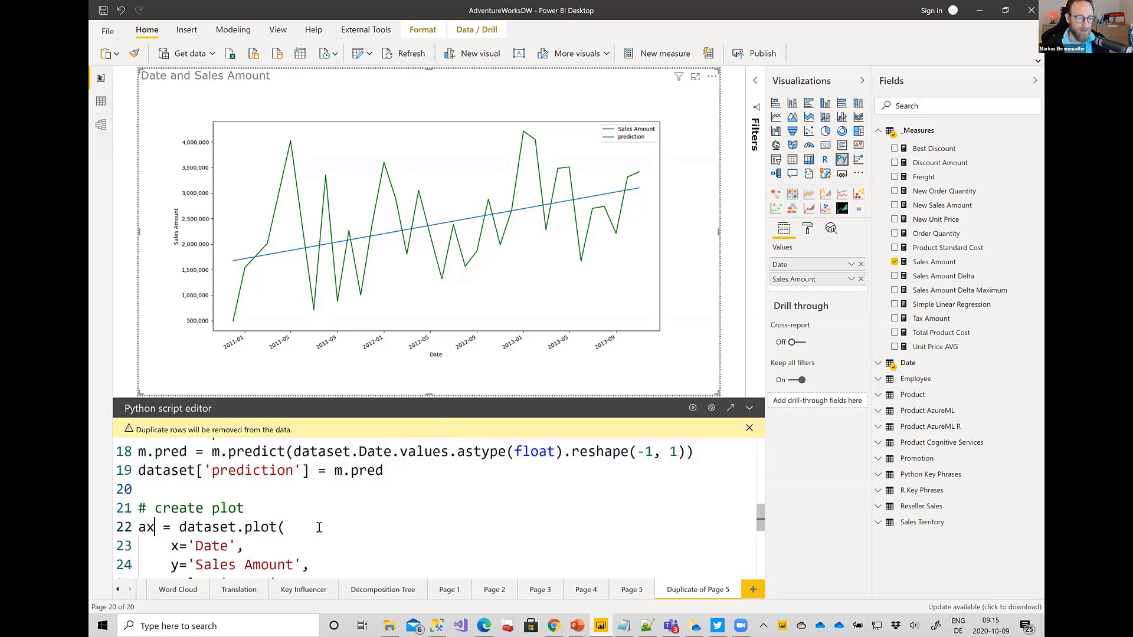
key("Left")
key("Left")
key("Left")
key("Left")
key("Left")
key("Left")
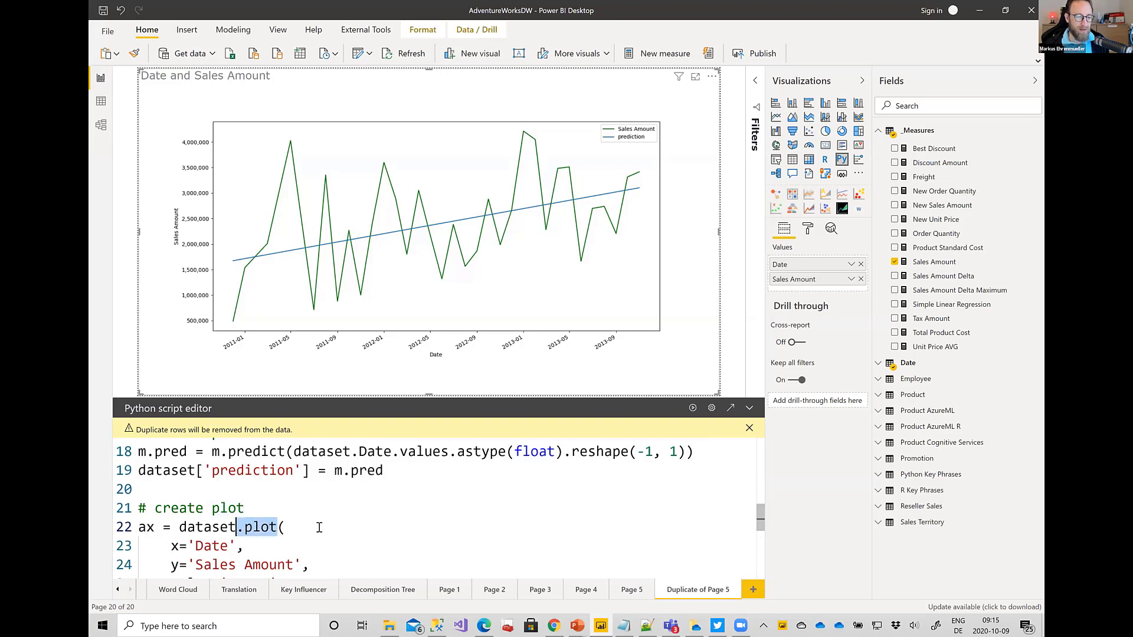
key("Right")
key("shift+Left")
key("shift+Left")
key("shift+Left")
key("shift+Left")
key("shift+Left")
key("shift+Left")
key("shift+Left")
key("shift+Left")
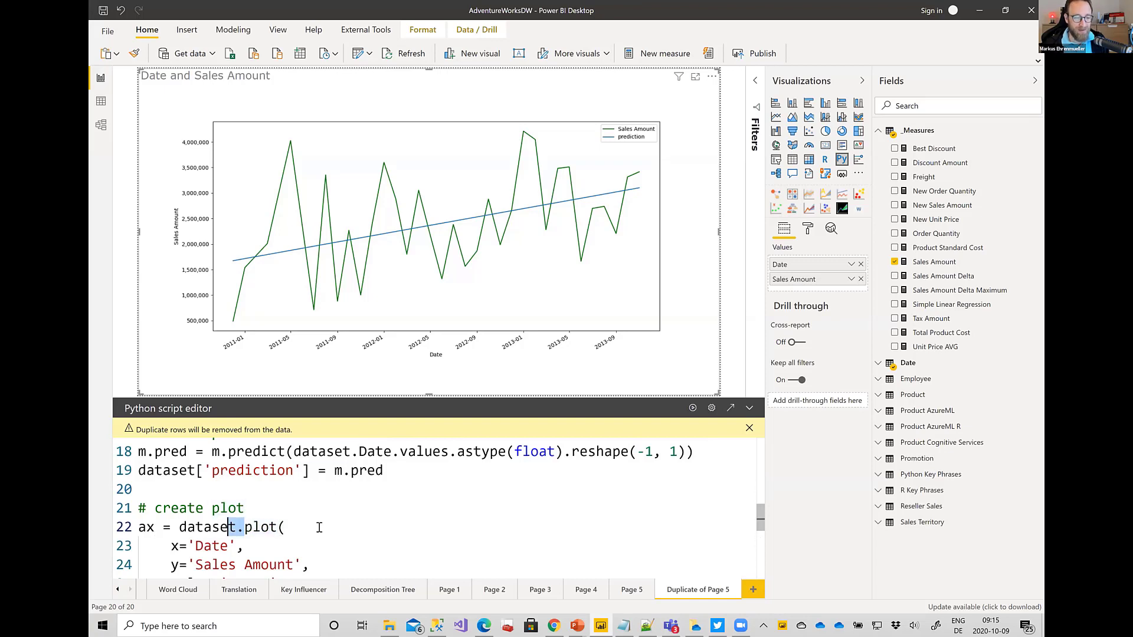
Go through the first plot's arguments: x Date, y Sales Amount, color green, style '-' and figsize (15,8)
key("Down")
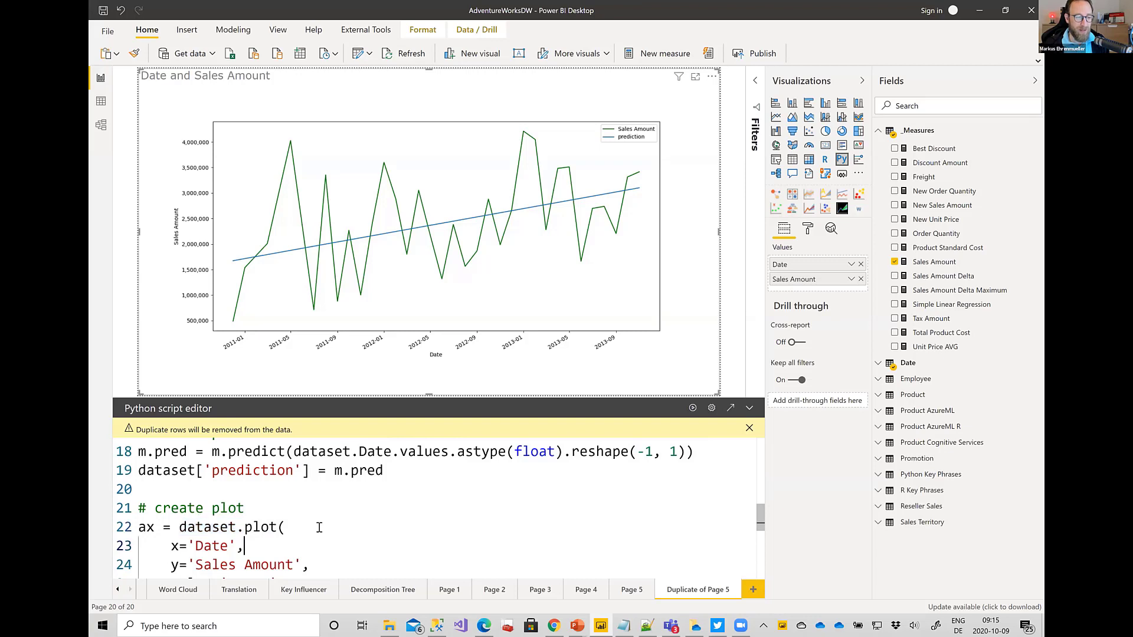
key("Down")
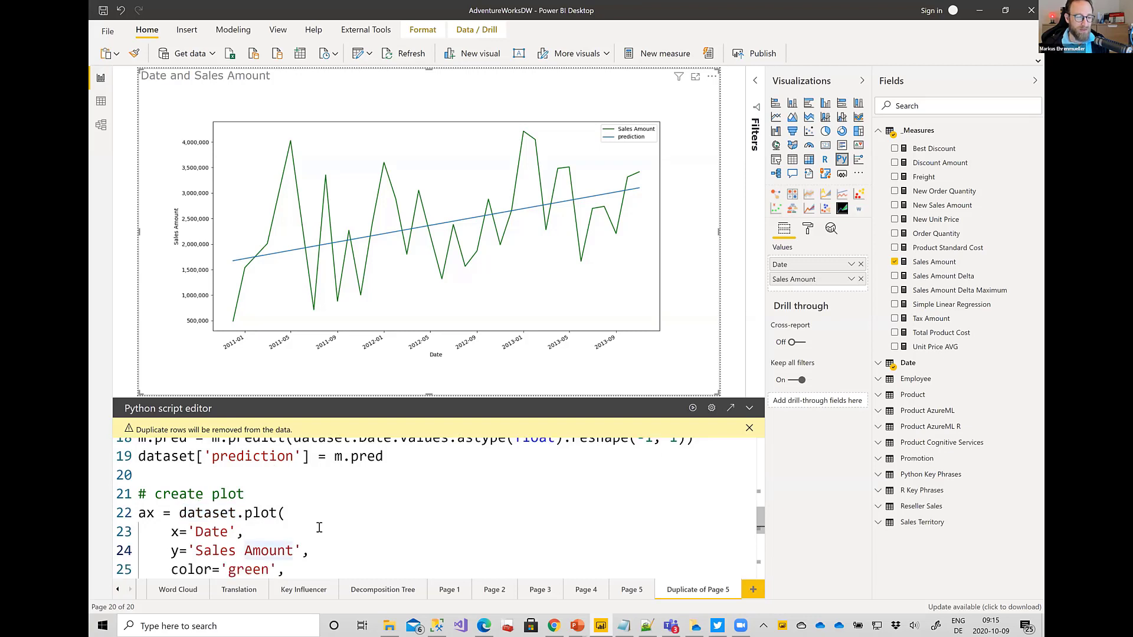
key("Down")
key("Down")
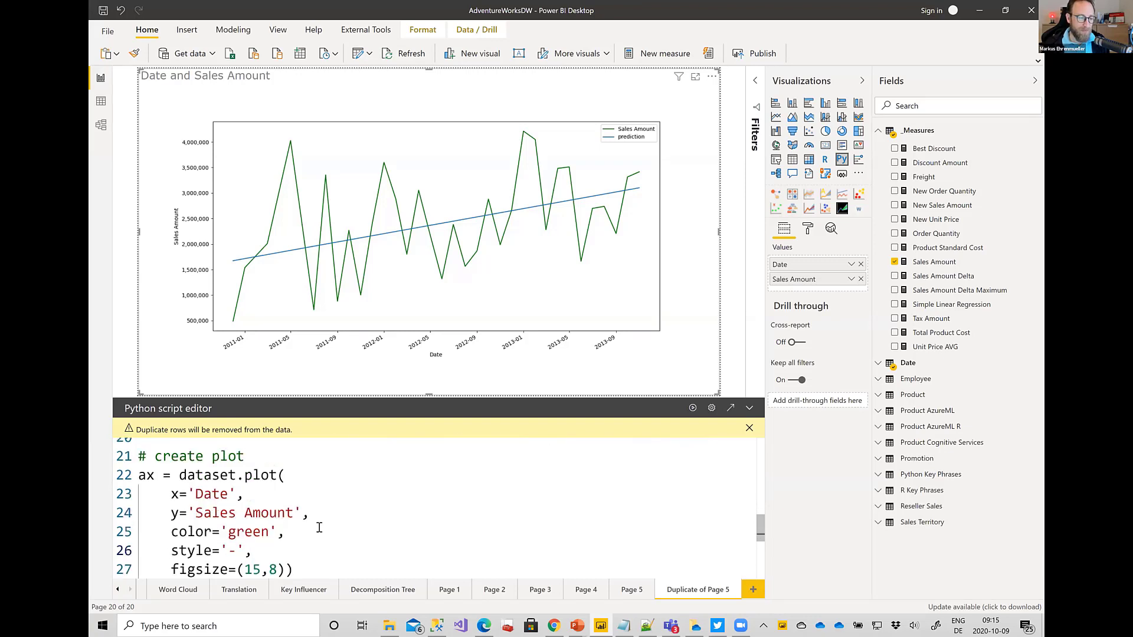
key("Down")
key("Down")
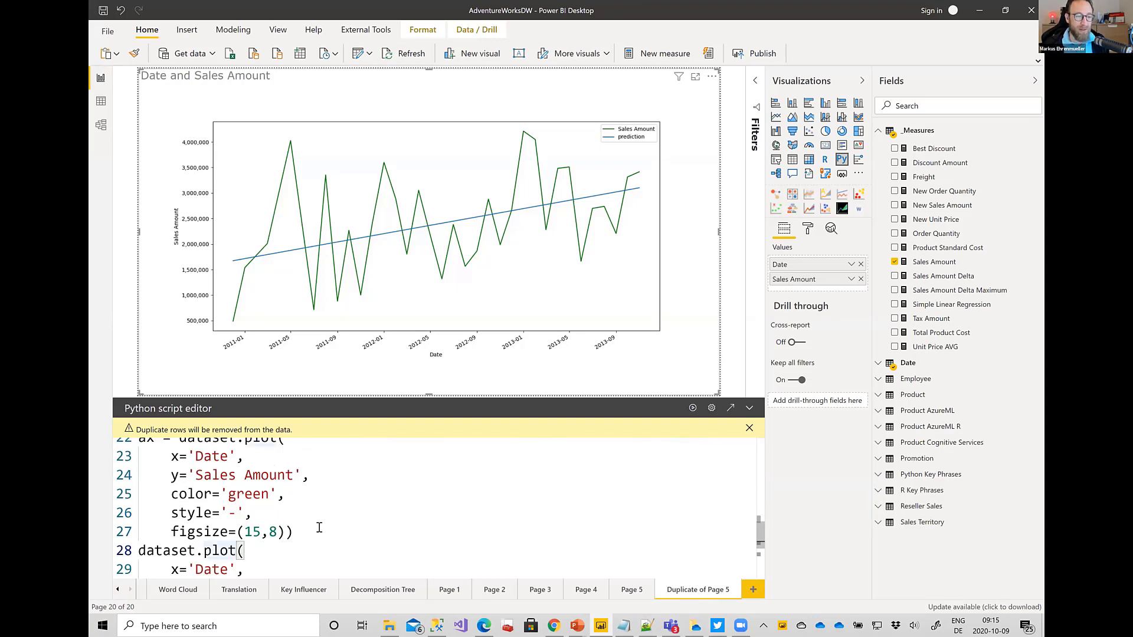
Examine the second dataset.plot call, which draws prediction by Date on the same ax, and the axis label lines
key("Down")
key("Down")
key("ctrl+Left")
key("ctrl+shift+Right")
key("Down")
key("Down")
key("Down")
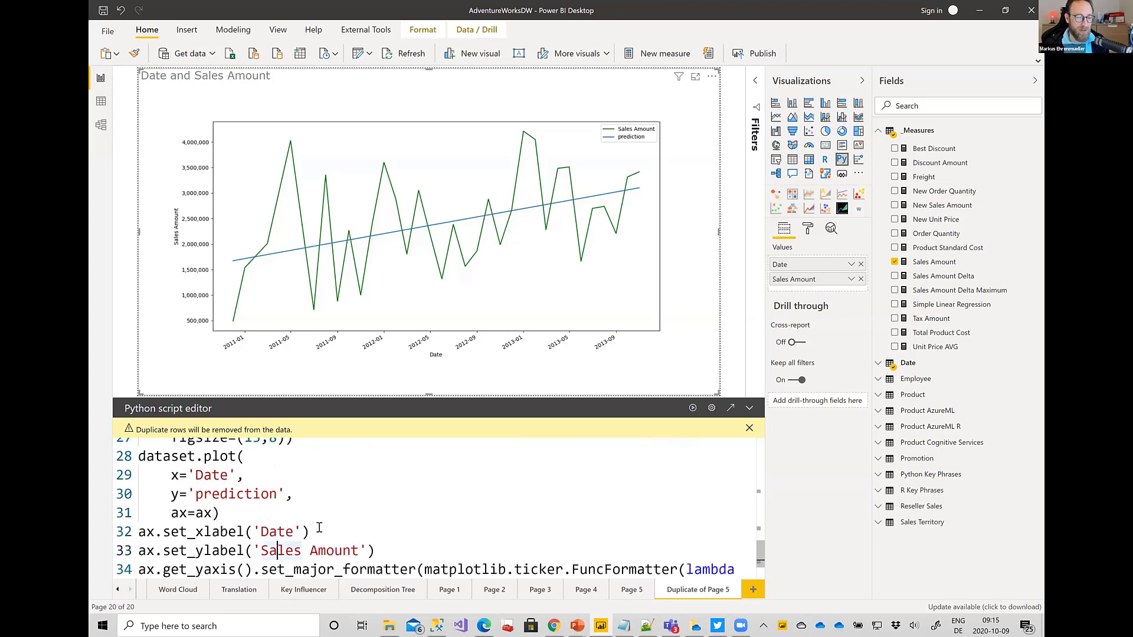
Examine the y-axis number formatter line and mark the closing plt.show() call
key("Down")
key("Down")
key("Down")
key("Down")
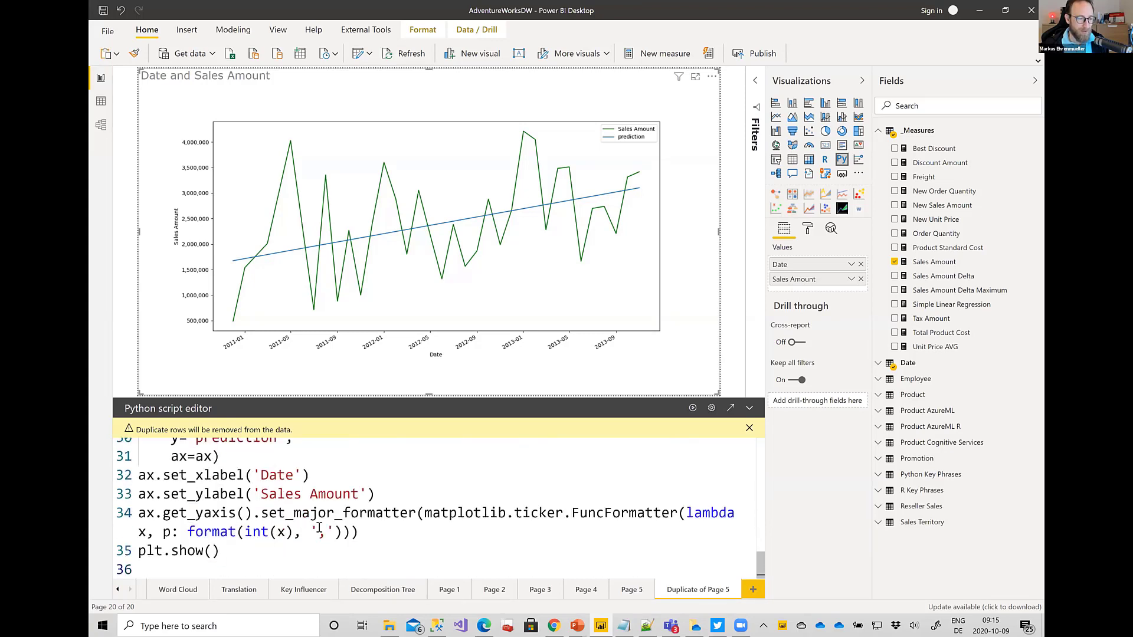
key("Left")
key("shift+Home")
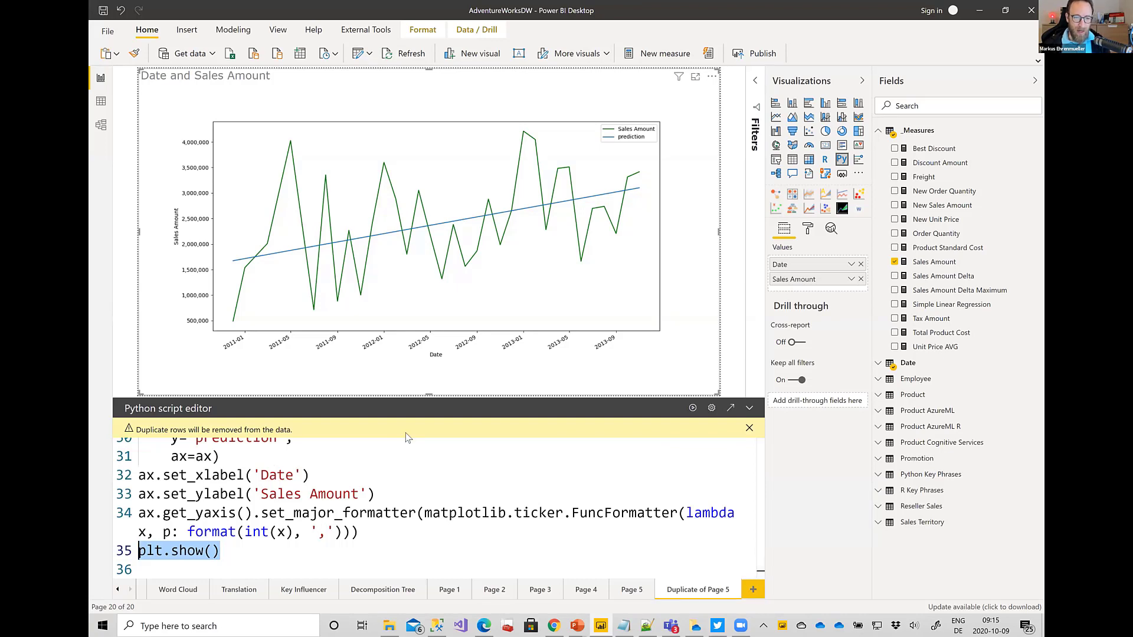
Add a blank report page and review the trend visuals on Page 3, Page 5 and Duplicate of Page 5
left_click(754, 589)
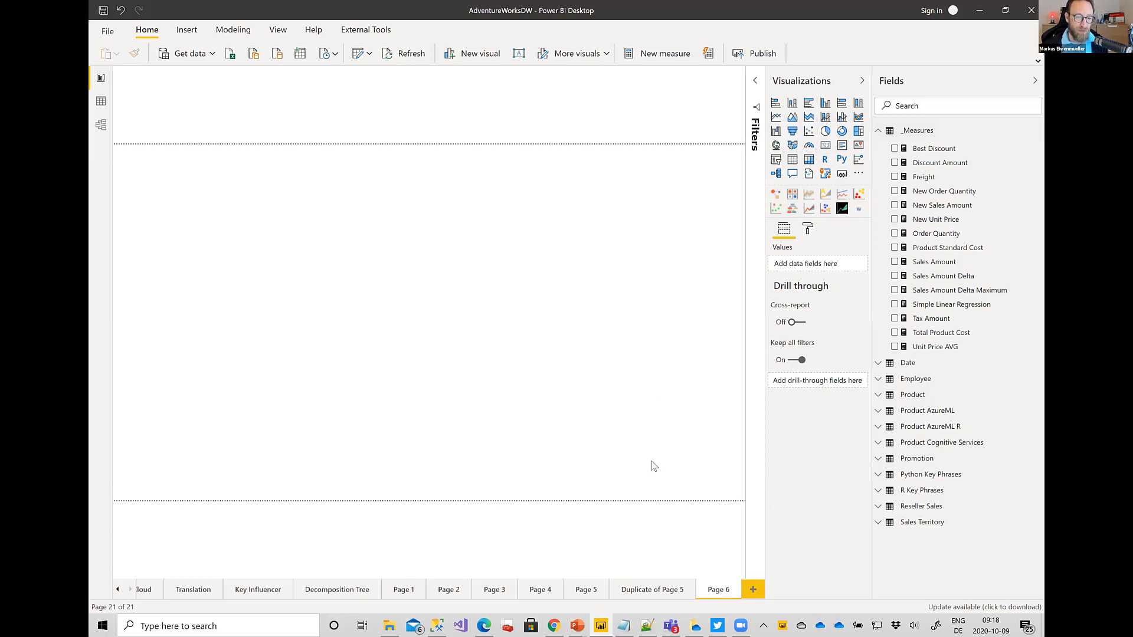
left_click(587, 590)
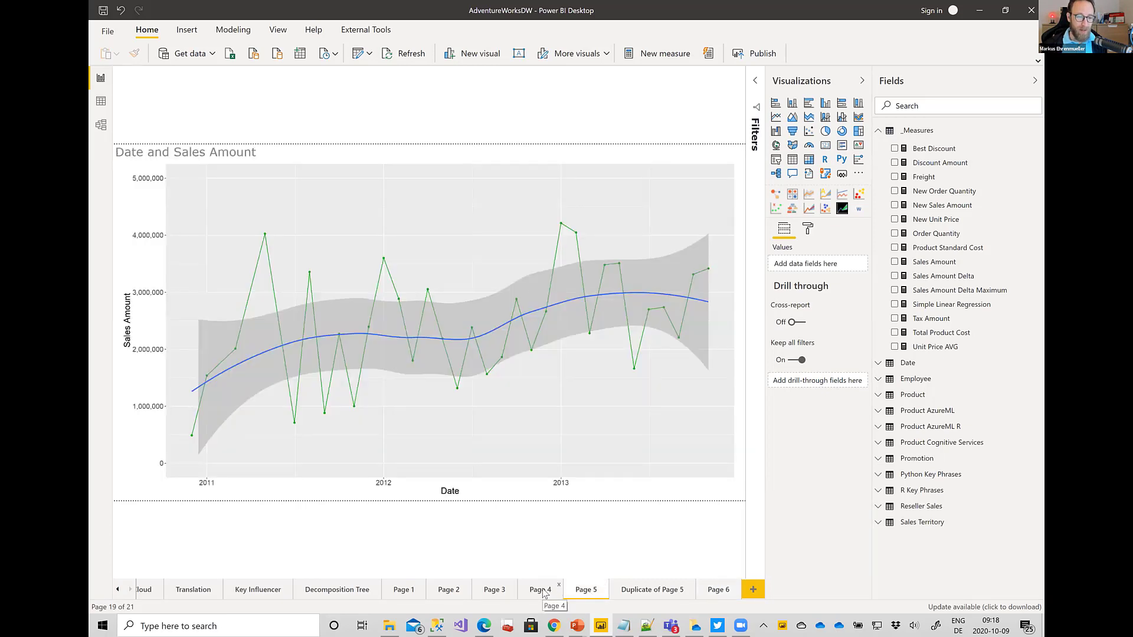
left_click(541, 590)
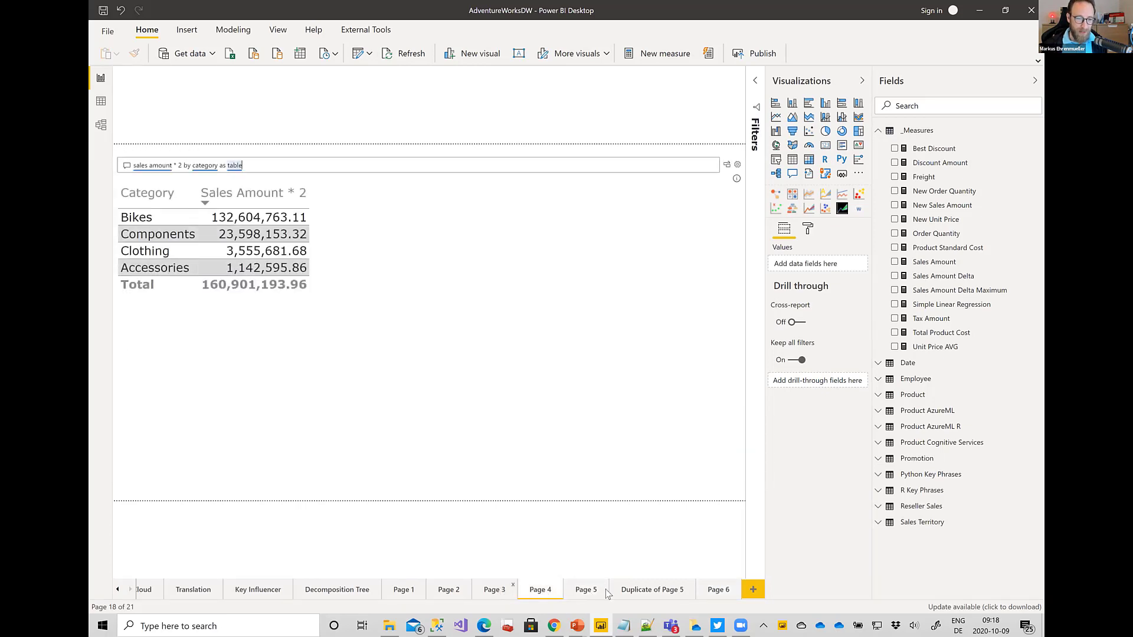
left_click(494, 589)
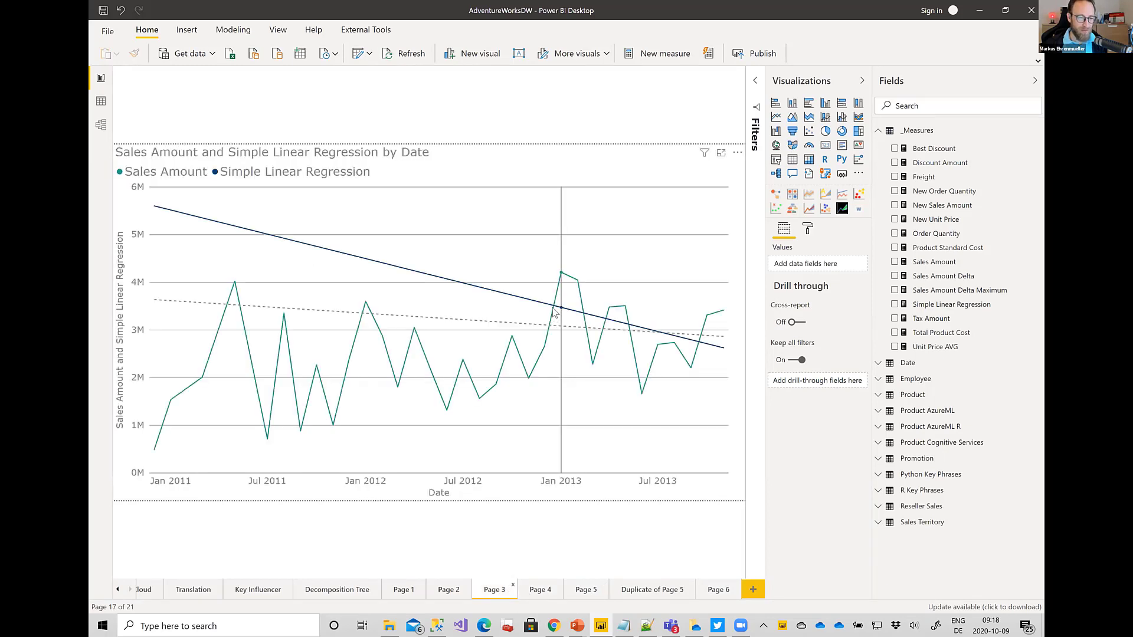
left_click(651, 590)
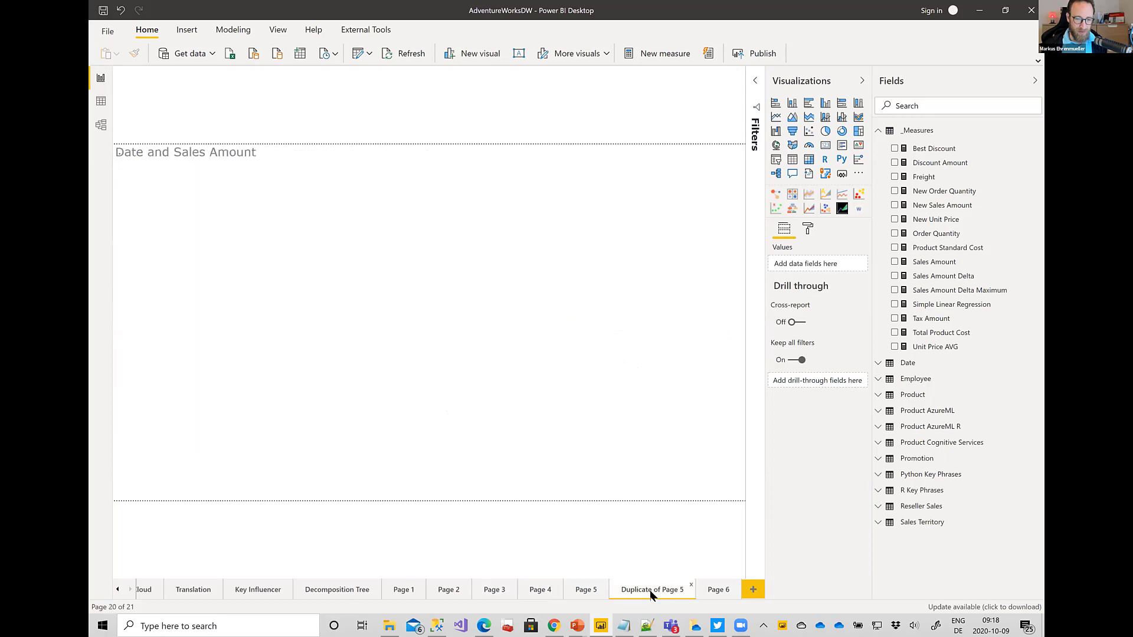
left_click(588, 590)
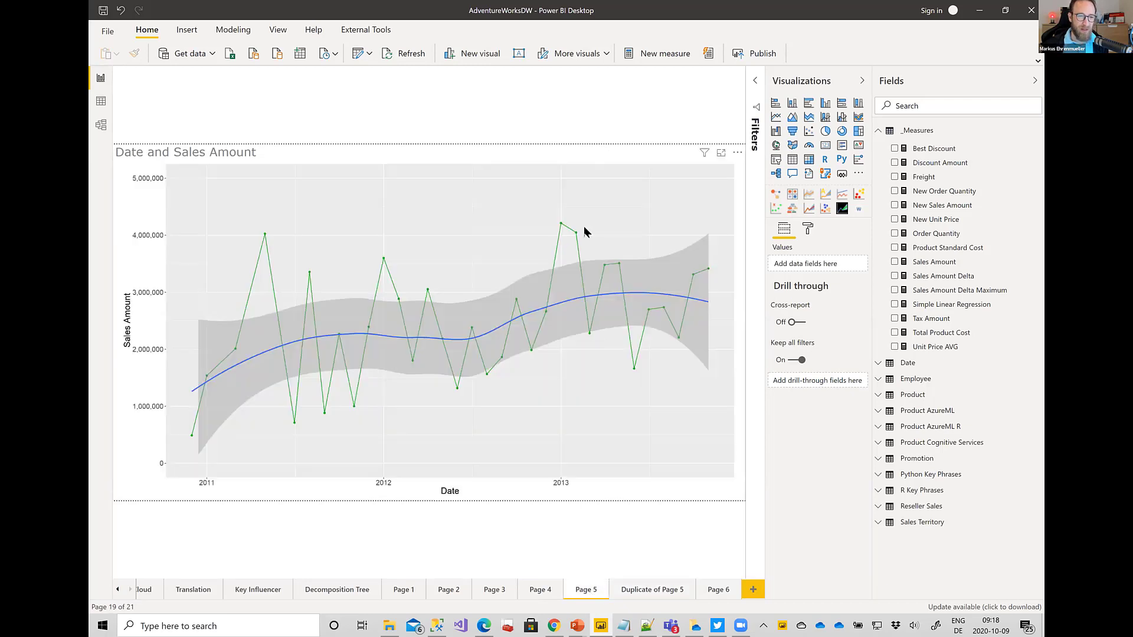
Open the script of Page 5's R visual in RStudio and close the deleted earlier wrapper file
left_click(583, 225)
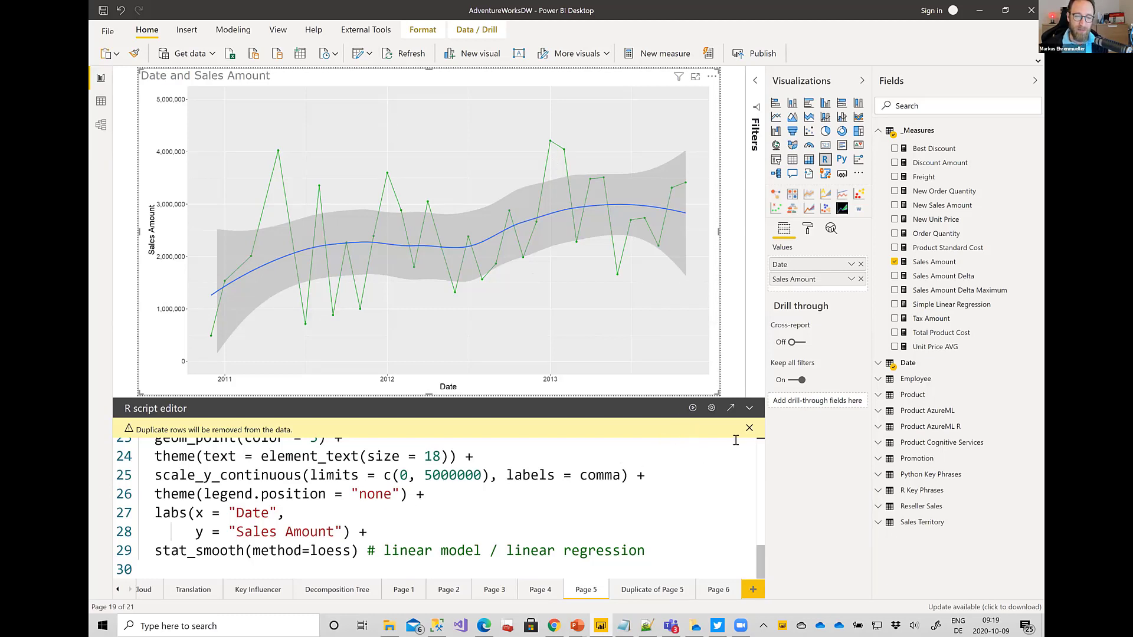
left_click(731, 409)
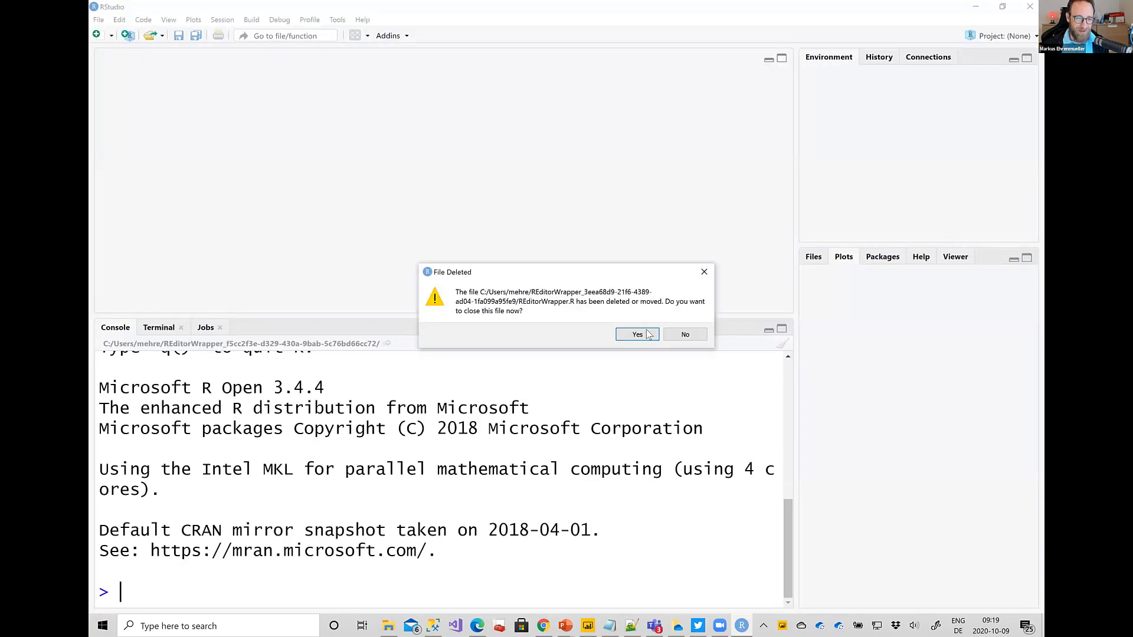
left_click(638, 335)
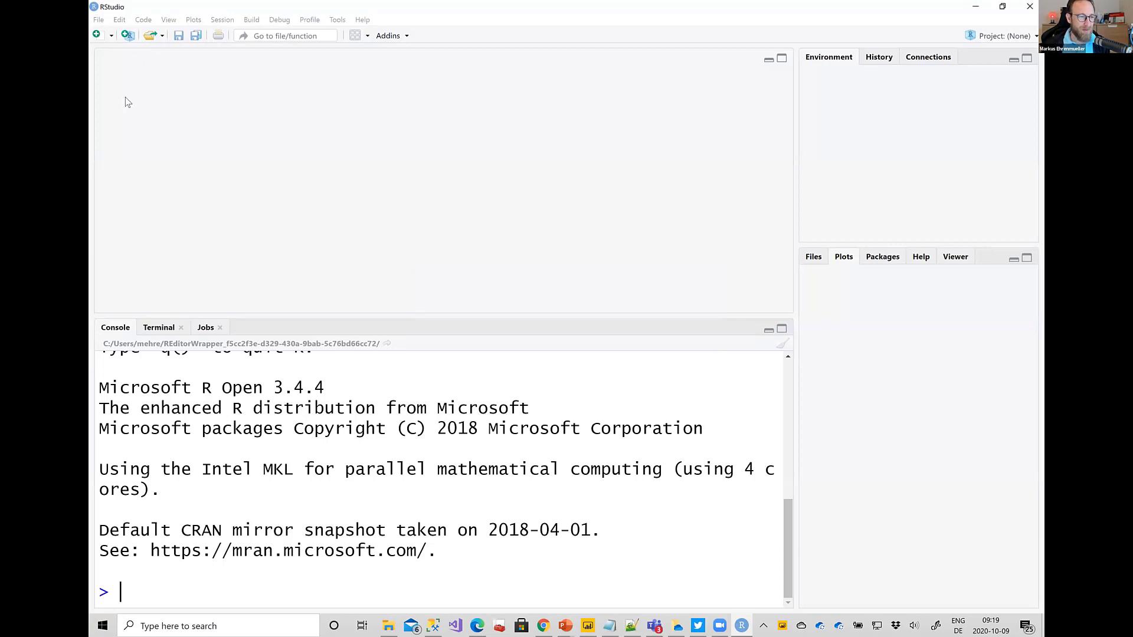
Mark lines 1 to 3 of REditorWrapper.R and compare them with the start of the R script in Power BI
key("shift+Down")
key("shift+Down")
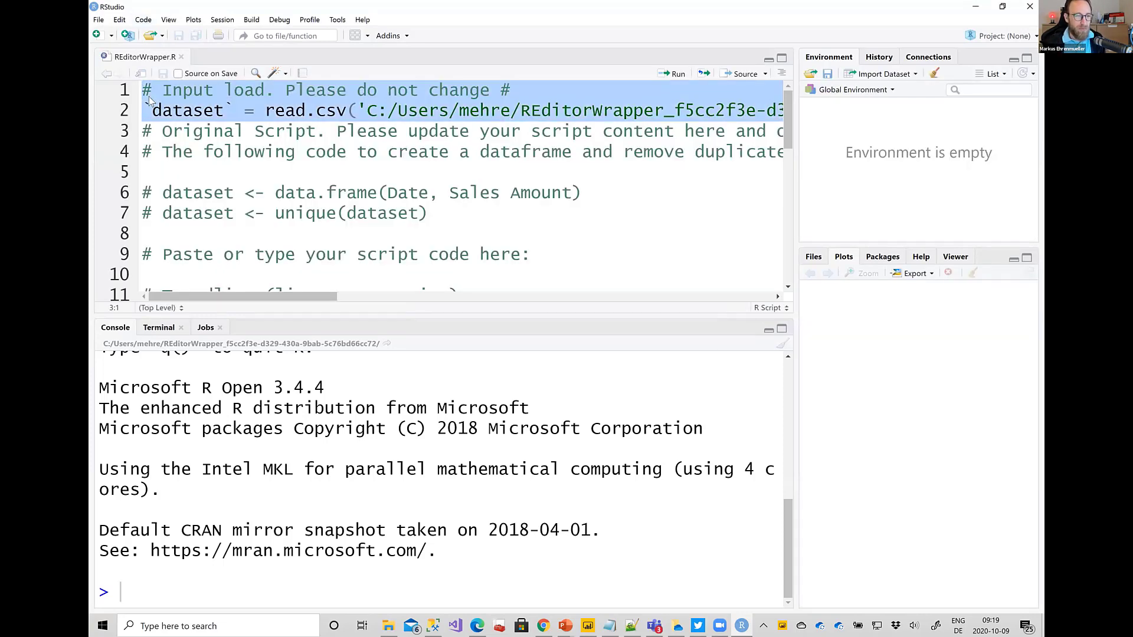
key("shift+Down")
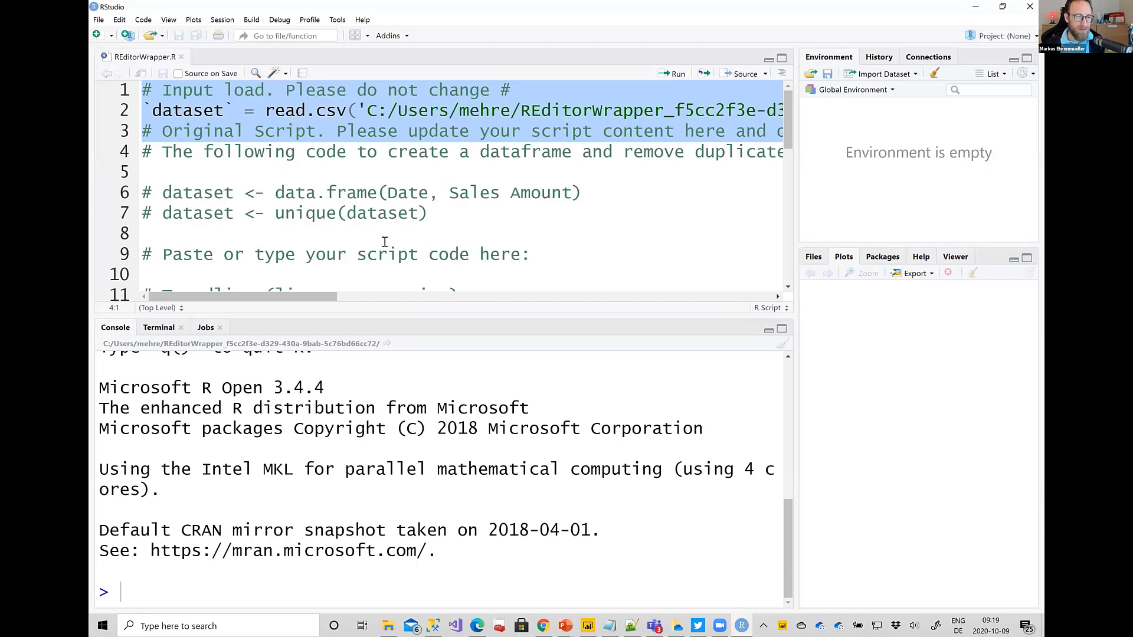
key("alt+Tab")
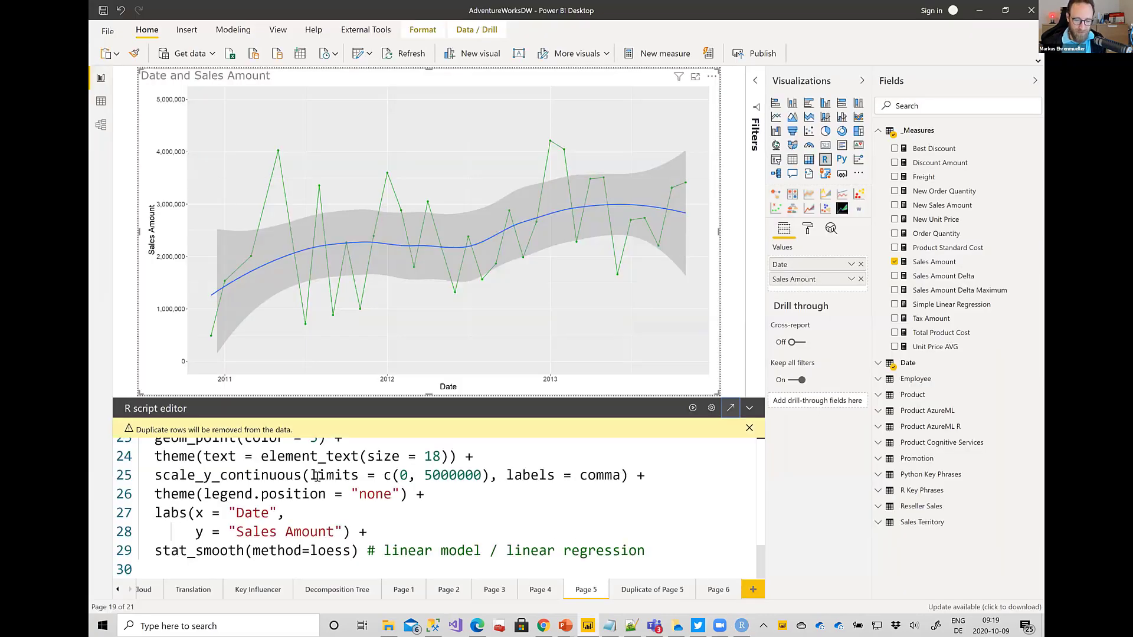
key("ctrl+Home")
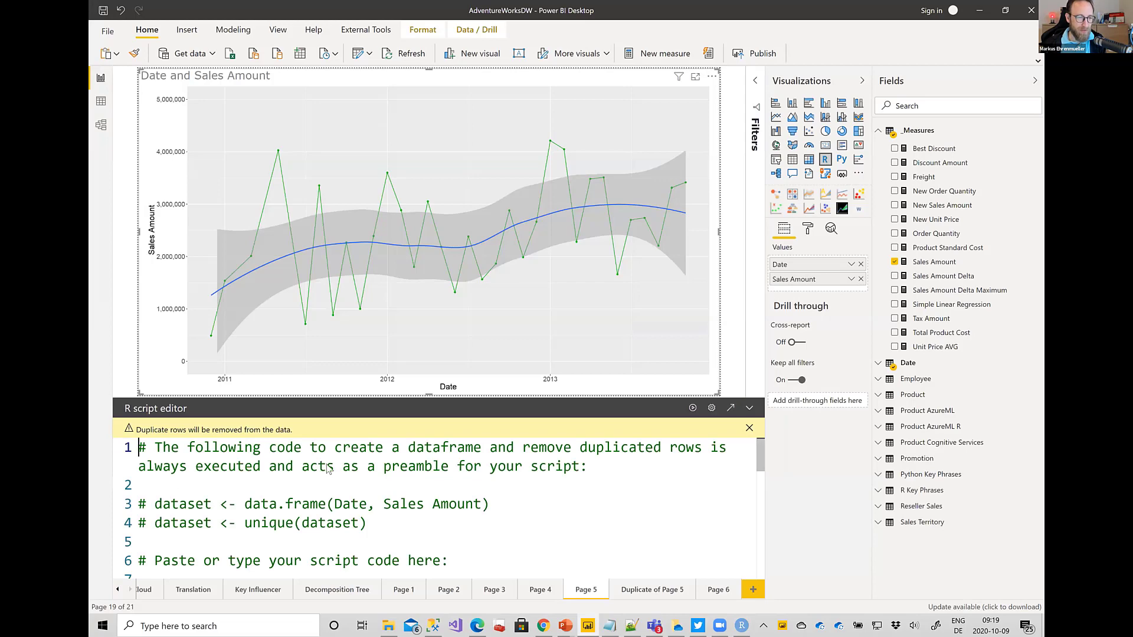
key("alt+Tab")
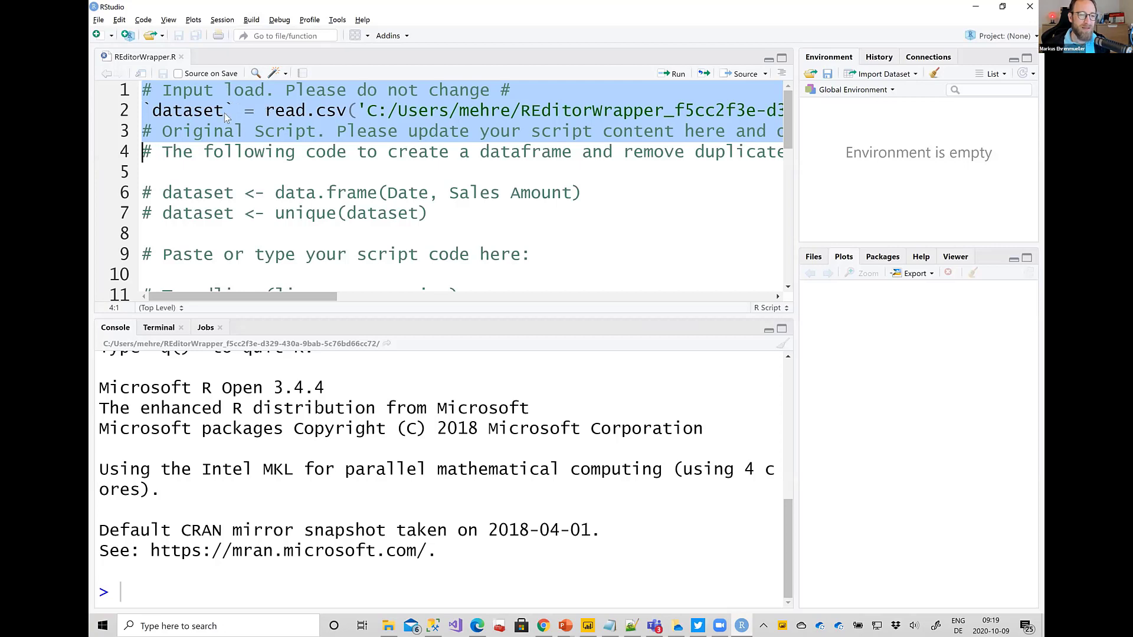
Examine the read.csv call that loads the dataset in line 2, referring back to the visual in Power BI
left_click(275, 115)
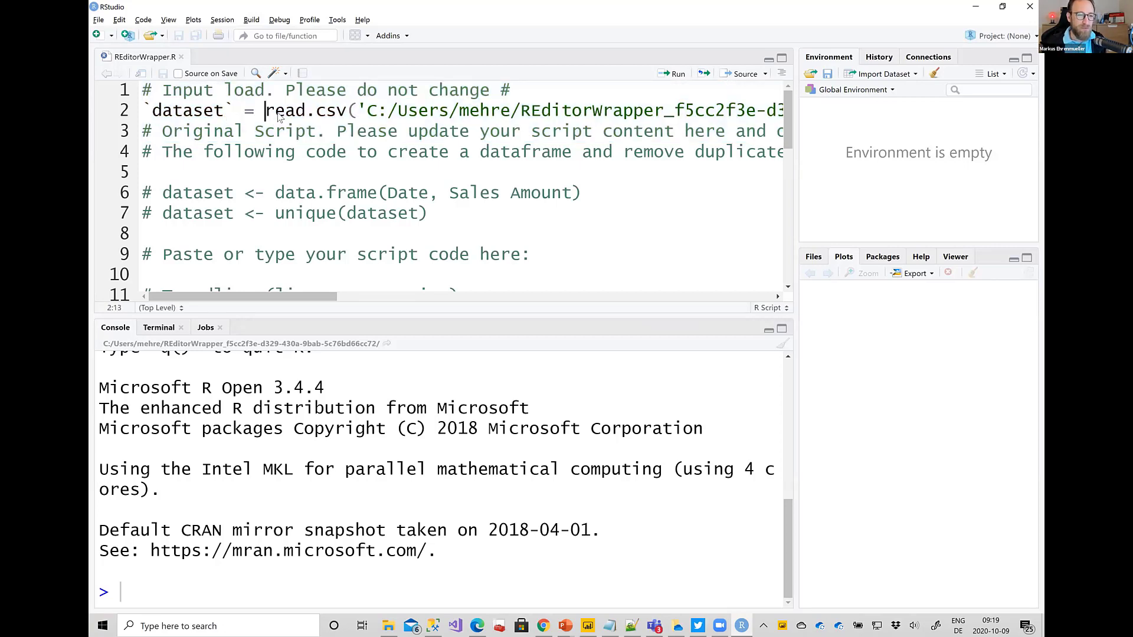
double_click(277, 116)
mouse_move(277, 115)
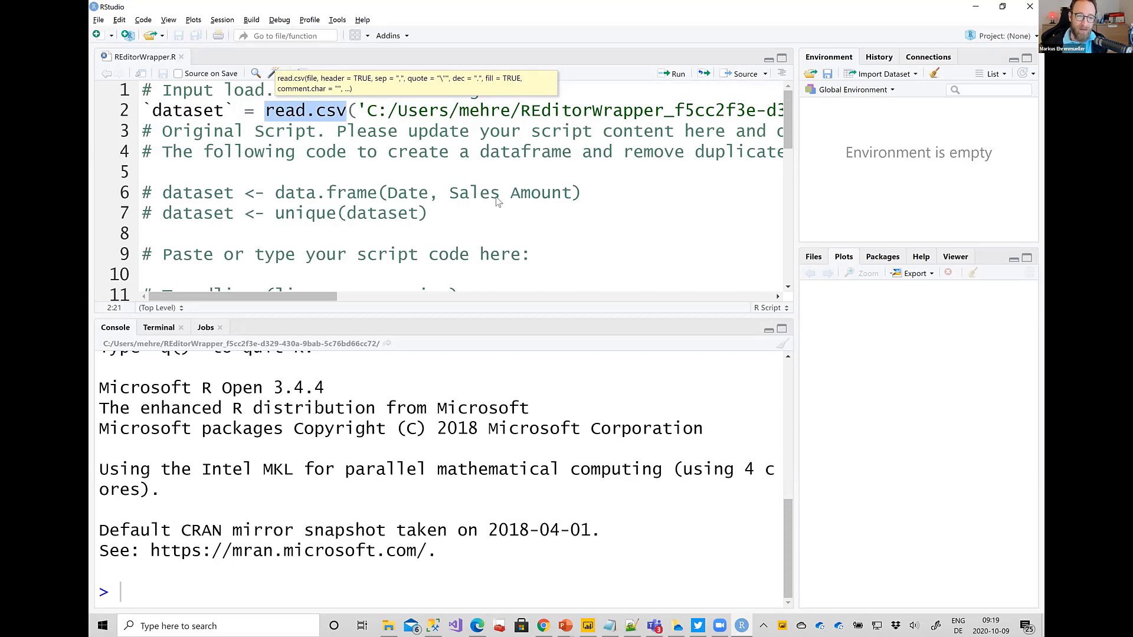
key("alt+Tab")
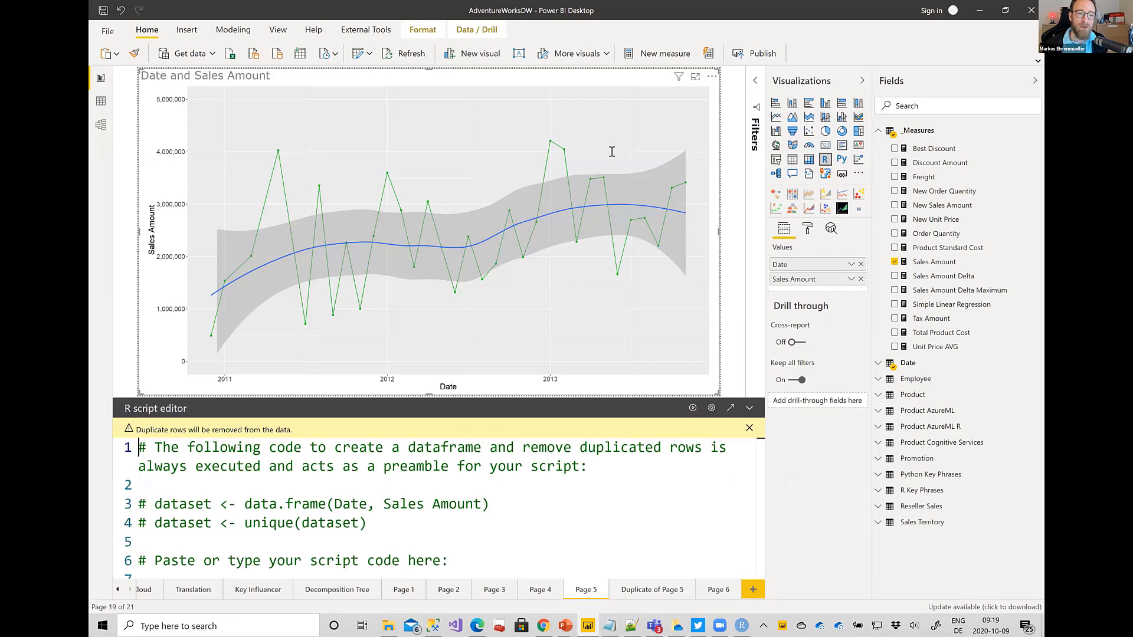
key("alt+Tab")
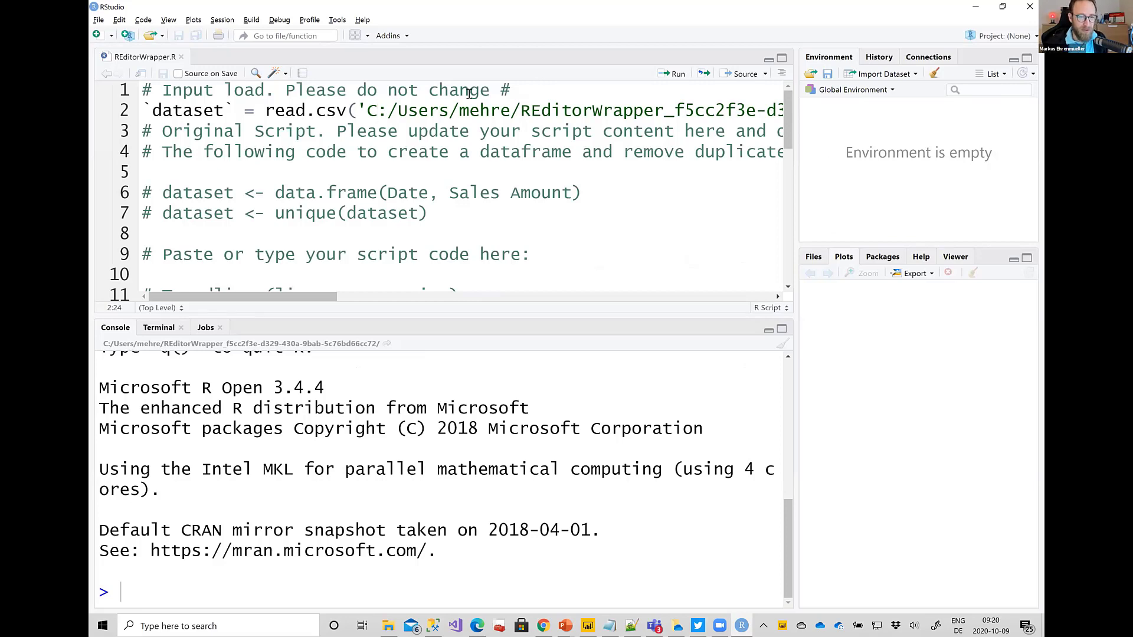
Run the entire REditorWrapper.R script in RStudio and view the resulting plot in a maximized zoom window
key("ctrl+a")
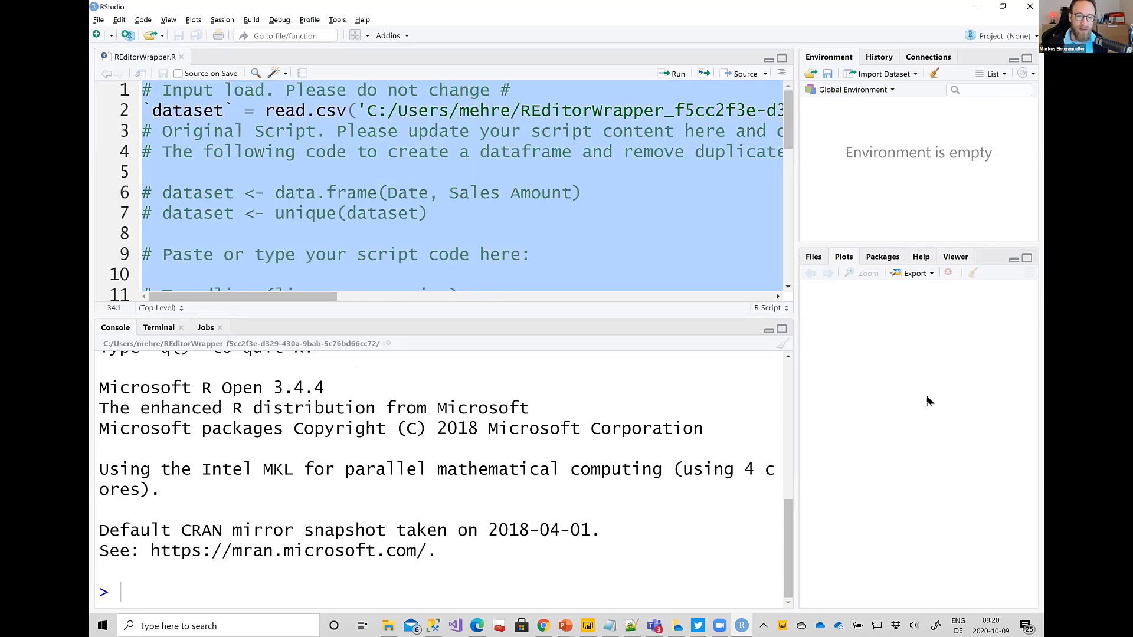
key("ctrl+Return")
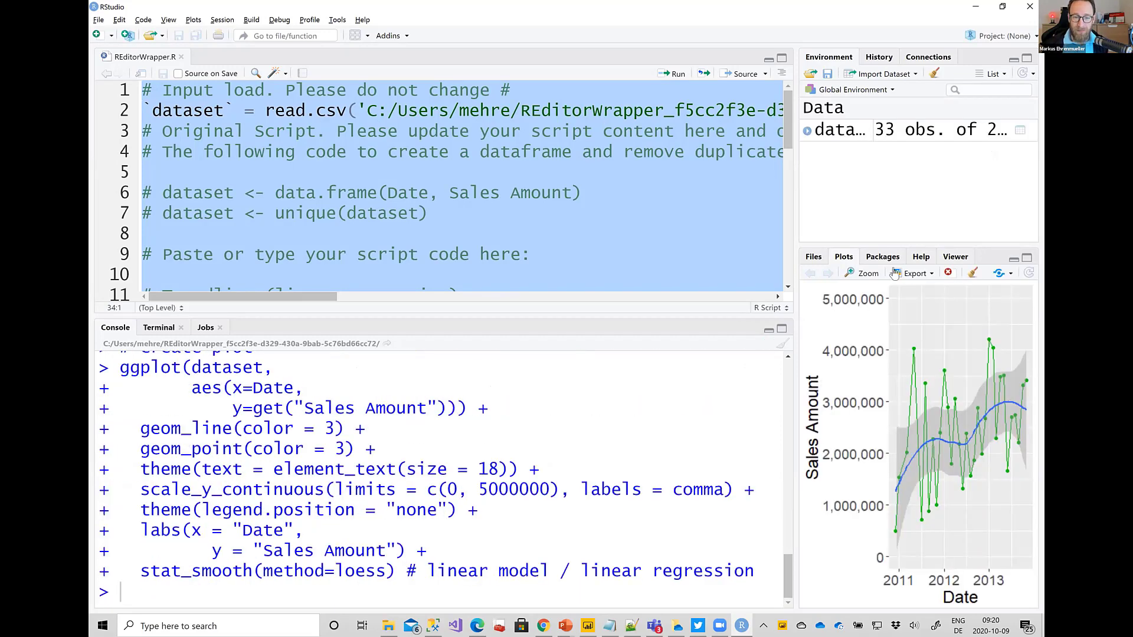
left_click(865, 275)
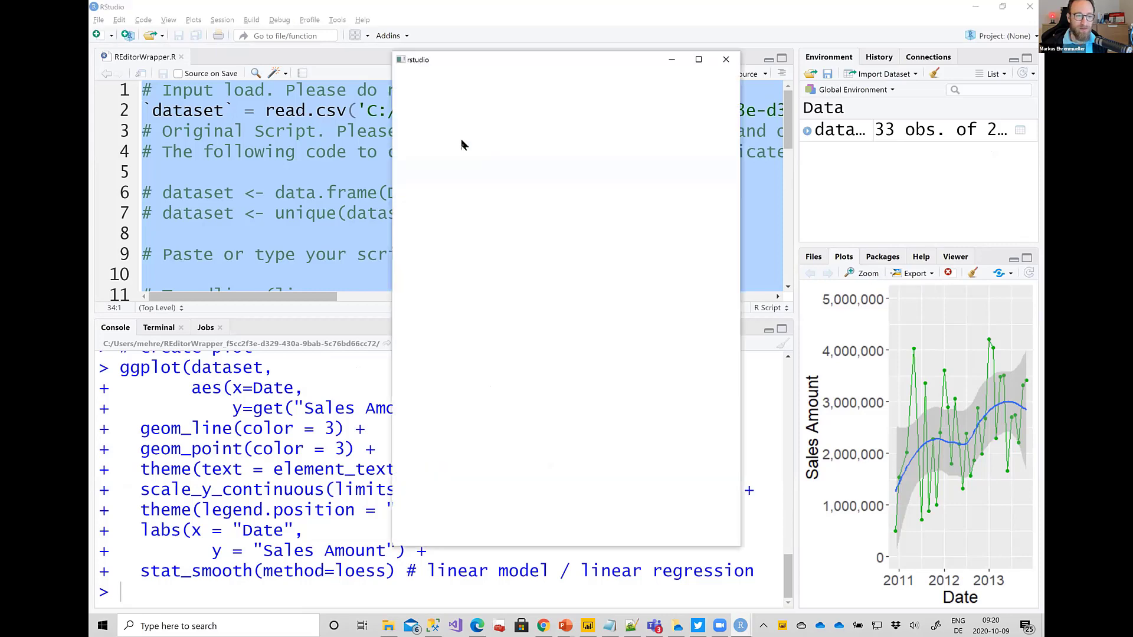
left_click(698, 59)
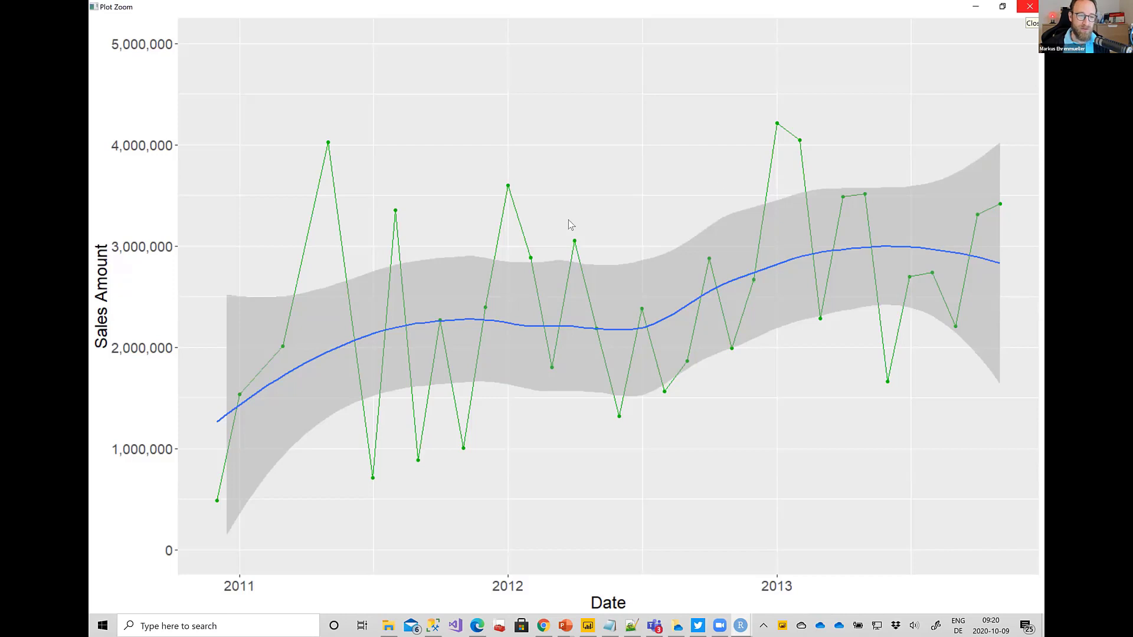
key("alt+F4")
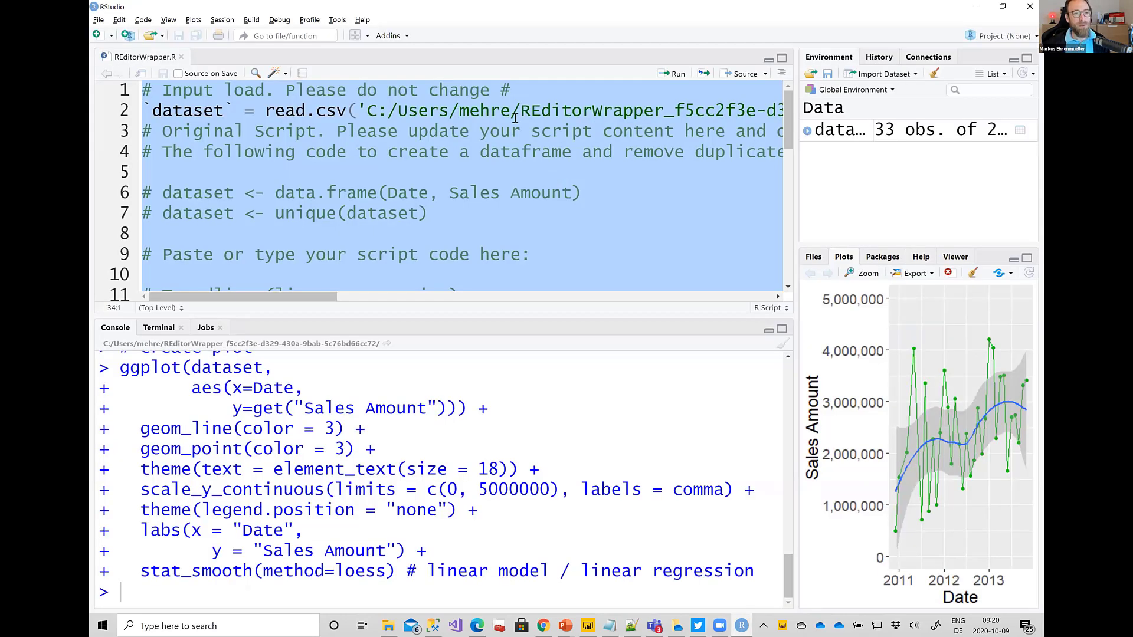
Examine the read.csv file path and mark the original script from line 4 through the end of the file
left_click(514, 116)
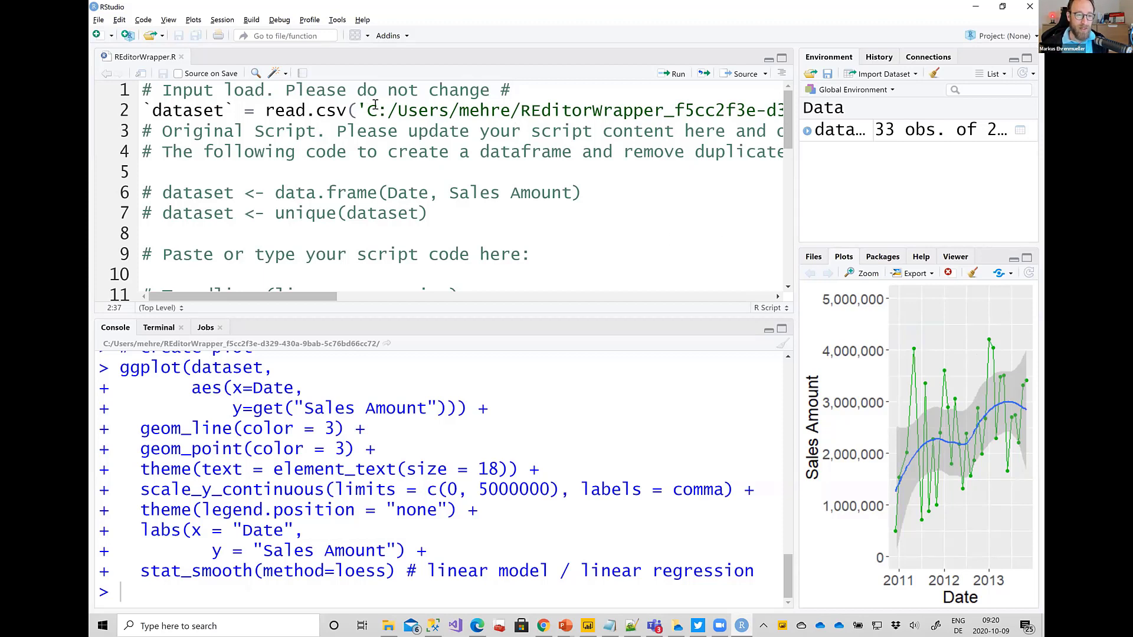
left_click(357, 110)
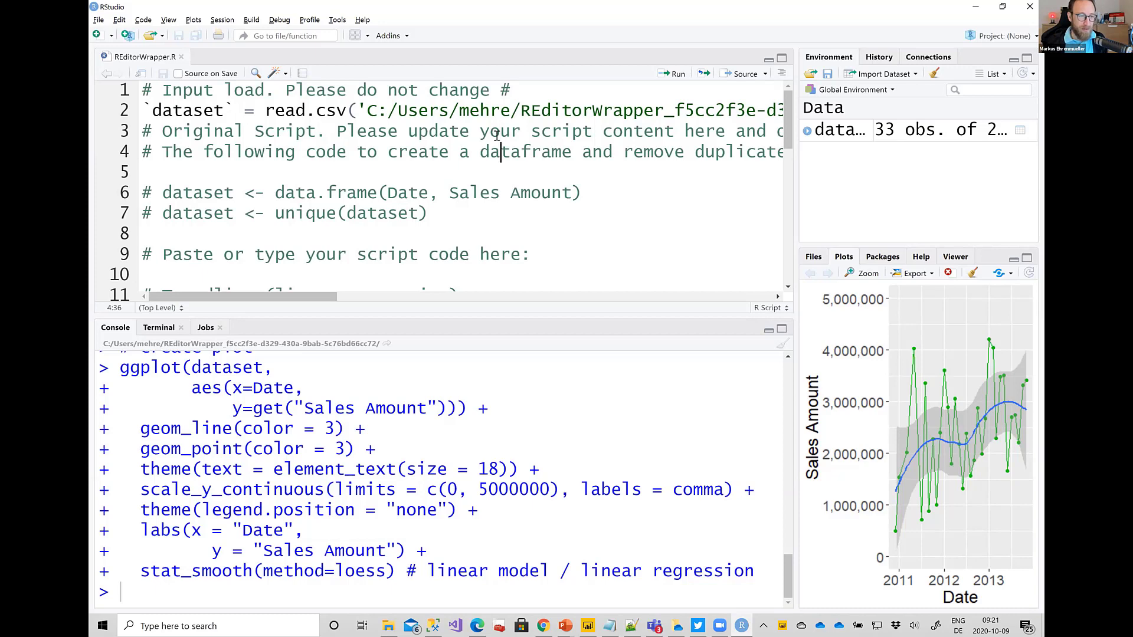
key("Down")
key("Down")
key("Home")
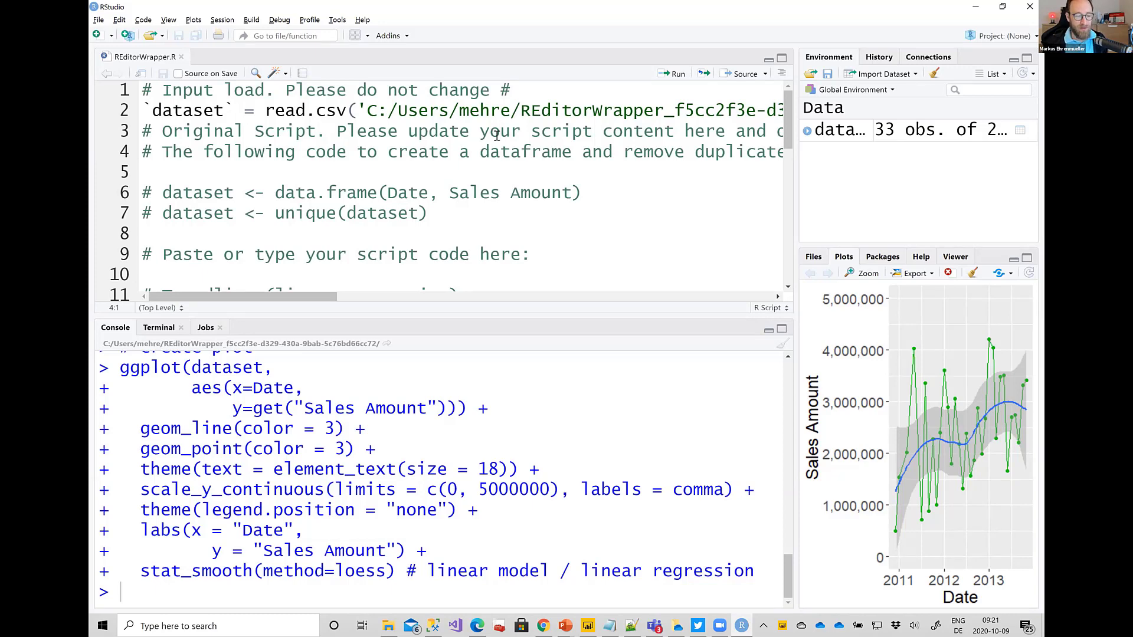
key("ctrl+shift+End")
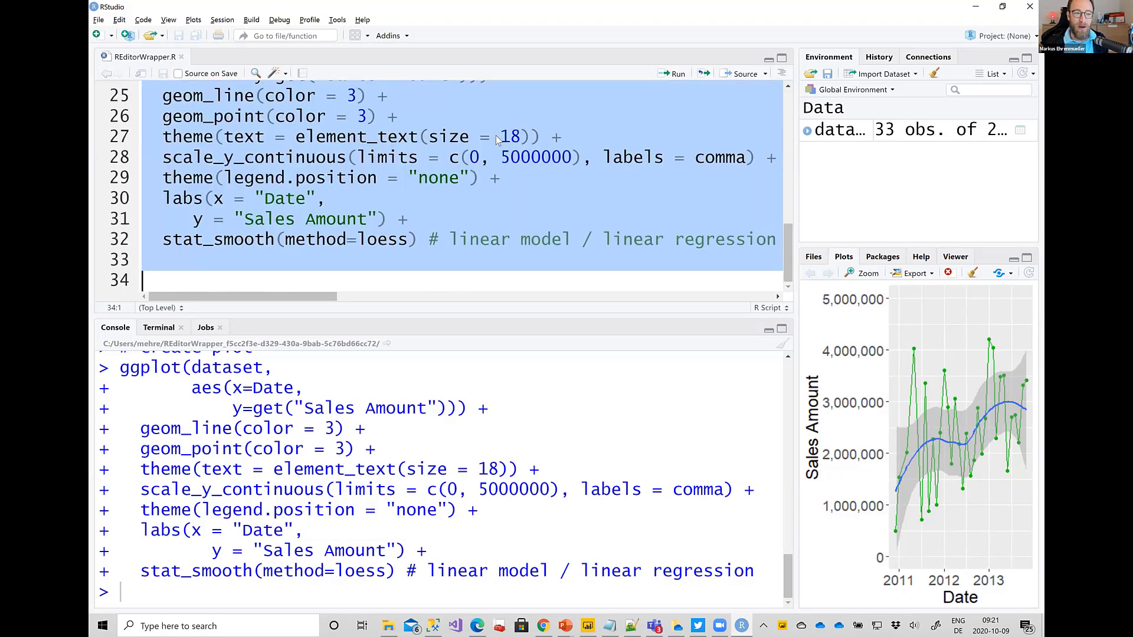
Switch back to Power BI and open the Power Query Editor to transform the report's data
key("alt+Tab")
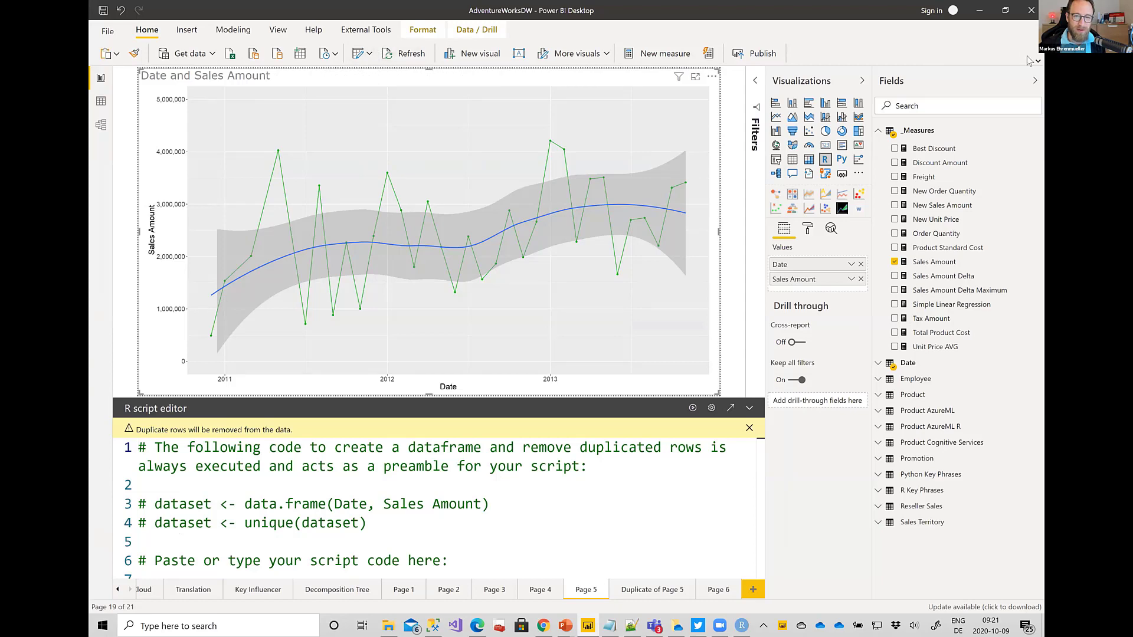
left_click(372, 60)
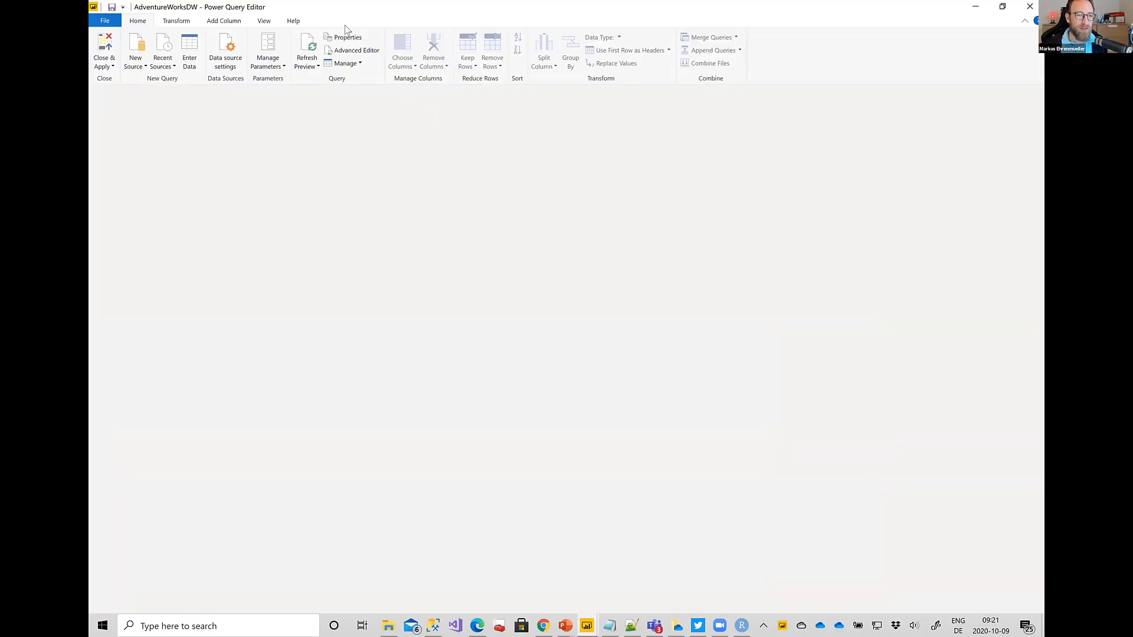
left_click_drag(296, 10, 589, 84)
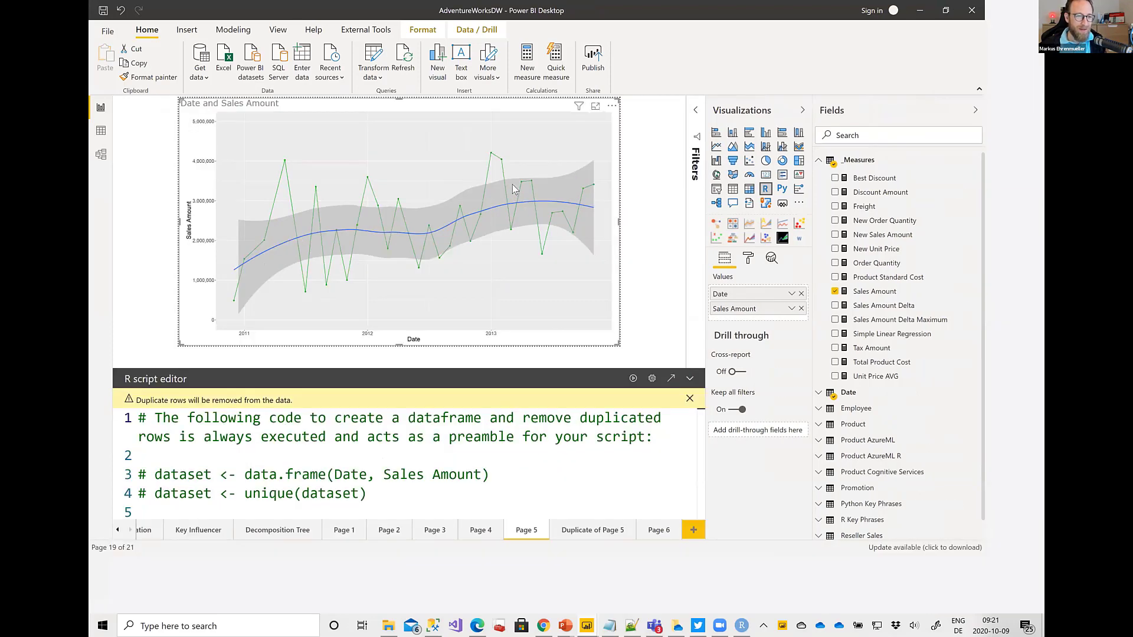
key("alt+Tab")
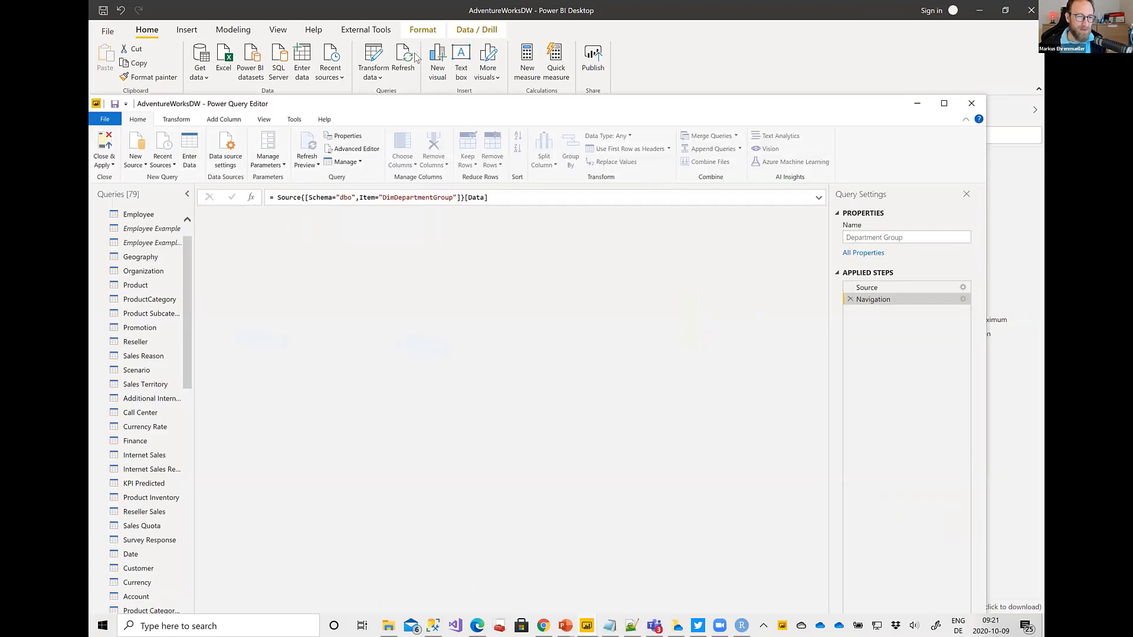
key("alt+Tab")
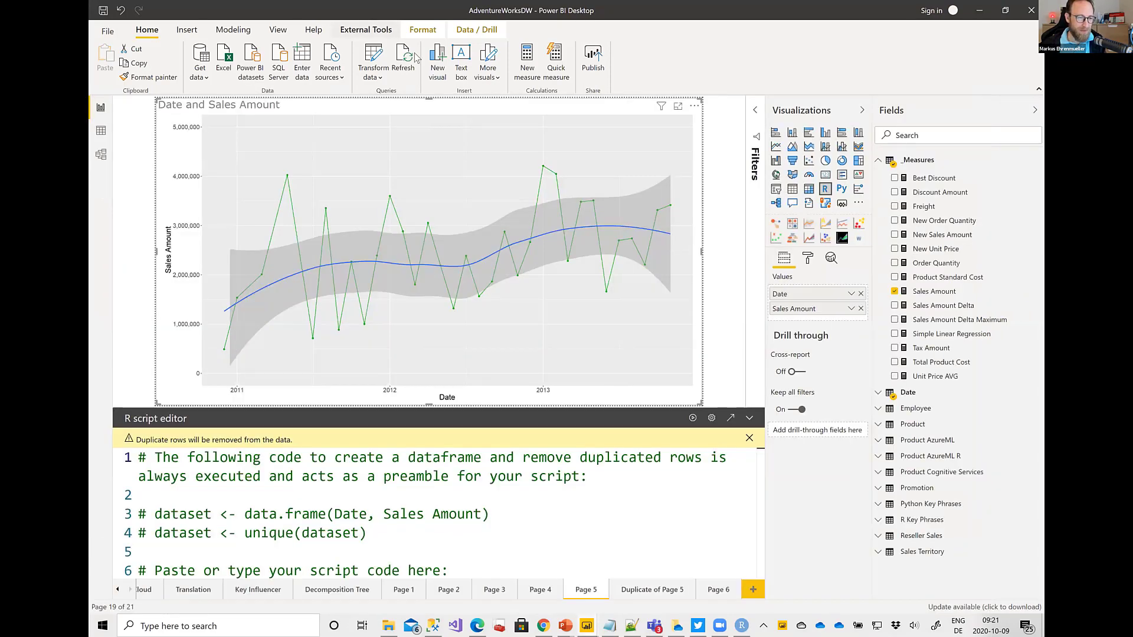
left_click(381, 70)
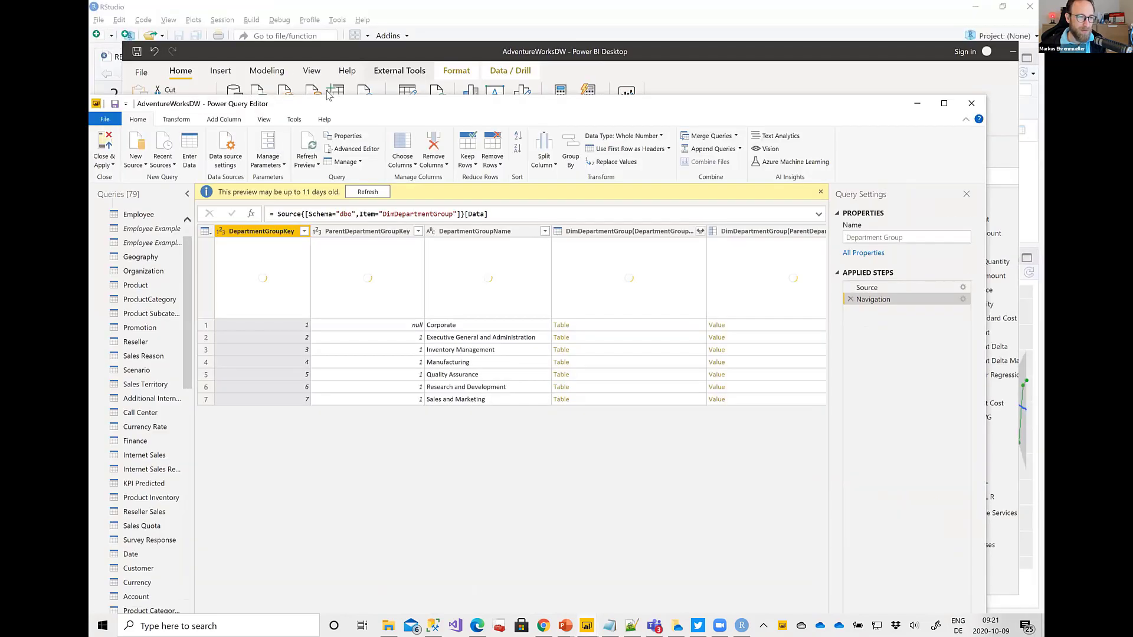
Bring the Power Query Editor to the front and move its window fully into view over the Demo slide
double_click(335, 52)
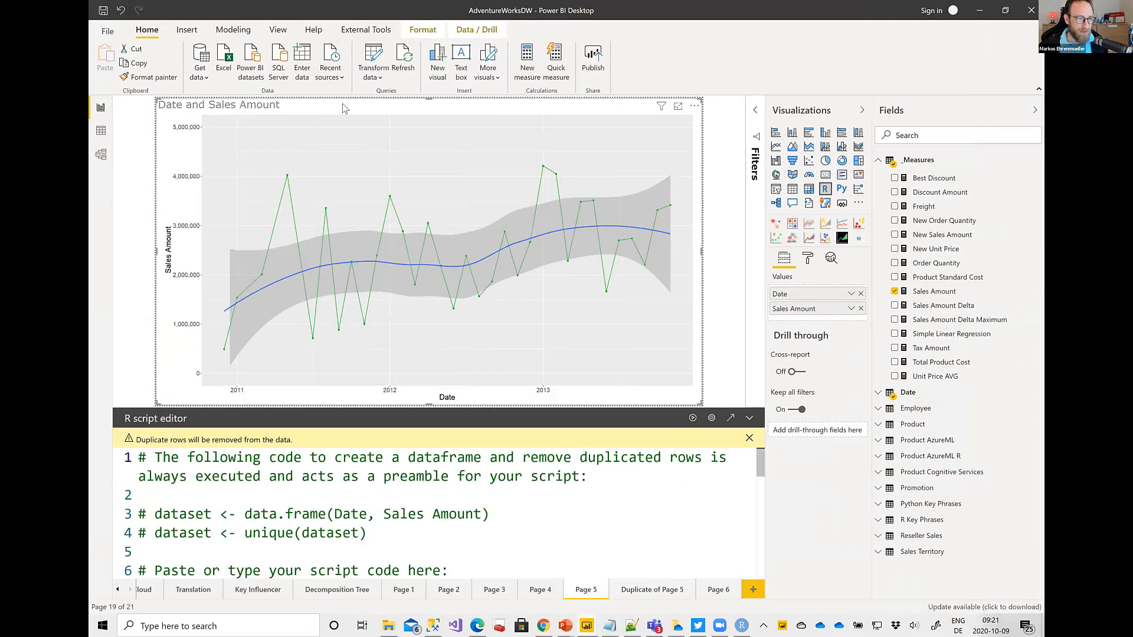
key("alt+Tab")
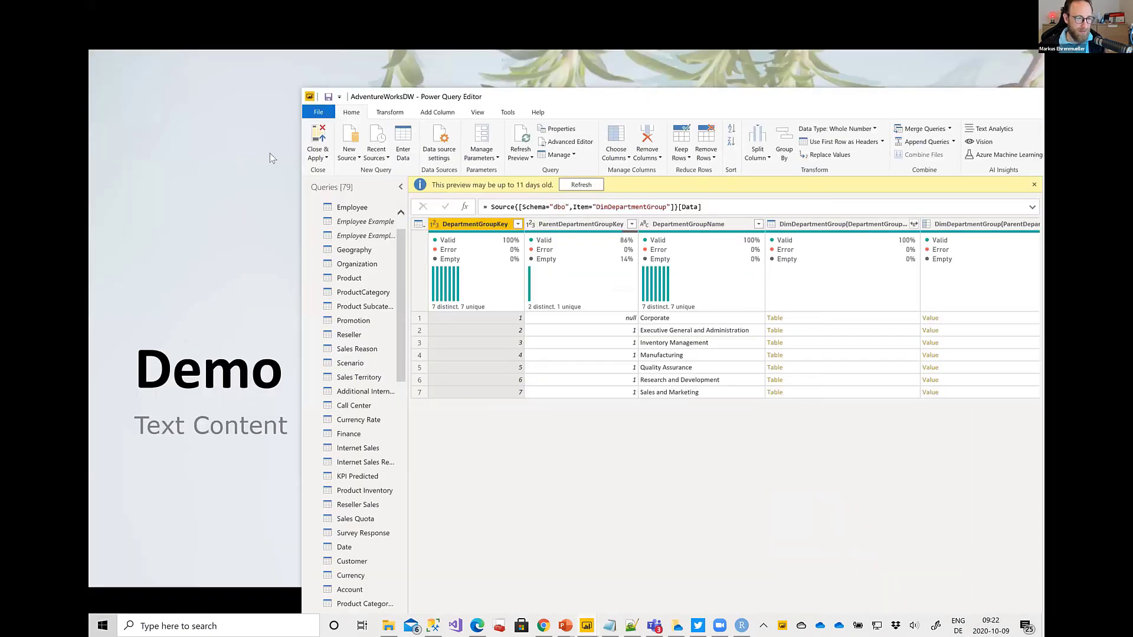
left_click(271, 158)
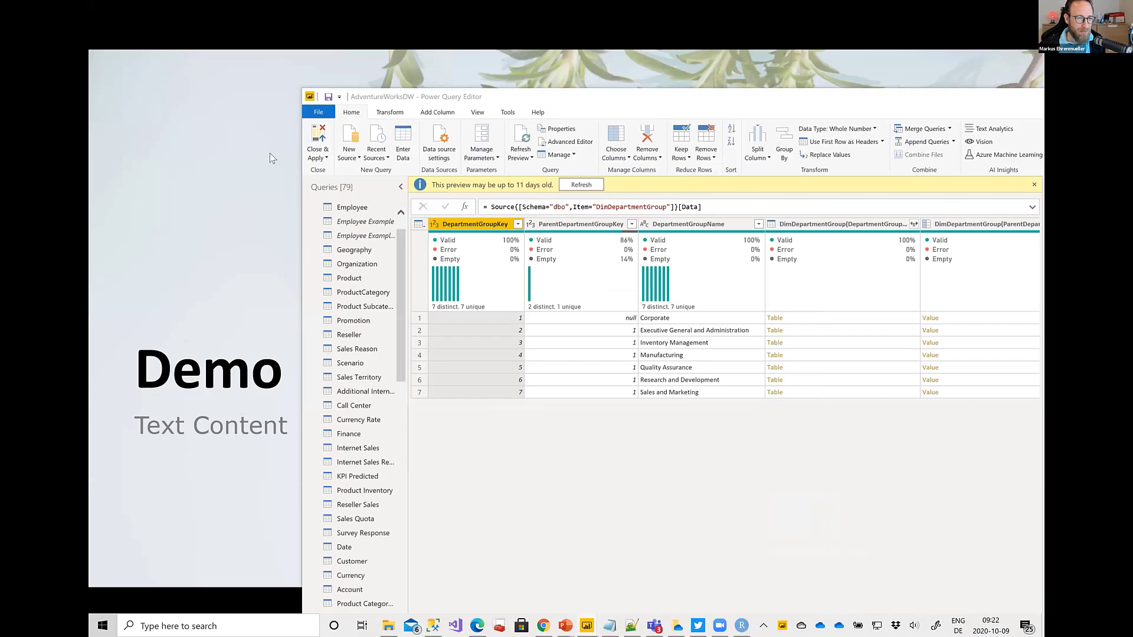
key("alt+Tab")
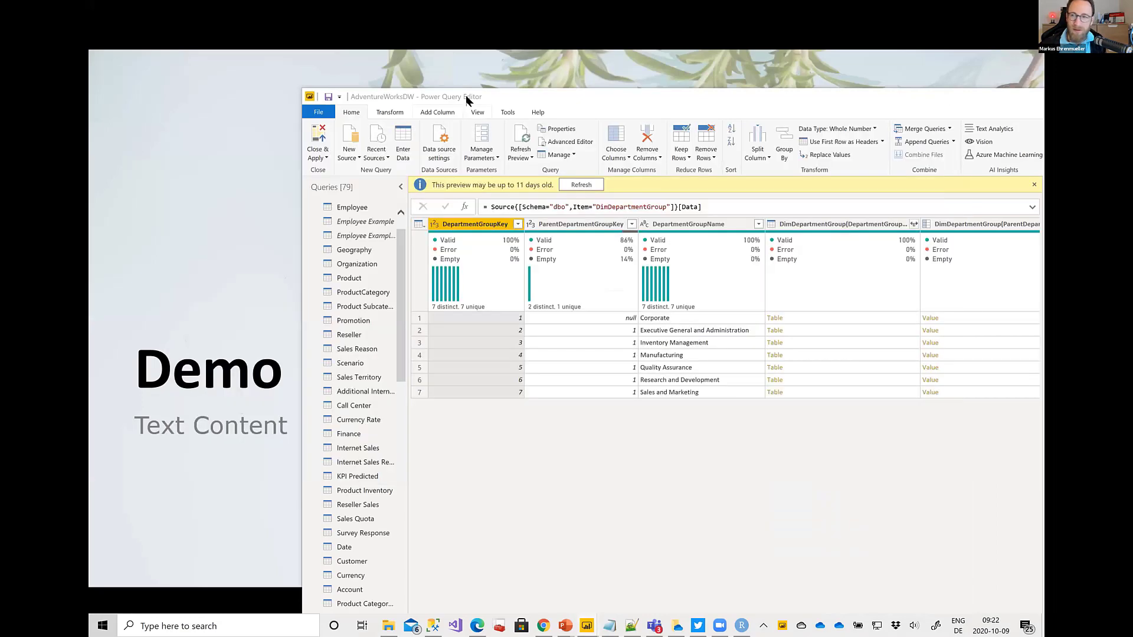
left_click(466, 100)
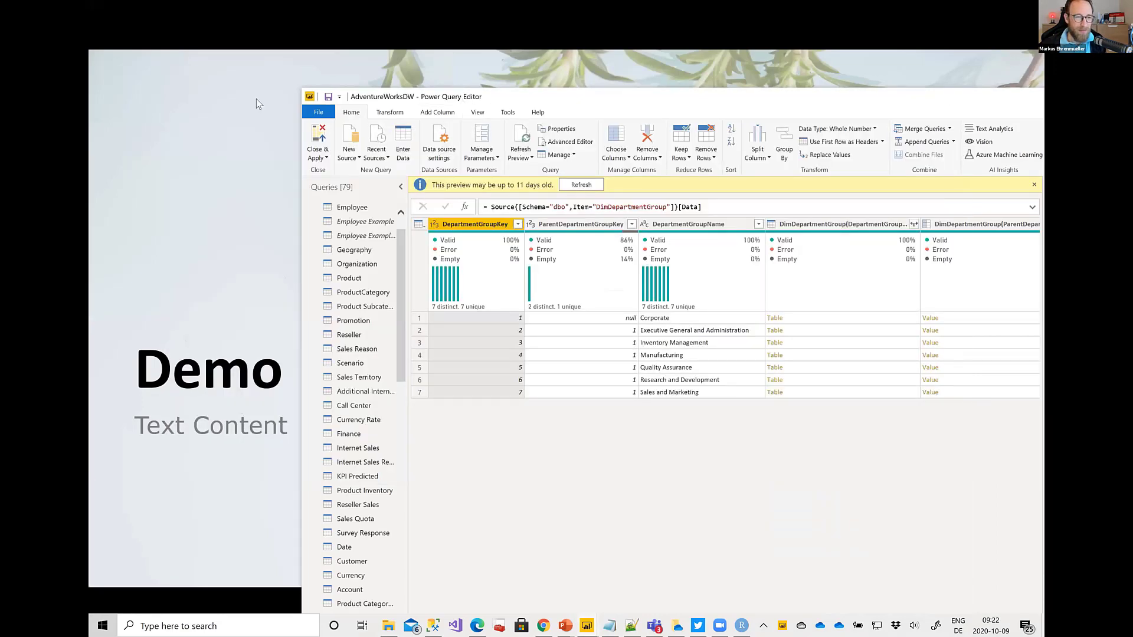
left_click_drag(256, 99, 289, 86)
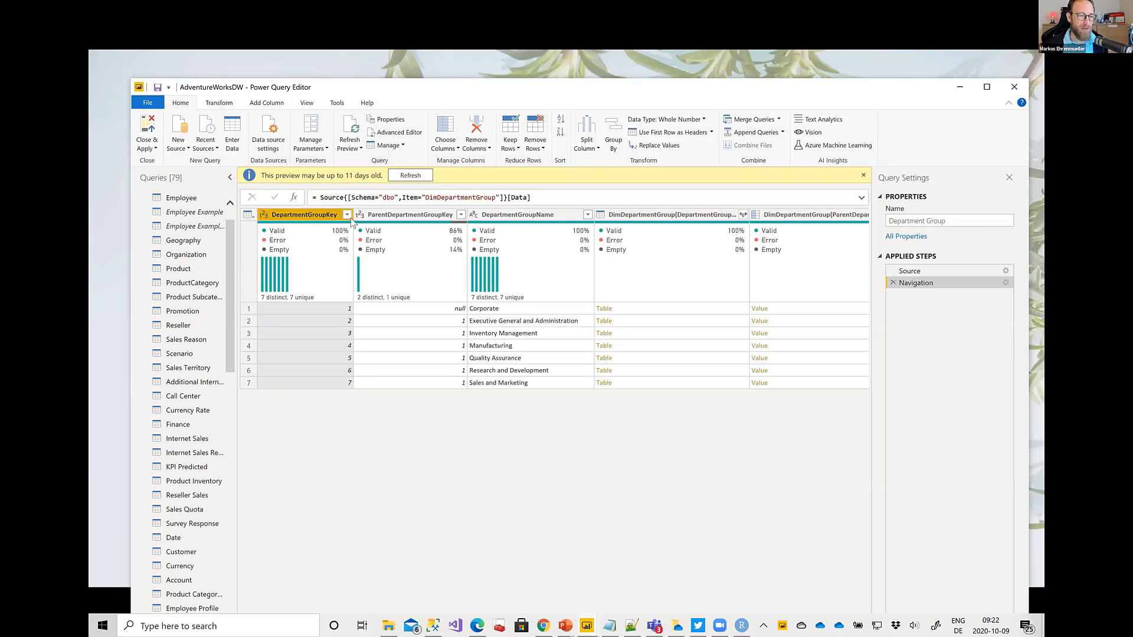
Open the R Trendline query from the R Integration group and maximize the Power Query Editor
scroll(228, 251, "up", 2)
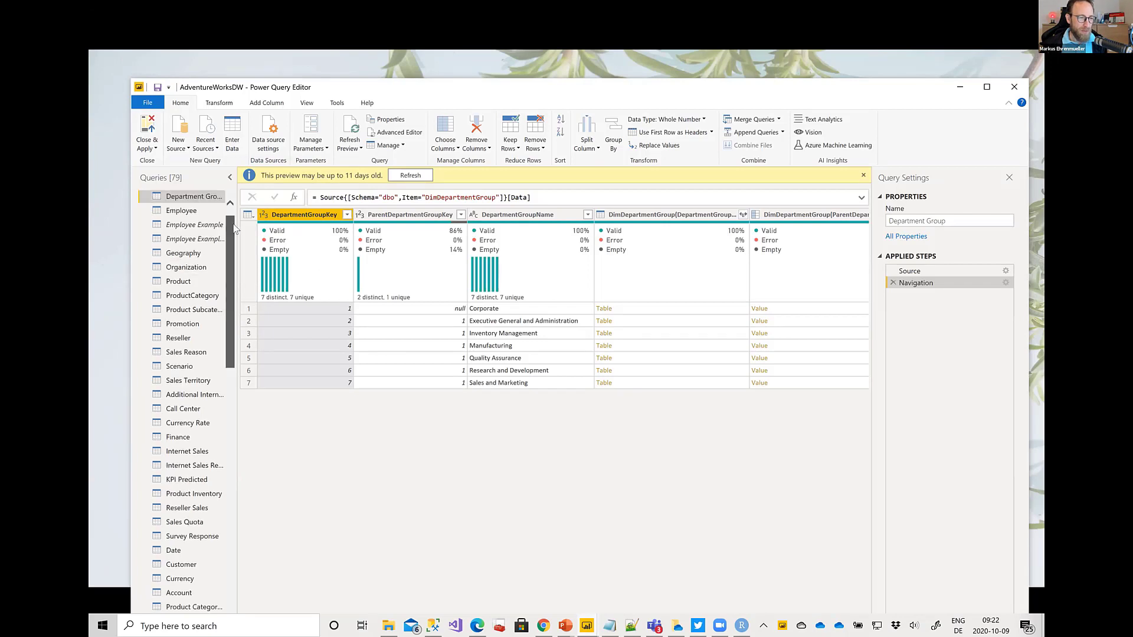
scroll(215, 295, "down", 9)
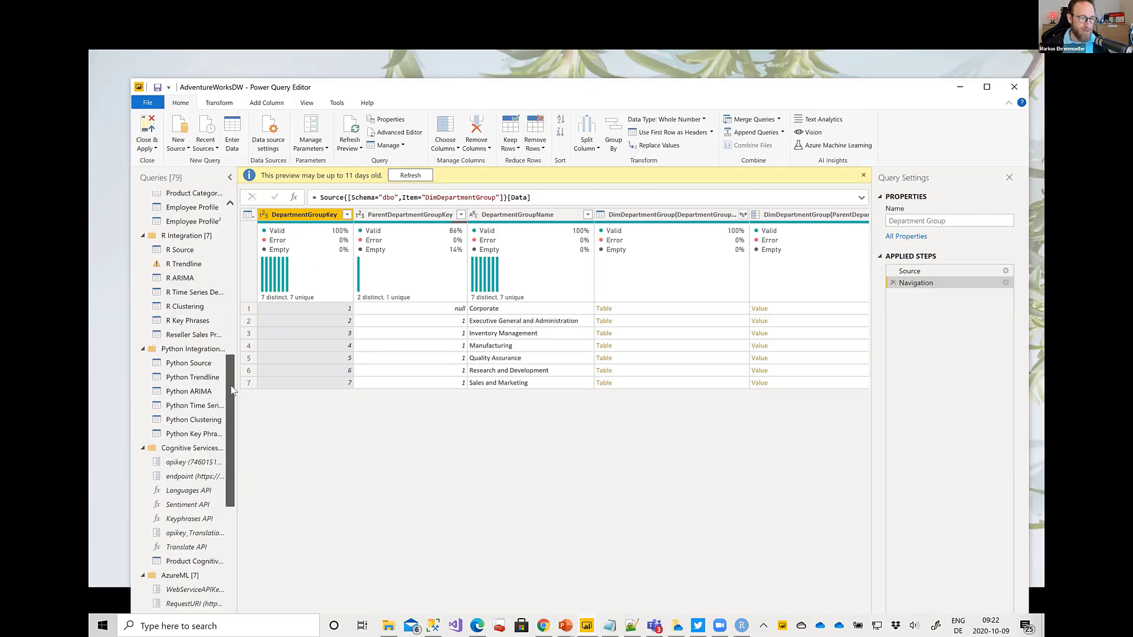
left_click(199, 267)
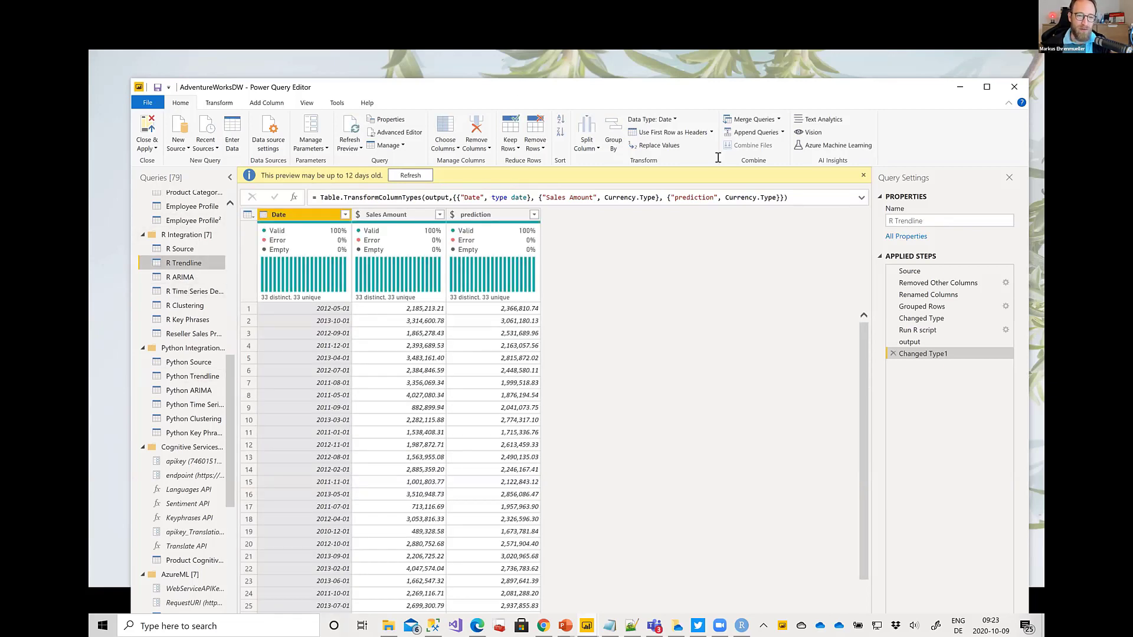
key("super+Up")
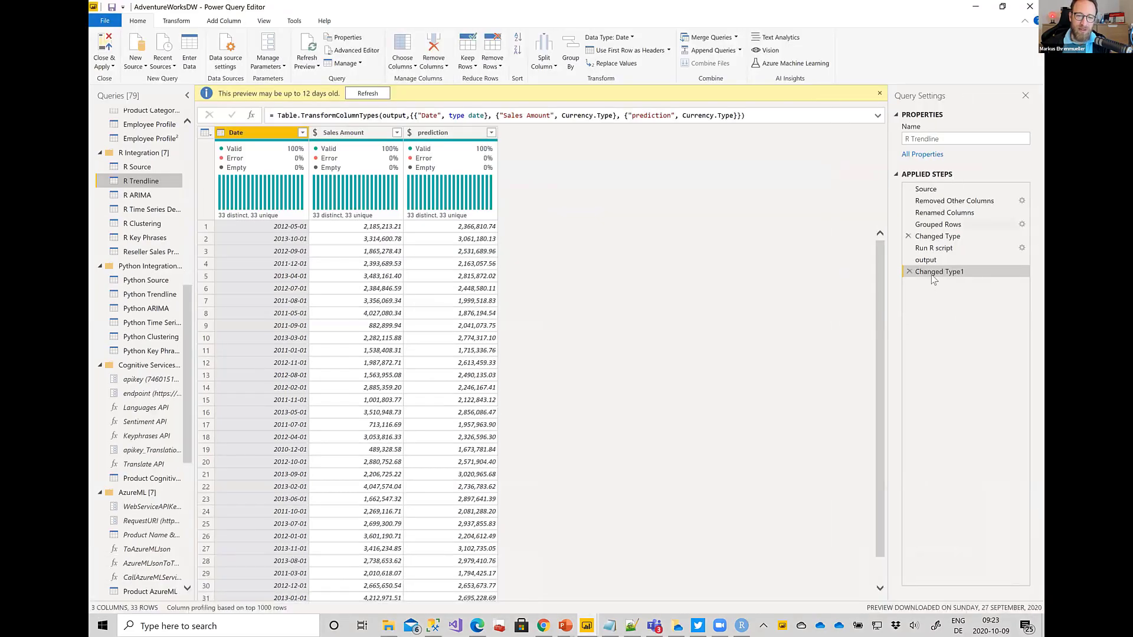
Open the Run R script step of R Trendline and mark the lines that create the regression model
left_click(955, 247)
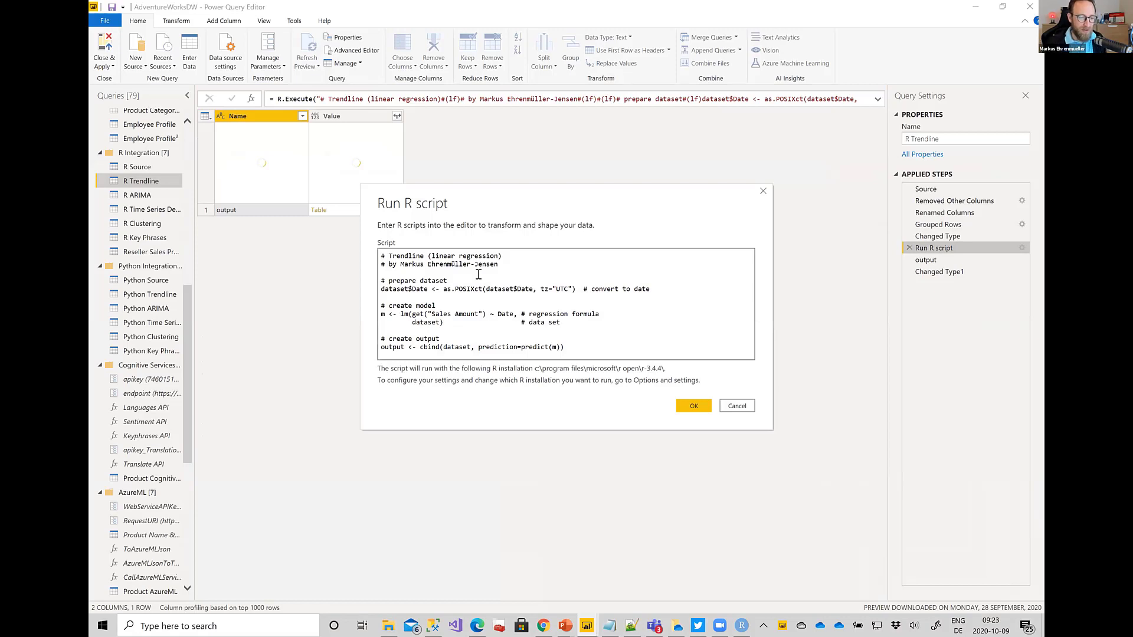
left_click(452, 268)
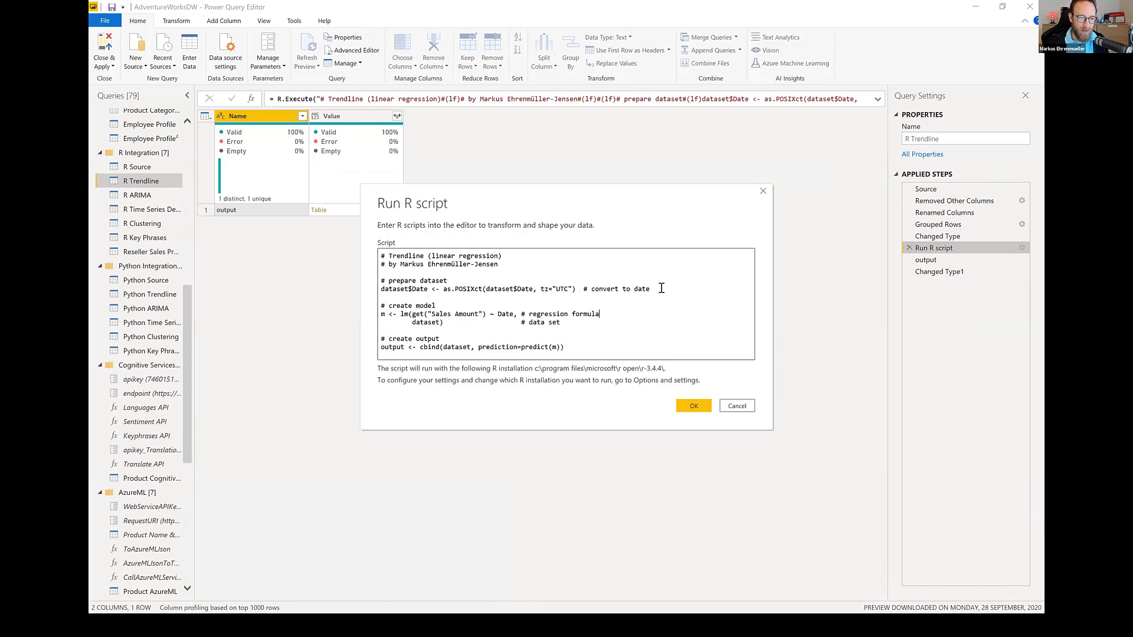
key("shift+Down")
key("shift+End")
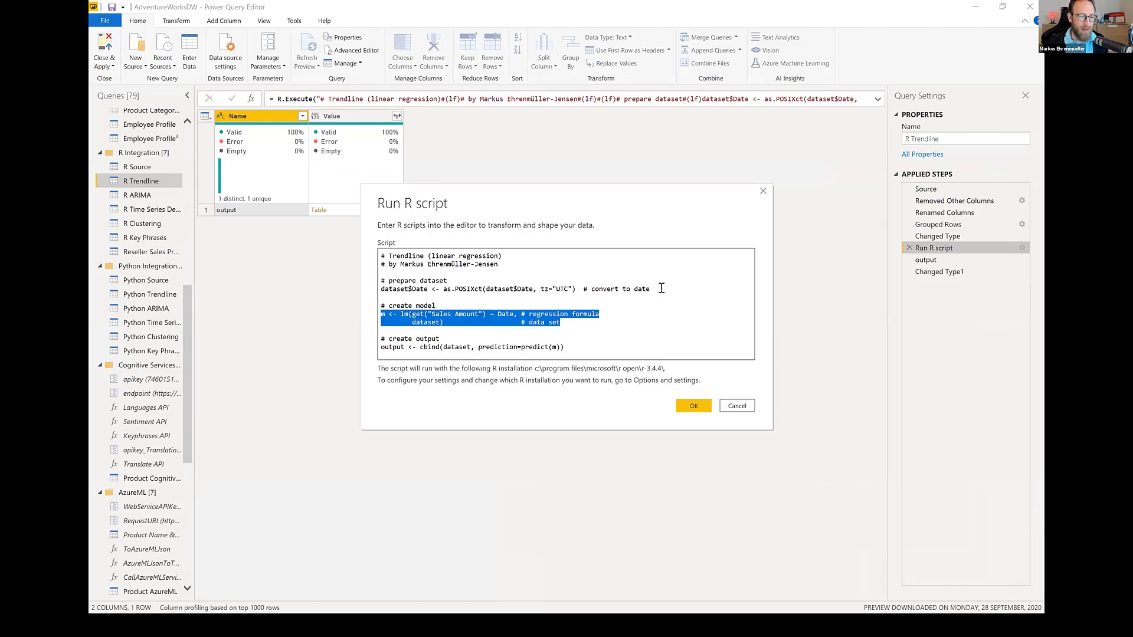
Mark the output variable in the R script's last line and close the script without changes
key("Down")
key("Down")
key("Down")
key("Home")
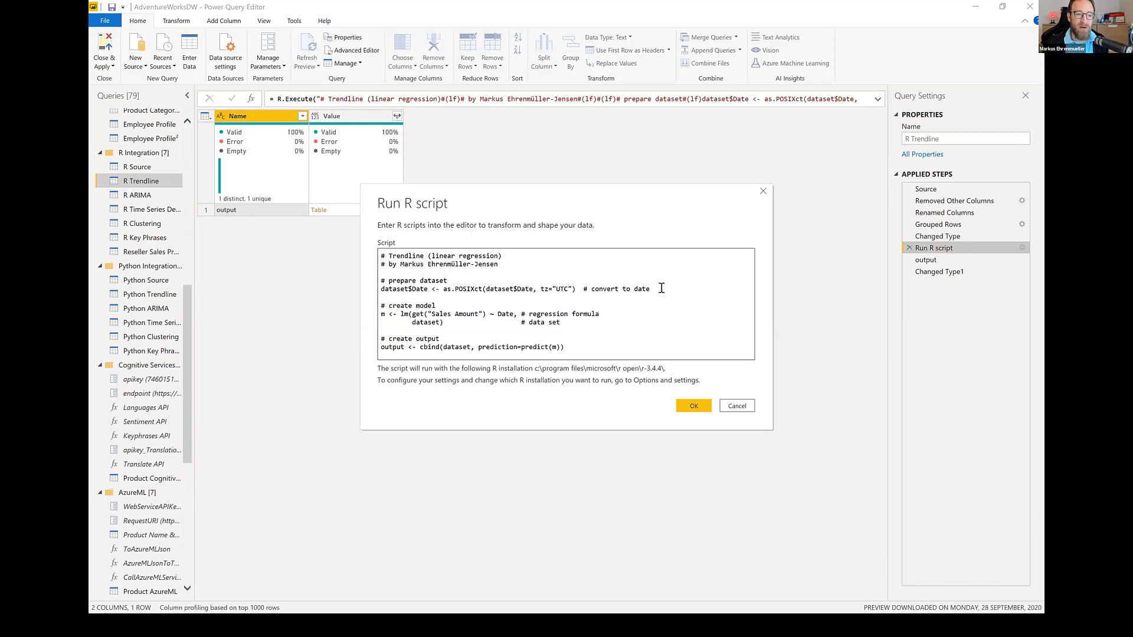
key("ctrl+shift+Right")
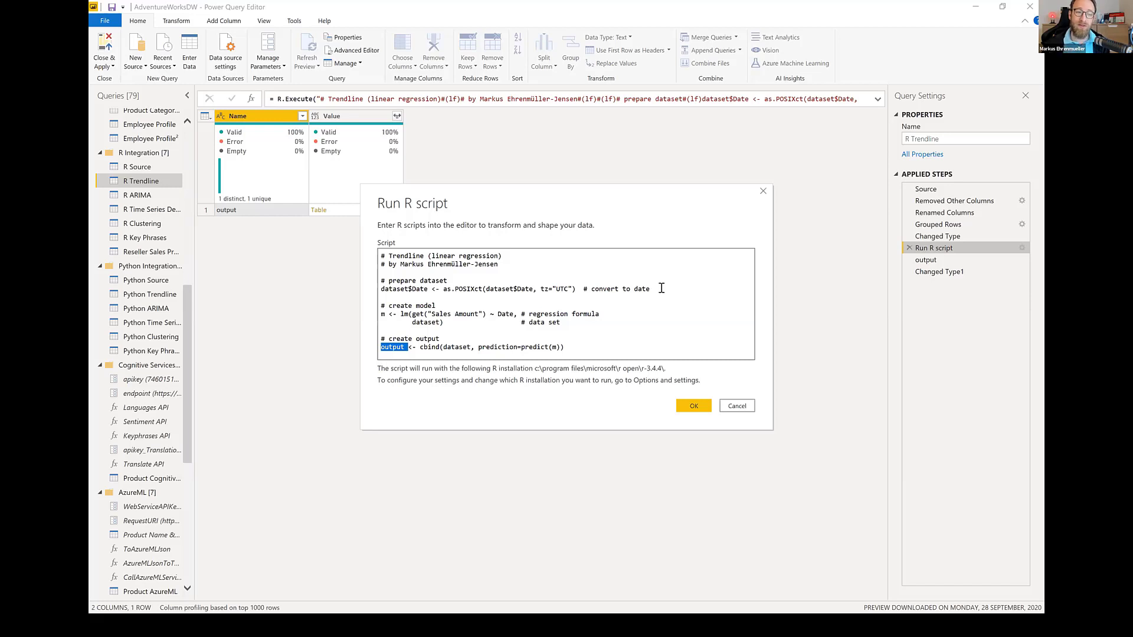
left_click(763, 193)
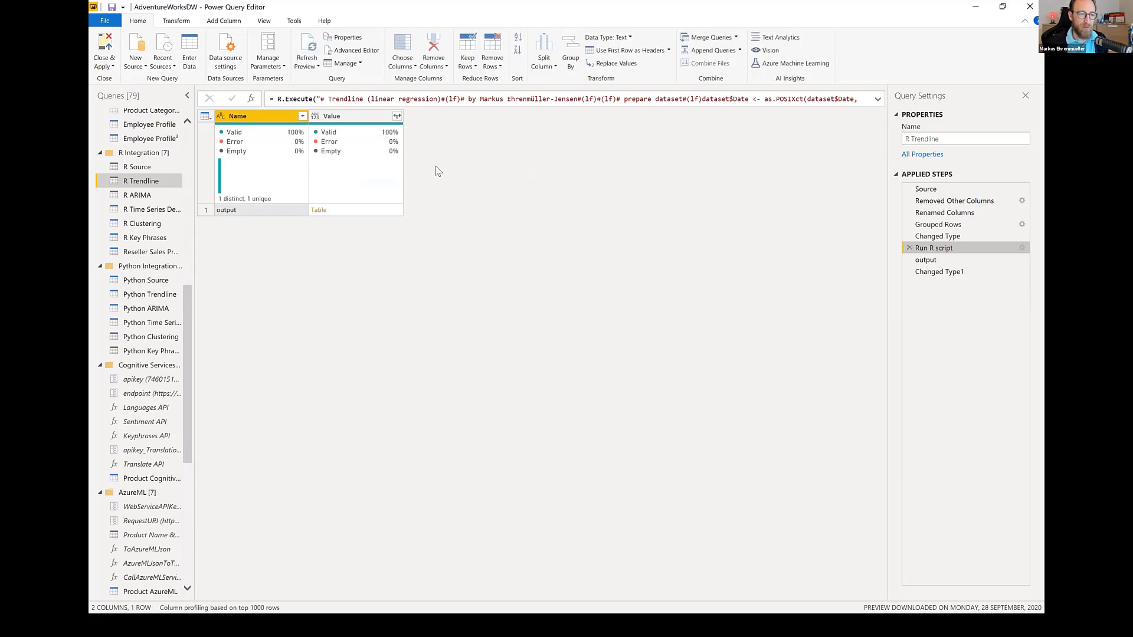
Filter the Python Trendline query's Date column to 2011-01-01, 2011-03-01 and 2011-05-01, and review the filter step's conditions
left_click(151, 296)
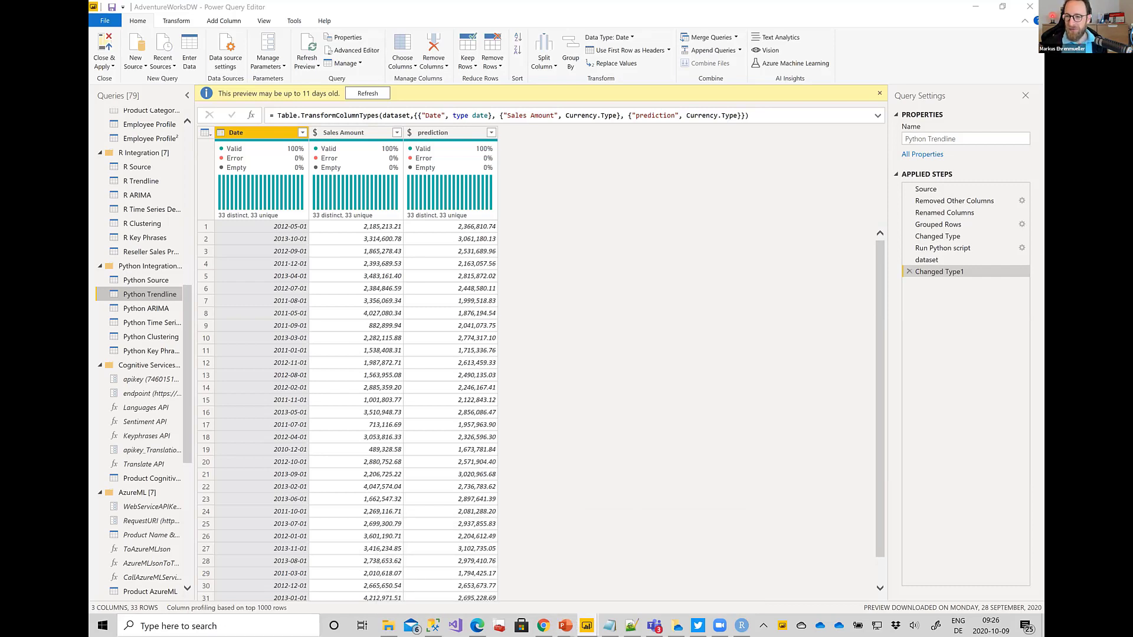
key("alt+Tab")
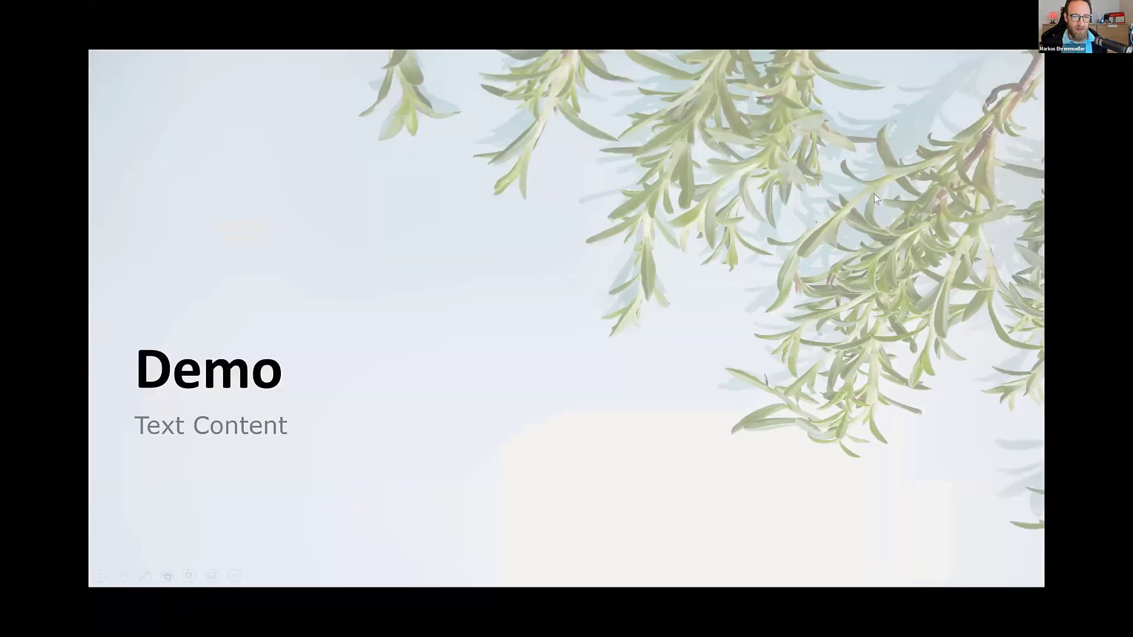
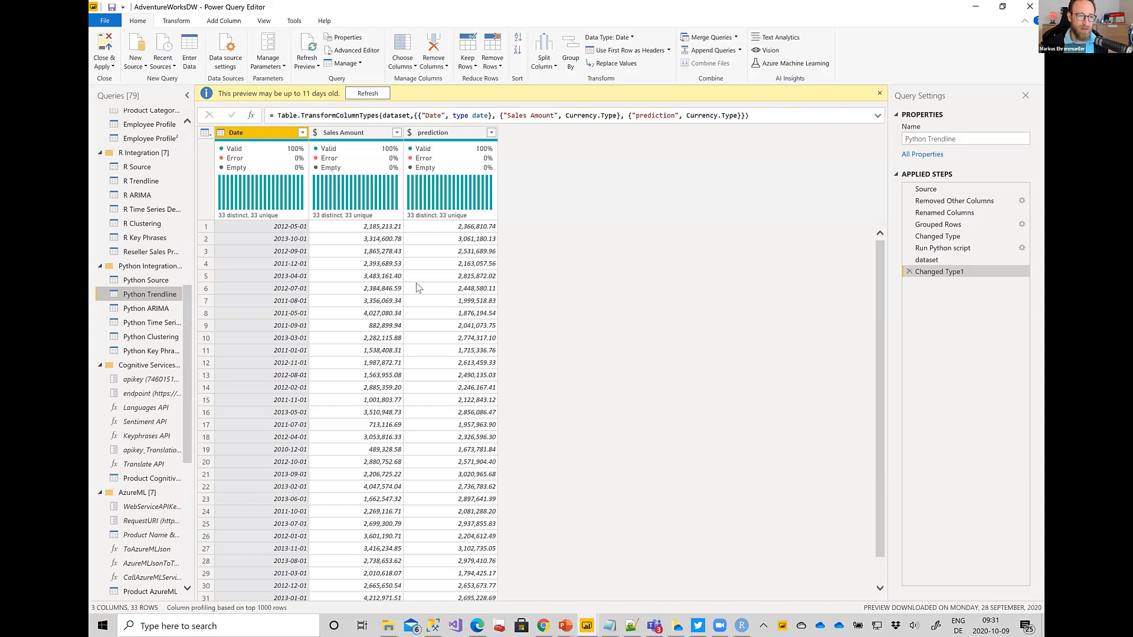
left_click(302, 132)
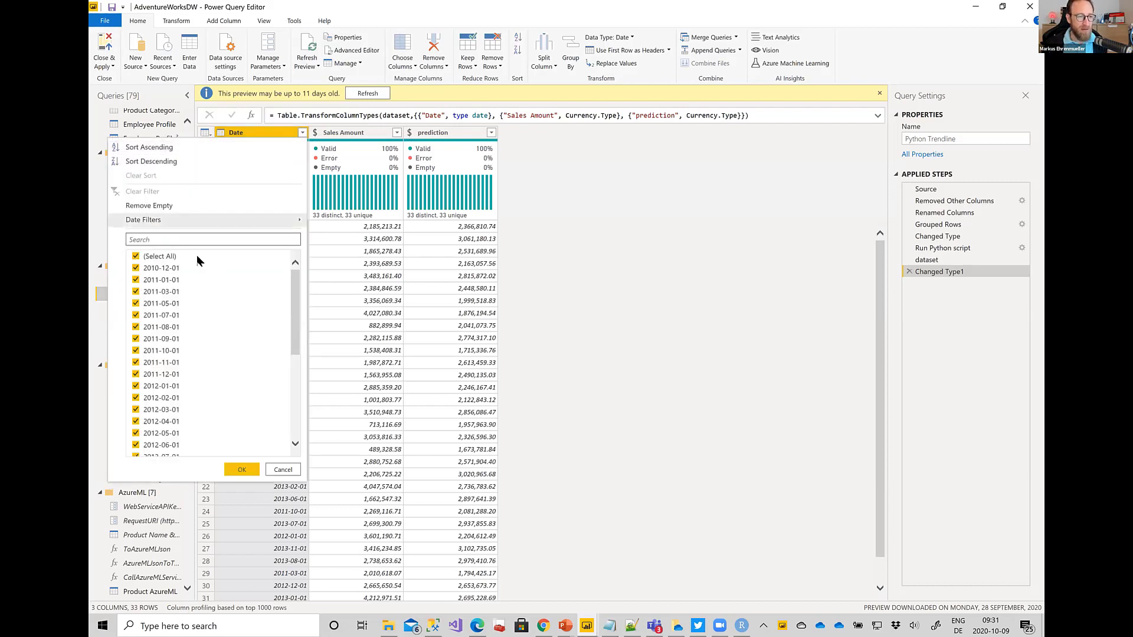
left_click(135, 256)
left_click(136, 280)
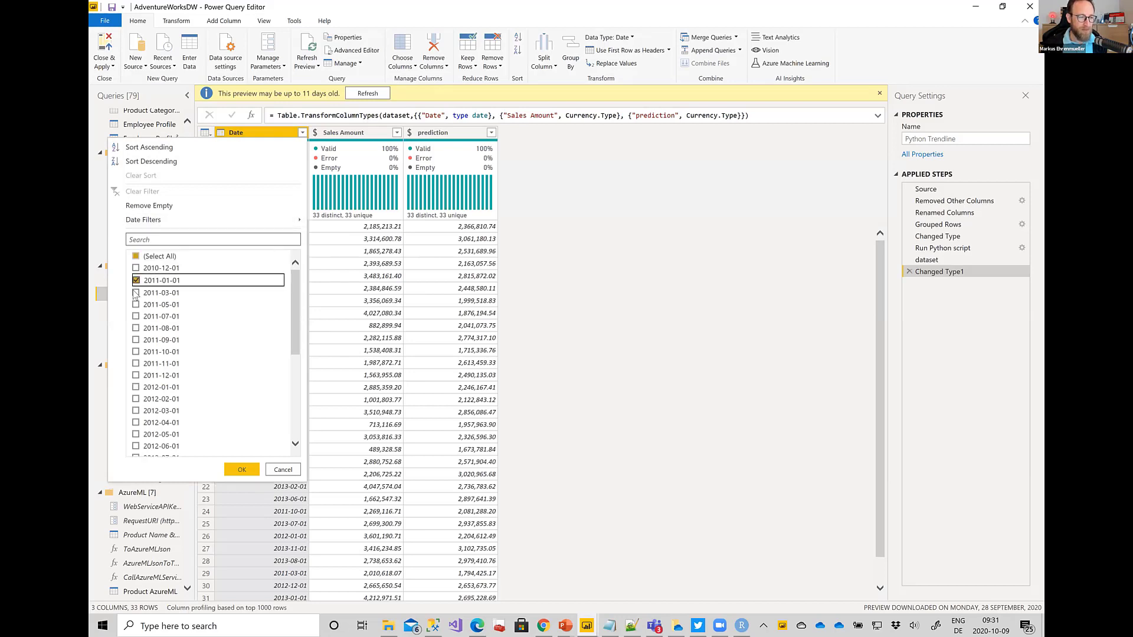
left_click(136, 292)
left_click(136, 303)
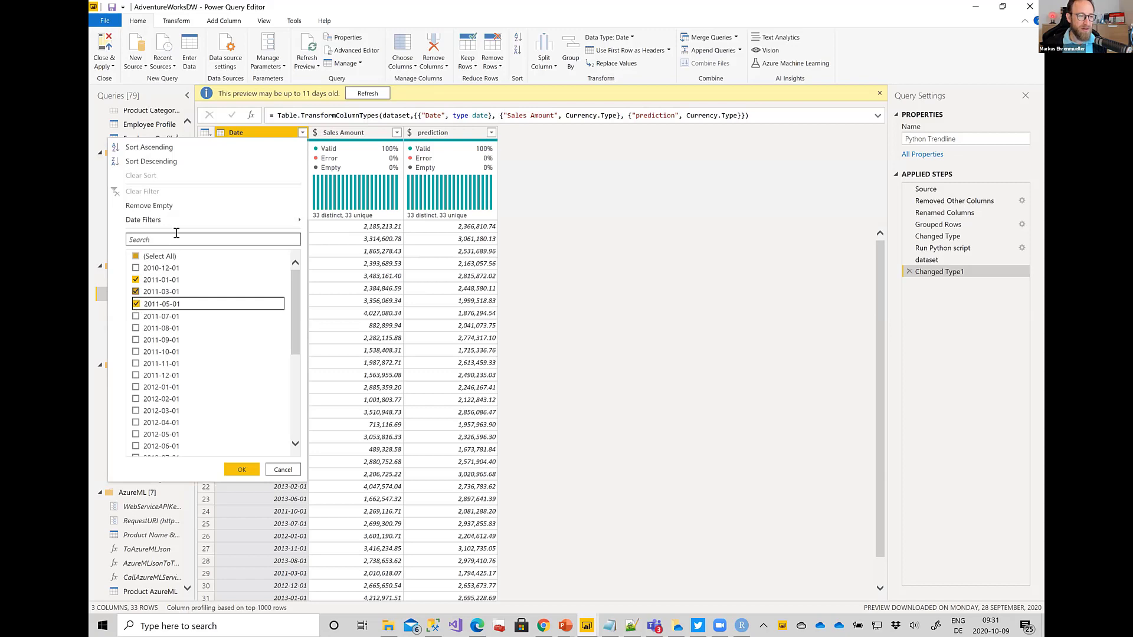
mouse_move(177, 222)
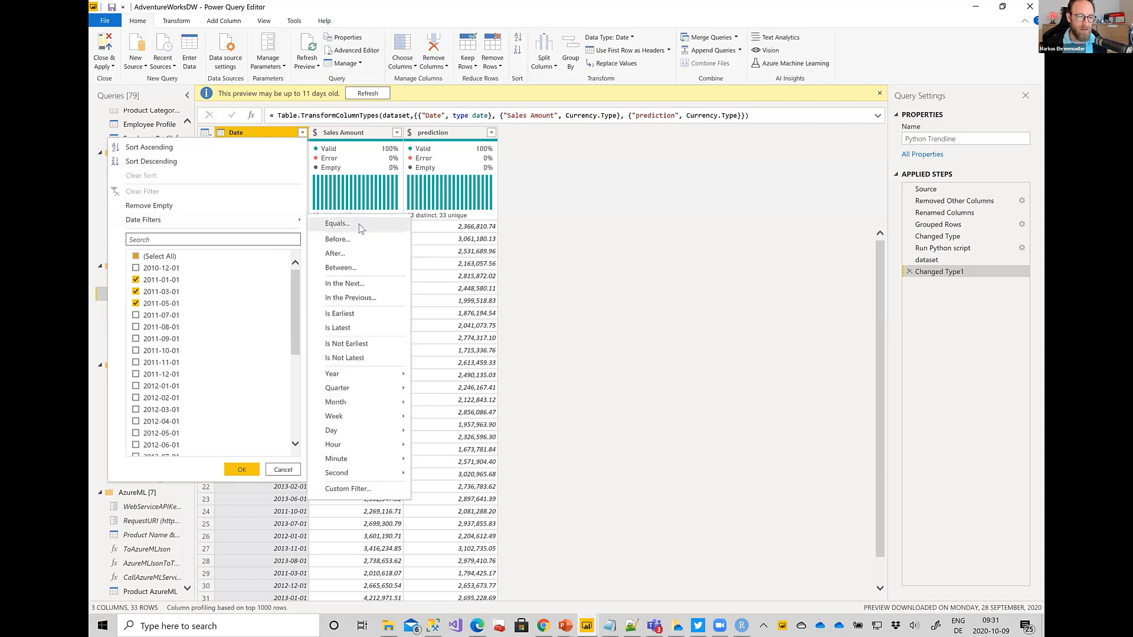
mouse_move(379, 378)
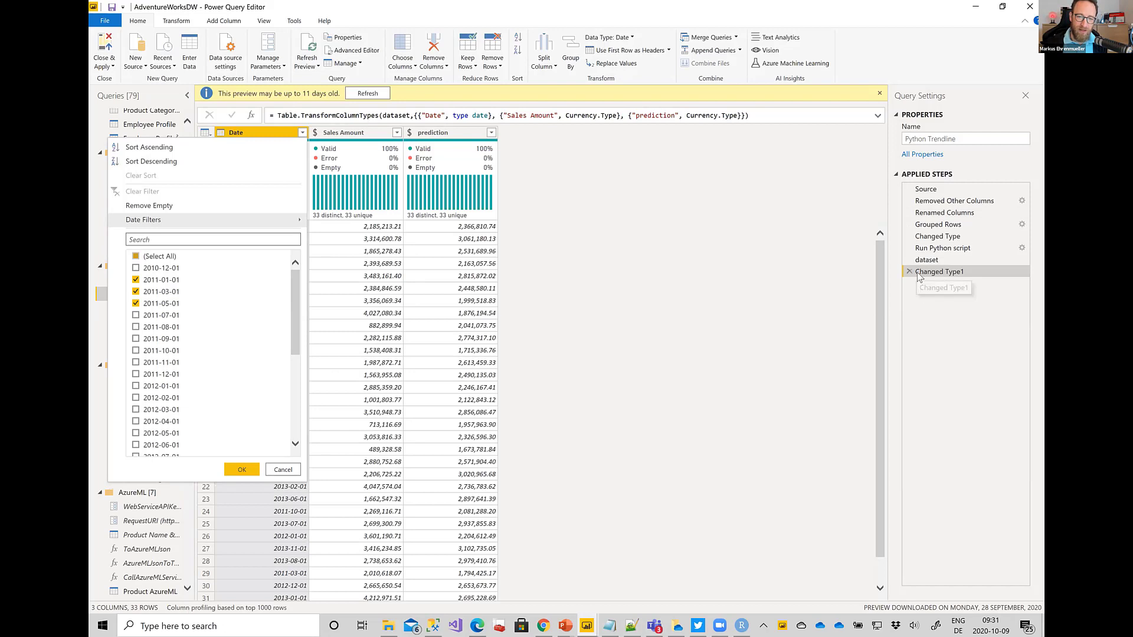
left_click(236, 470)
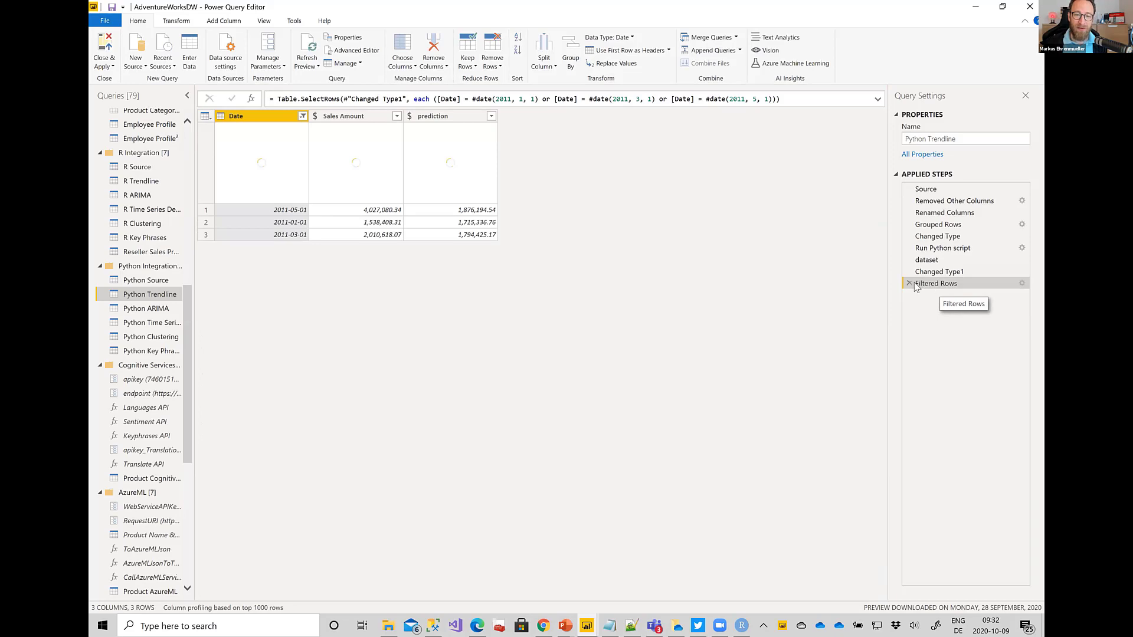
left_click(1021, 284)
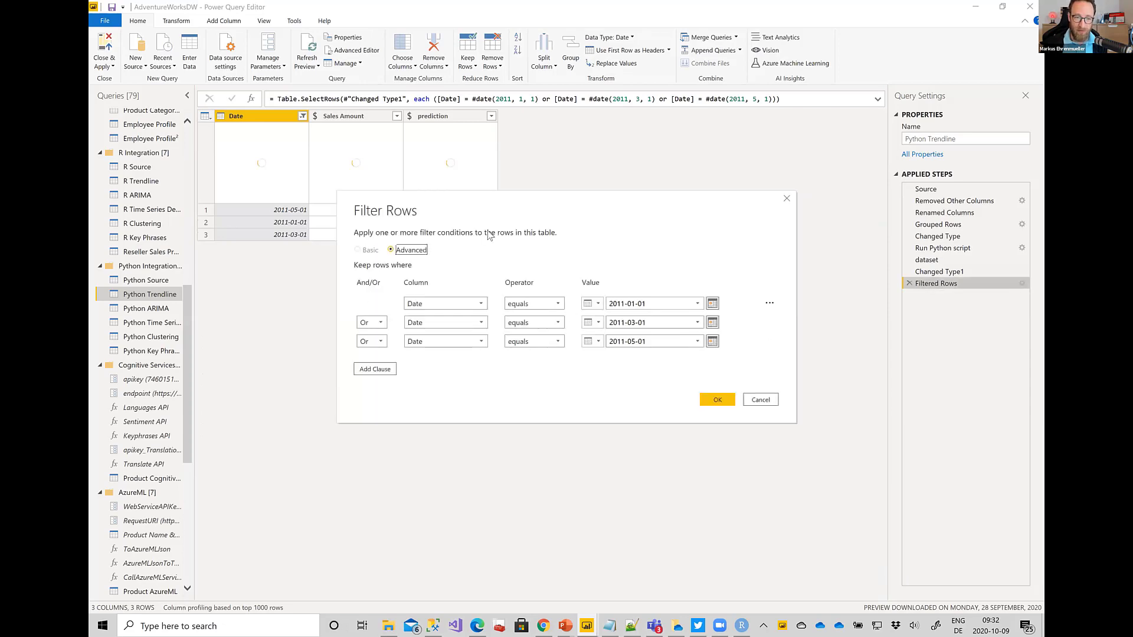
left_click(761, 403)
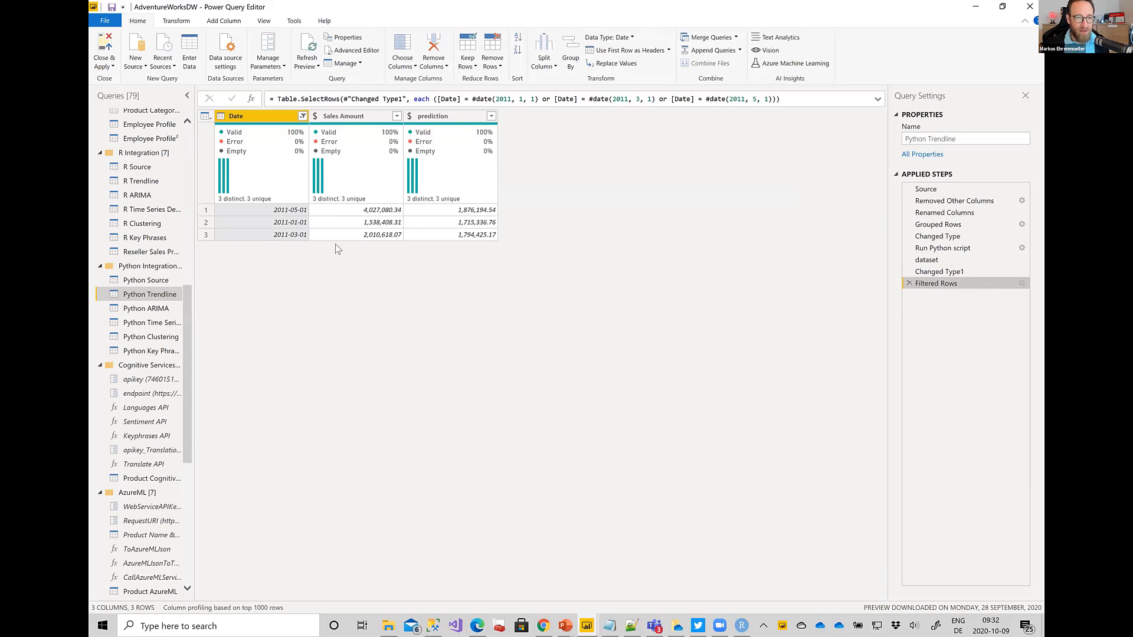
Browse the complete list of available data source connectors for a new query and leave it without connecting
left_click(142, 67)
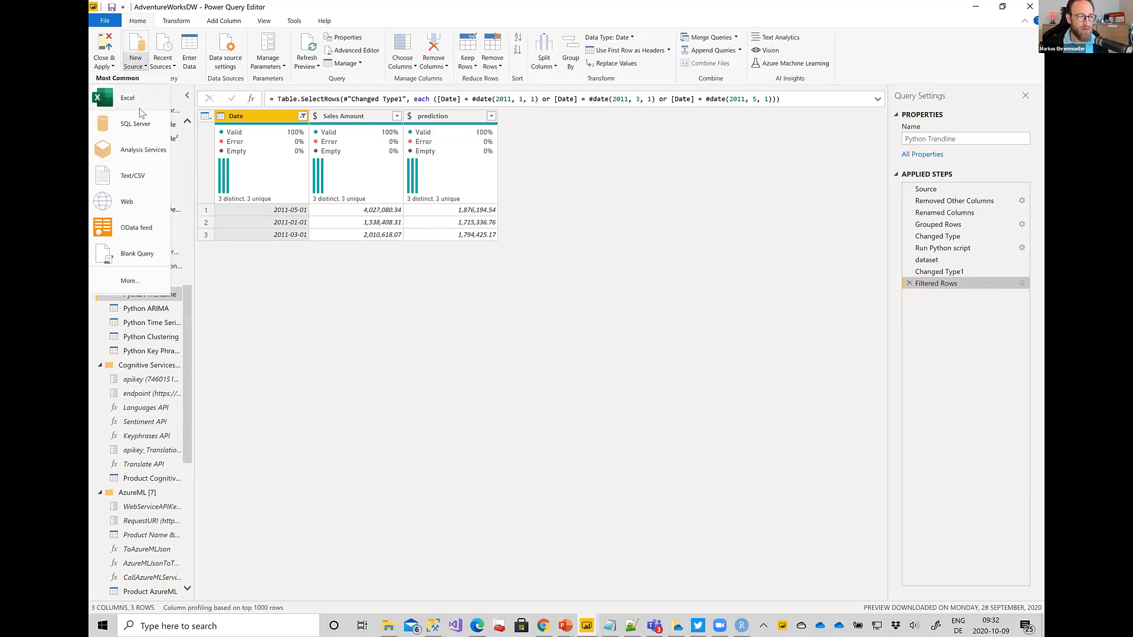
left_click(148, 282)
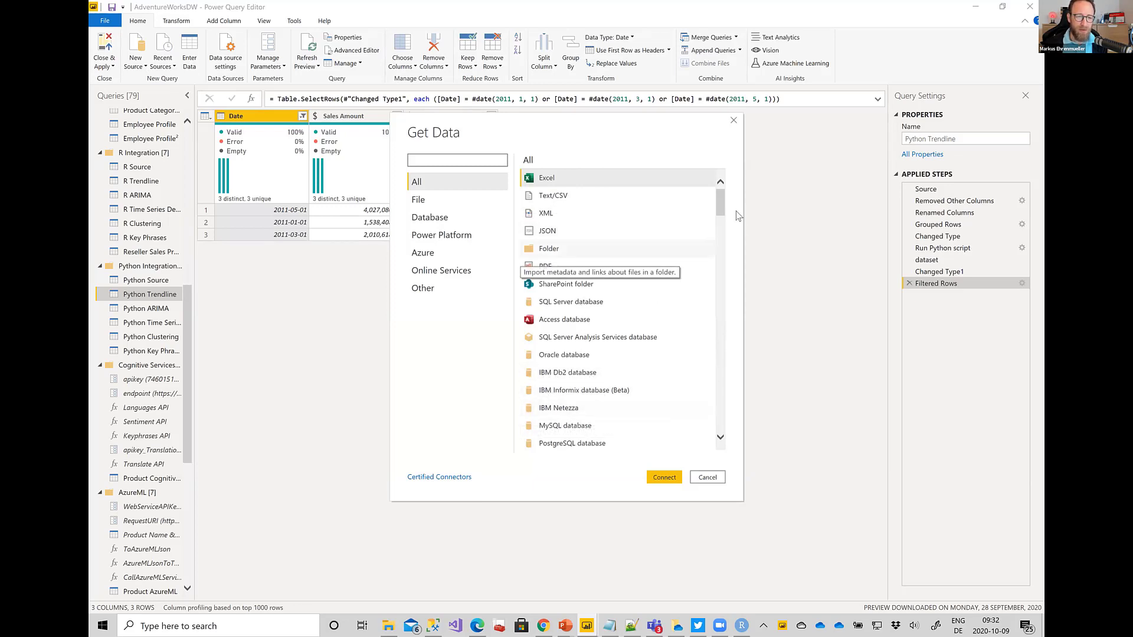
scroll(736, 389, "down", 15)
scroll(736, 389, "down", 10)
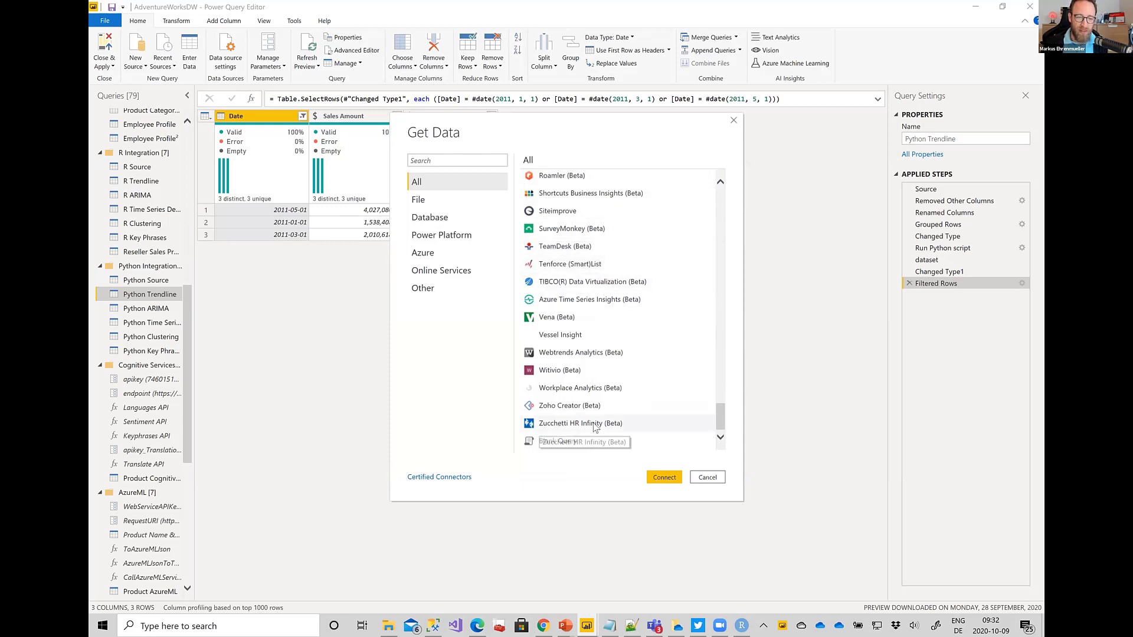
left_click(708, 477)
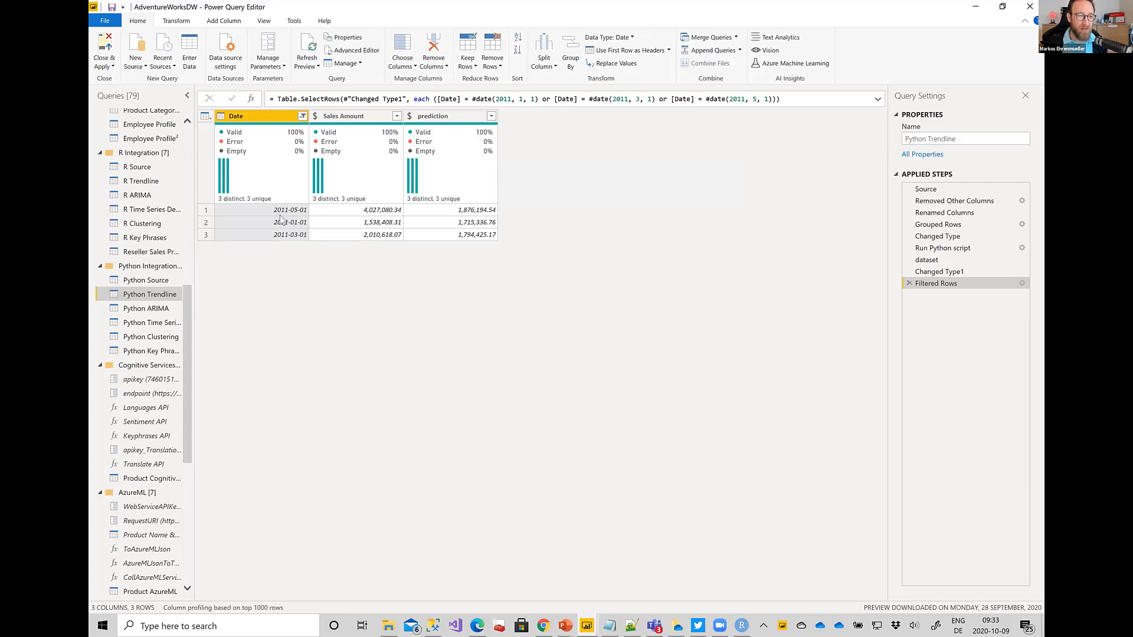
Rename the prediction column of Python Trendline to Pred and view the data at the Changed Type1 step
double_click(443, 116)
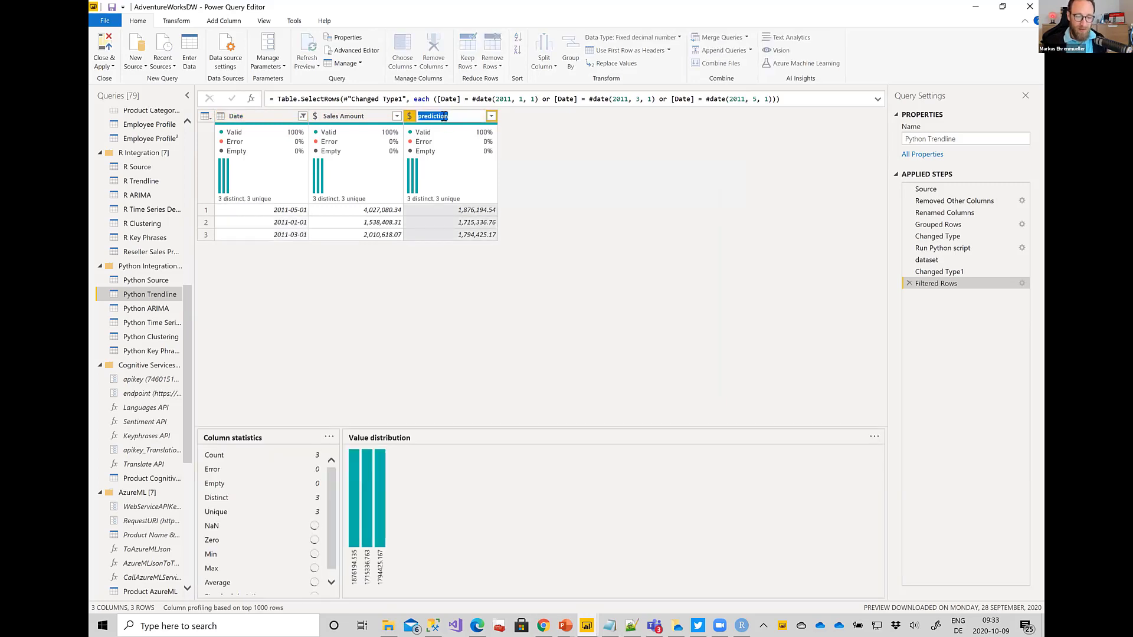
type("Pred")
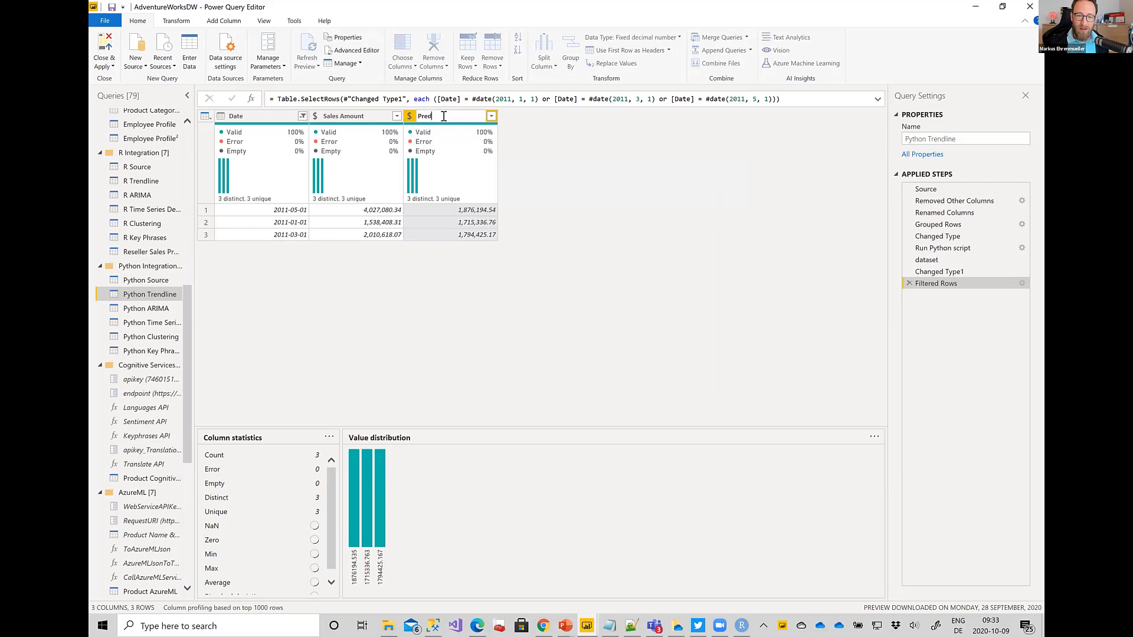
key("Return")
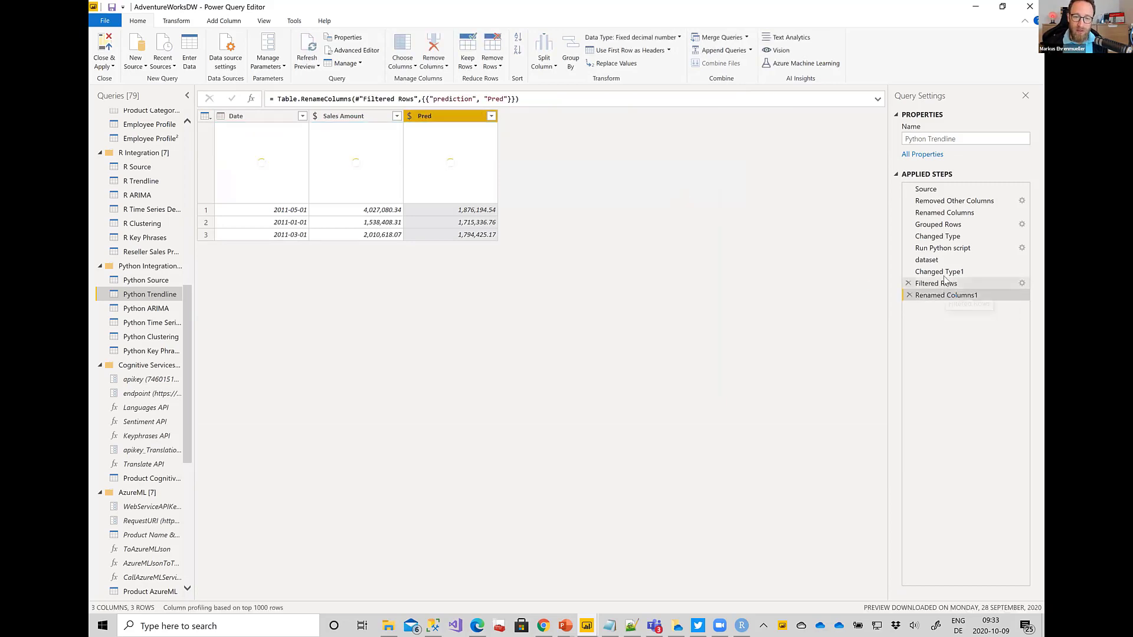
left_click(942, 272)
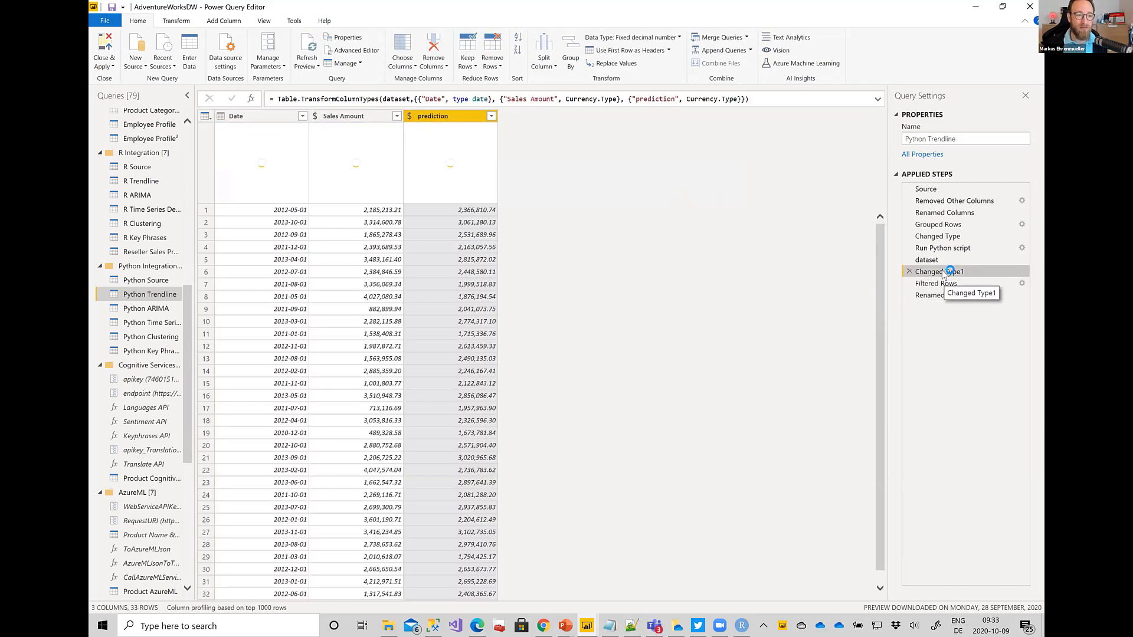